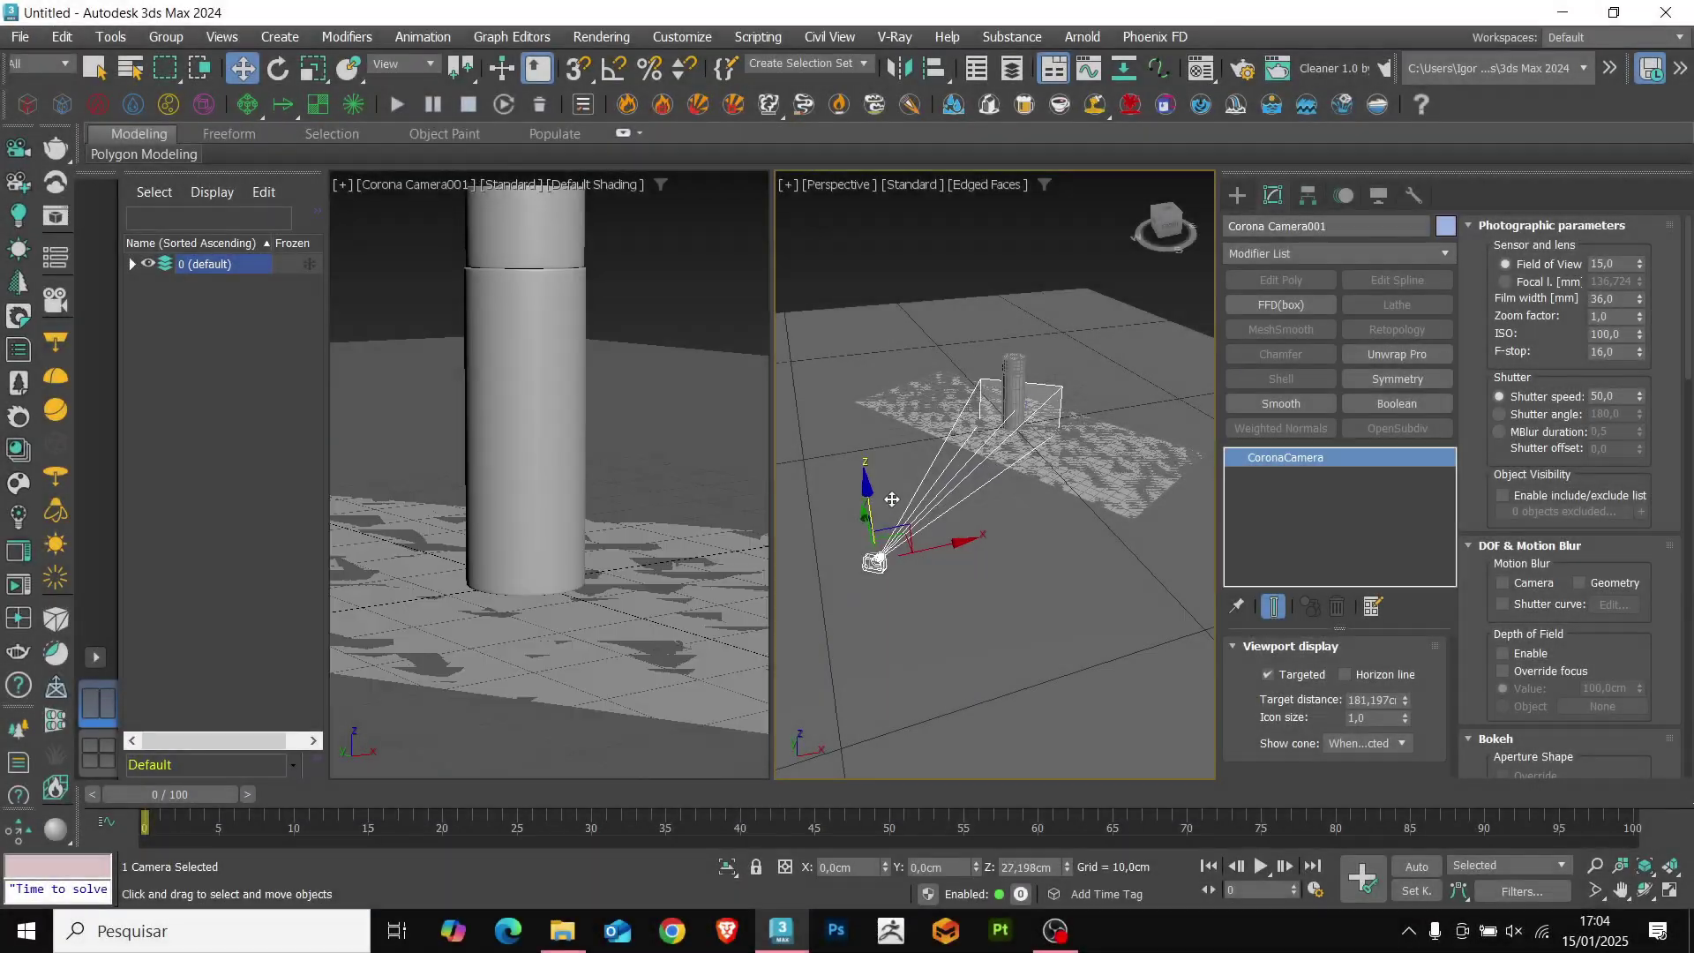
left_click_drag(891, 499, 956, 268)
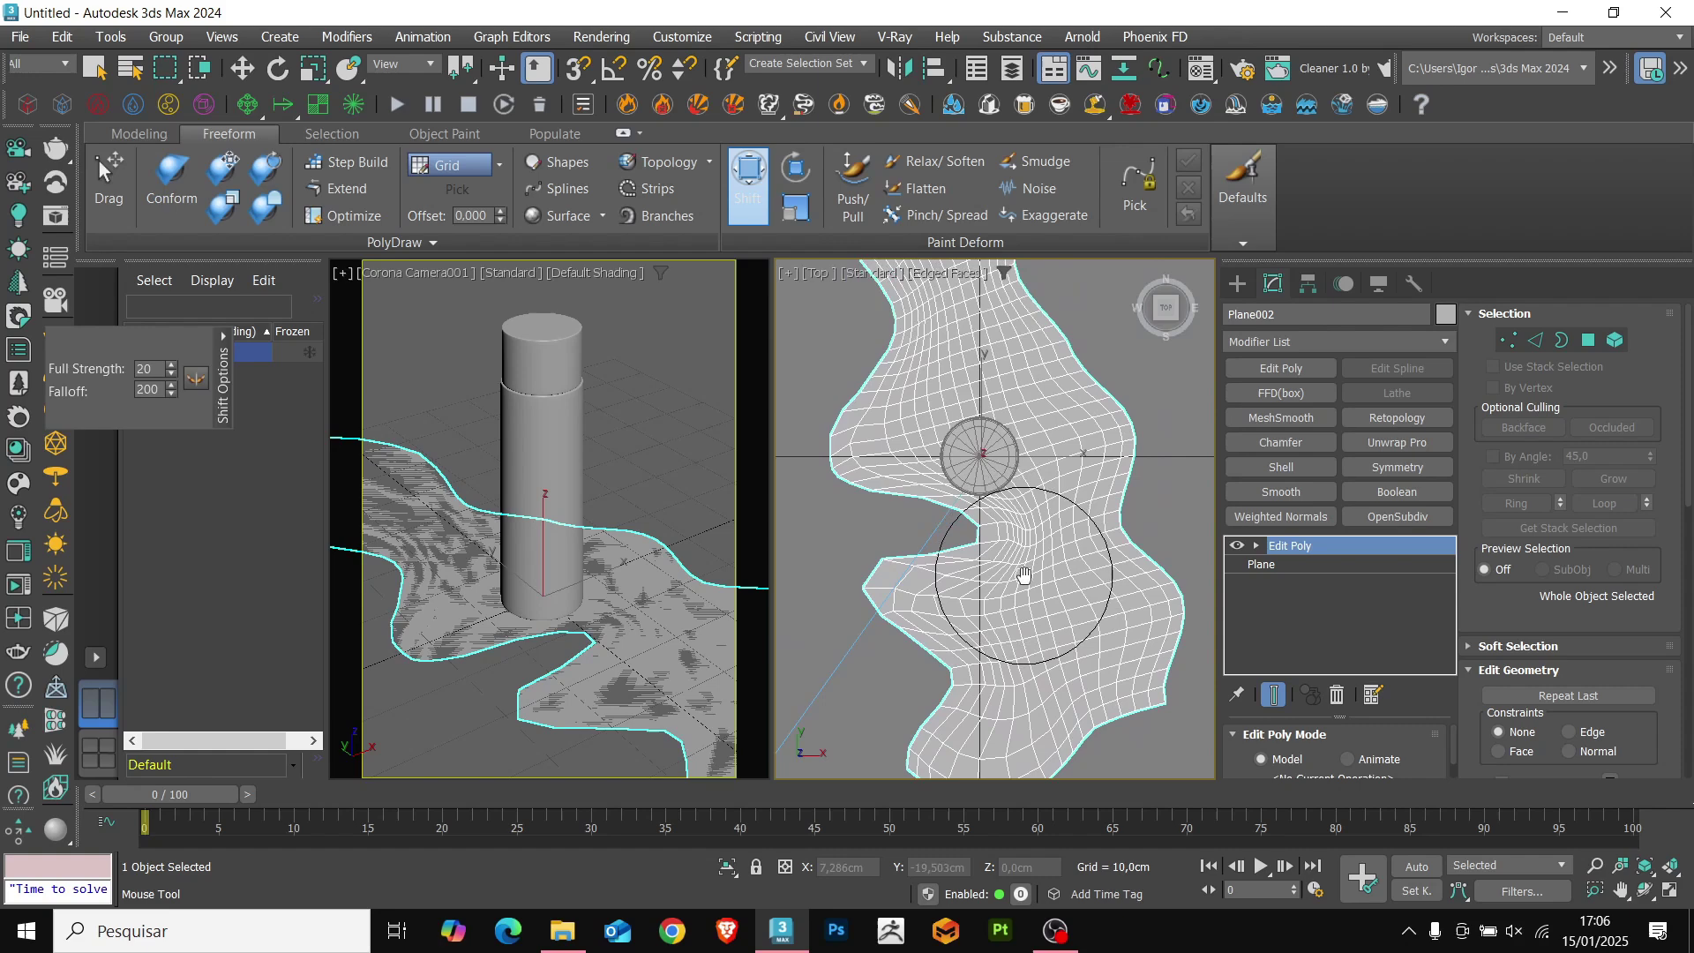
middle_click_drag(1023, 576, 938, 654)
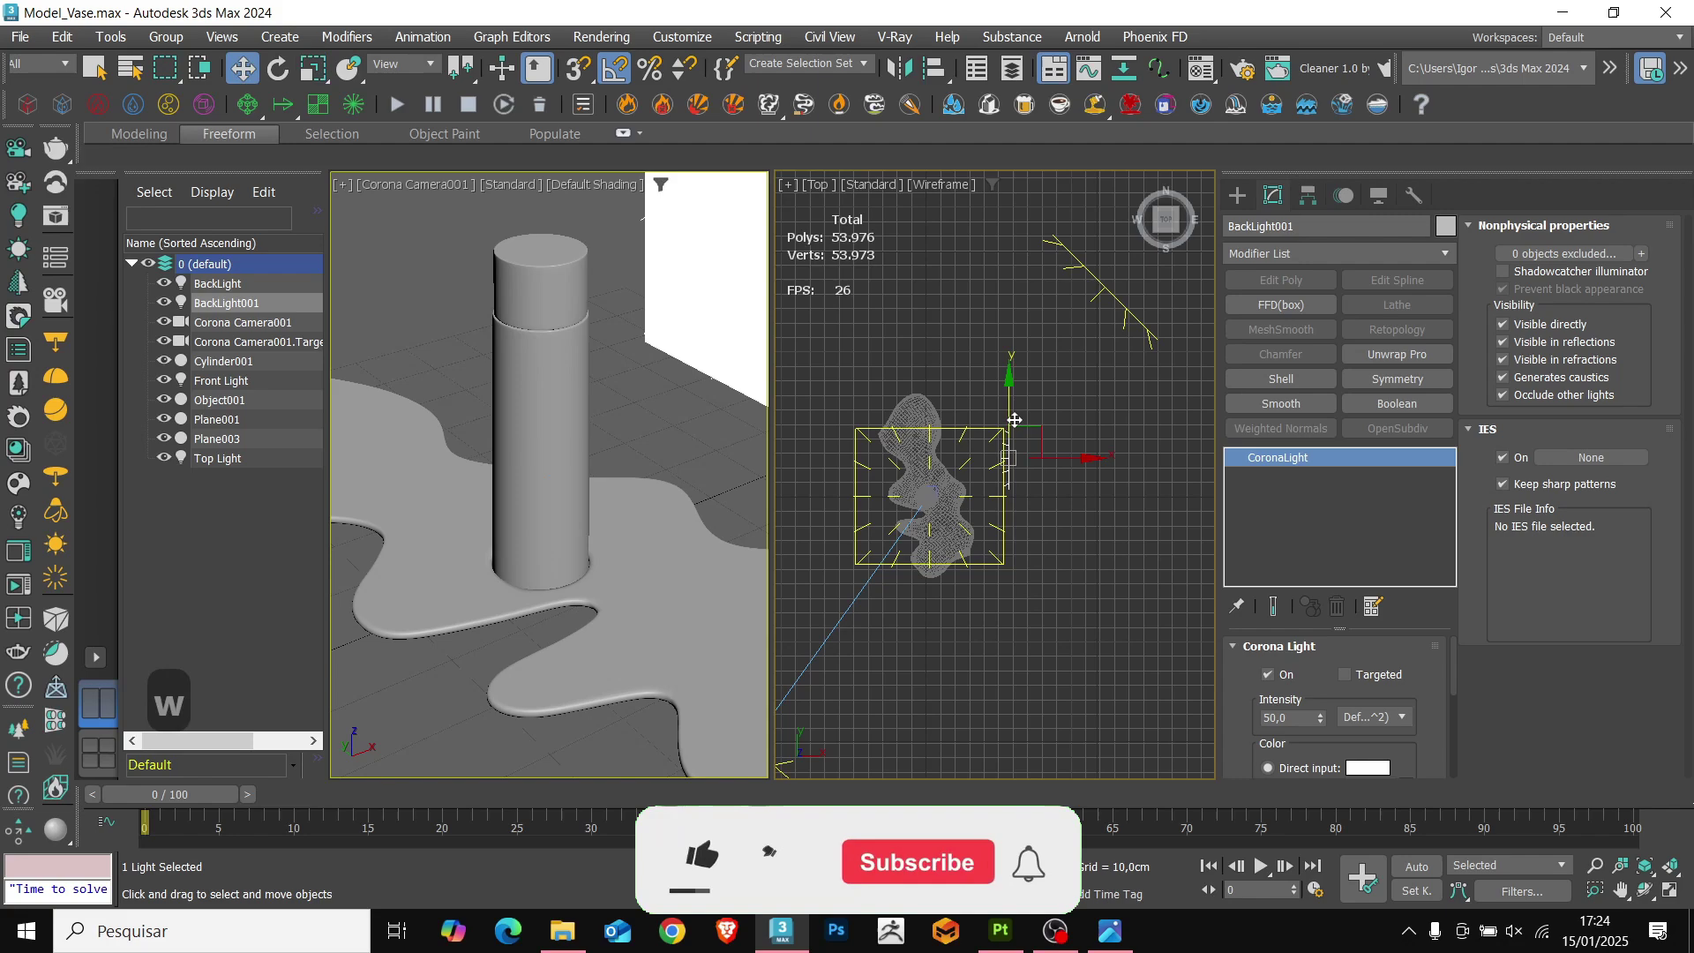
left_click_drag(1014, 420, 1011, 457)
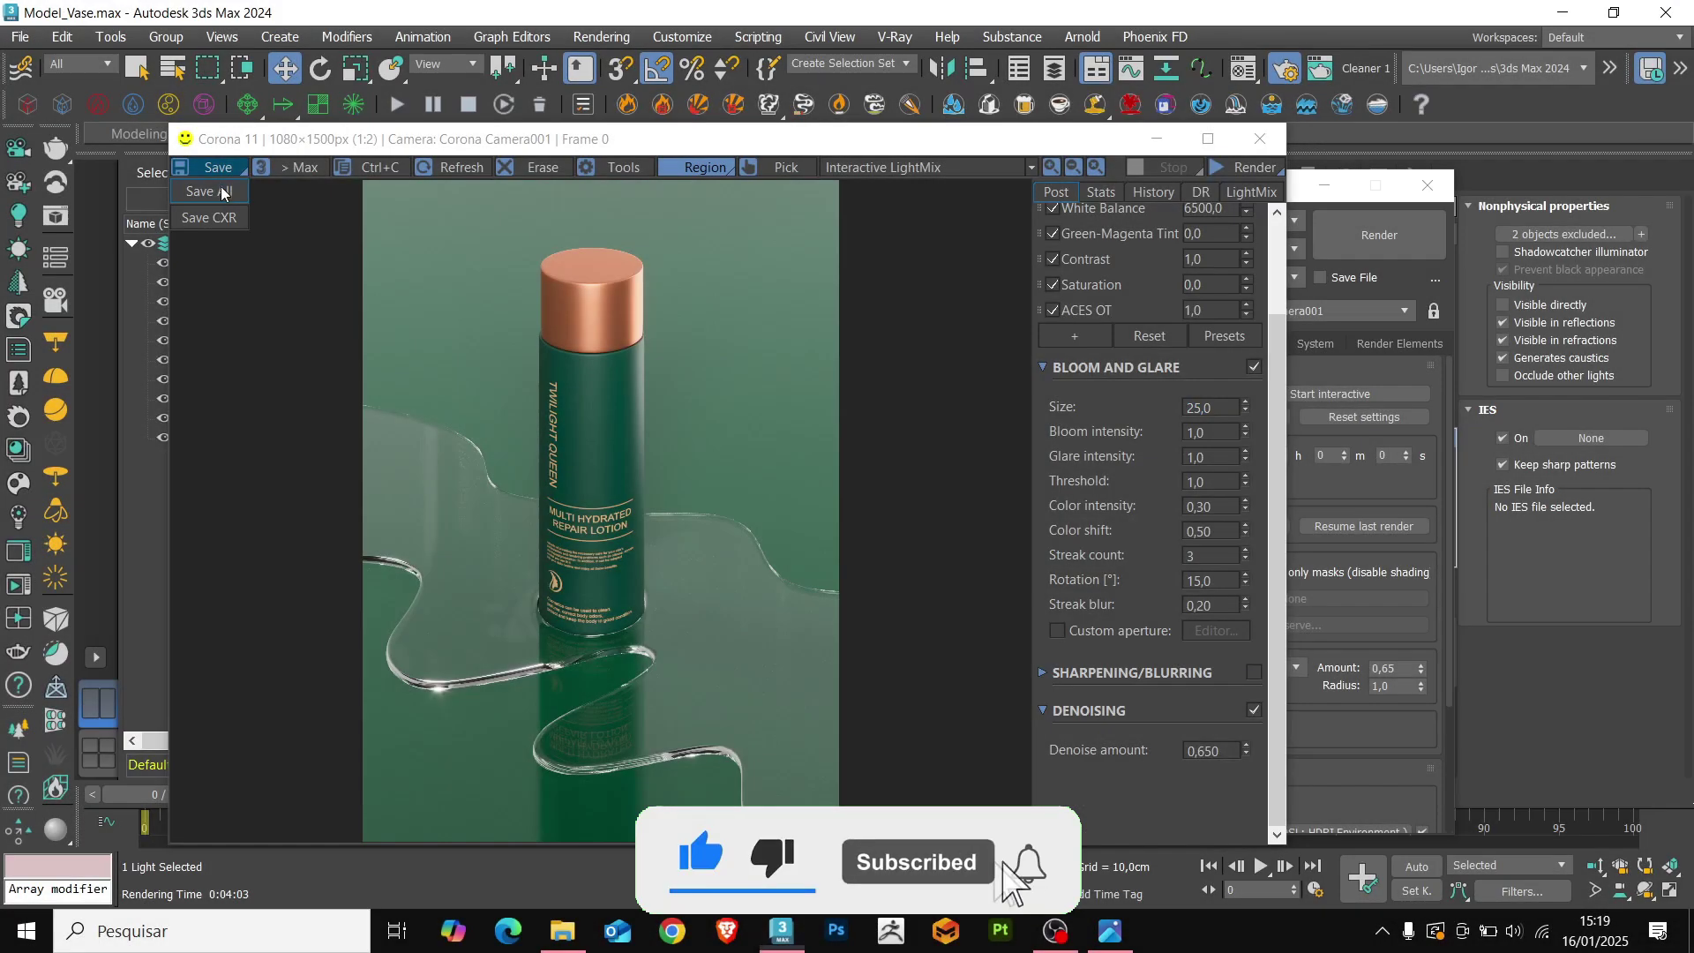
left_click(216, 167)
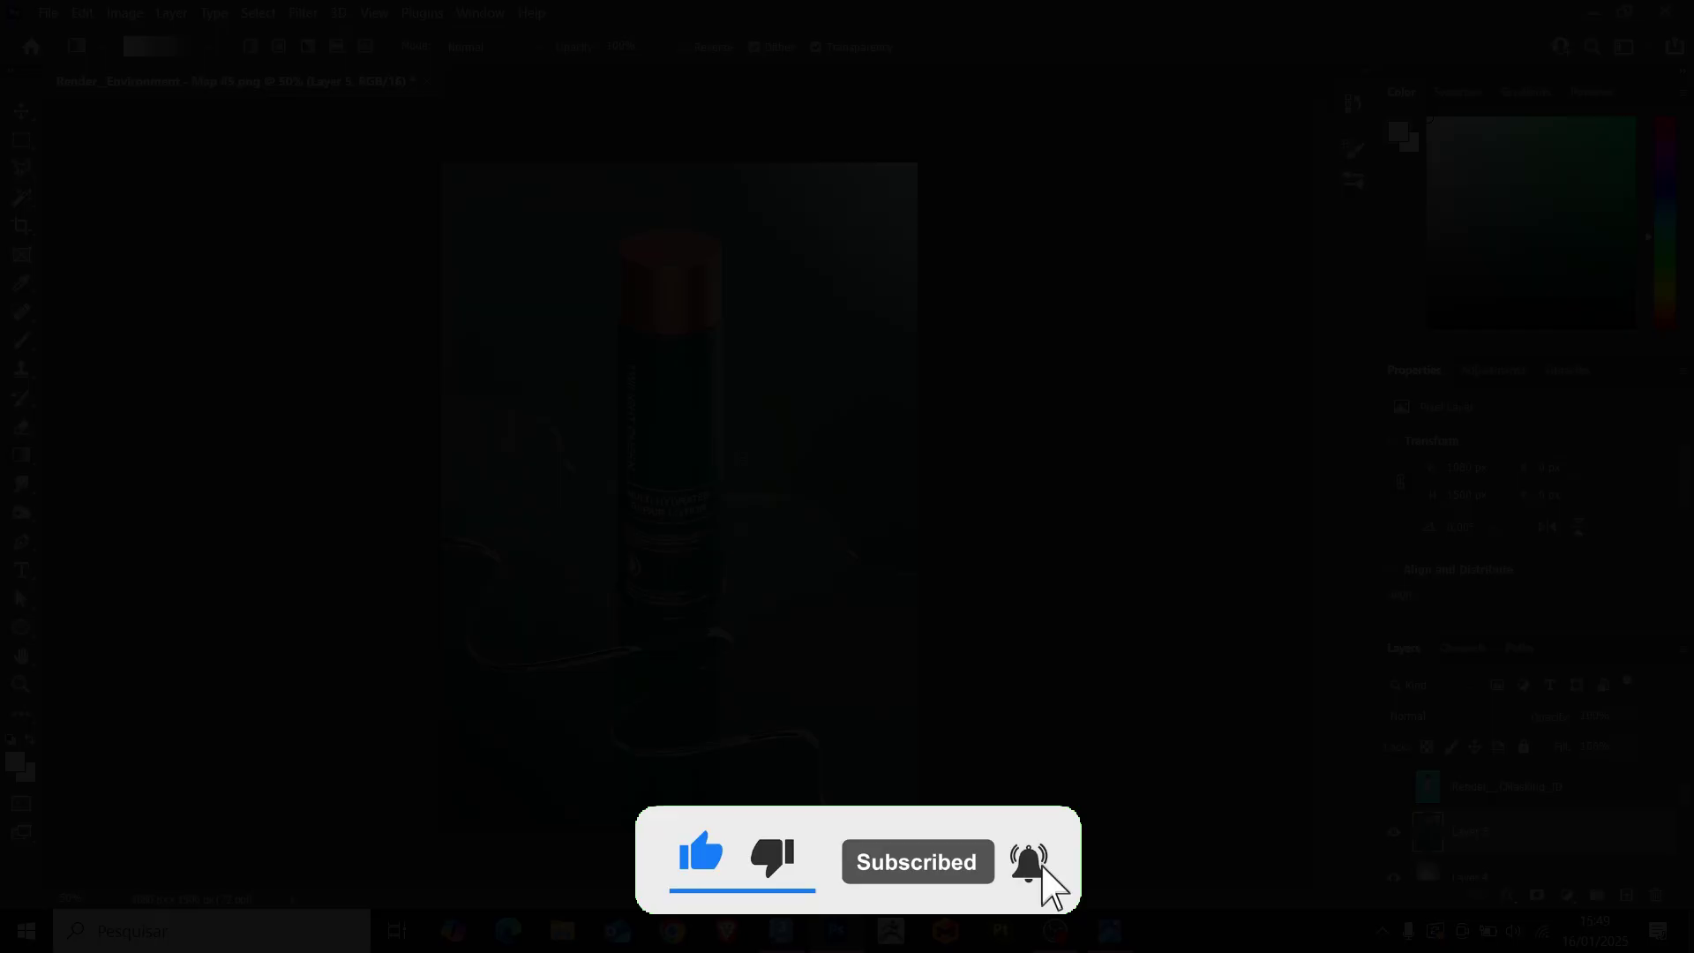
key("ctrl+l")
left_click_drag(1227, 523, 1234, 526)
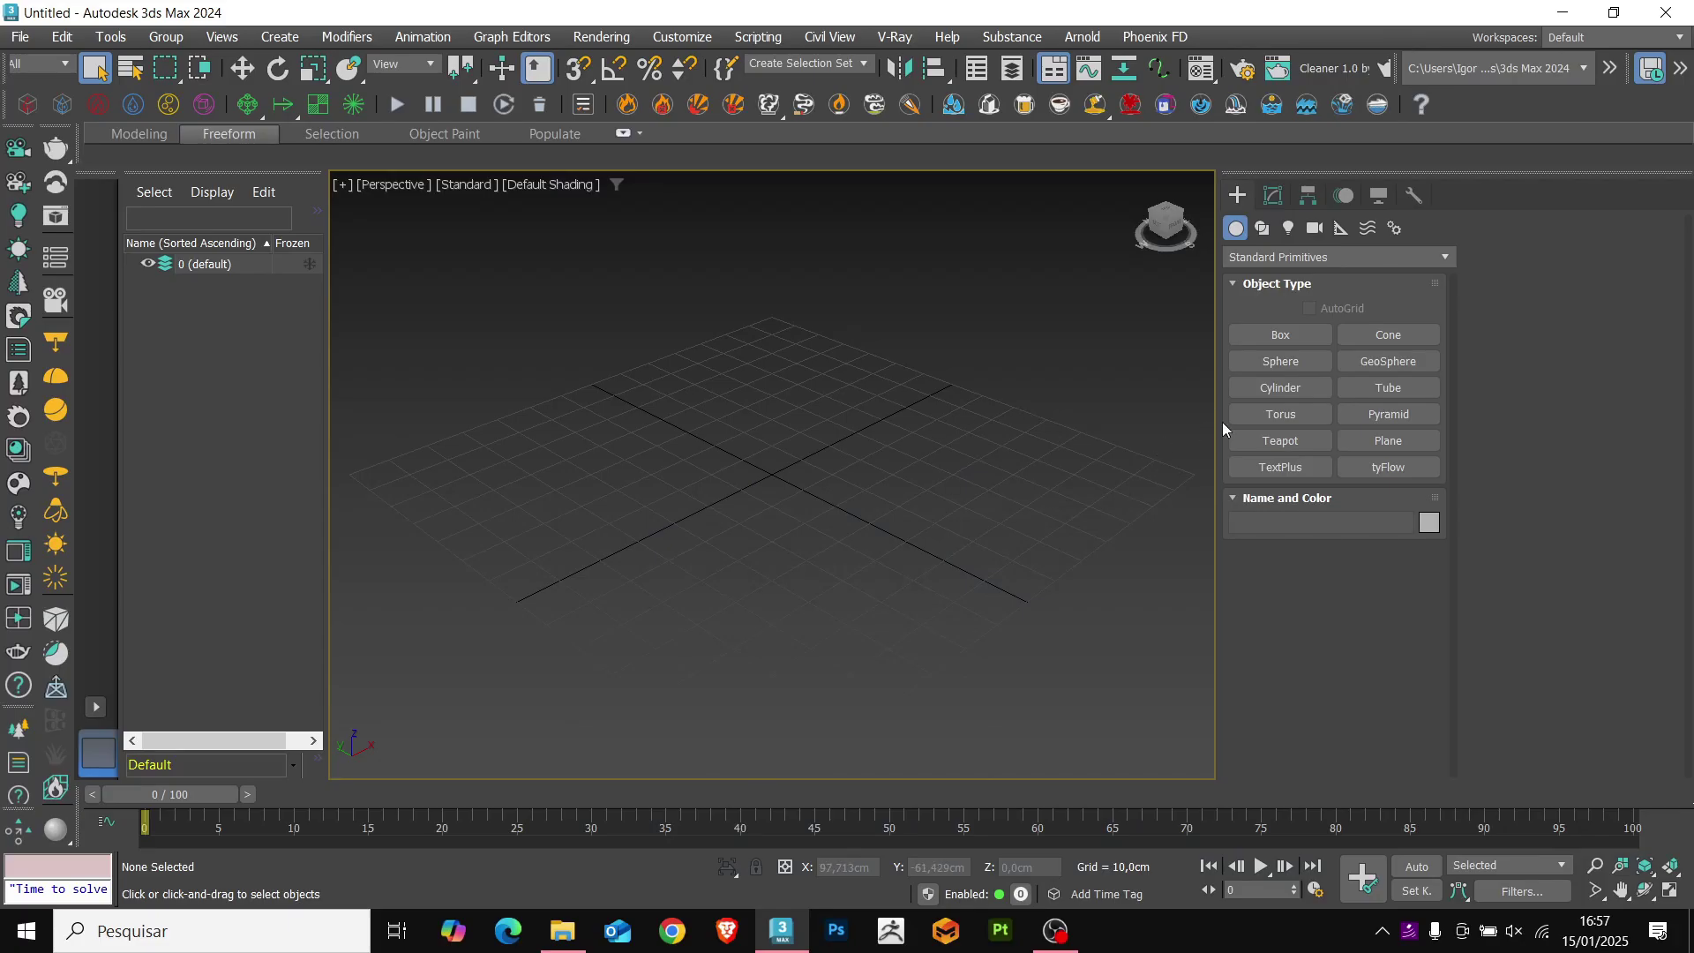
Create a cylinder at the grid origin with a radius of about 11.2 cm and a height of about 57.6 cm.
left_click(1278, 389)
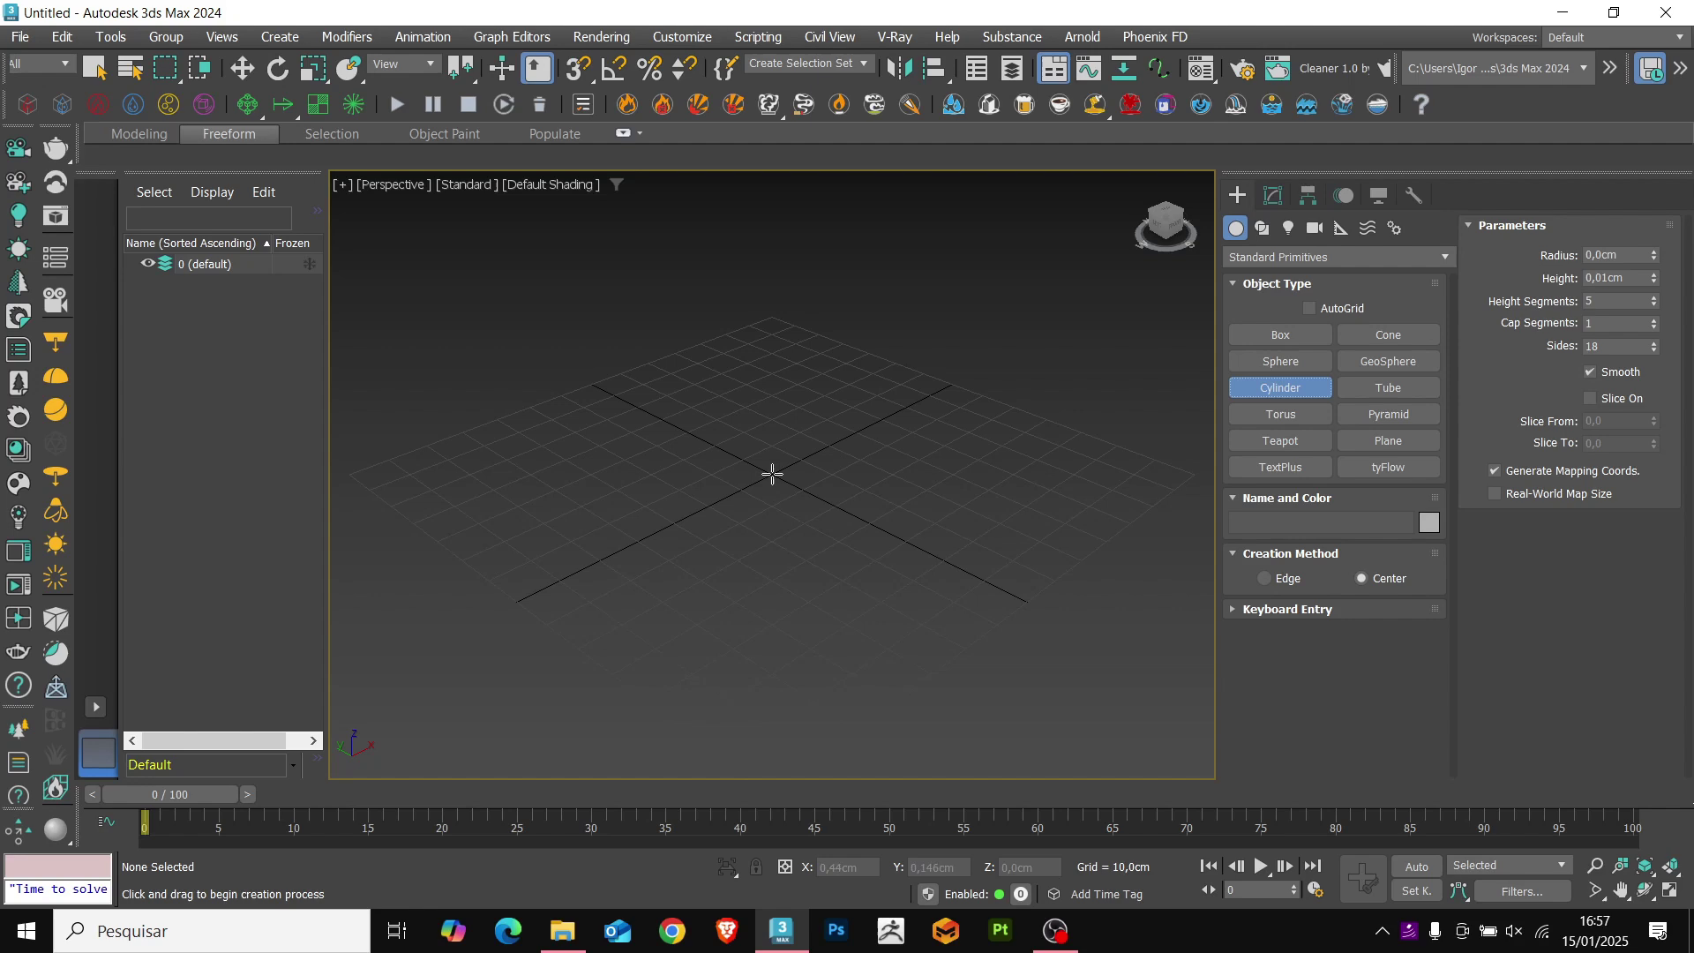
left_click_drag(772, 474, 820, 481)
right_click(764, 241)
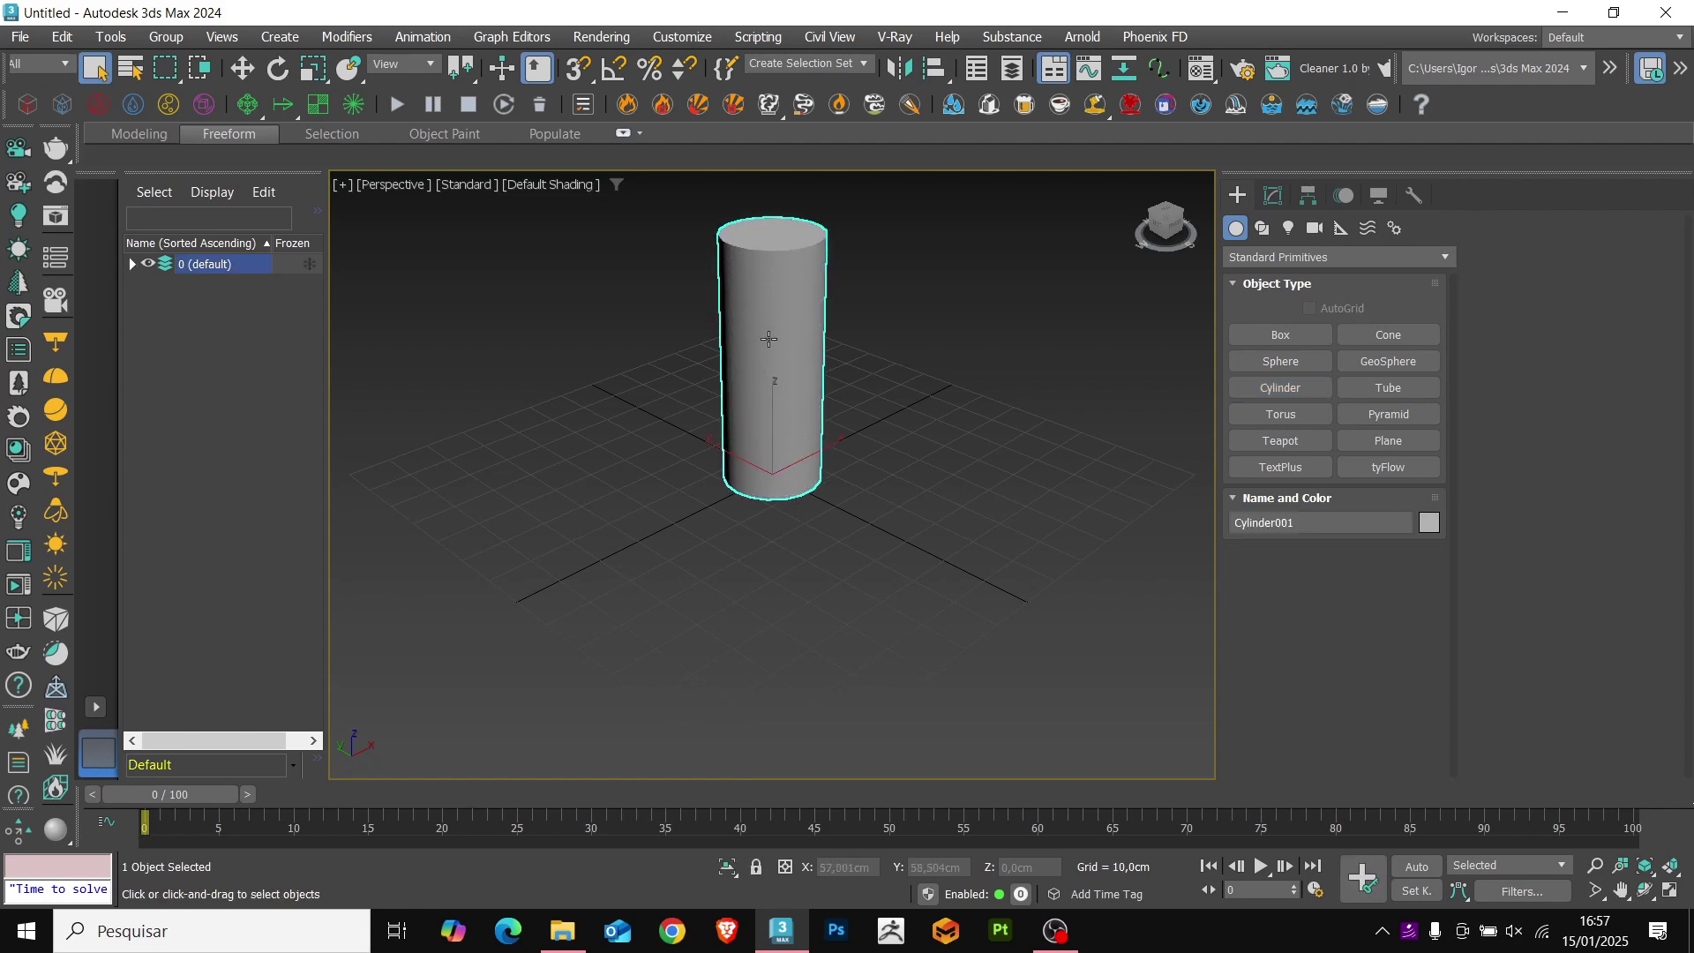
left_click(1275, 195)
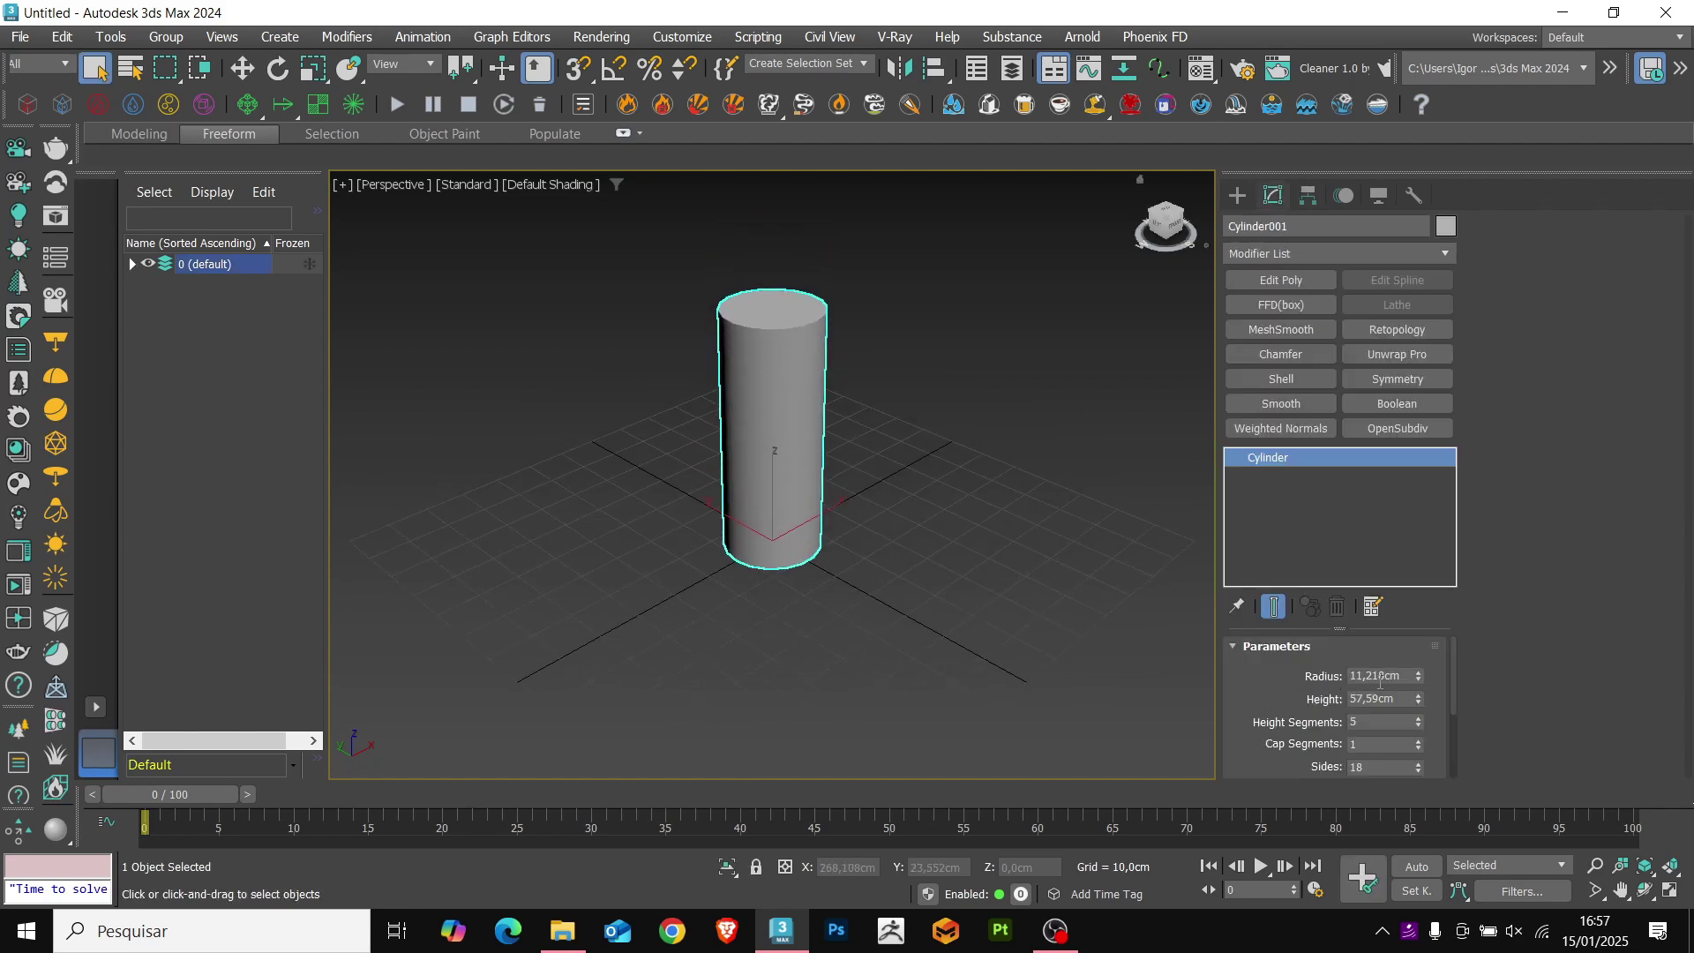
middle_click_drag(781, 415, 834, 417, "alt")
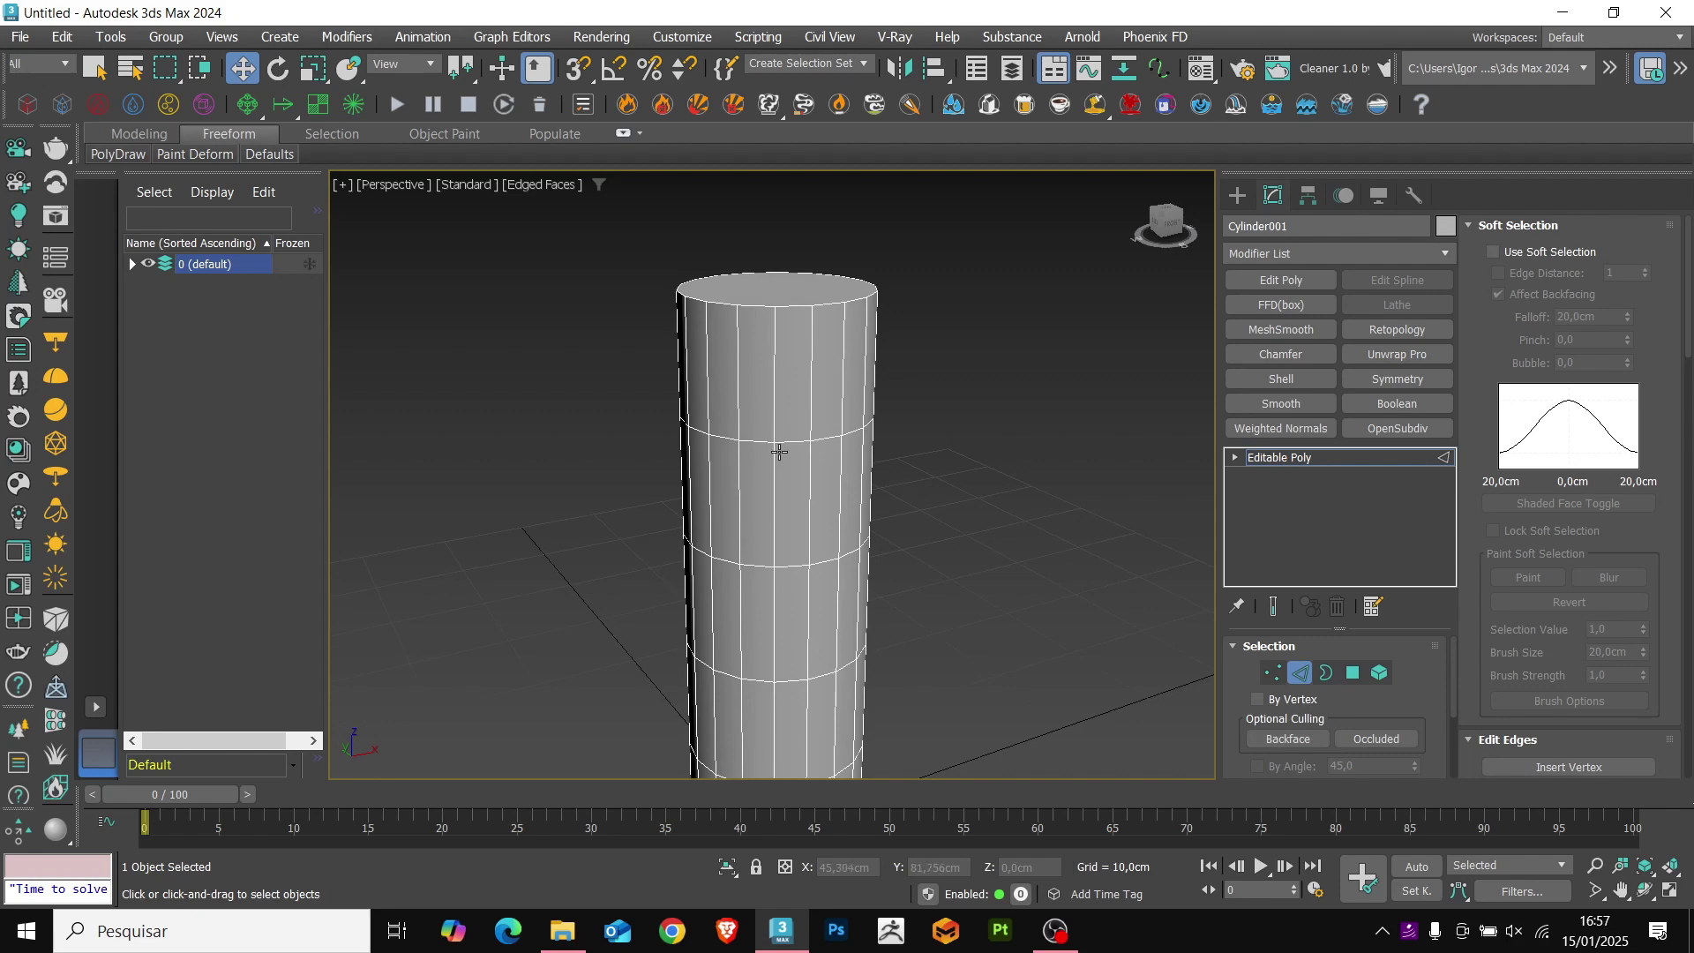
Detach the cylinder's top ring of side polygons together with its top face as Object001 to form a separate cap.
key("4")
left_click(790, 388)
left_click(764, 408, "shift")
left_click(816, 276, "ctrl")
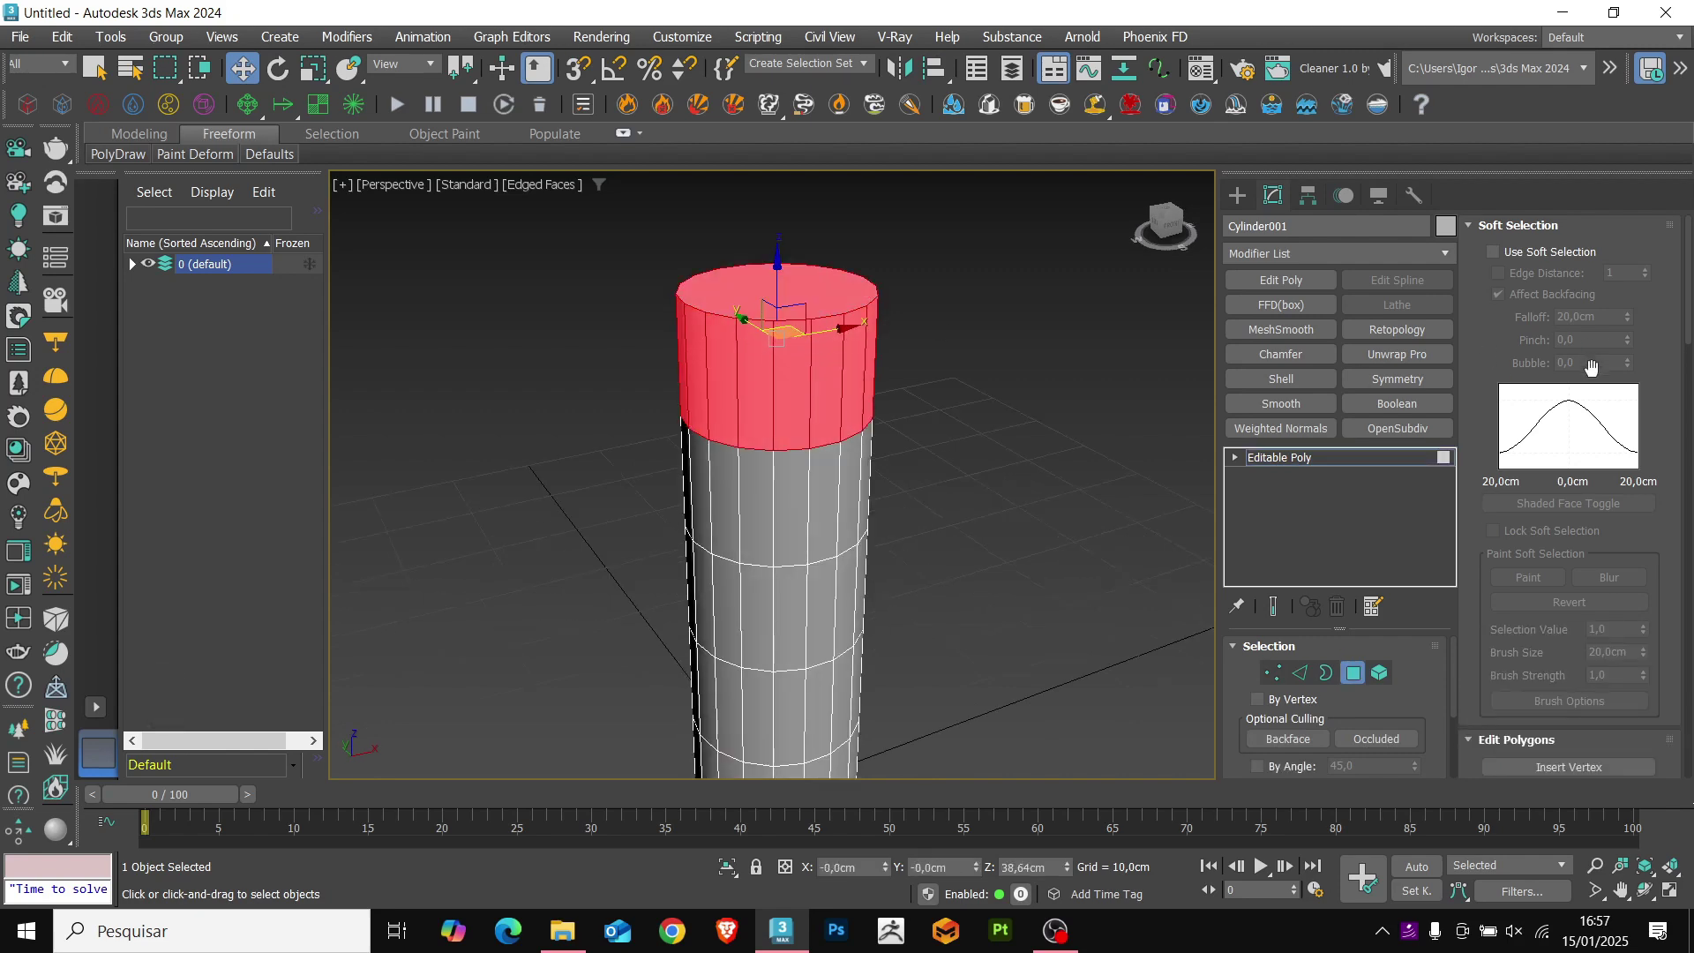
left_click(1504, 227)
left_click(1612, 644)
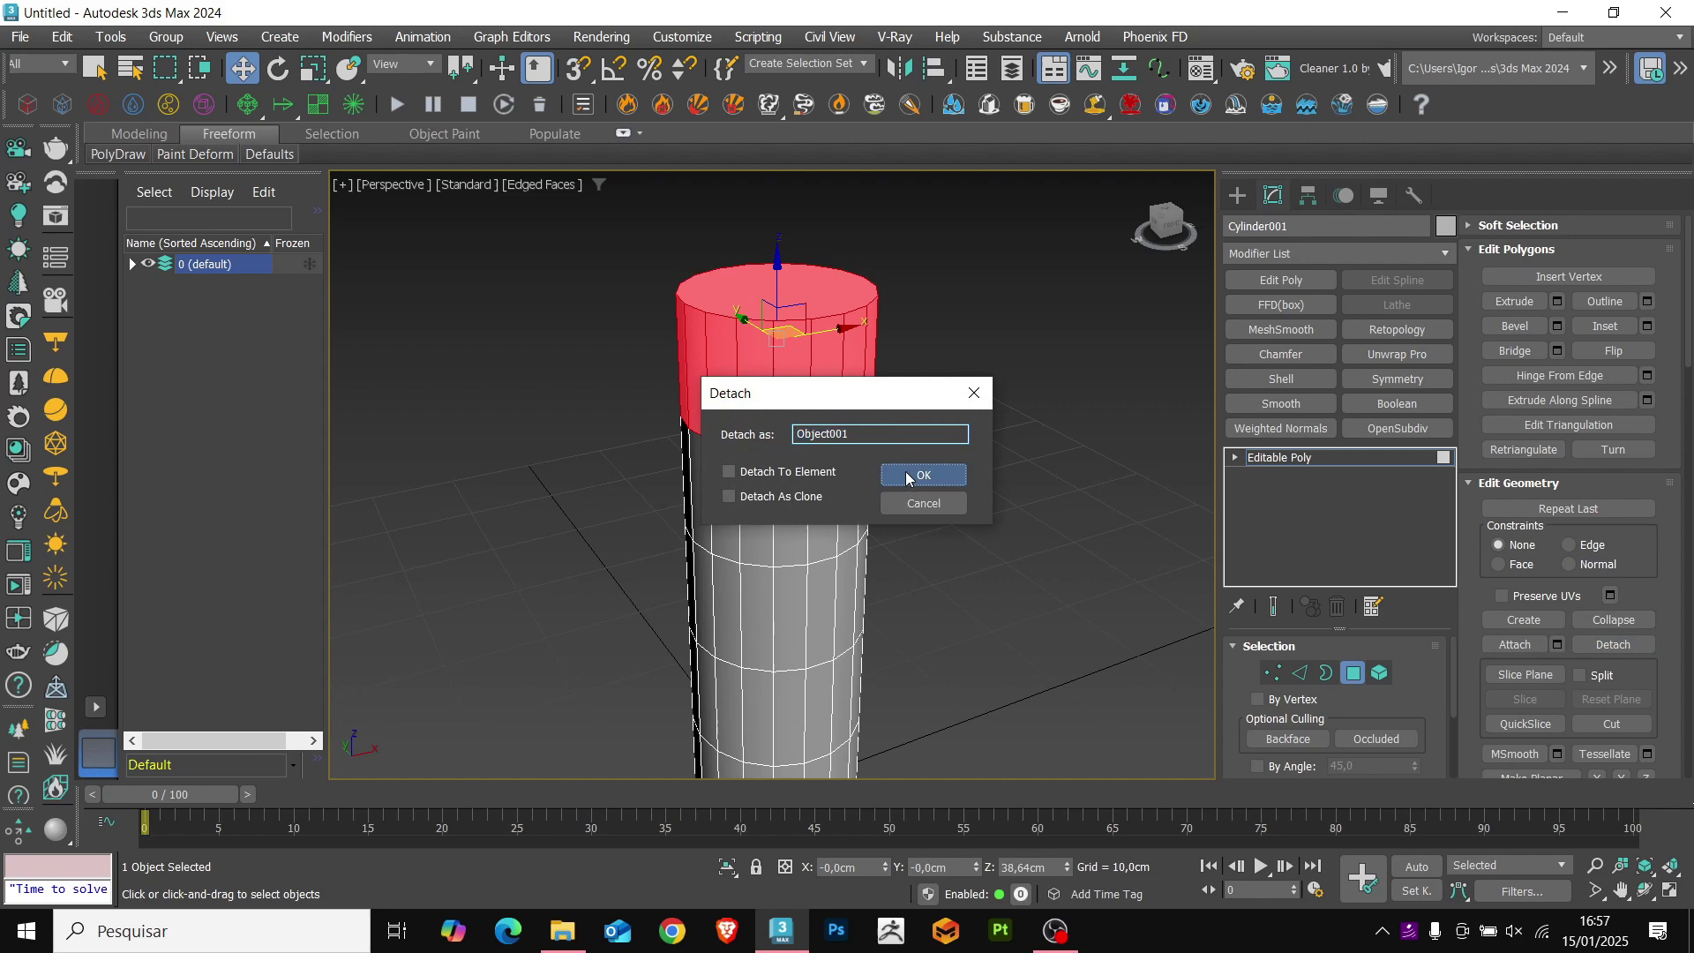
left_click(914, 475)
Isolate the bottle body and extend its open top border inward and upward into a flat shoulder with a narrow neck.
scroll(763, 556, "down", 3)
middle_click_drag(897, 579, 918, 619, "alt")
scroll(918, 608, "down", 2)
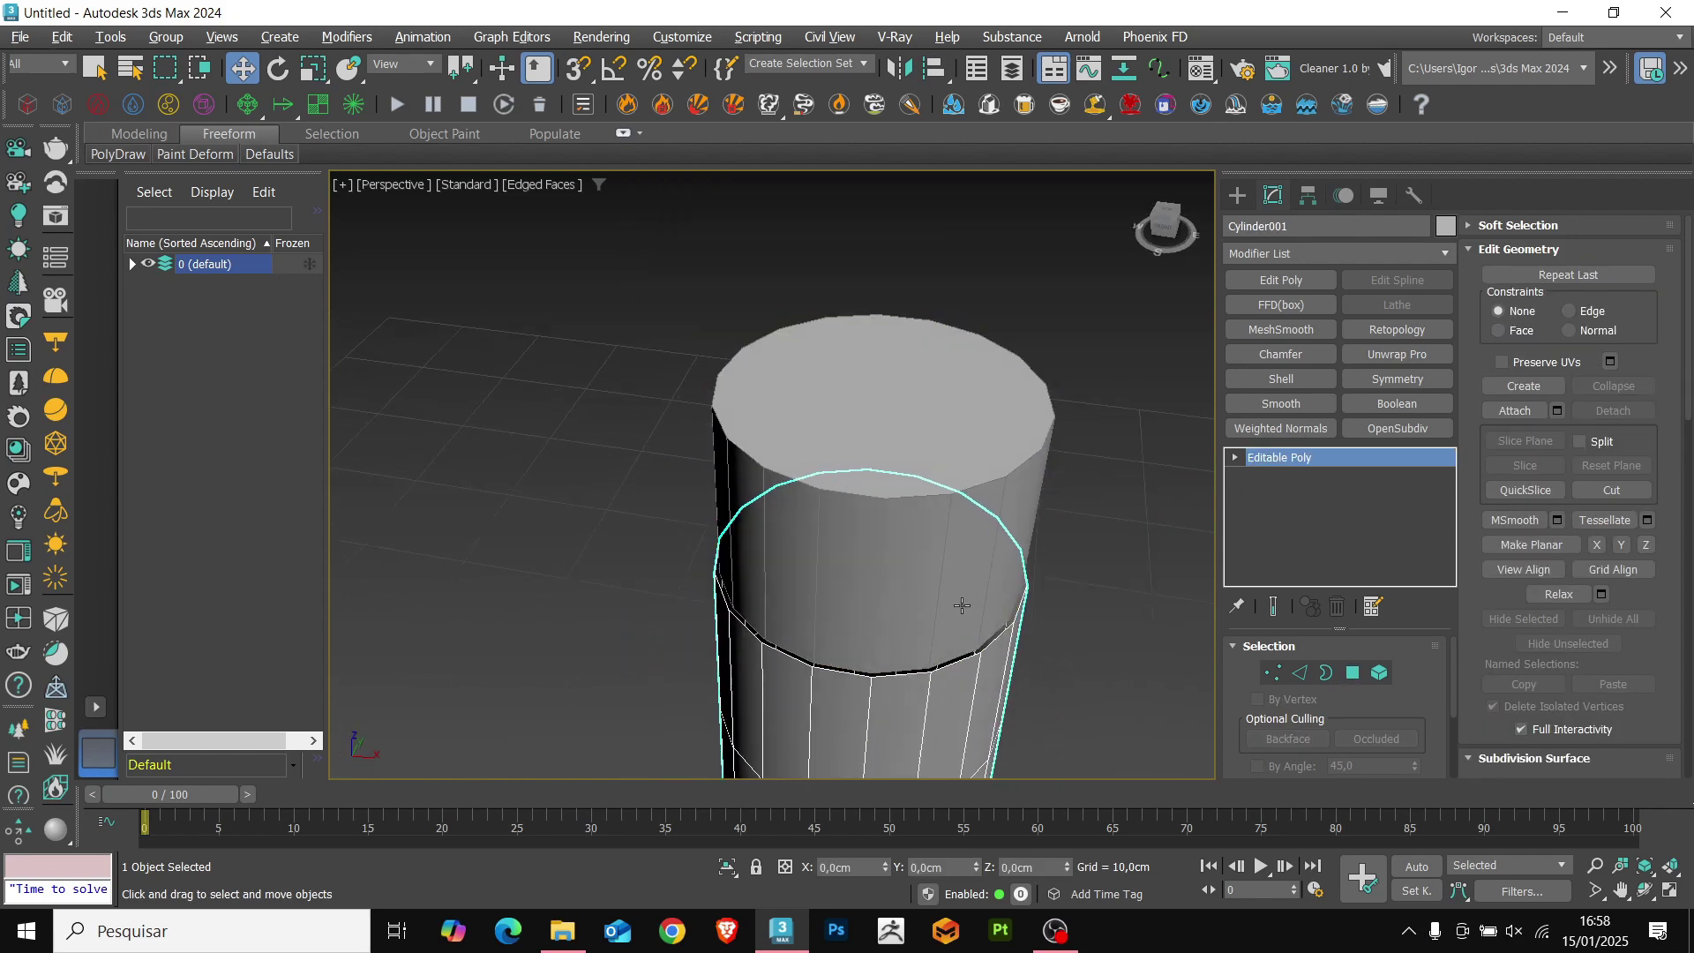
key("alt+q")
key("3")
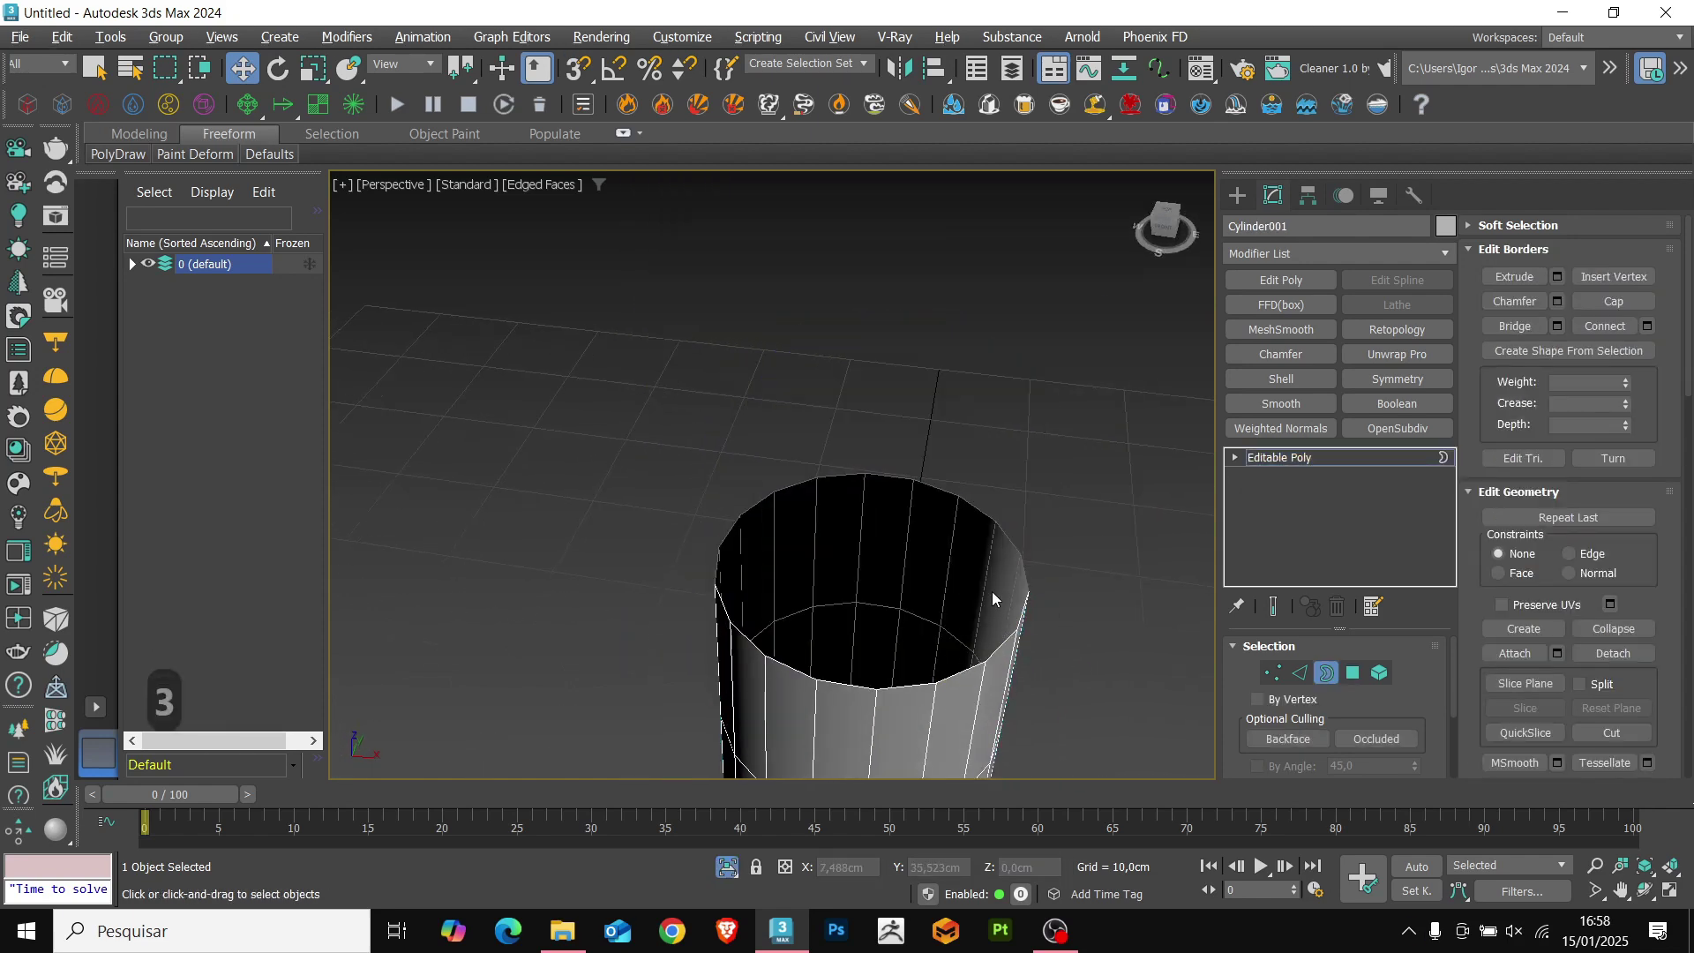
left_click(1010, 561)
key("r")
left_click_drag(888, 567, 886, 625, "shift")
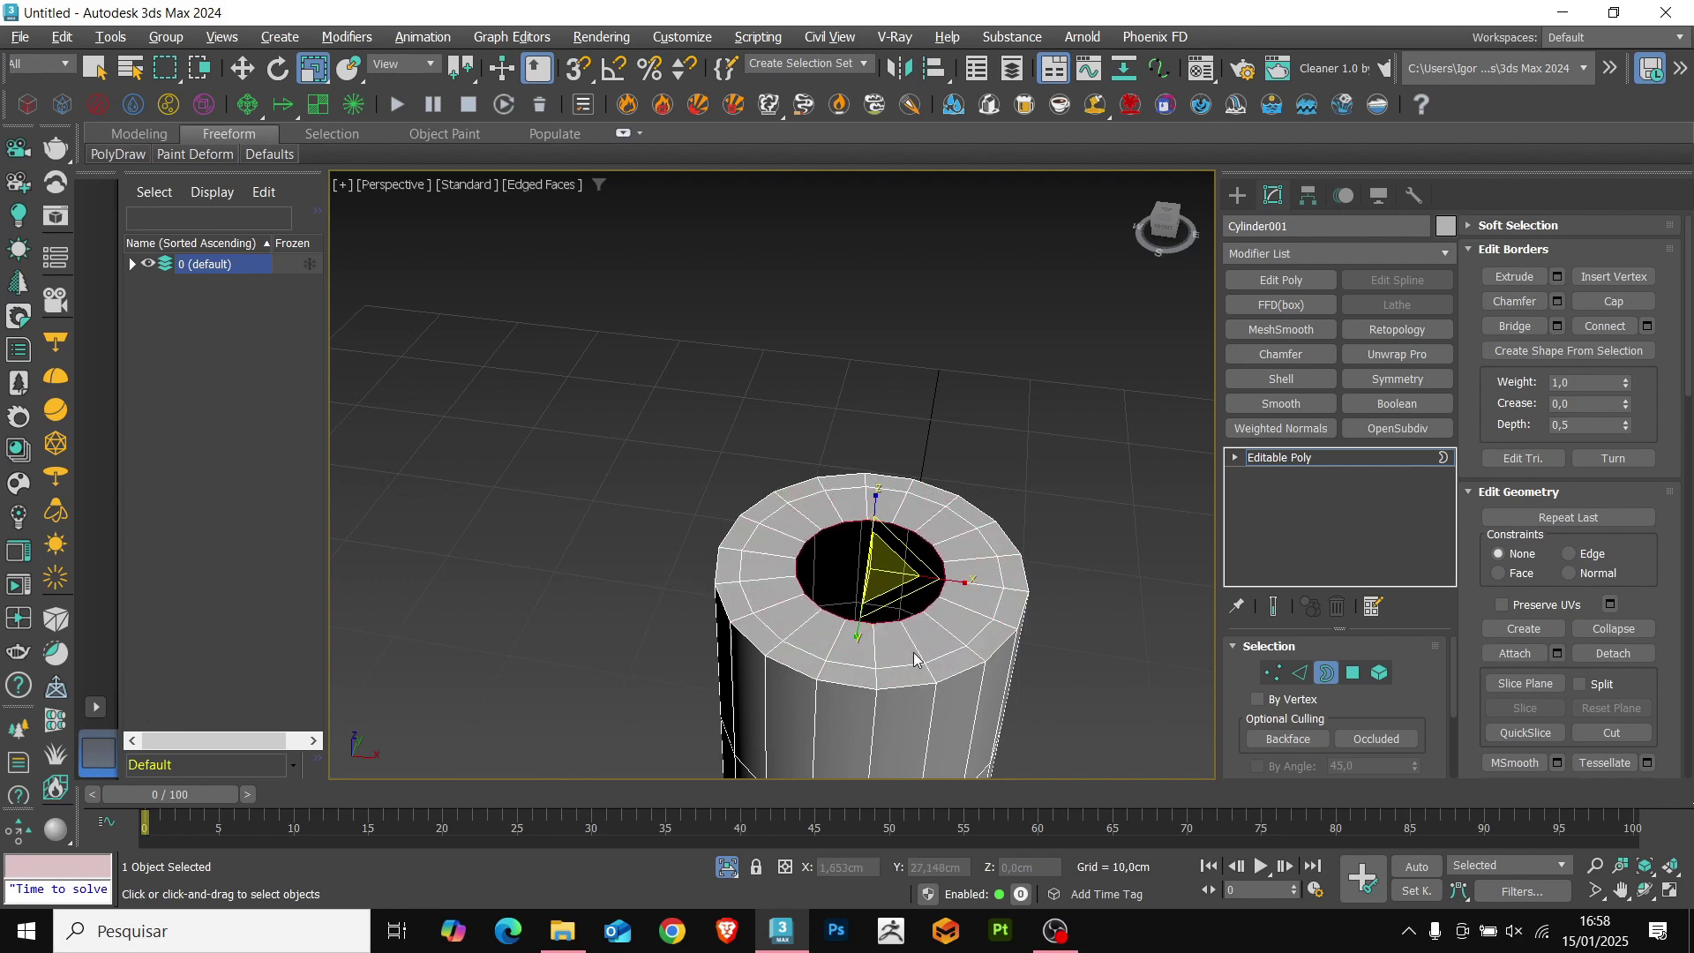
key("w")
Chamfer the outer edge loop of the bottle's shoulder by 0.15 cm.
key("2")
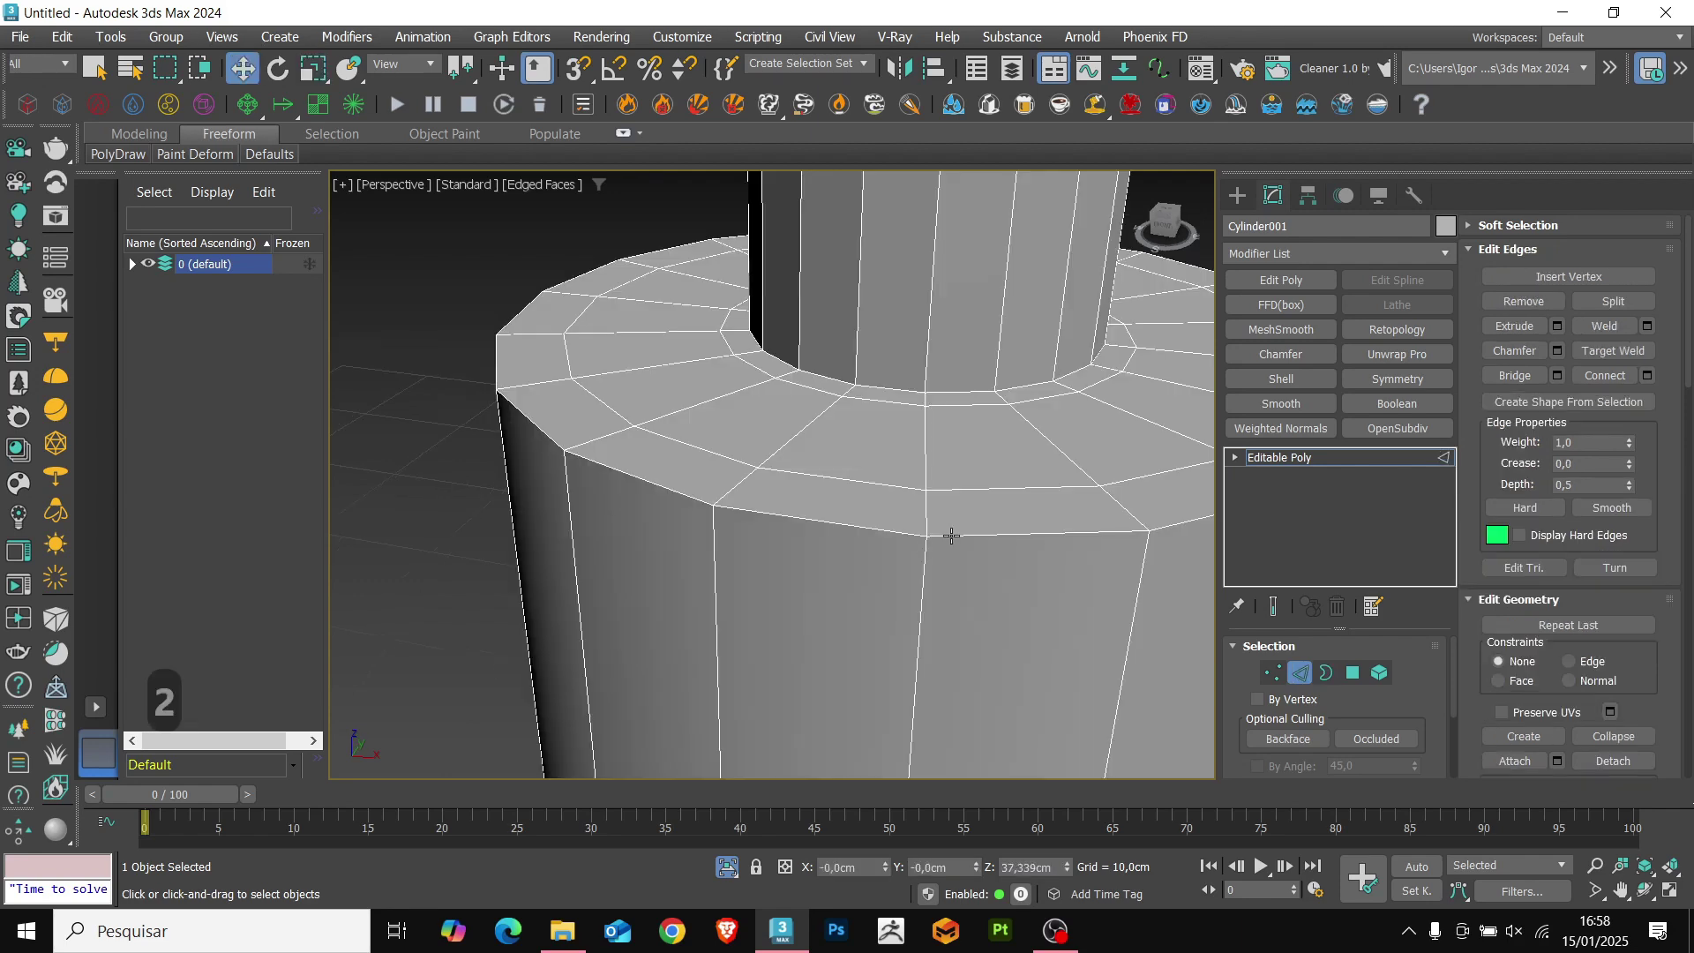
double_click(952, 532)
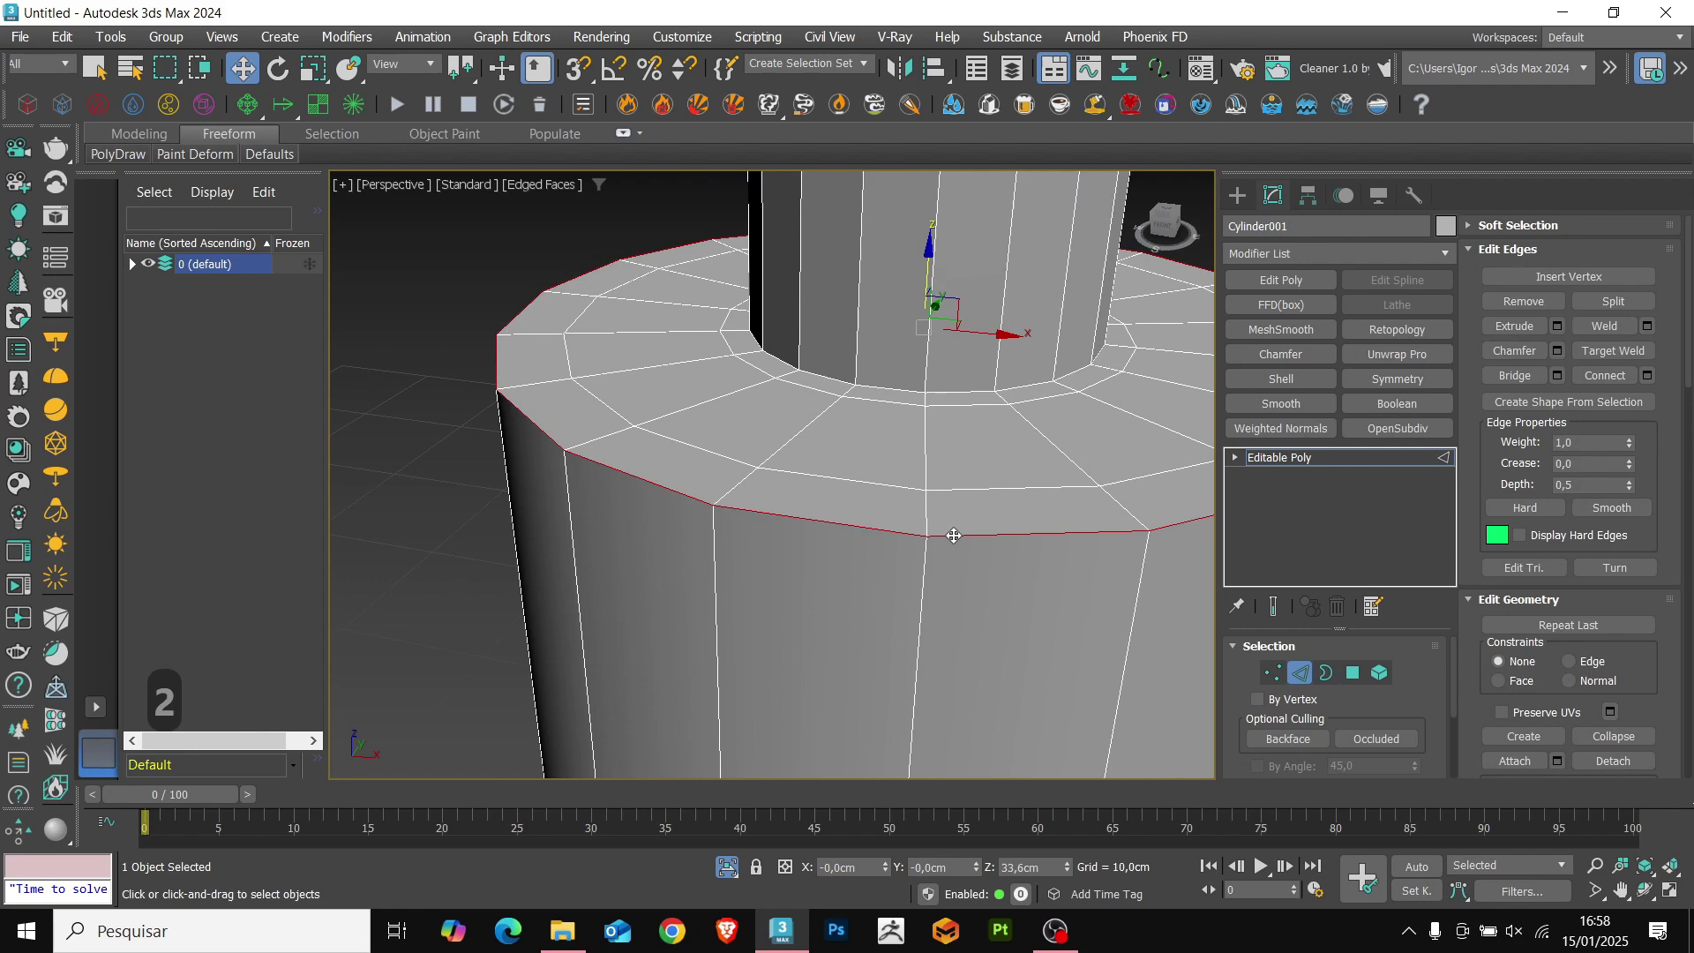
key("ctrl+shift+c")
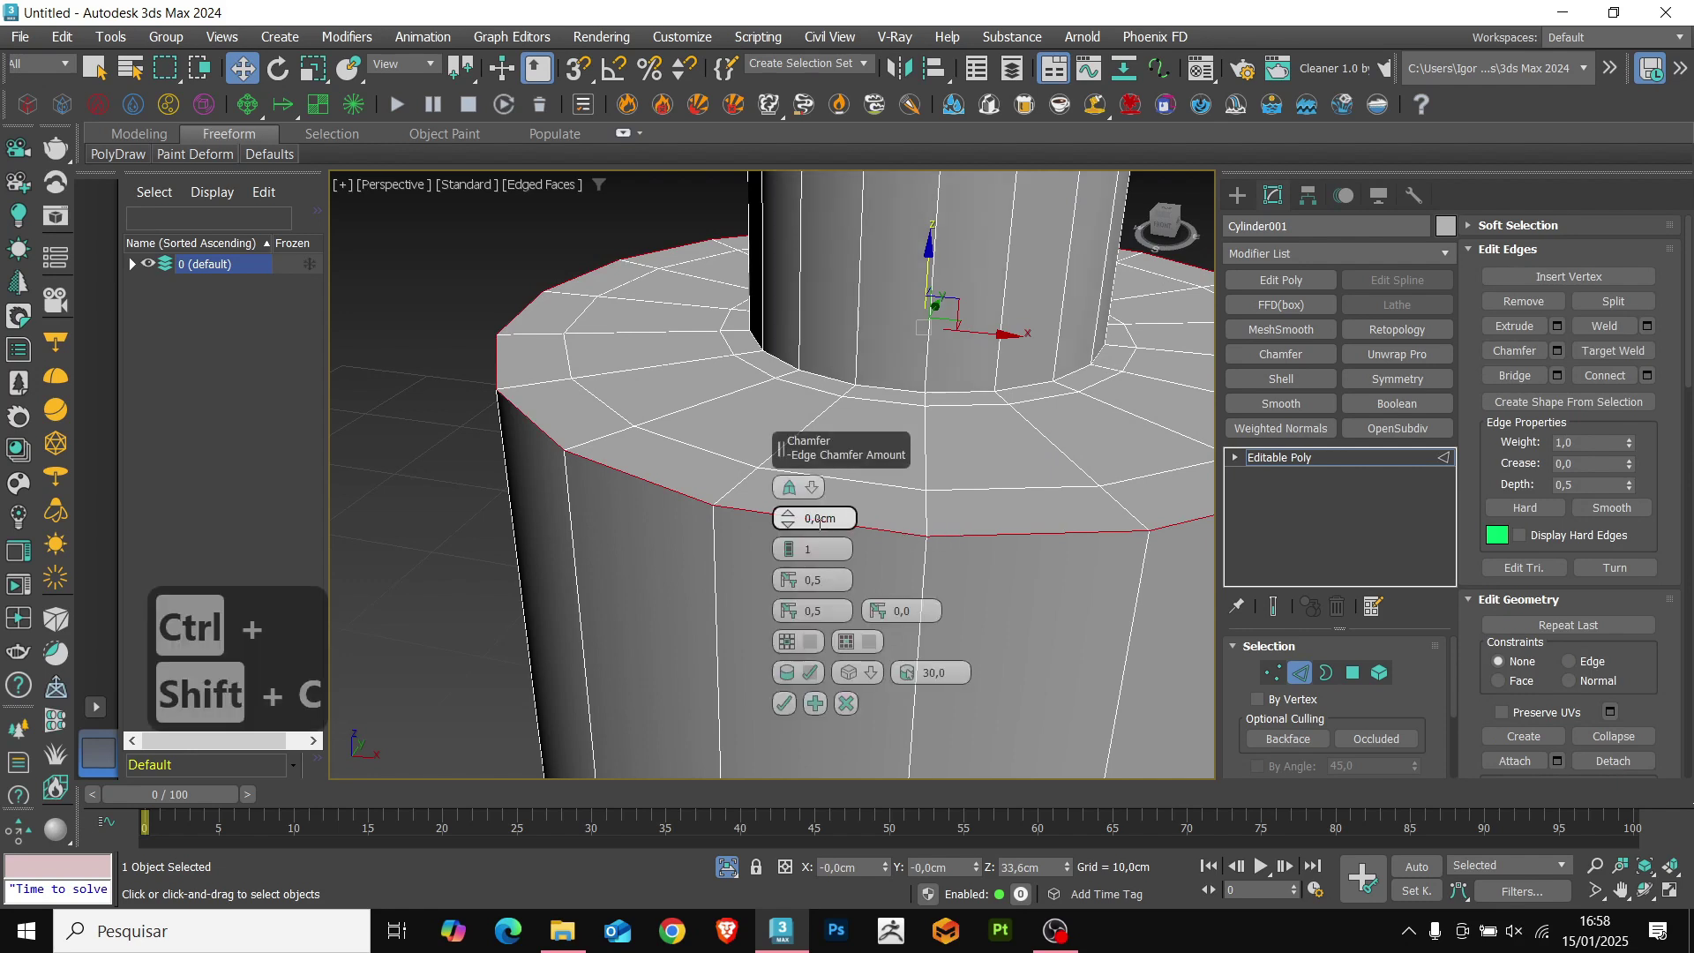
left_click_drag(788, 520, 790, 514)
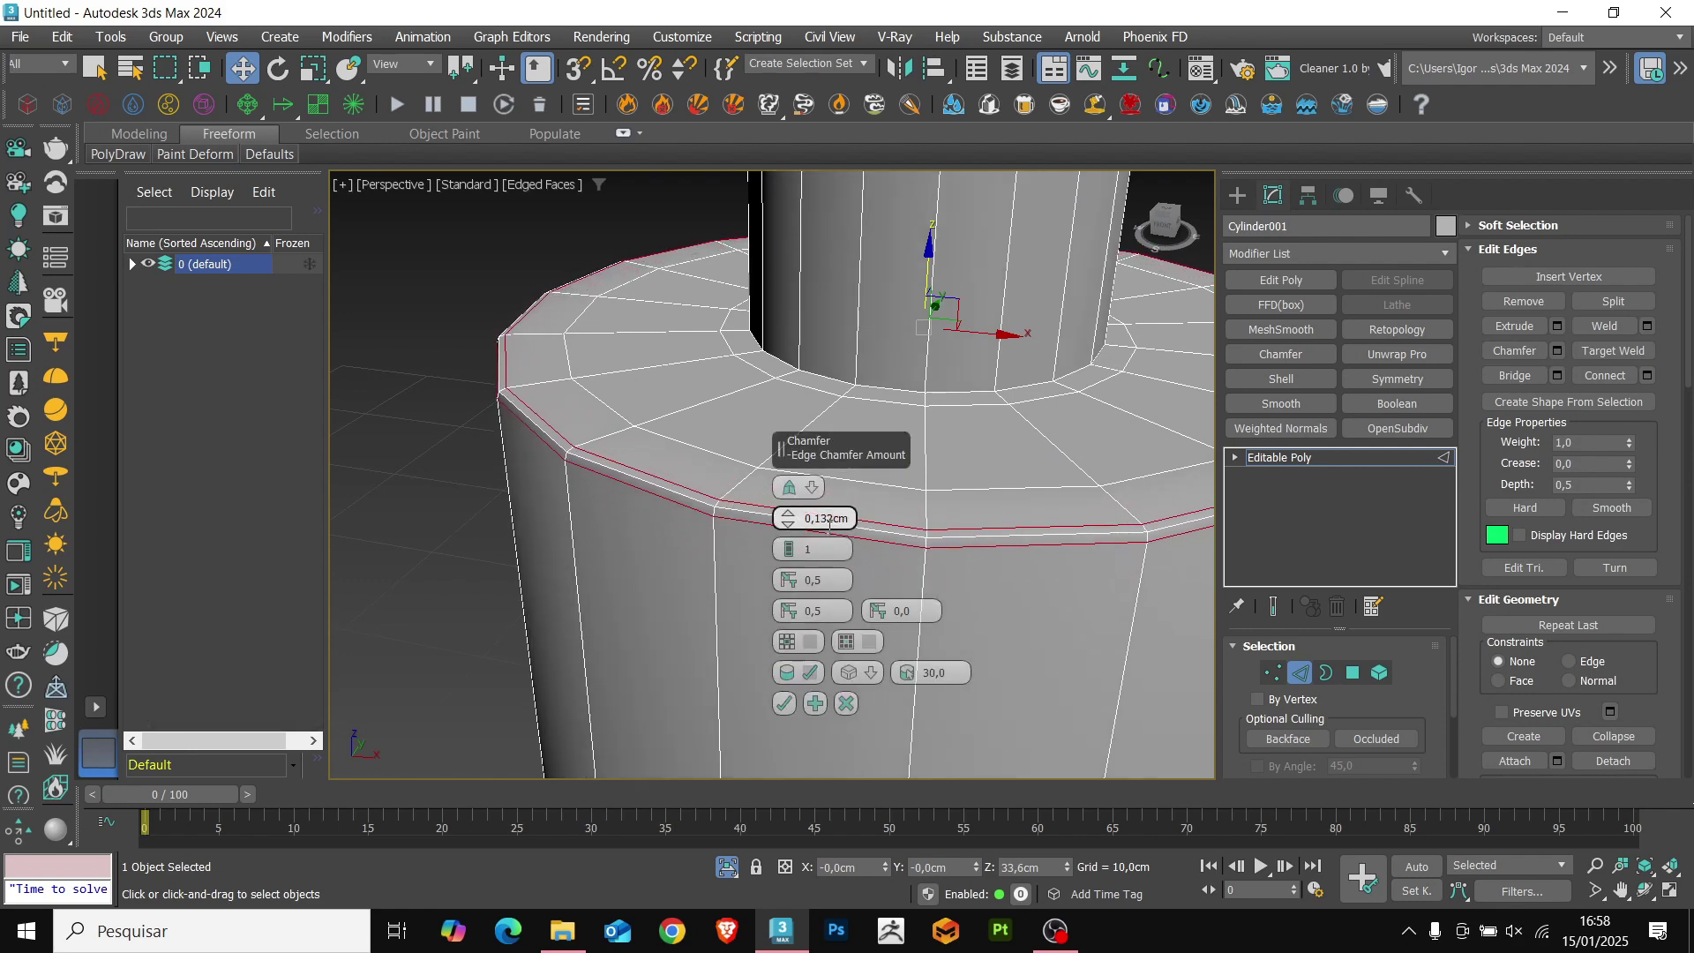
left_click(829, 524)
type(",15")
key("Return")
left_click(787, 704)
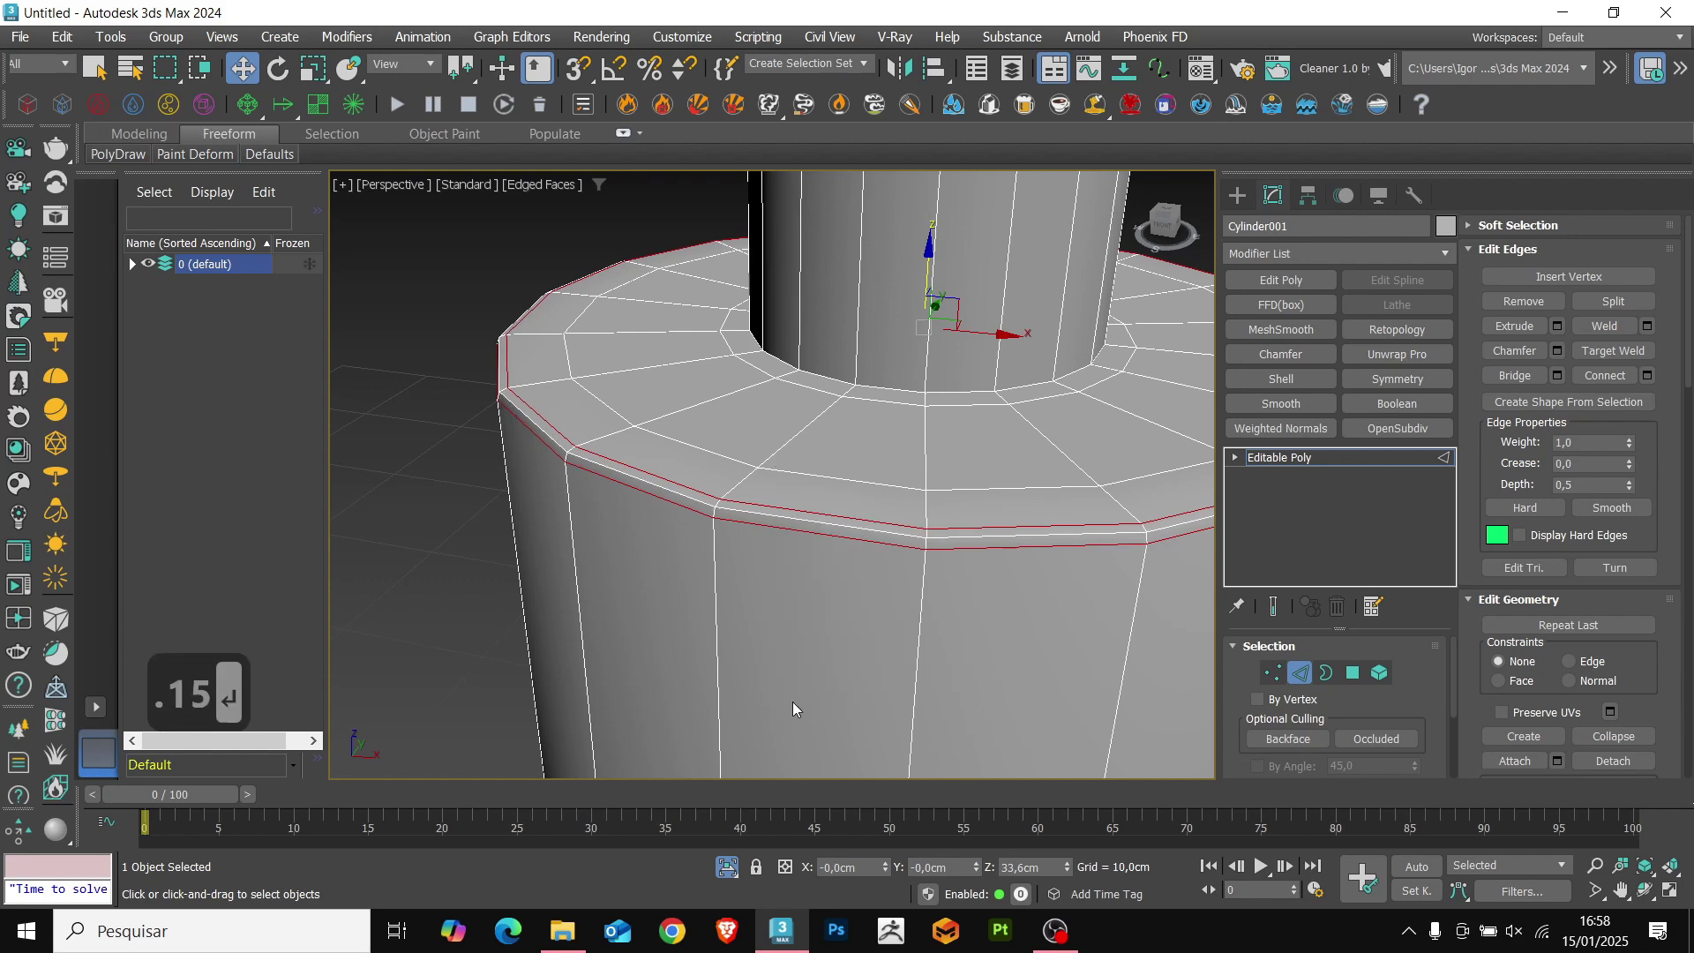
Inset the end face of the bottle body and shape it by moving and scaling the new polygon.
scroll(887, 635, "down", 5)
middle_click_drag(886, 635, 952, 545, "alt")
key("4")
left_click(930, 503)
key("r")
left_click_drag(878, 551, 882, 553, "shift")
key("w")
left_click_drag(867, 496, 881, 554)
key("r")
key("w")
key("r")
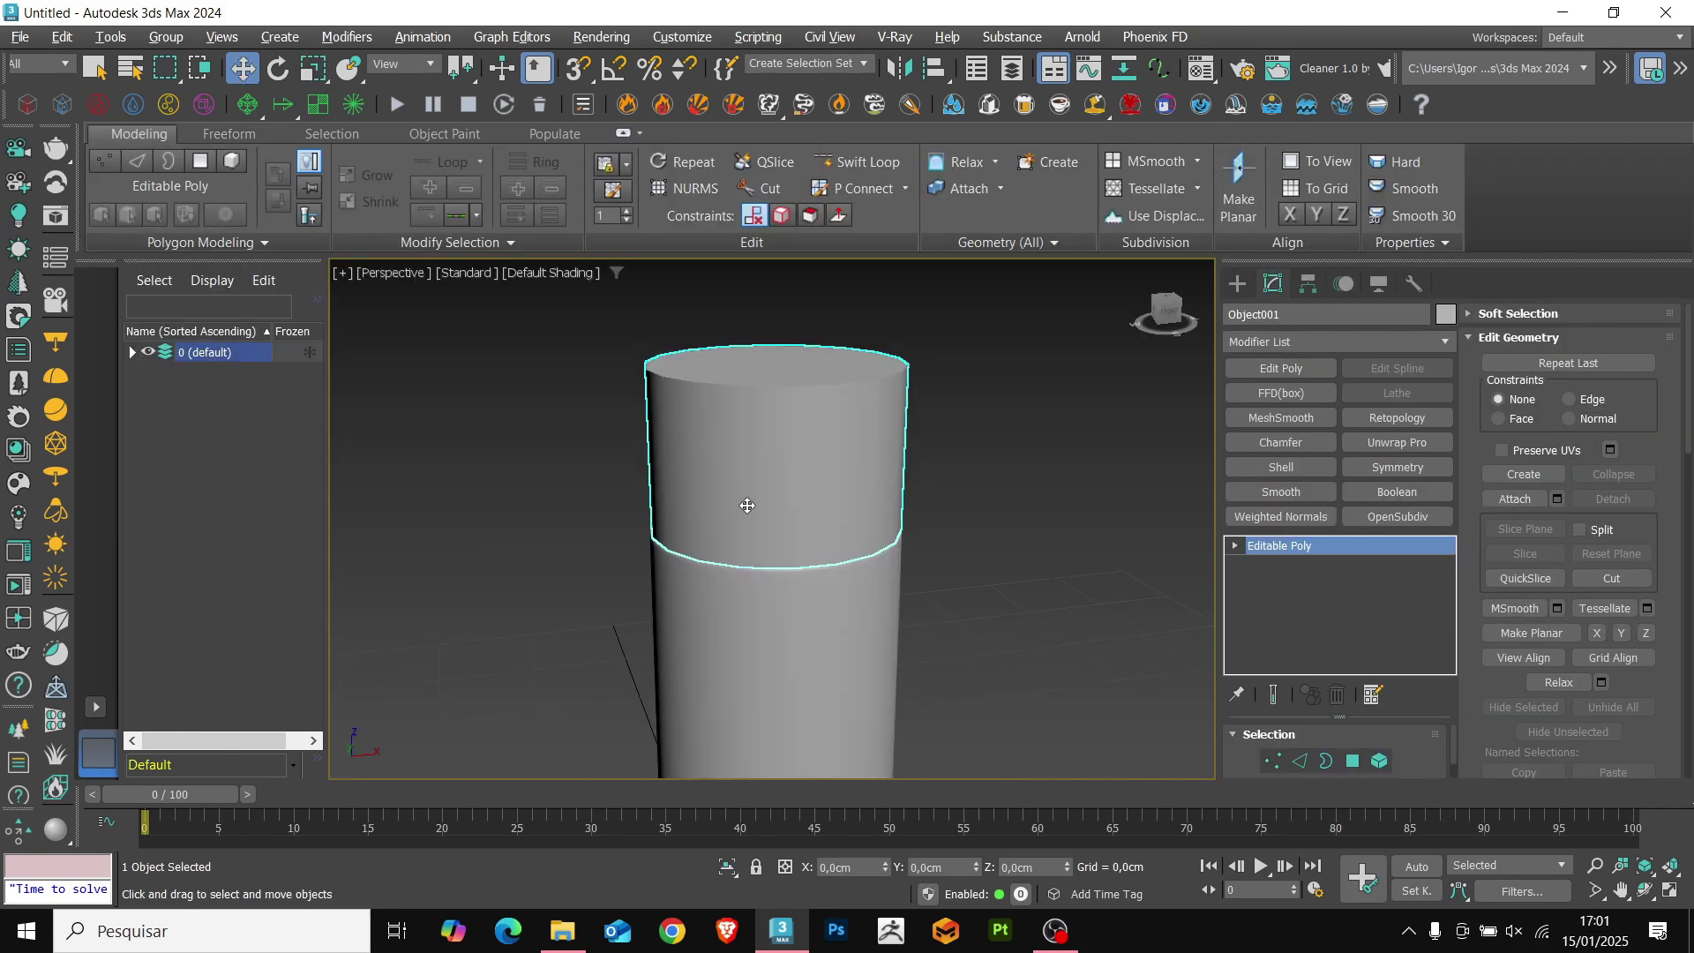
Make the cap see-through and extend its open bottom border inward and up around the threaded neck as an inner sleeve.
key("alt+x")
key("2")
key("3")
left_click(823, 572)
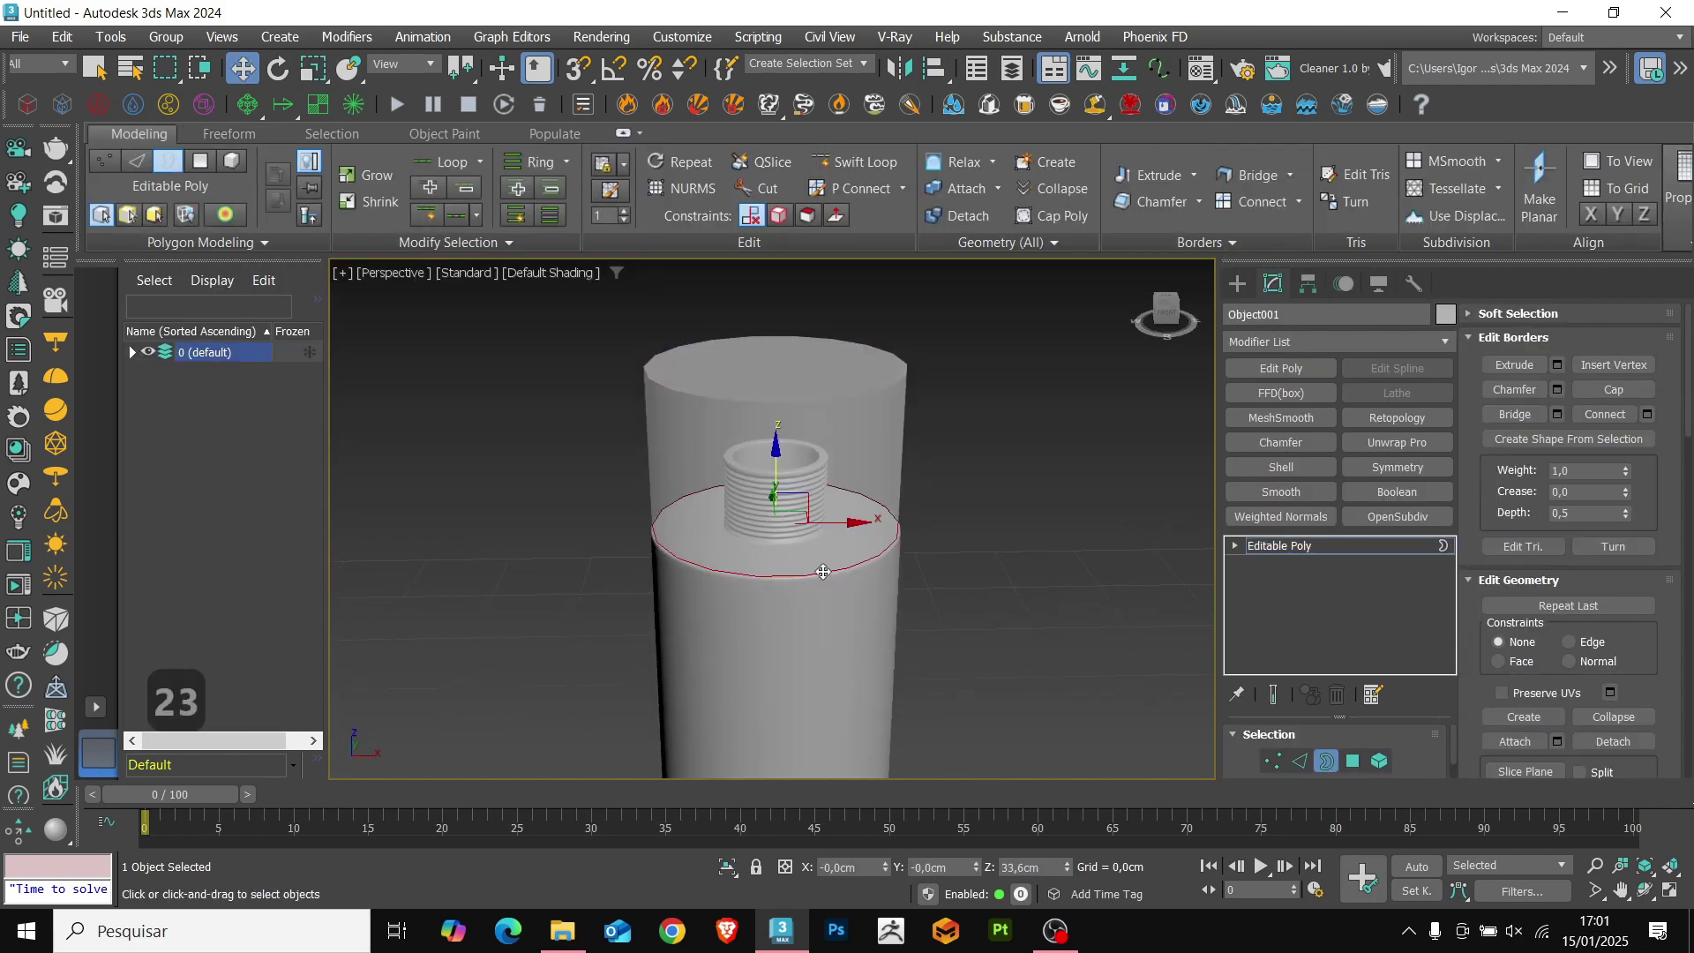
key("r")
scroll(816, 566, "up", 3)
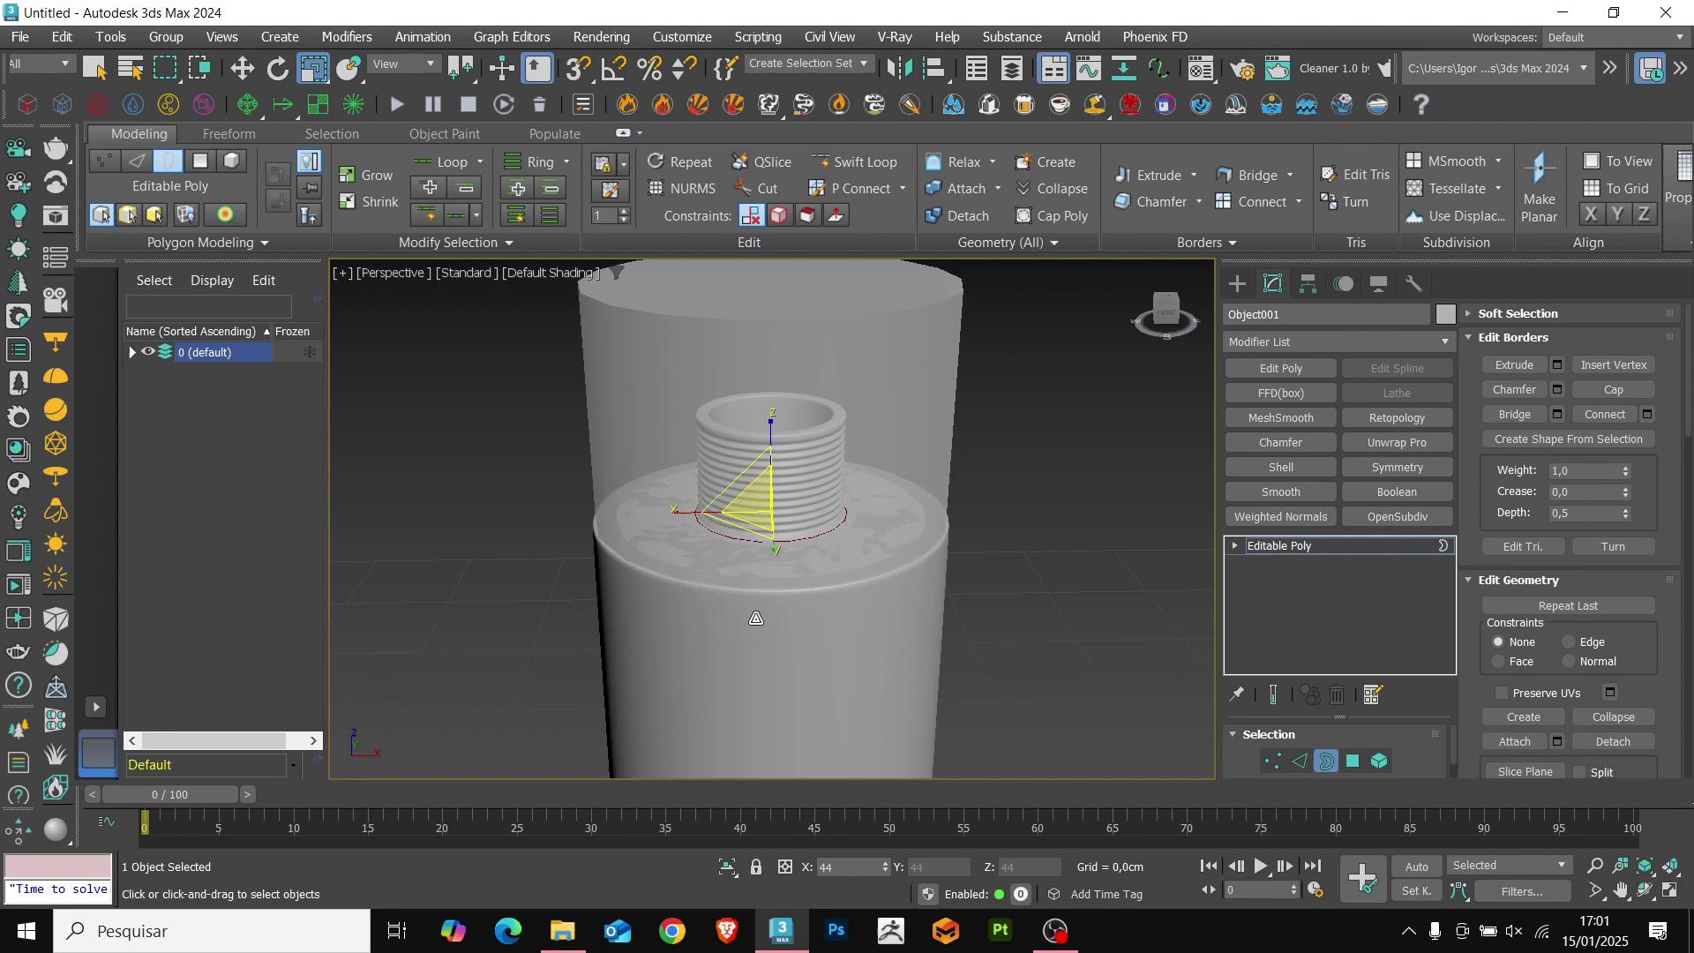
key("w")
left_click(769, 438)
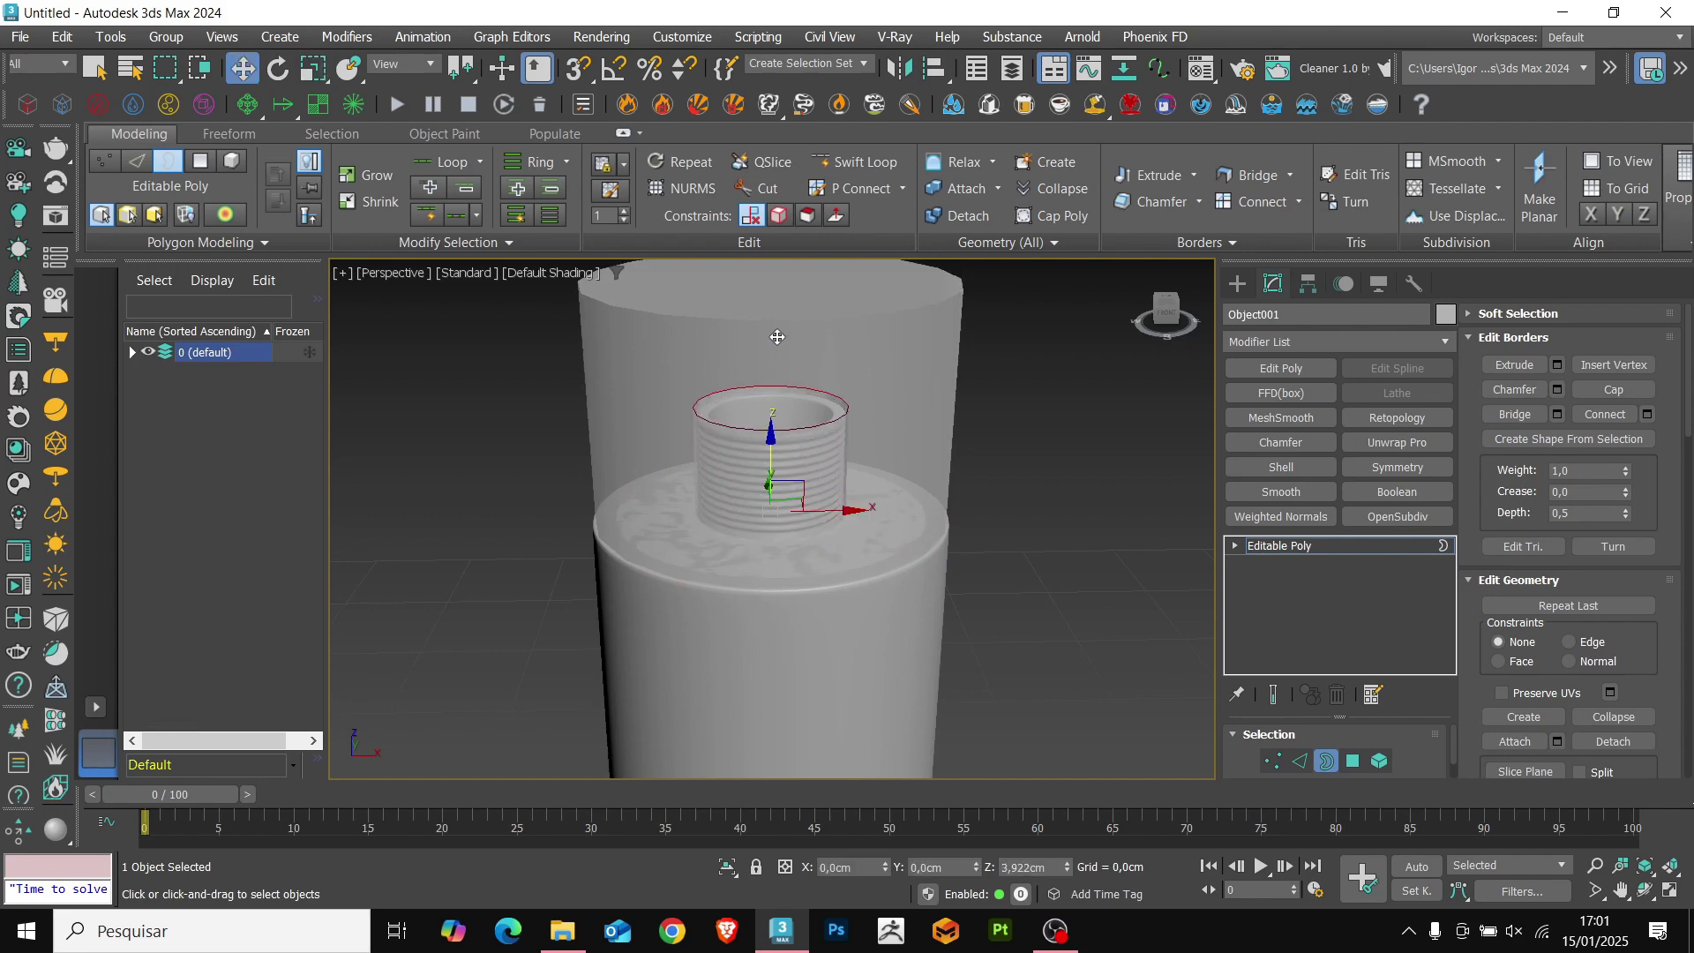
scroll(772, 424, "up", 2)
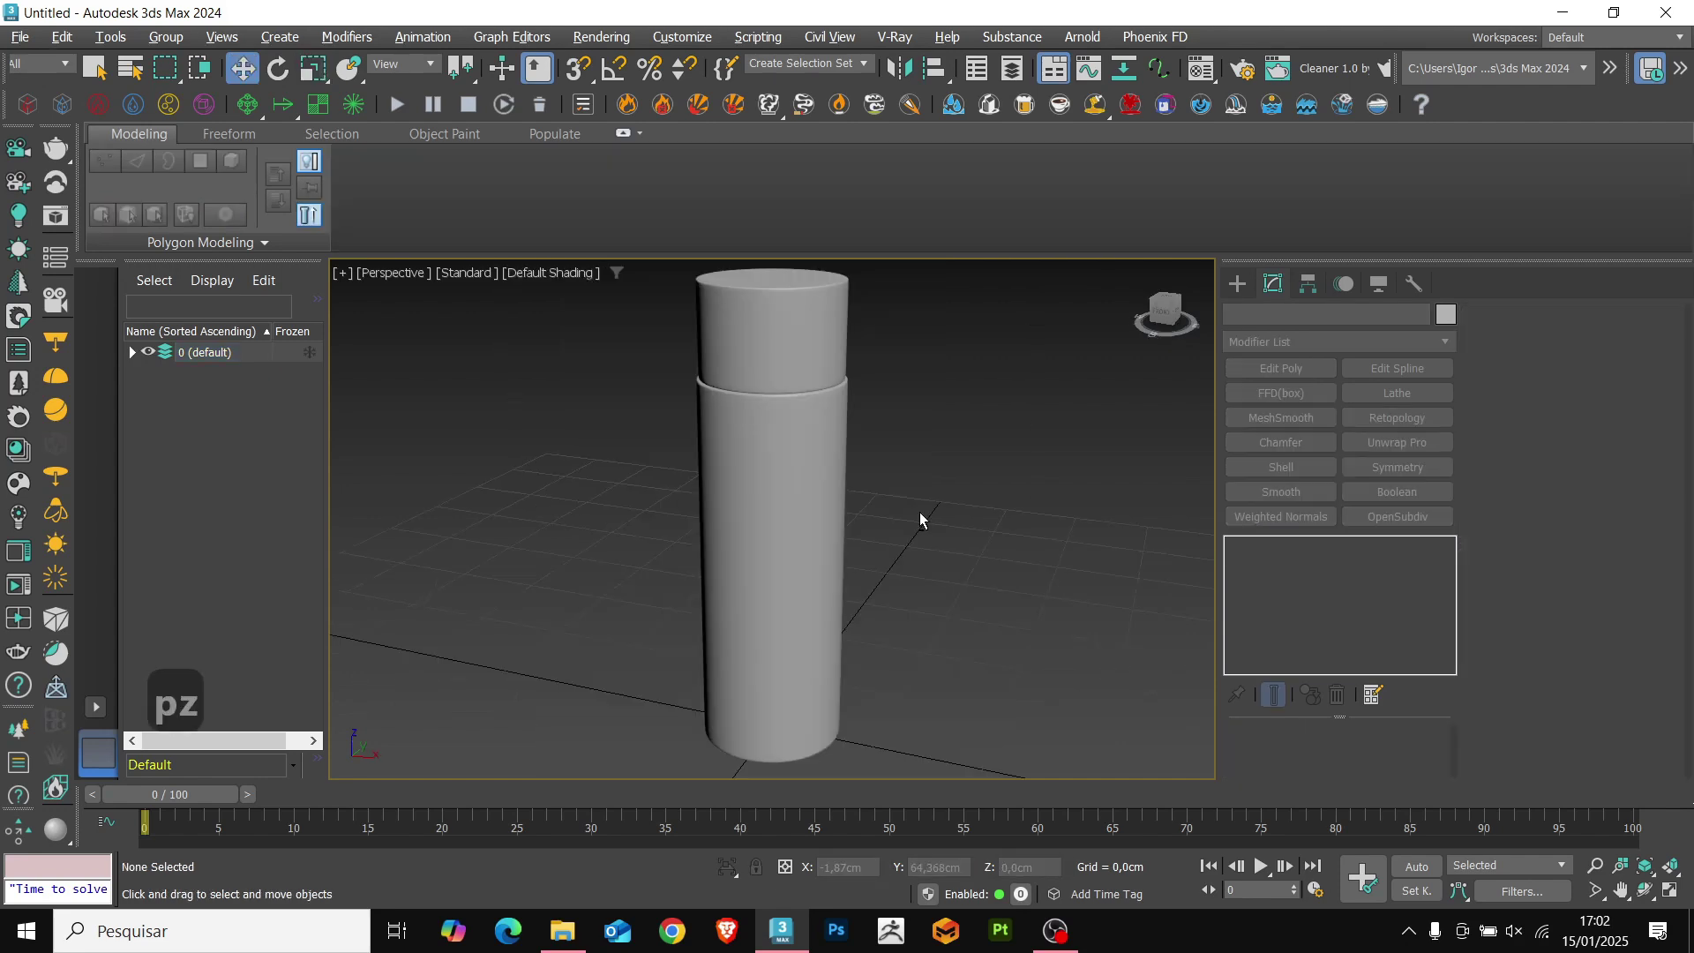
Create a large rectangular floor plane centred under the bottle in the shaded top view.
key("F4")
middle_click_drag(919, 518, 939, 582, "alt")
key("F4")
scroll(918, 550, "down", 3)
scroll(938, 547, "down", 5)
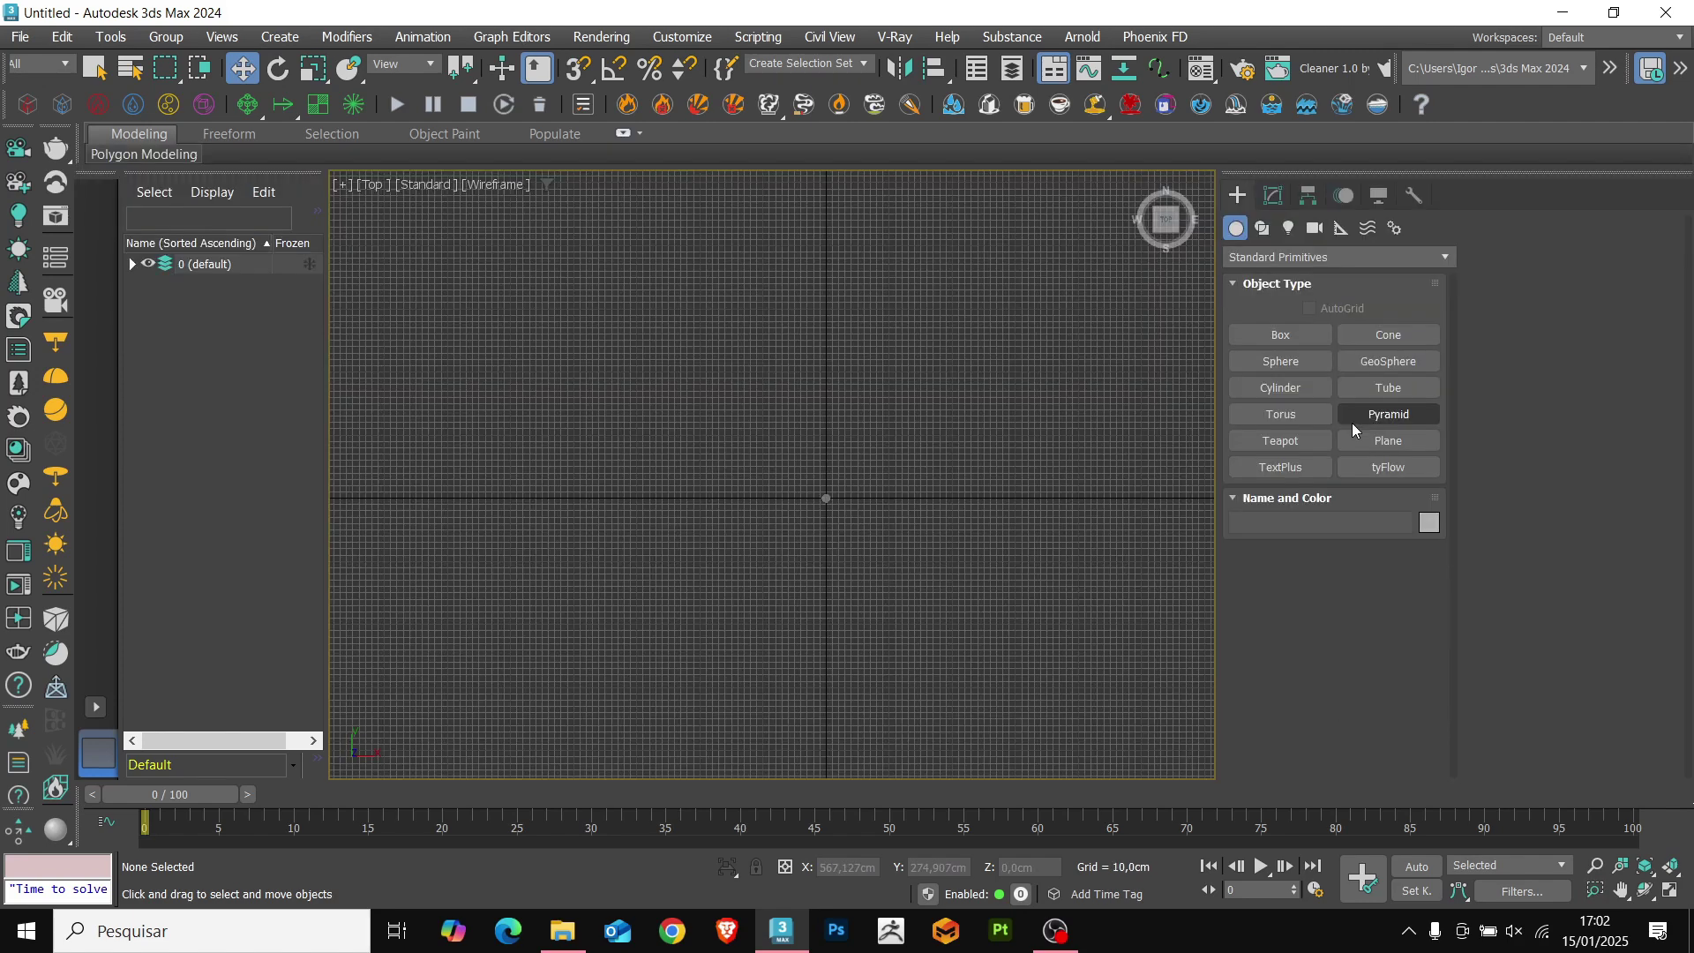
left_click(1358, 439)
left_click_drag(672, 297, 971, 724)
key("w")
right_click(973, 868)
key("F3")
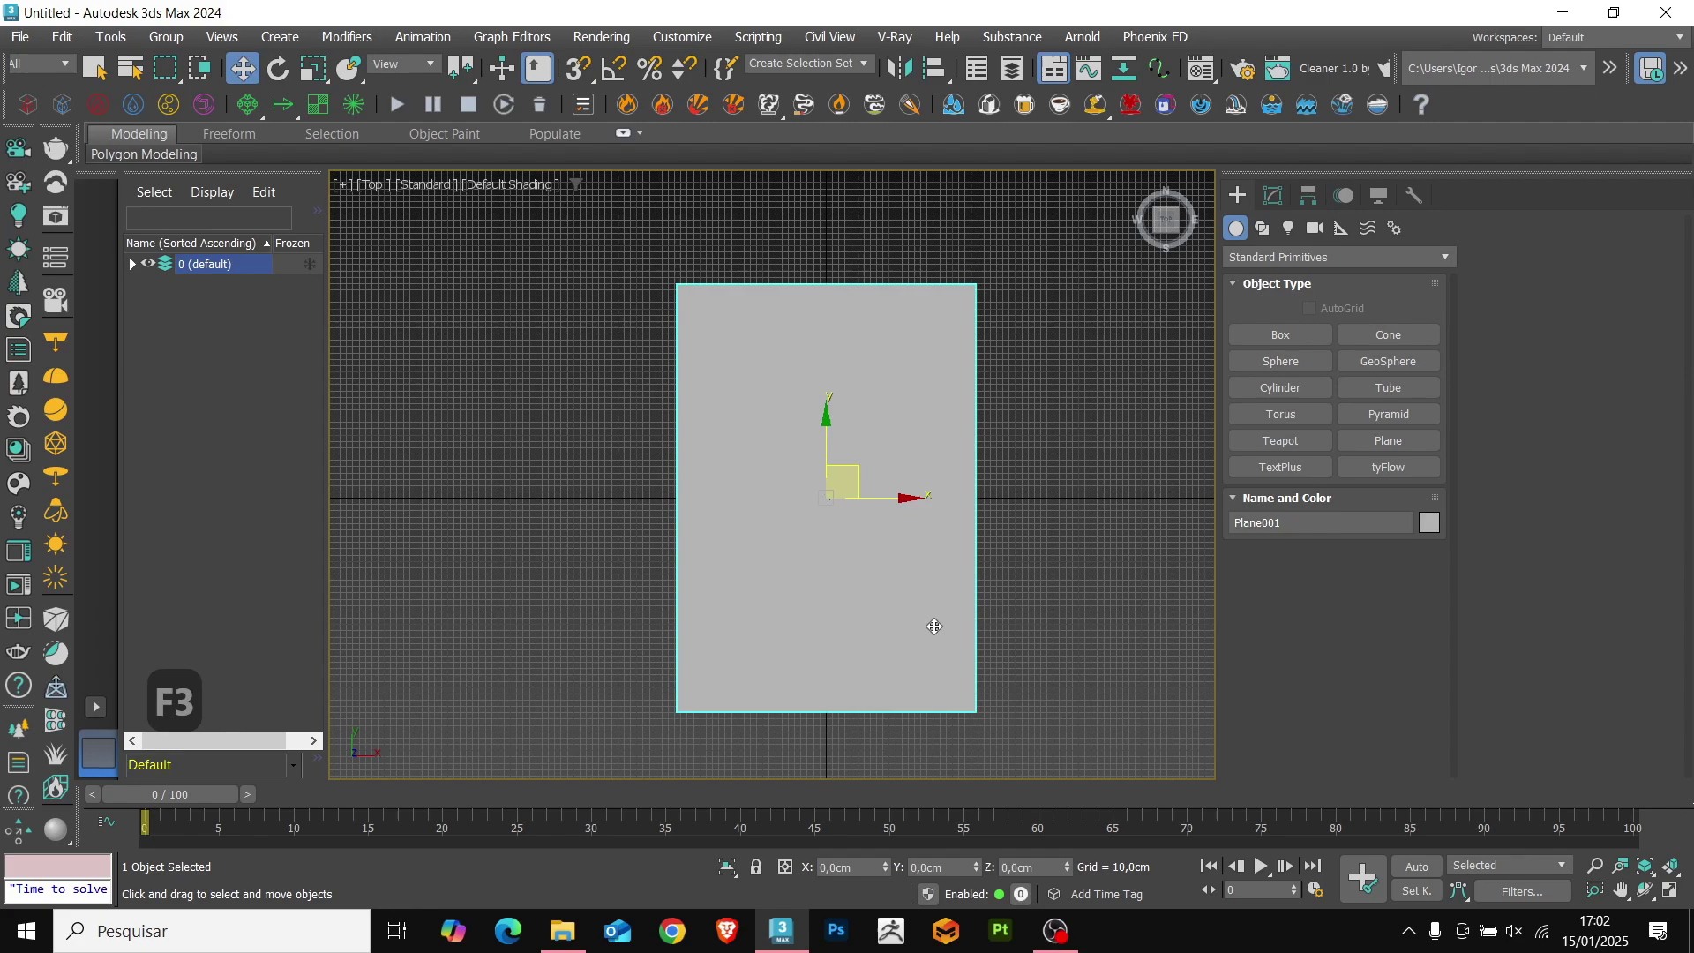
Change the floor plane's object color to a darker grey.
scroll(844, 499, "up", 3)
middle_click_drag(847, 499, 885, 409, "alt")
scroll(801, 498, "up", 3)
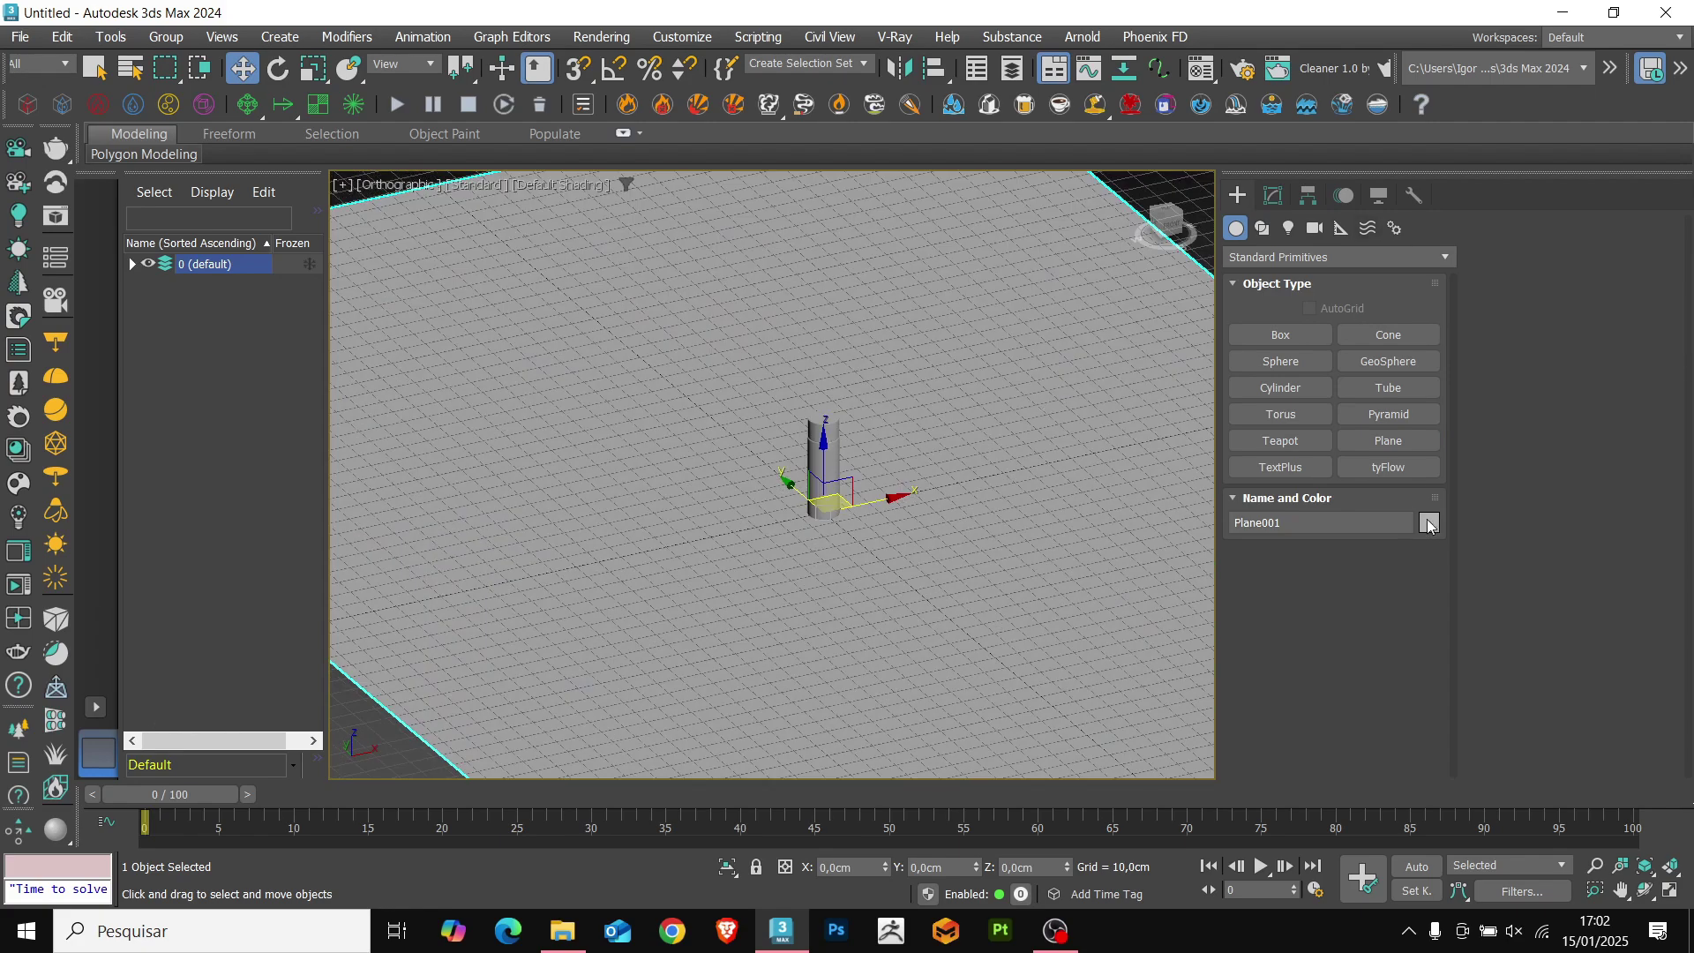
left_click(1429, 523)
left_click(965, 581)
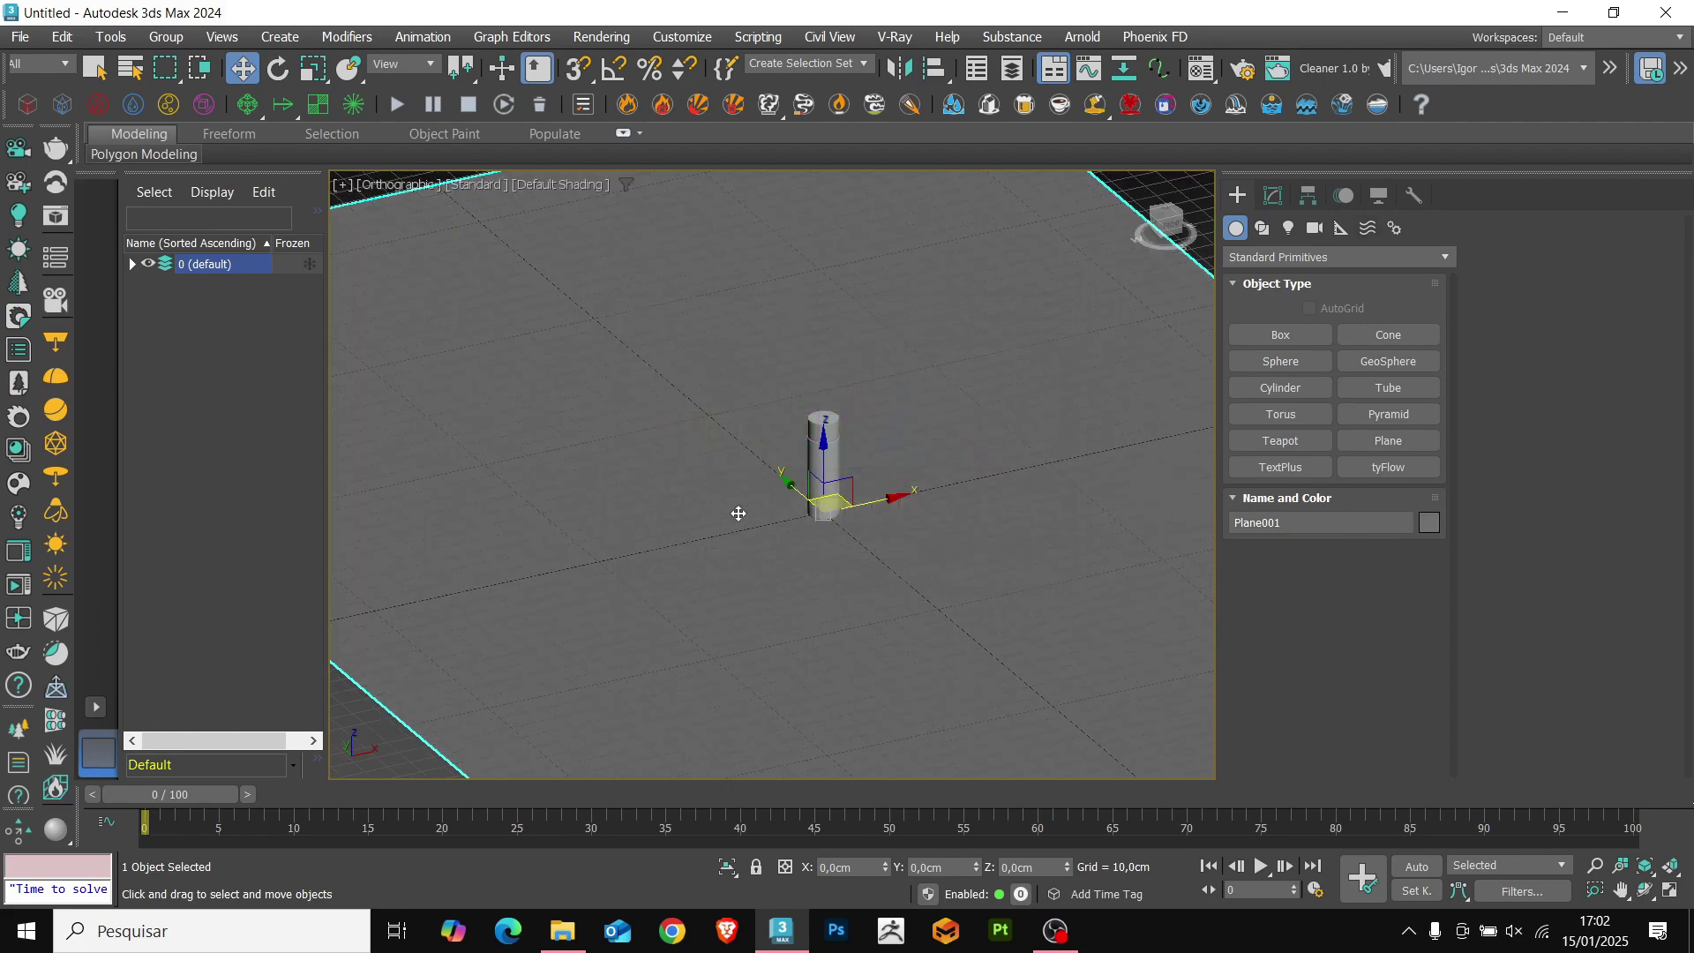
Create a smaller plane under the bottle, about 186.3 cm long and 79.7 cm wide, and give it a lighter grey color.
left_click(1382, 441)
key("t")
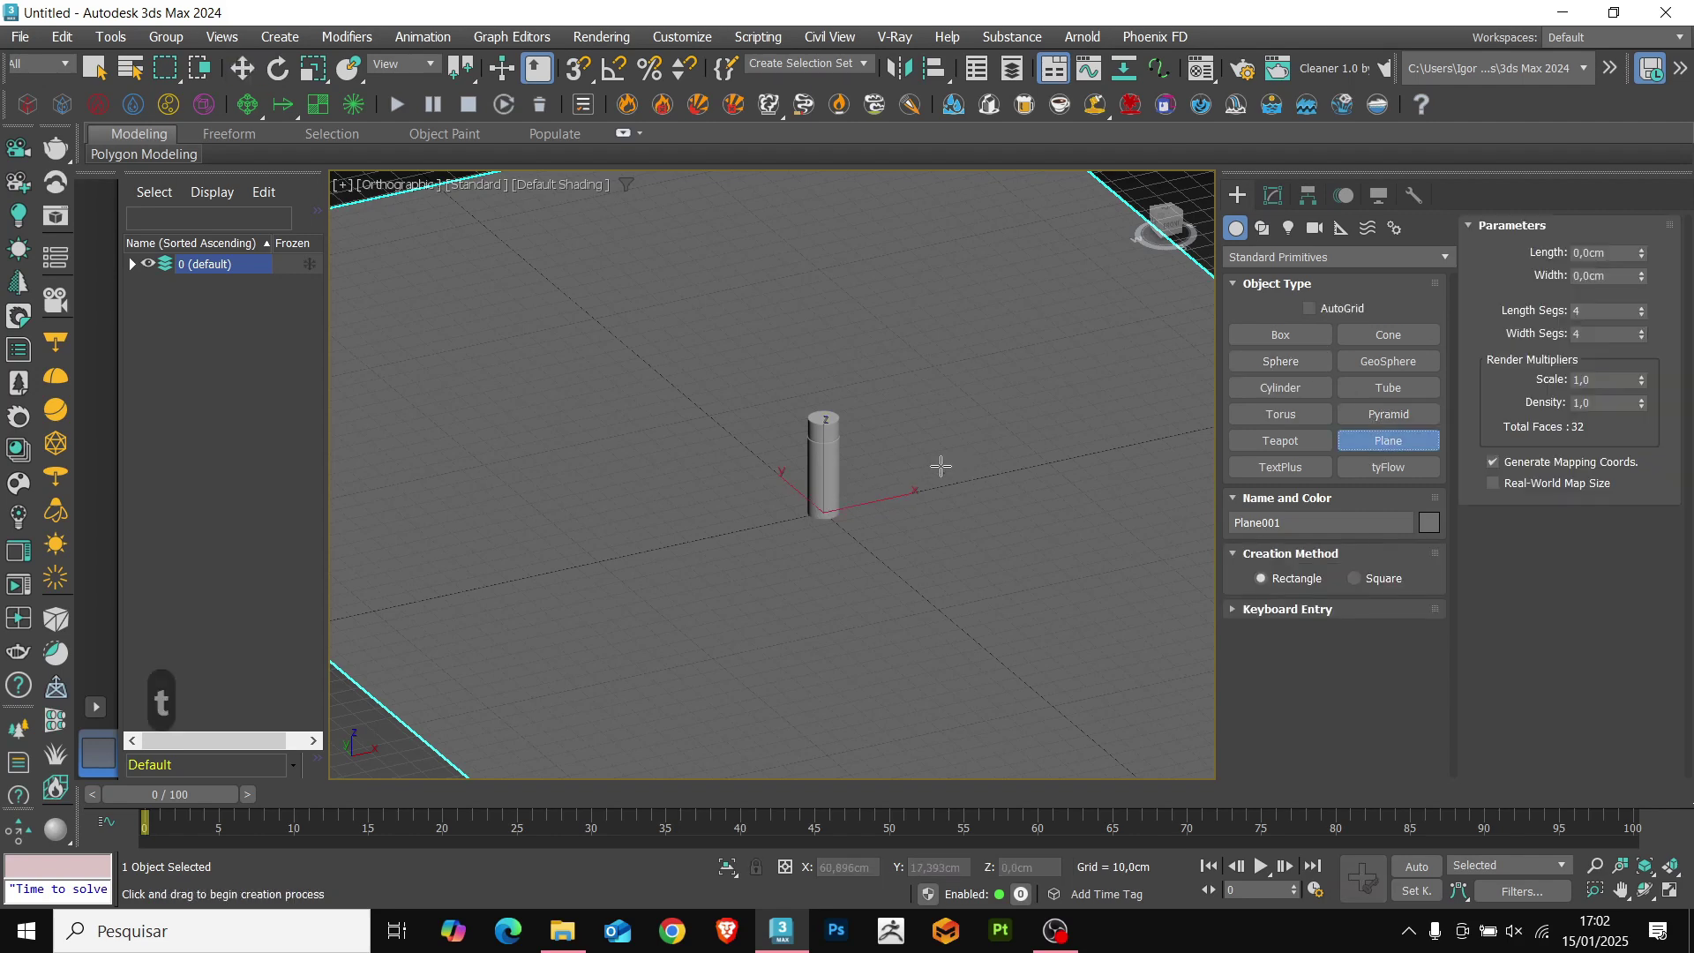
key("z")
left_click_drag(739, 383, 849, 588)
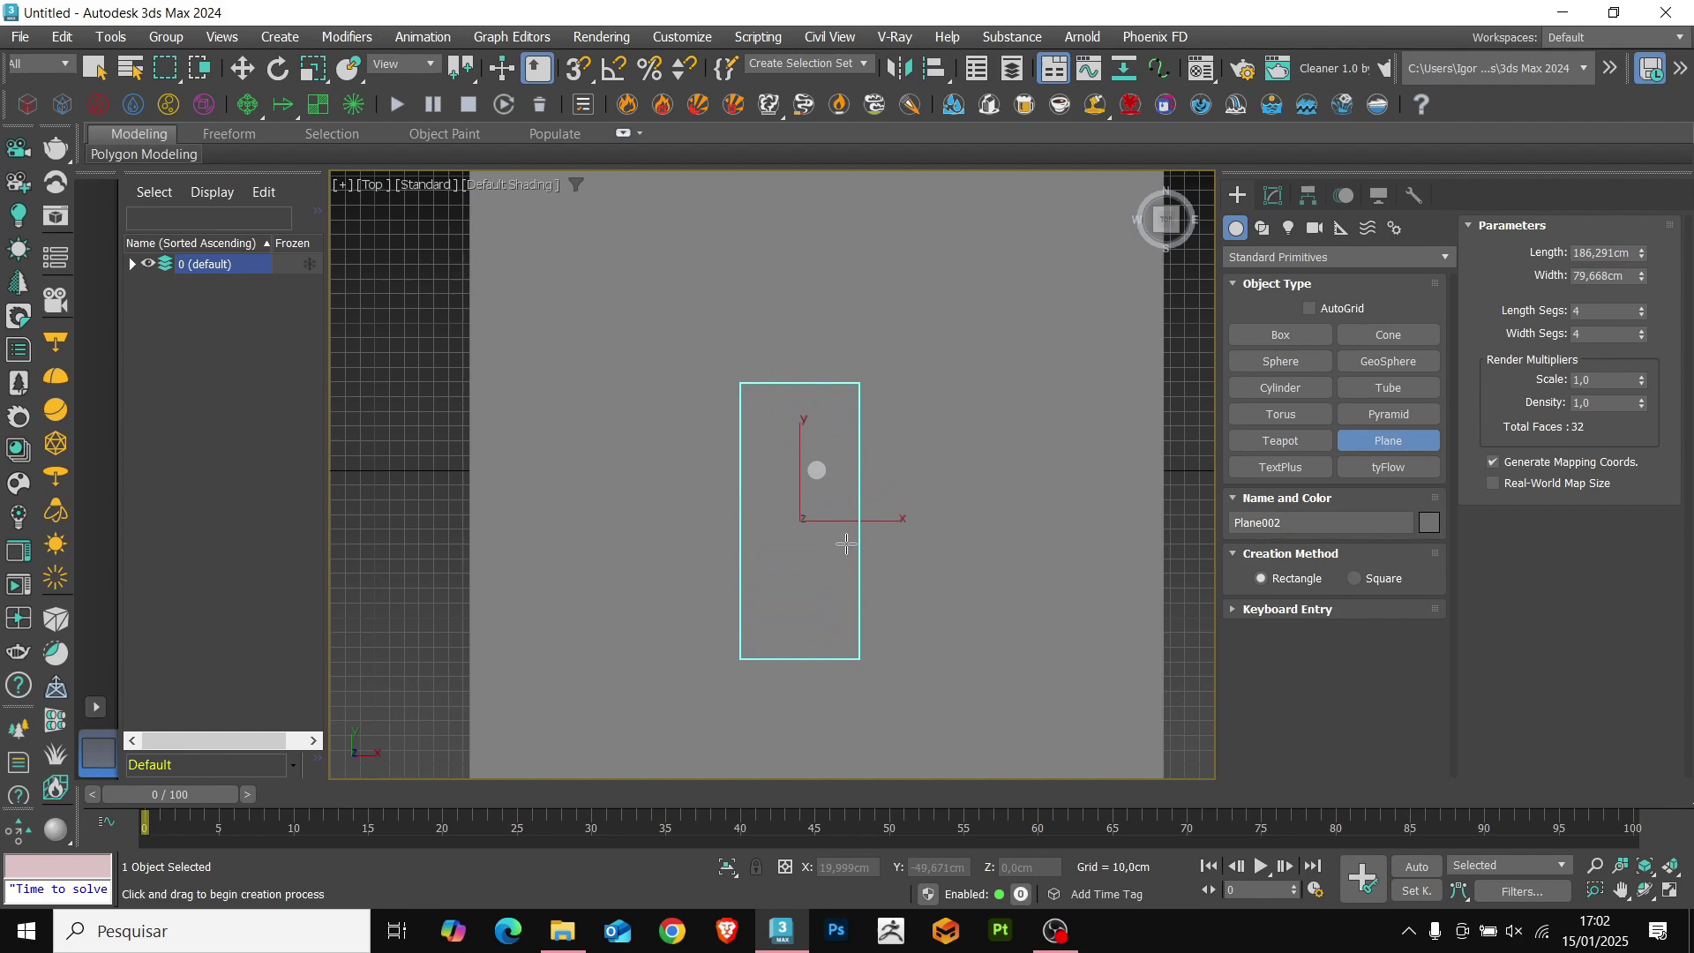
key("w")
left_click(1272, 195)
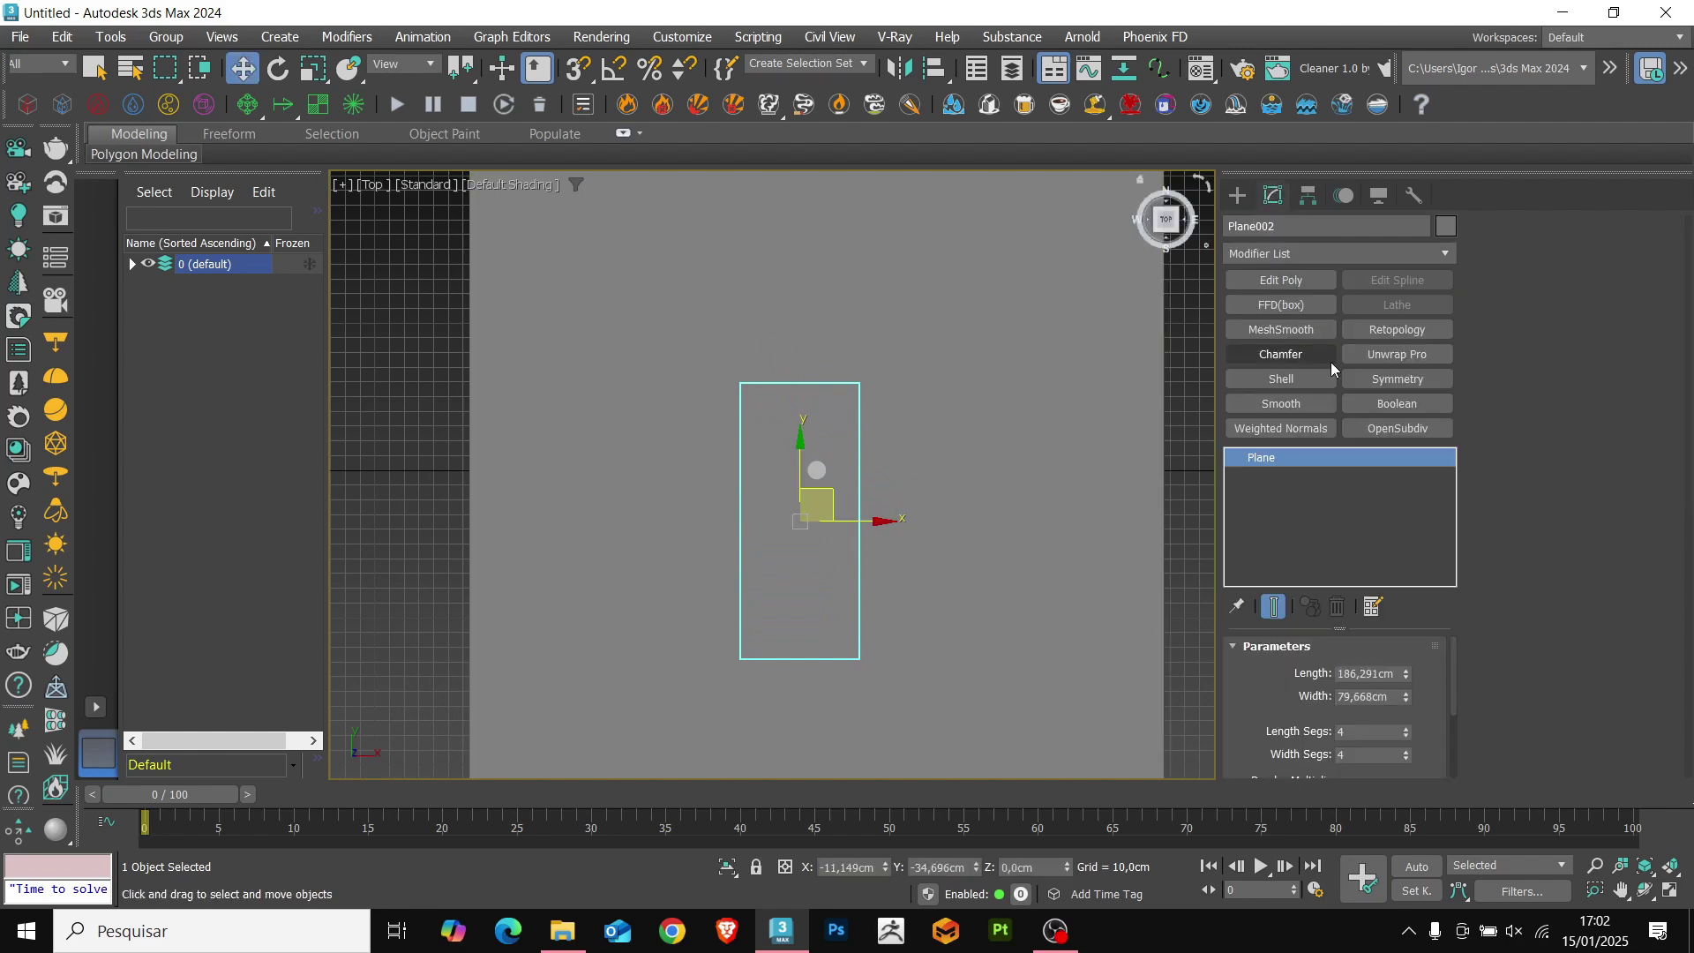
left_click(1446, 228)
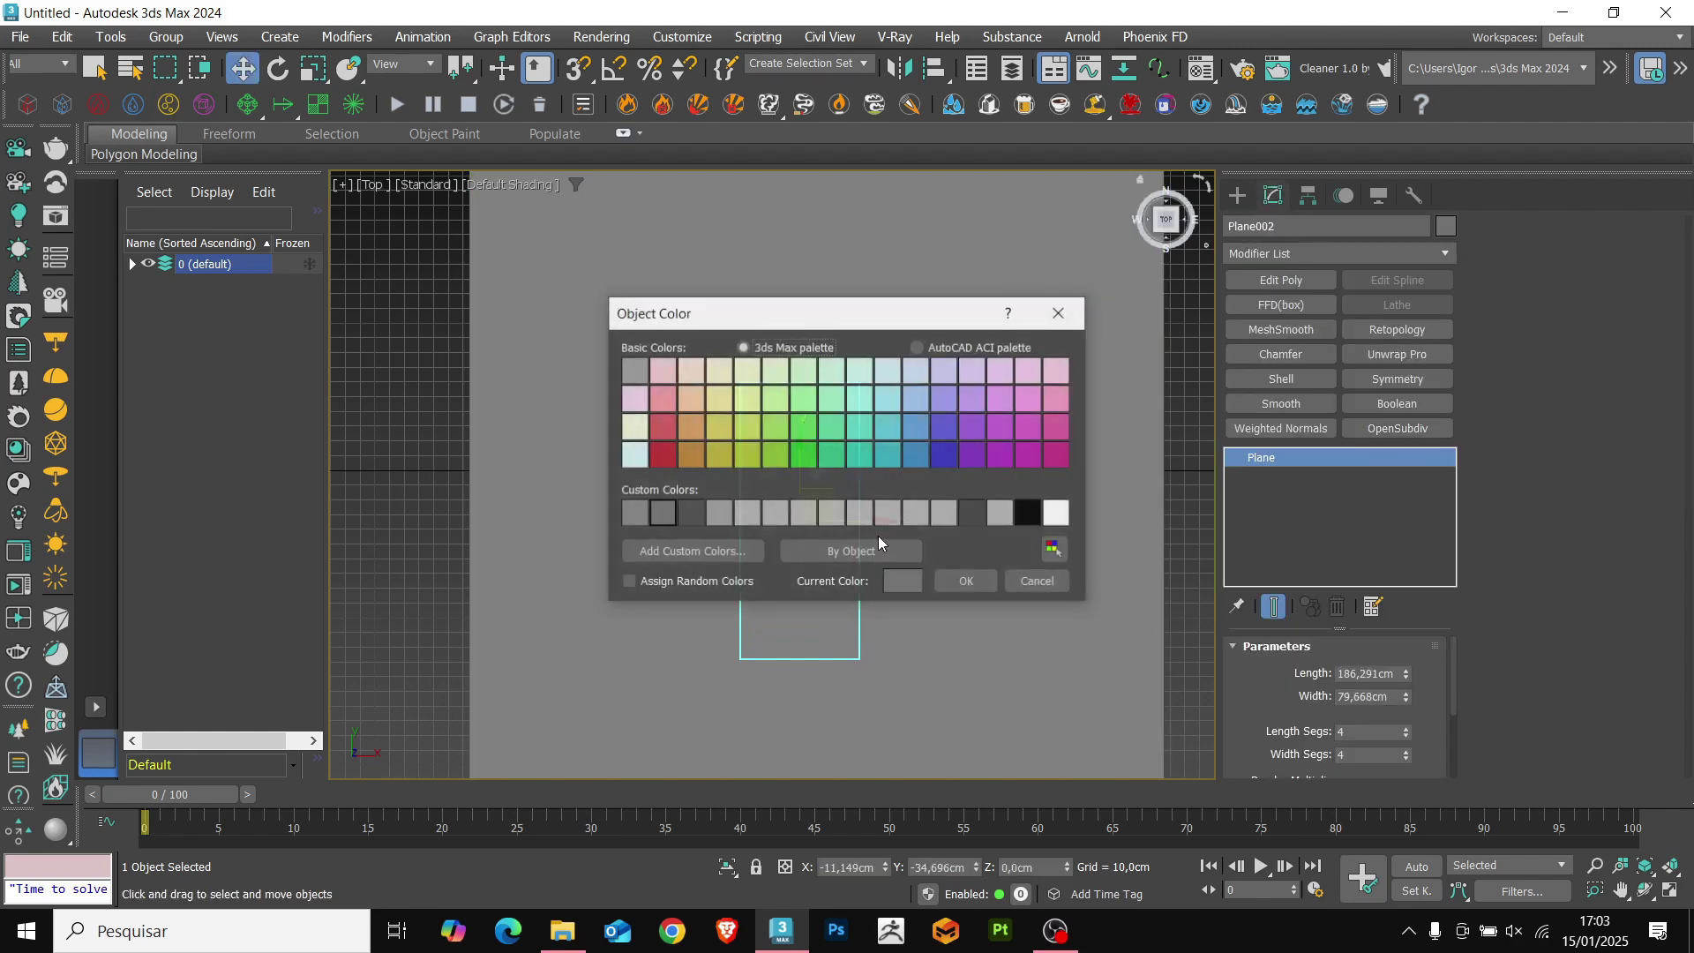
left_click(961, 584)
Display edged faces and set the smaller plane's segments to 15 across its width and 35 along its length.
middle_click_drag(776, 591, 860, 481, "alt")
scroll(801, 499, "up", 5)
key("F4")
key("F4")
scroll(856, 484, "down", 2)
scroll(854, 489, "up", 4)
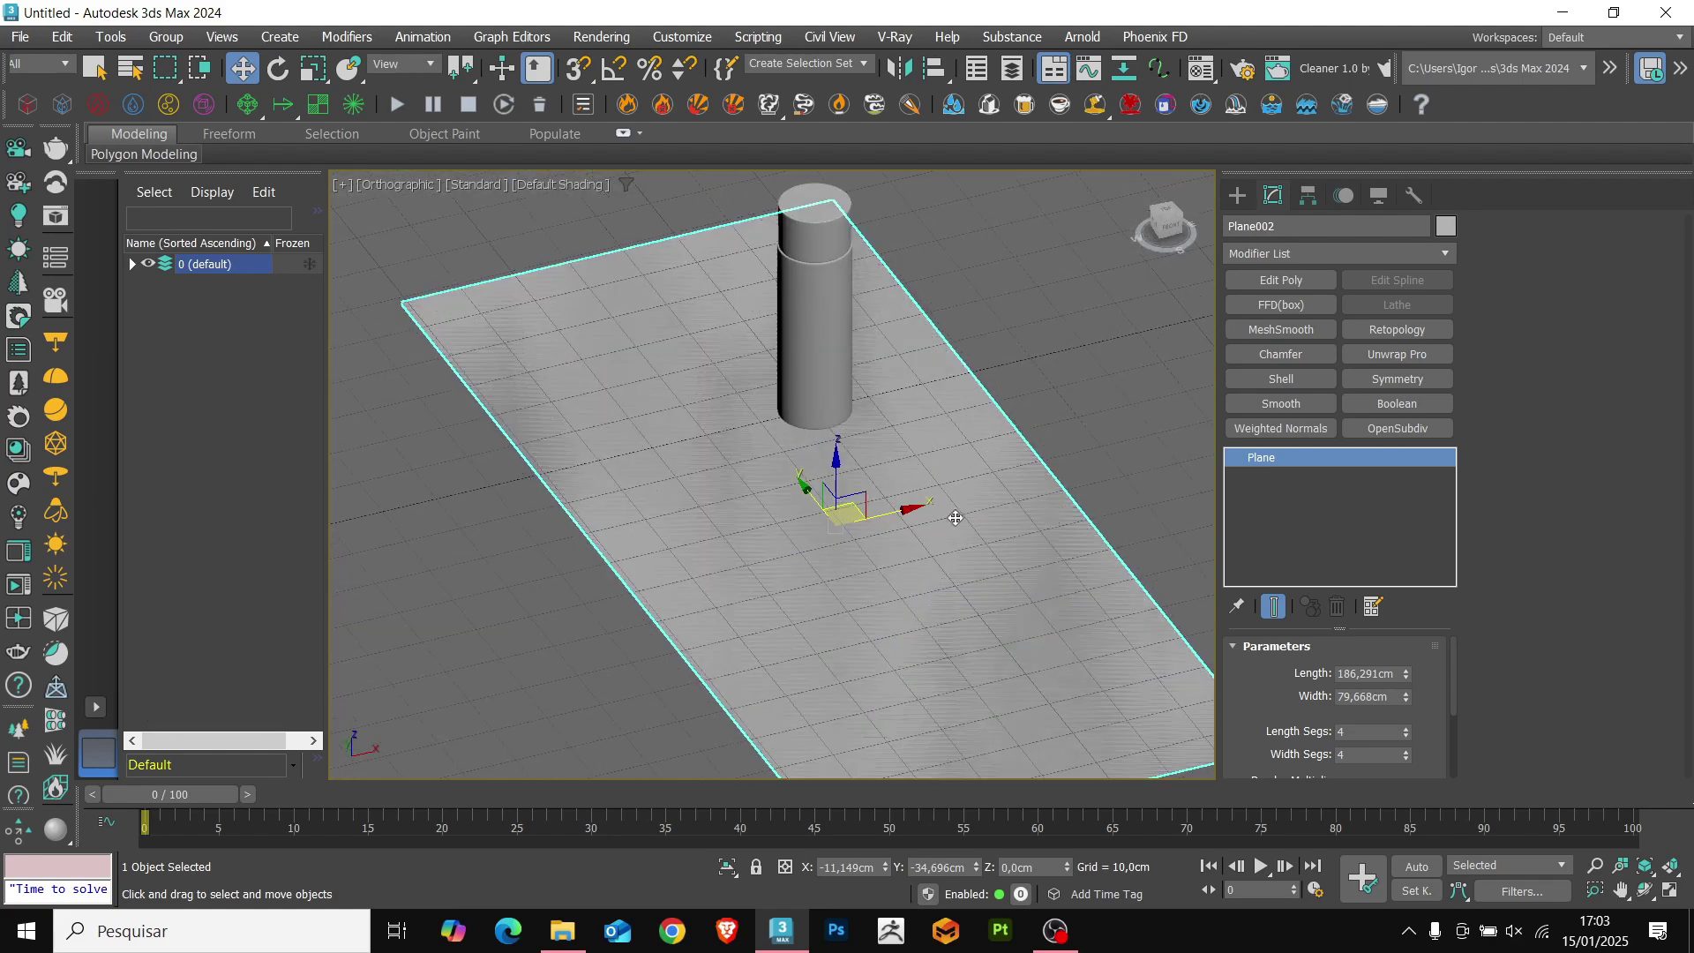
scroll(1325, 729, "down", 2)
key("F4")
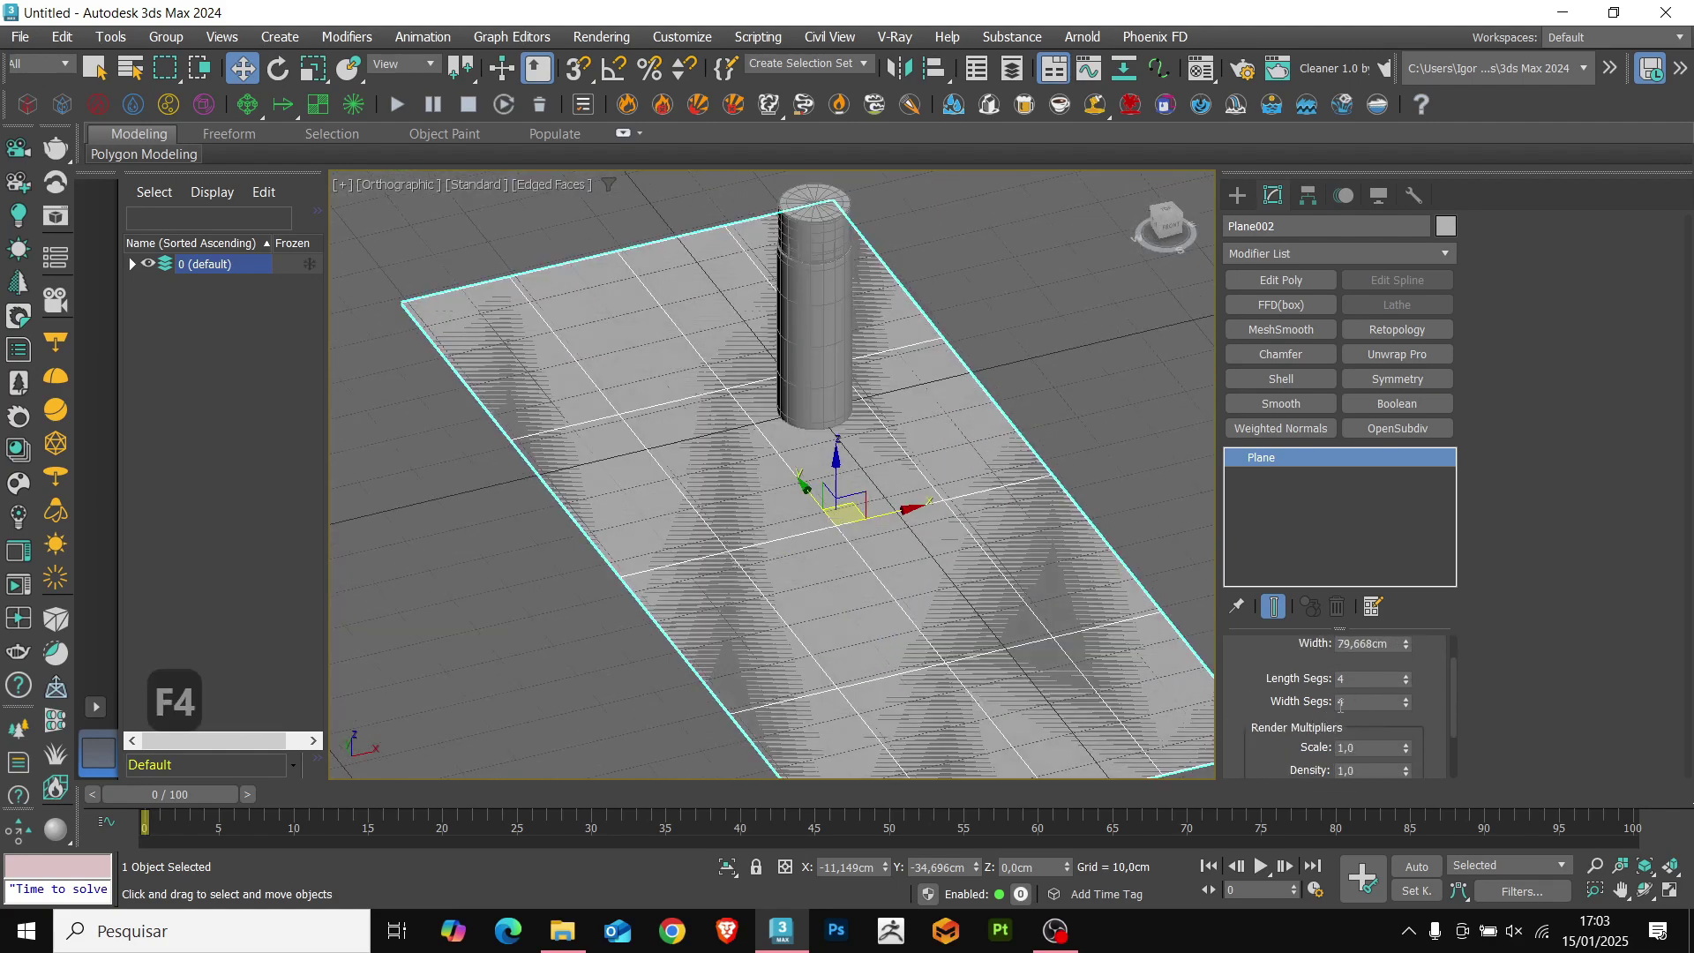
left_click(1404, 698)
middle_click_drag(1051, 673, 1007, 600)
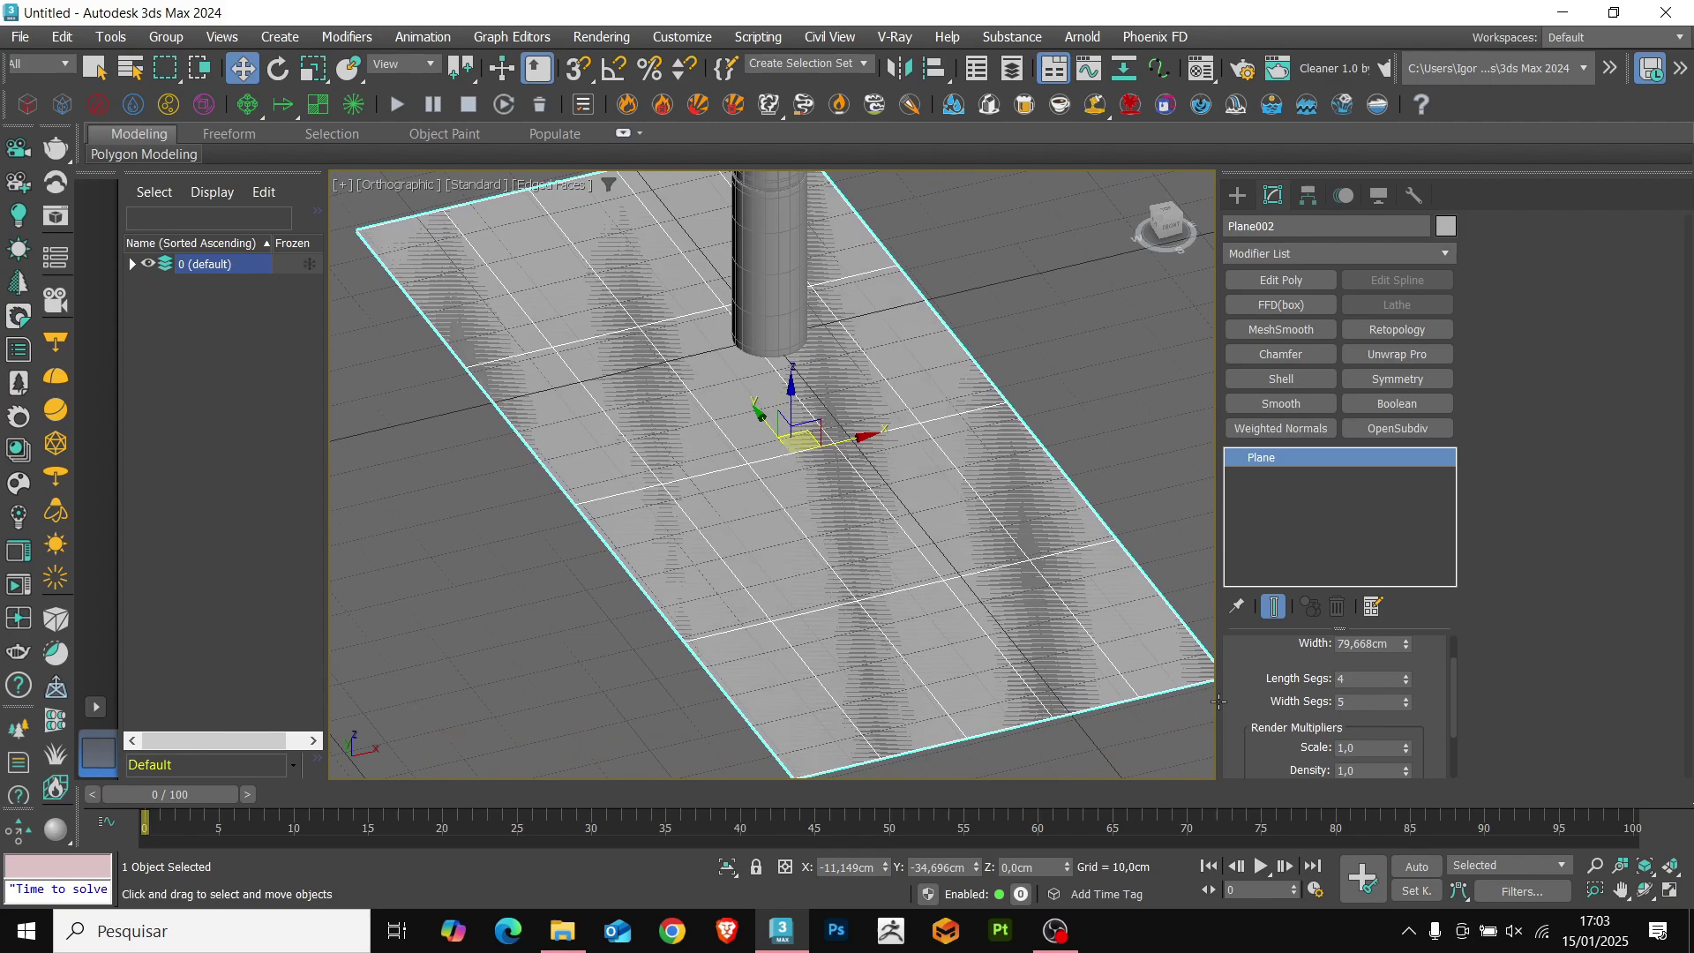
type("15")
key("Return")
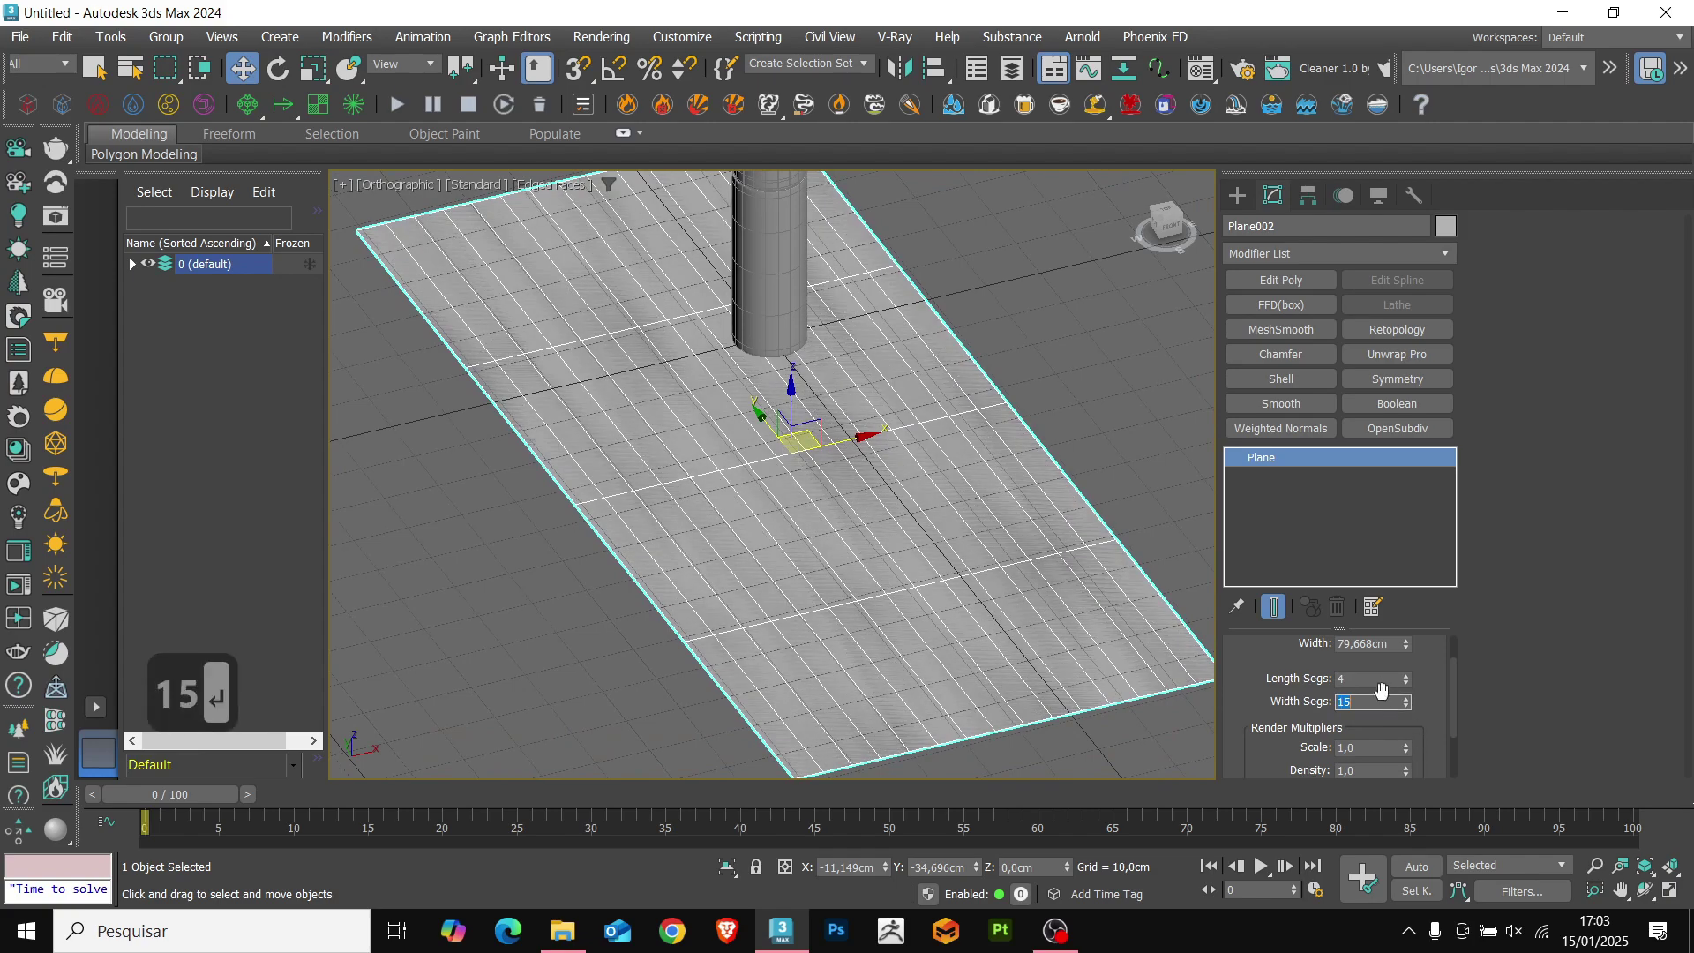
type("35")
key("Return")
Scale the smaller plane slightly along its length on the Y axis.
scroll(689, 504, "down", 3)
middle_click_drag(689, 504, 754, 537, "alt")
key("r")
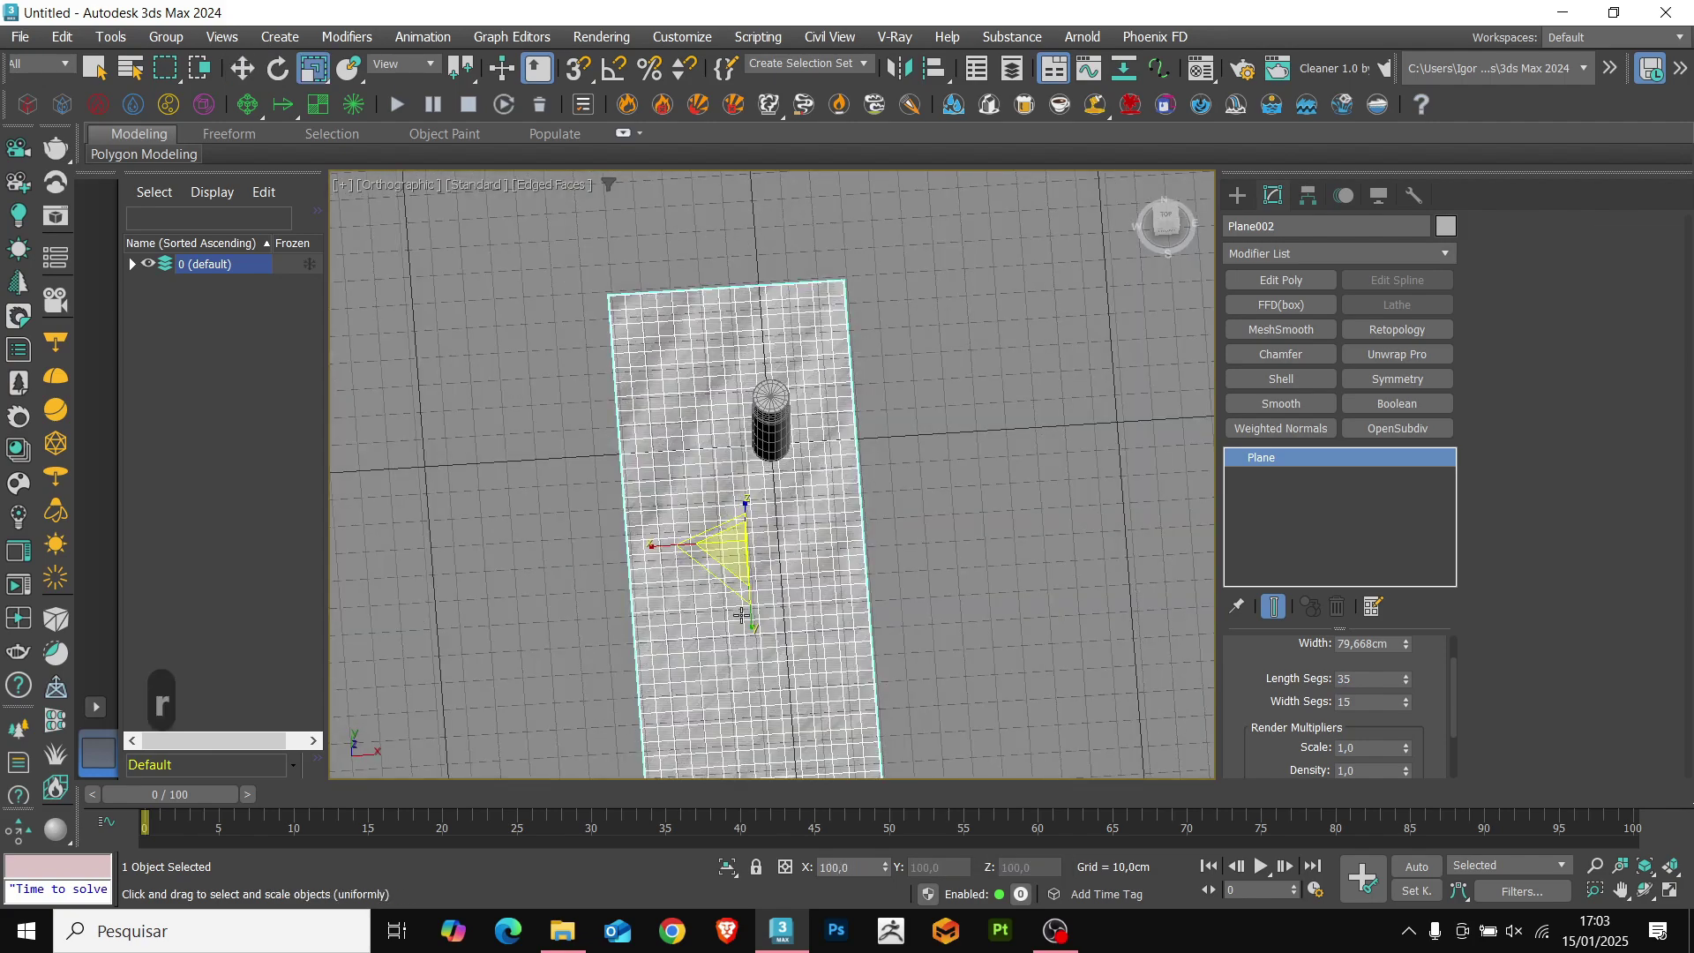
left_click_drag(749, 609, 745, 571)
key("w")
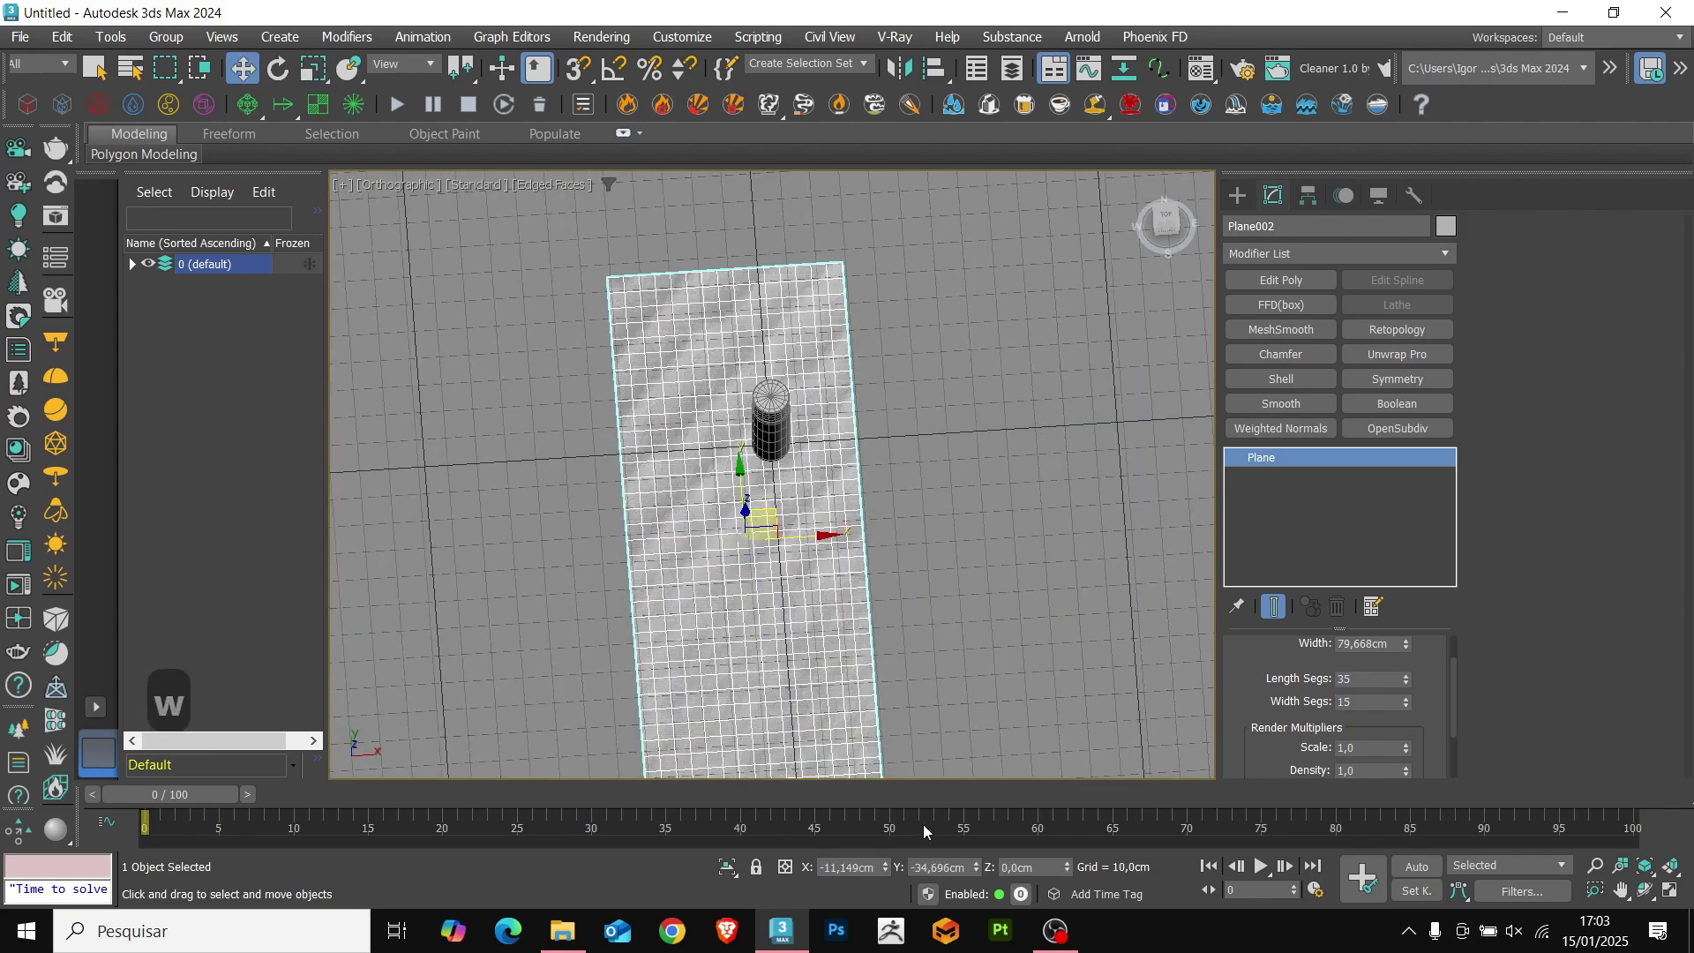
Set the smaller plane's Y position to 0 and rotate it about Z so it lies diagonally under the bottle.
right_click(976, 863)
middle_click_drag(825, 520, 803, 461, "alt")
key("e")
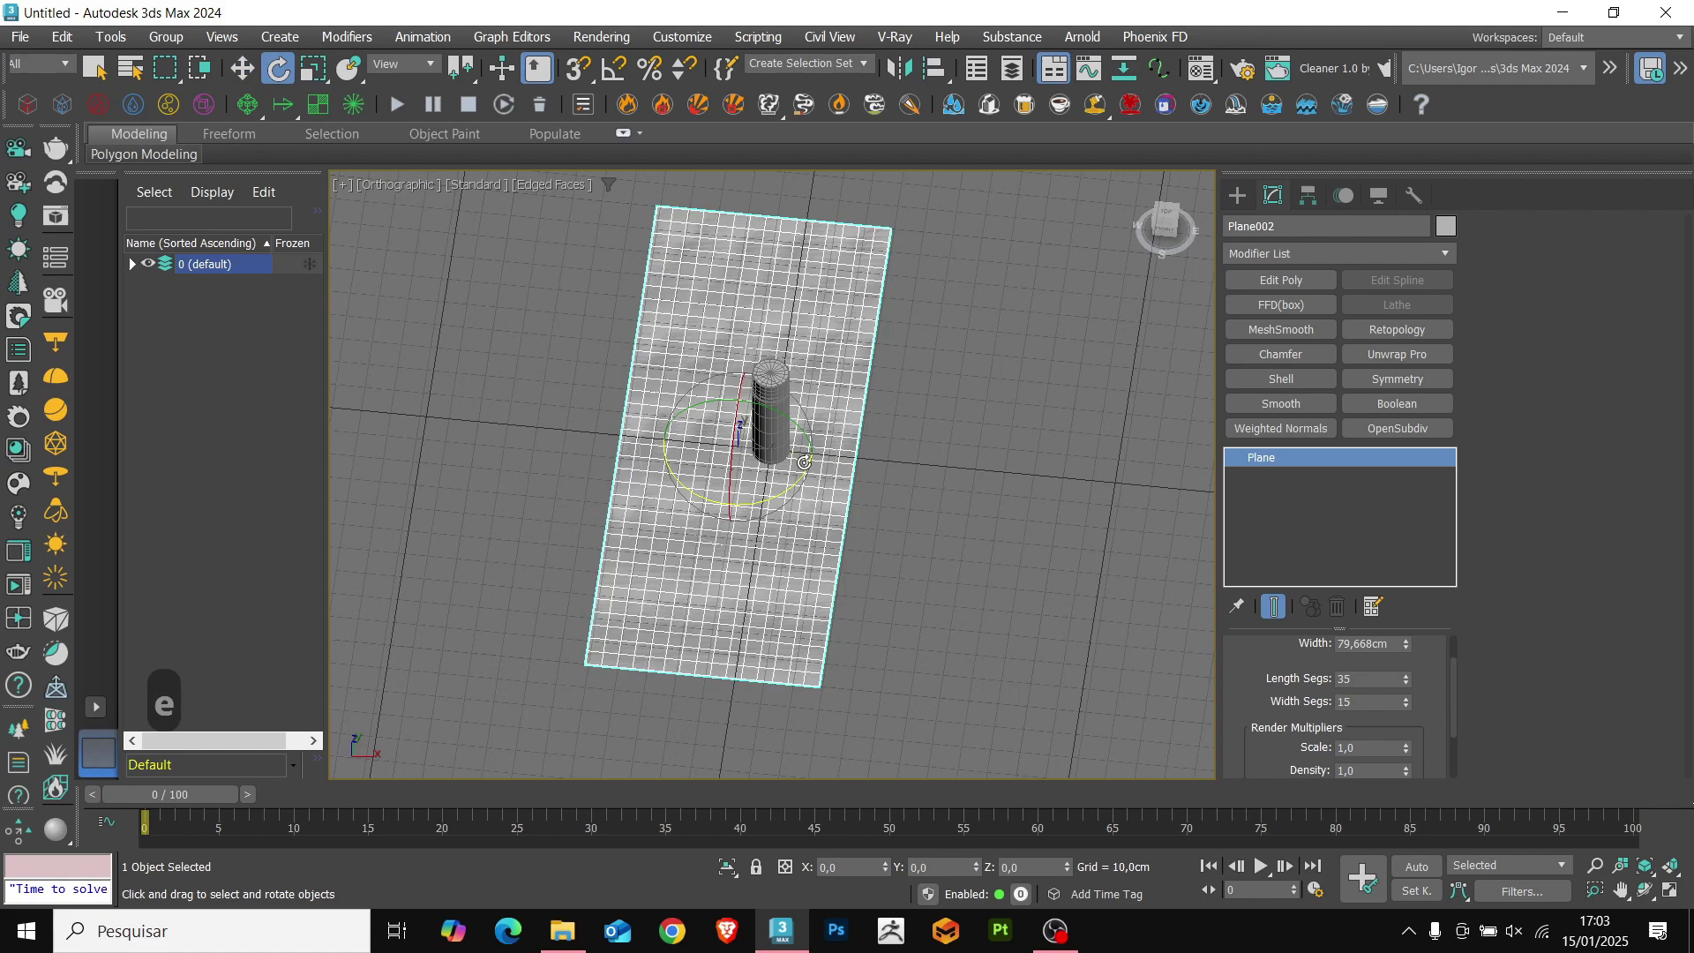
left_click_drag(782, 489, 821, 465)
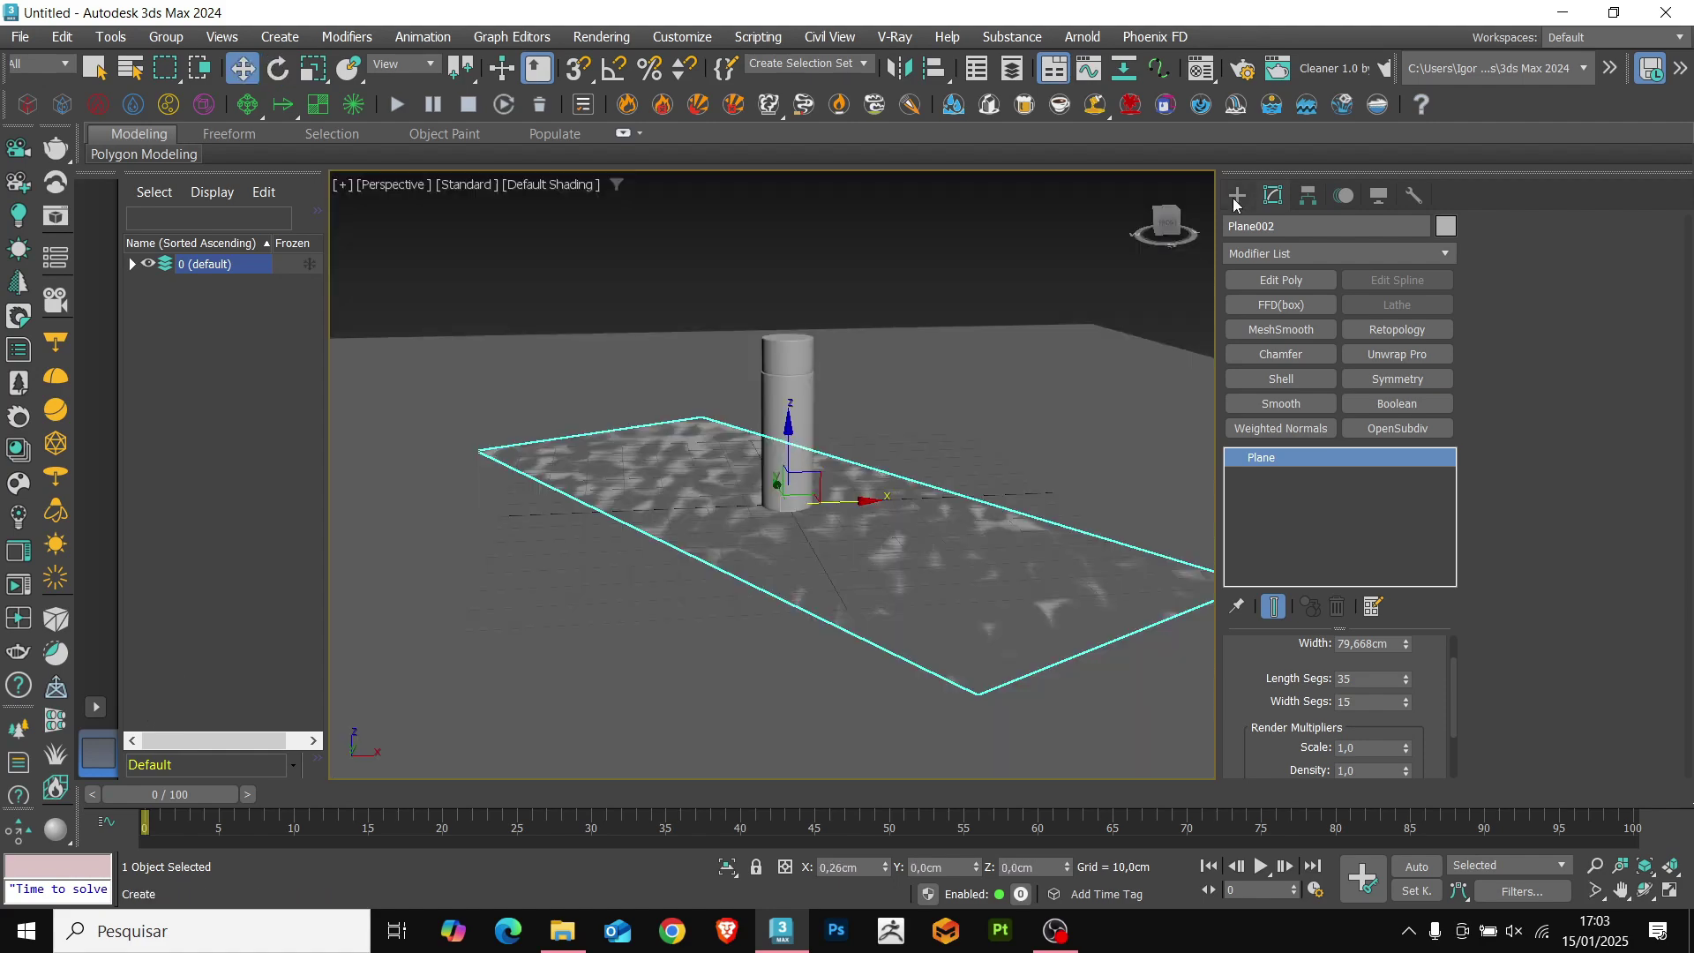
Create a targeted CoronaCam in the wireframe top view, aimed diagonally at the bottle from about 178 cm away.
left_click(1236, 197)
left_click(1315, 228)
left_click(1279, 257)
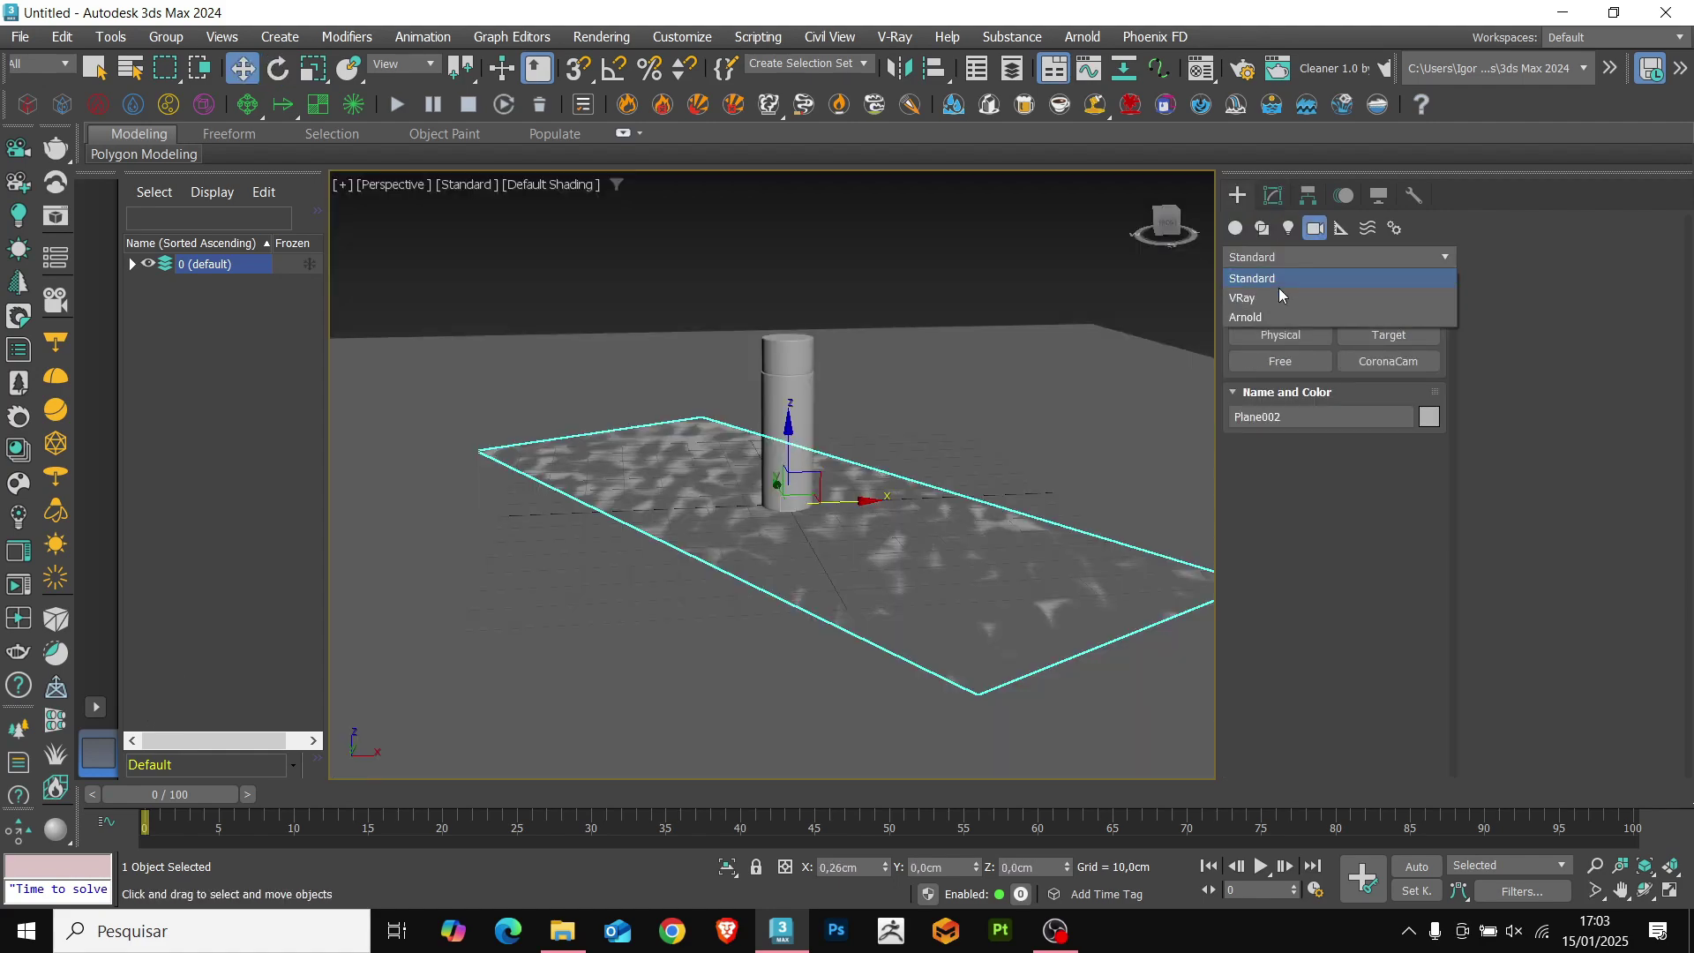
left_click(1270, 279)
left_click(1376, 361)
key("t")
key("z")
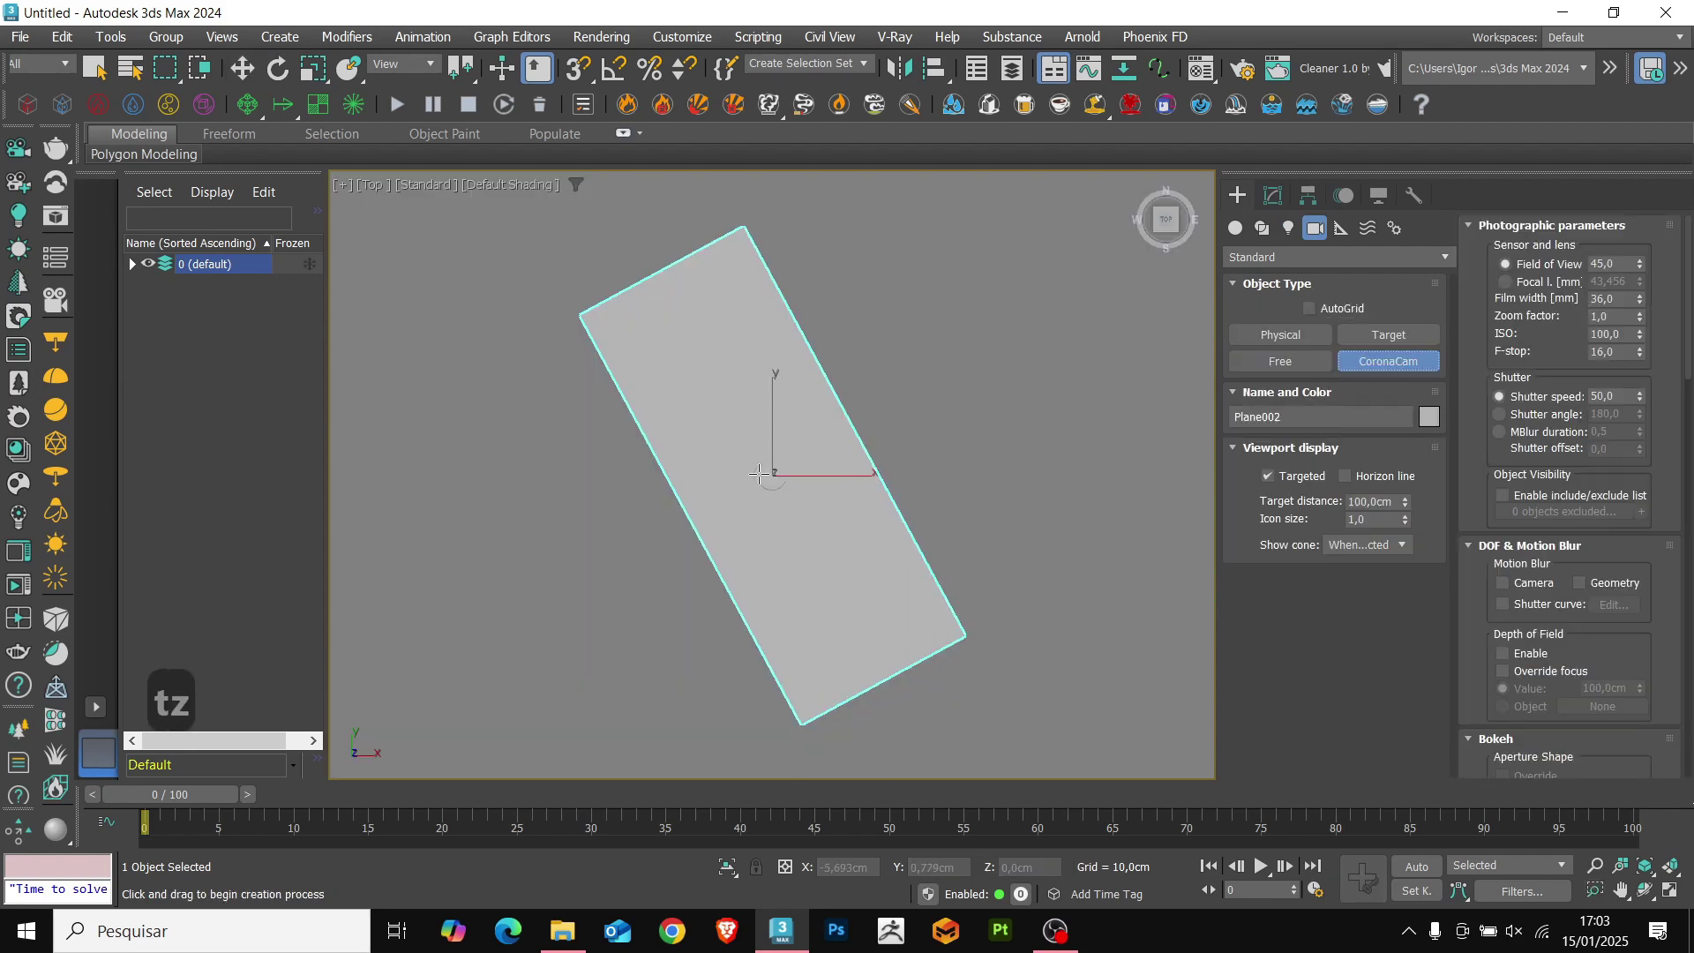
key("F3")
left_click_drag(689, 580, 760, 481)
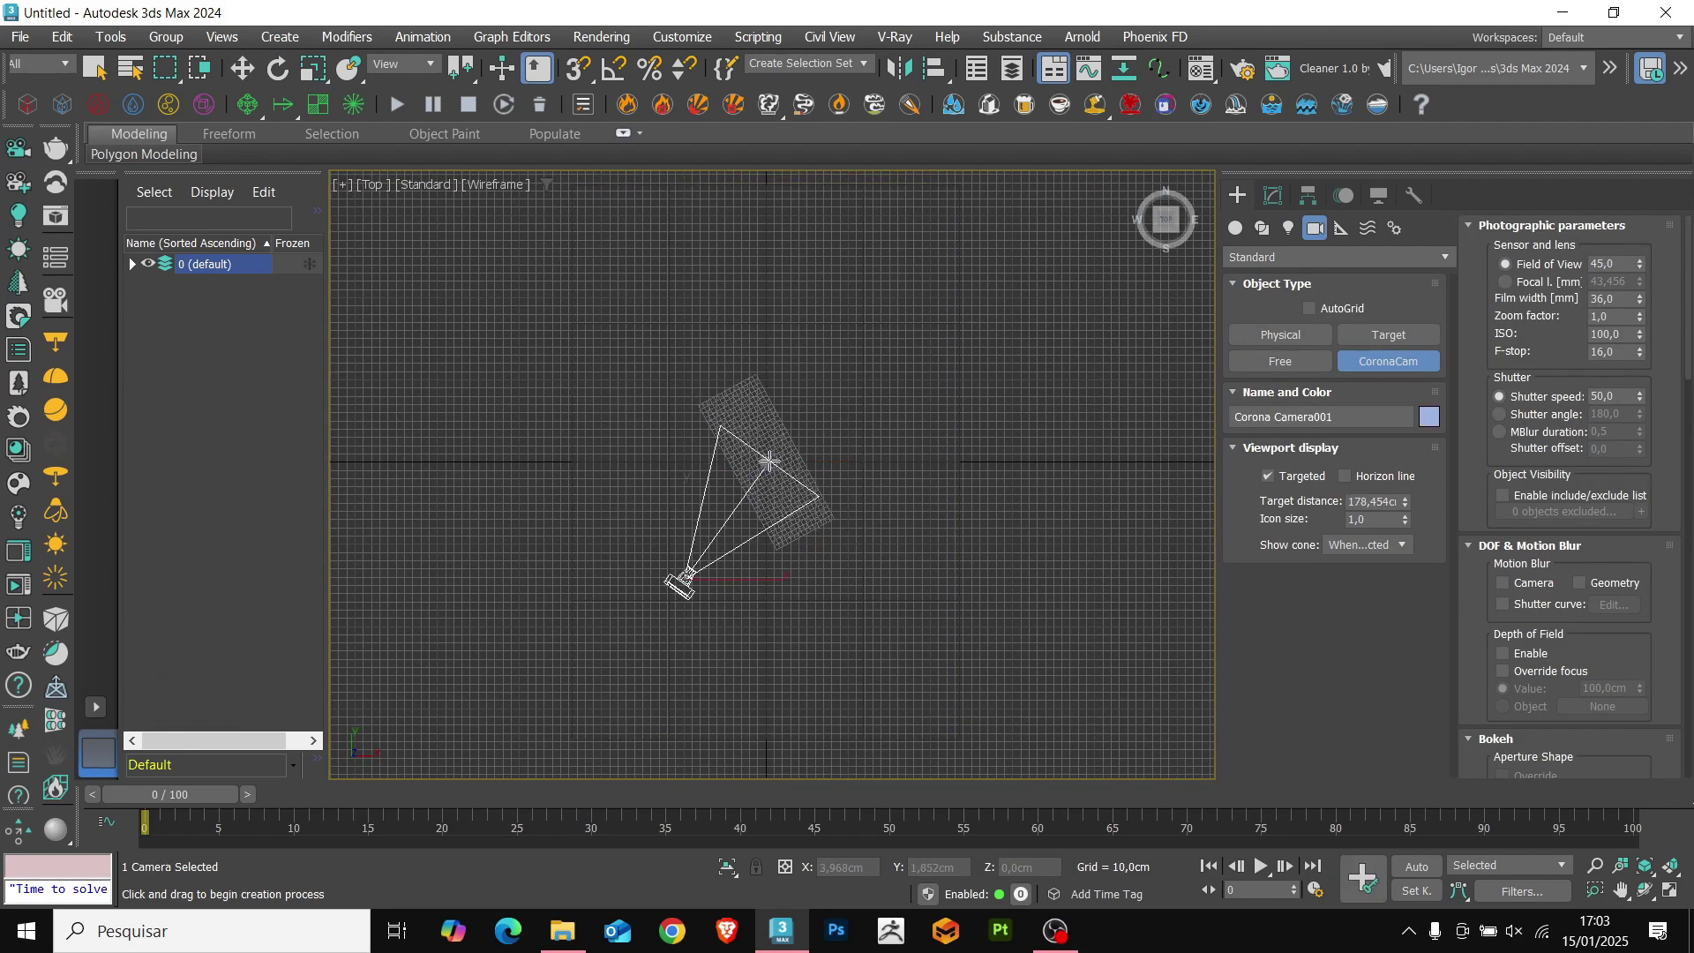
key("w")
Arrange the workspace as two side-by-side viewports and show the shaded Corona camera view in the first one.
left_click(1273, 195)
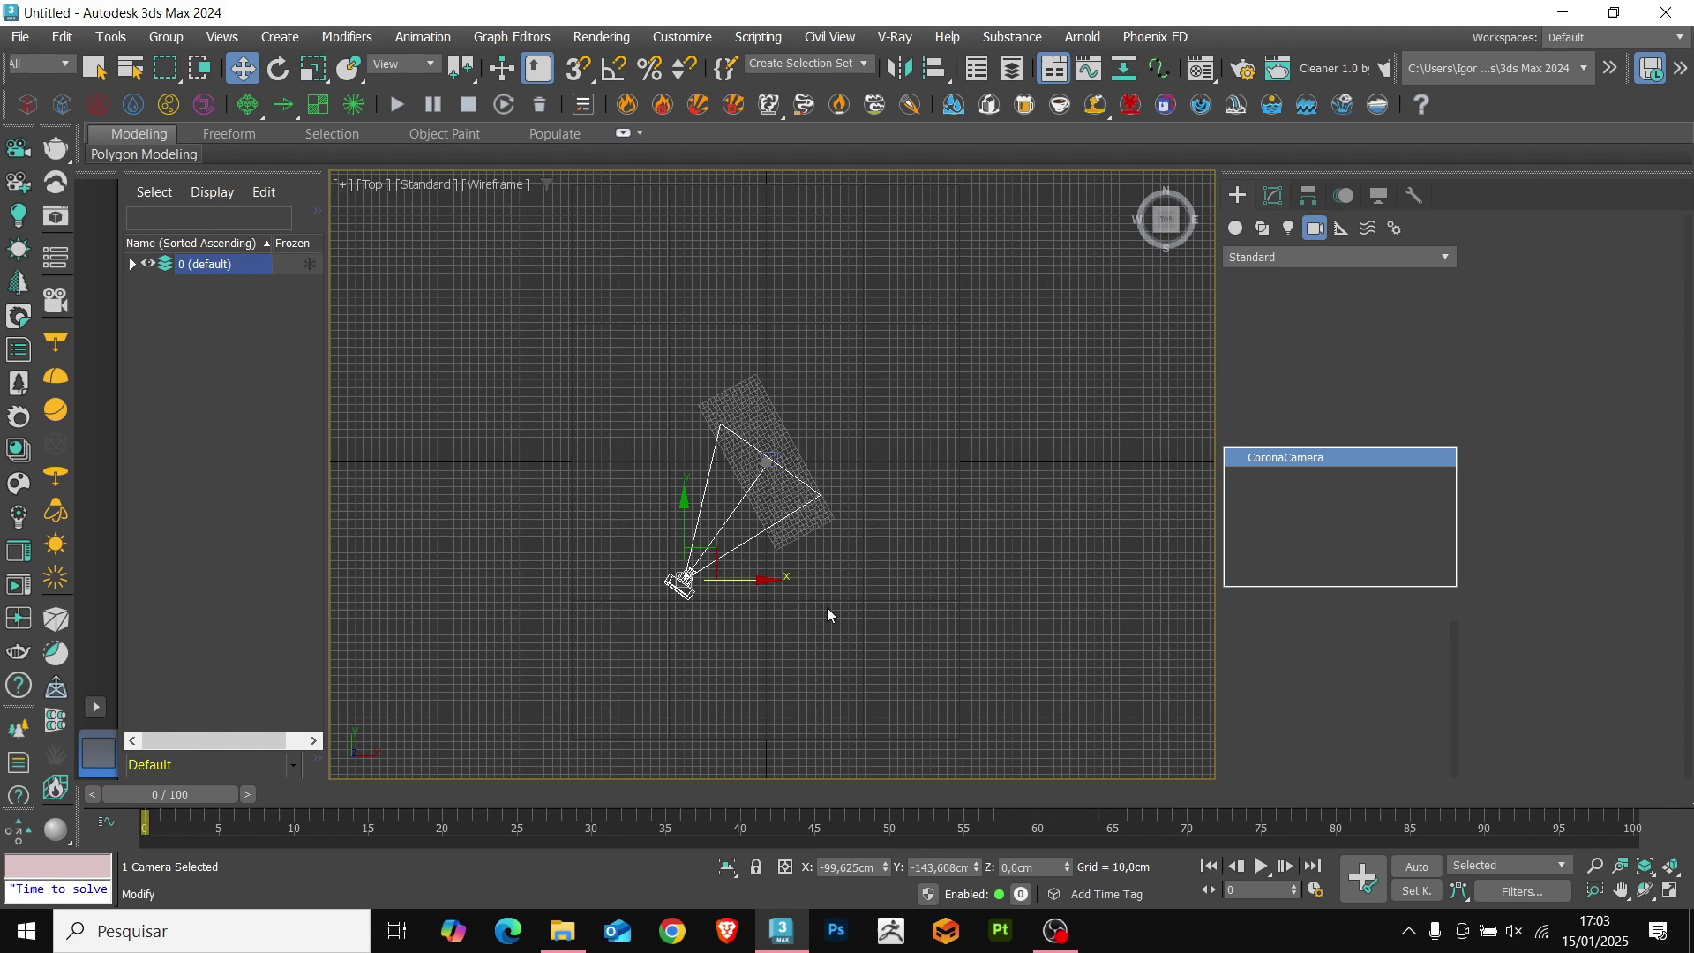
middle_click_drag(827, 612, 838, 533, "alt")
key("alt+w")
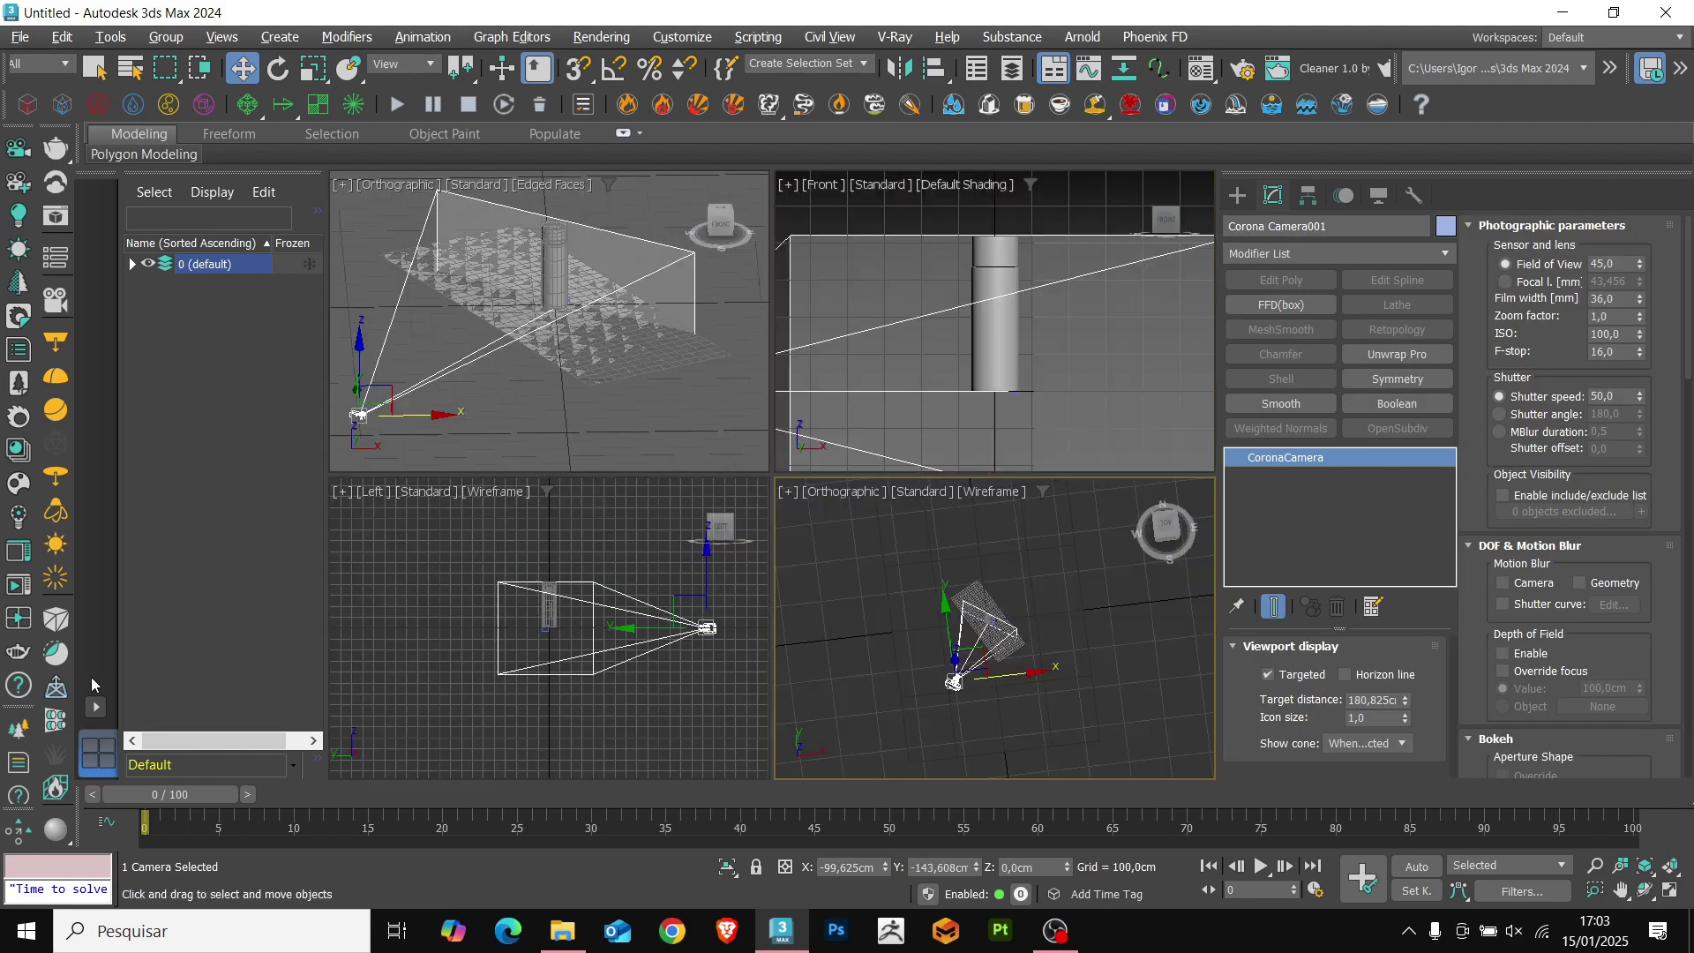
left_click(95, 709)
left_click(199, 739)
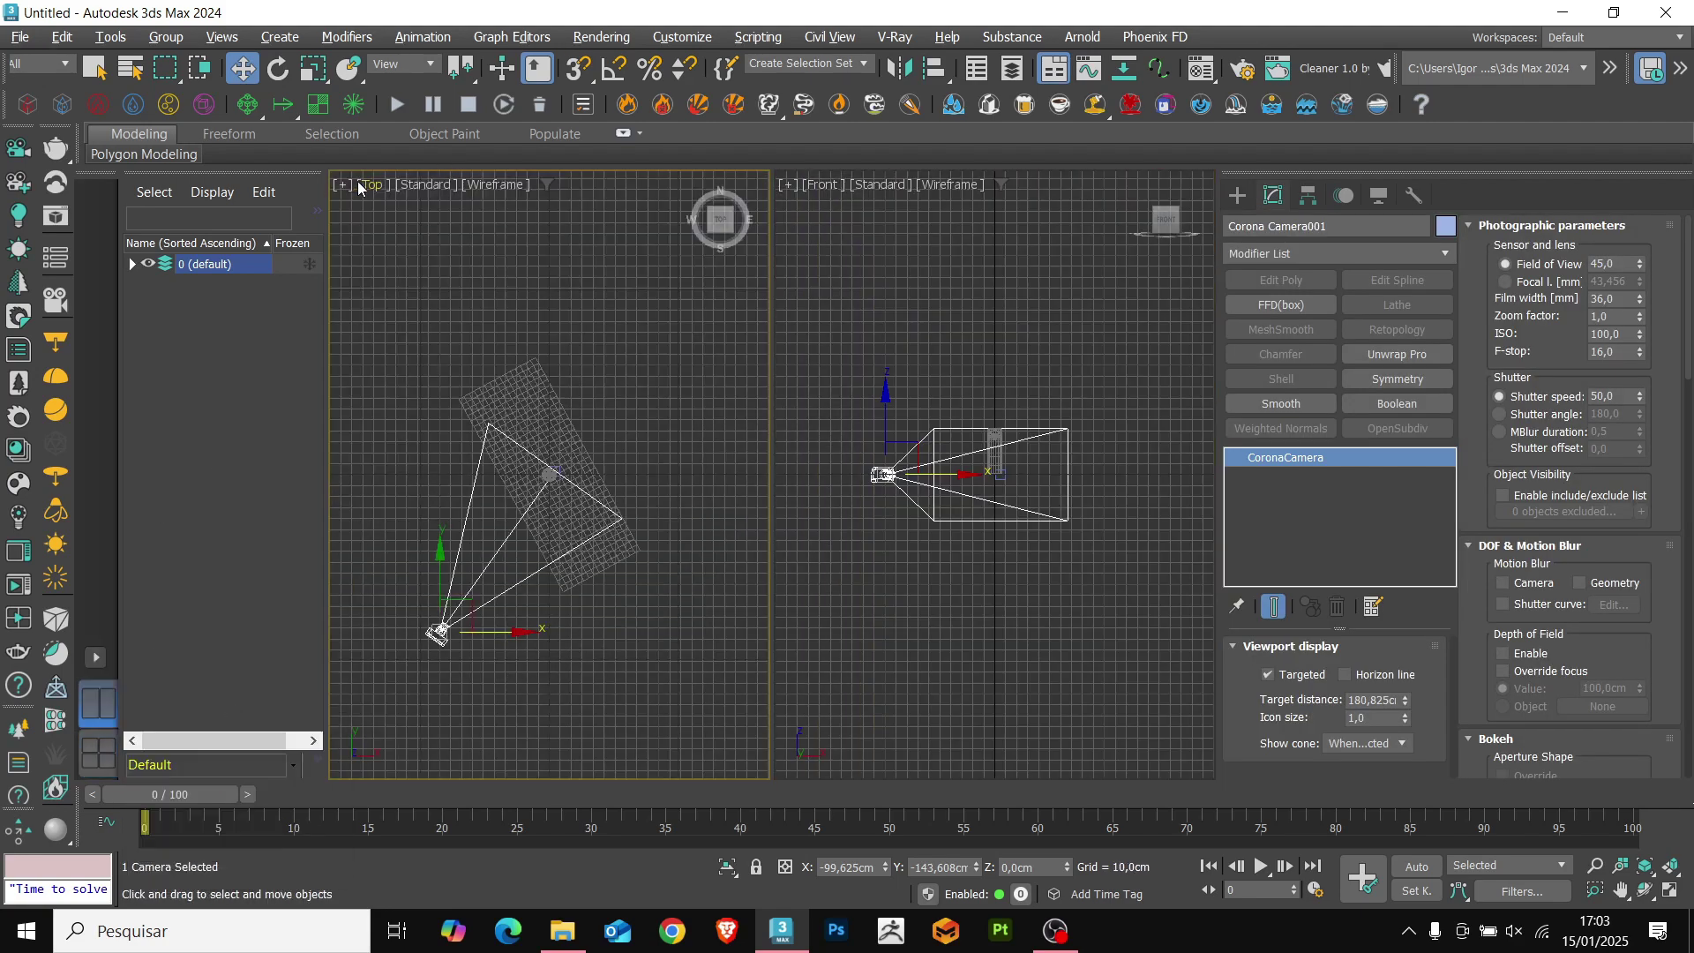
left_click(366, 184)
left_click(684, 208)
key("F3")
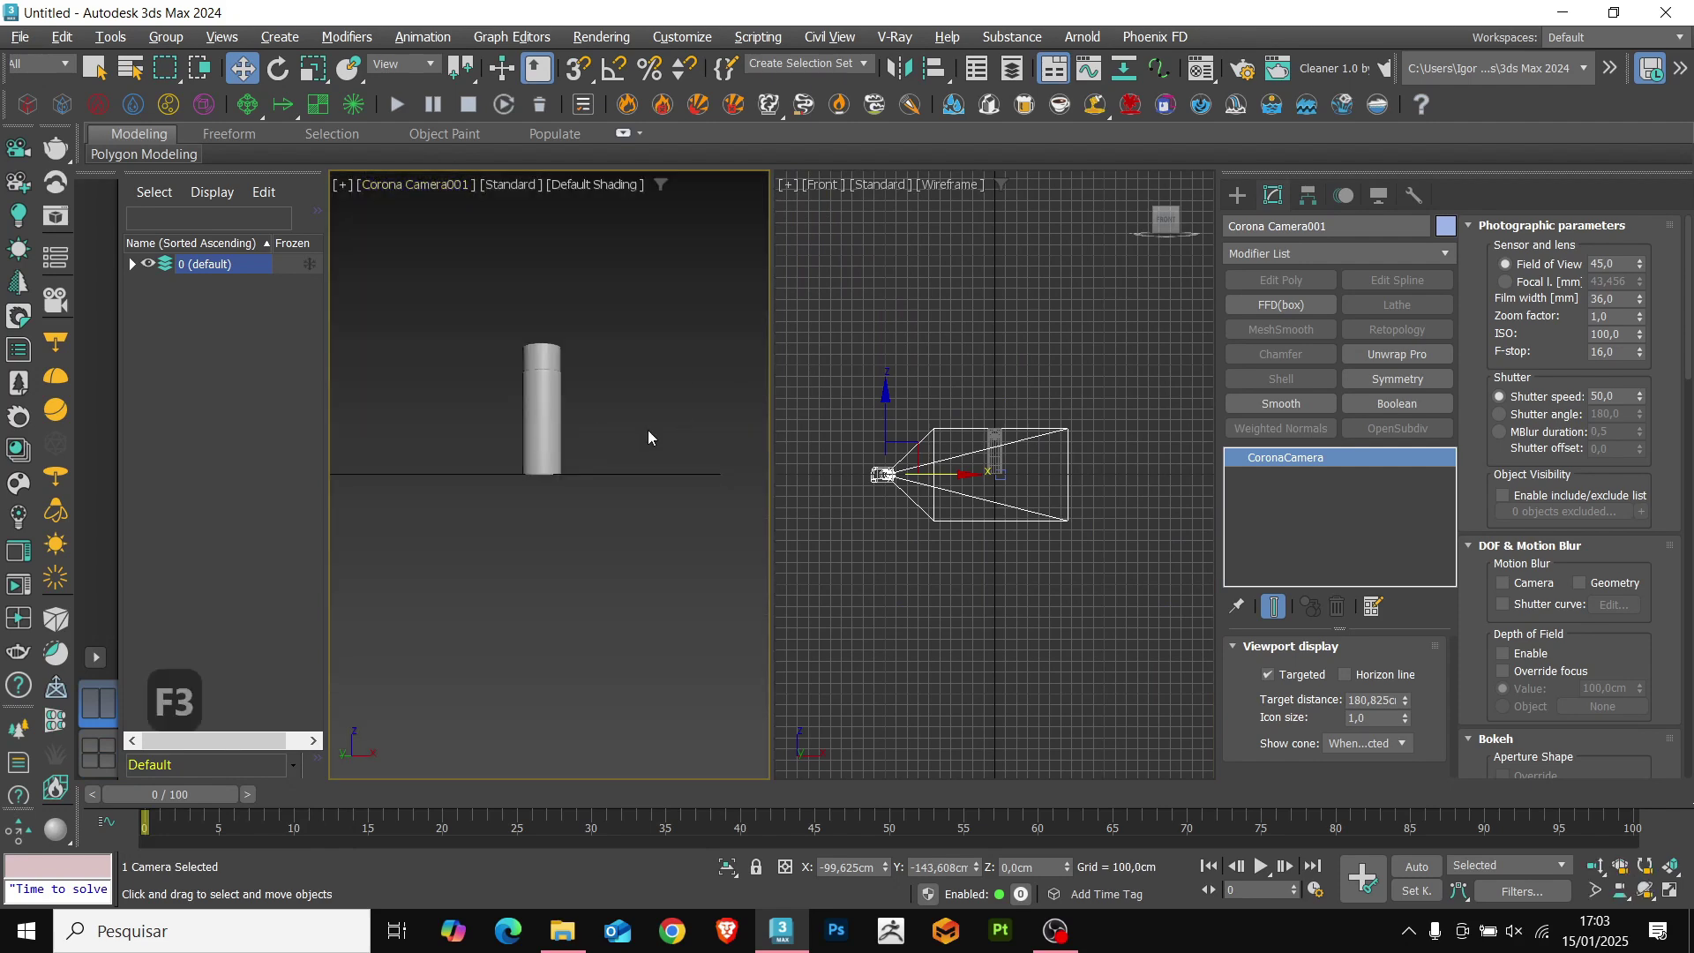
Change the front view to a shaded perspective with edged faces, showing the camera and the bottle from above.
left_click(872, 263)
key("p")
key("z")
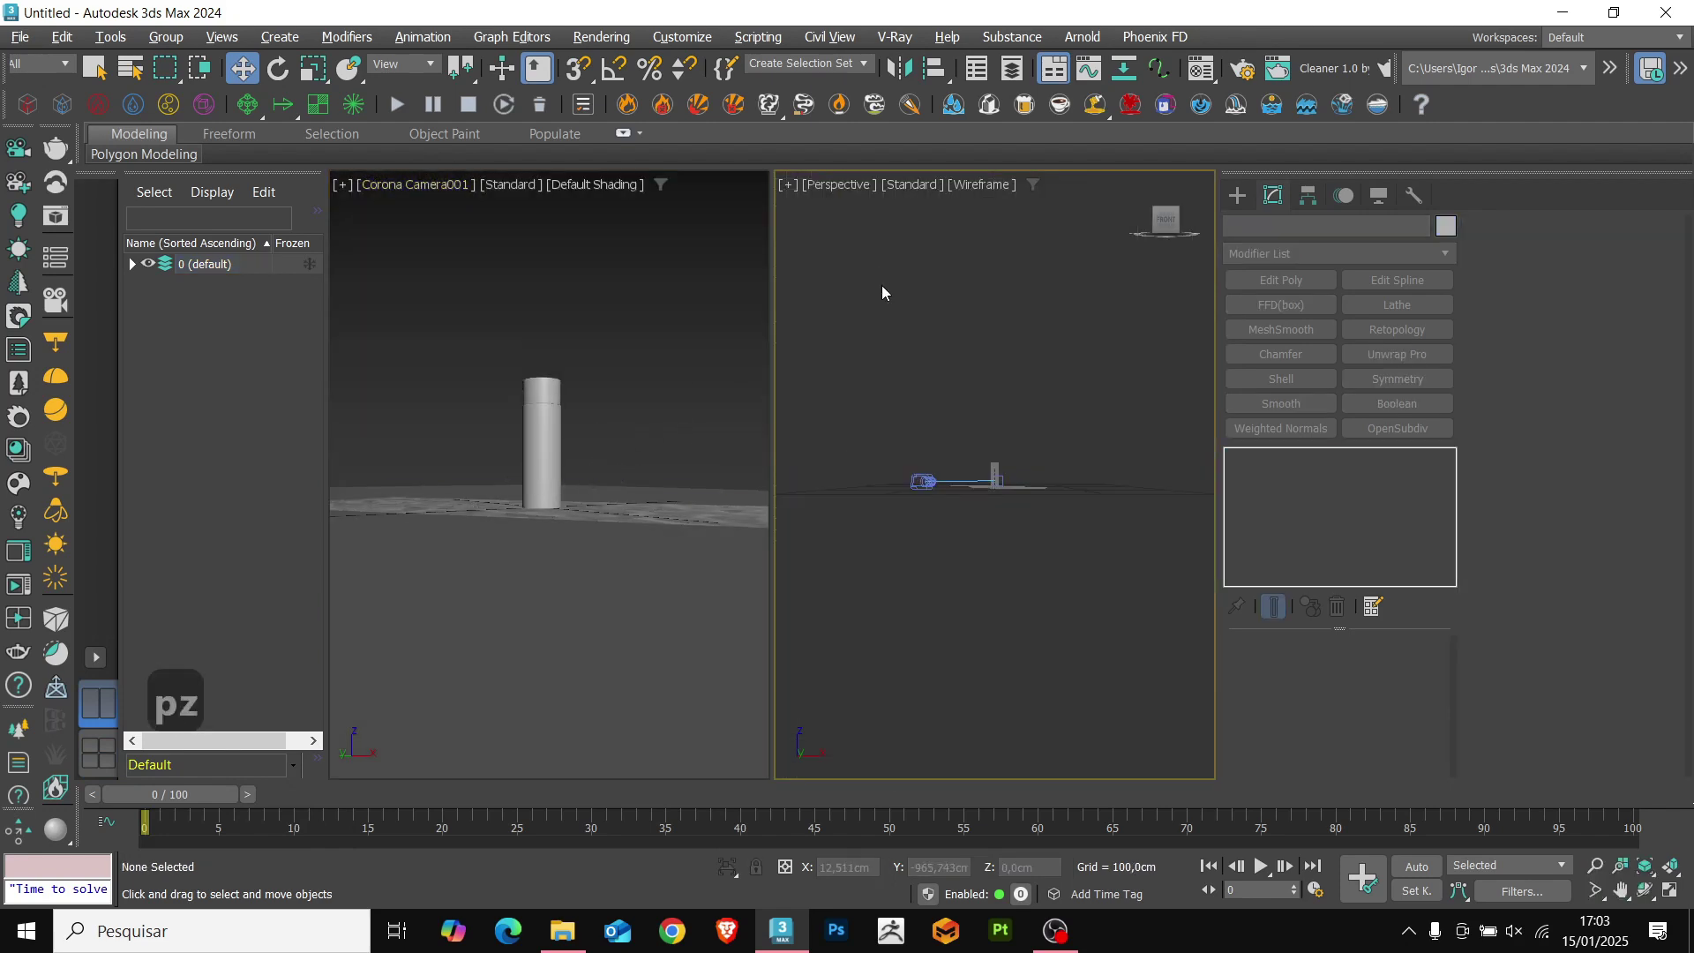
middle_click_drag(917, 379, 999, 462, "alt")
scroll(998, 462, "up", 6)
key("F3")
key("F4")
Select the Corona camera and set its field of view to 15.
left_click(843, 638)
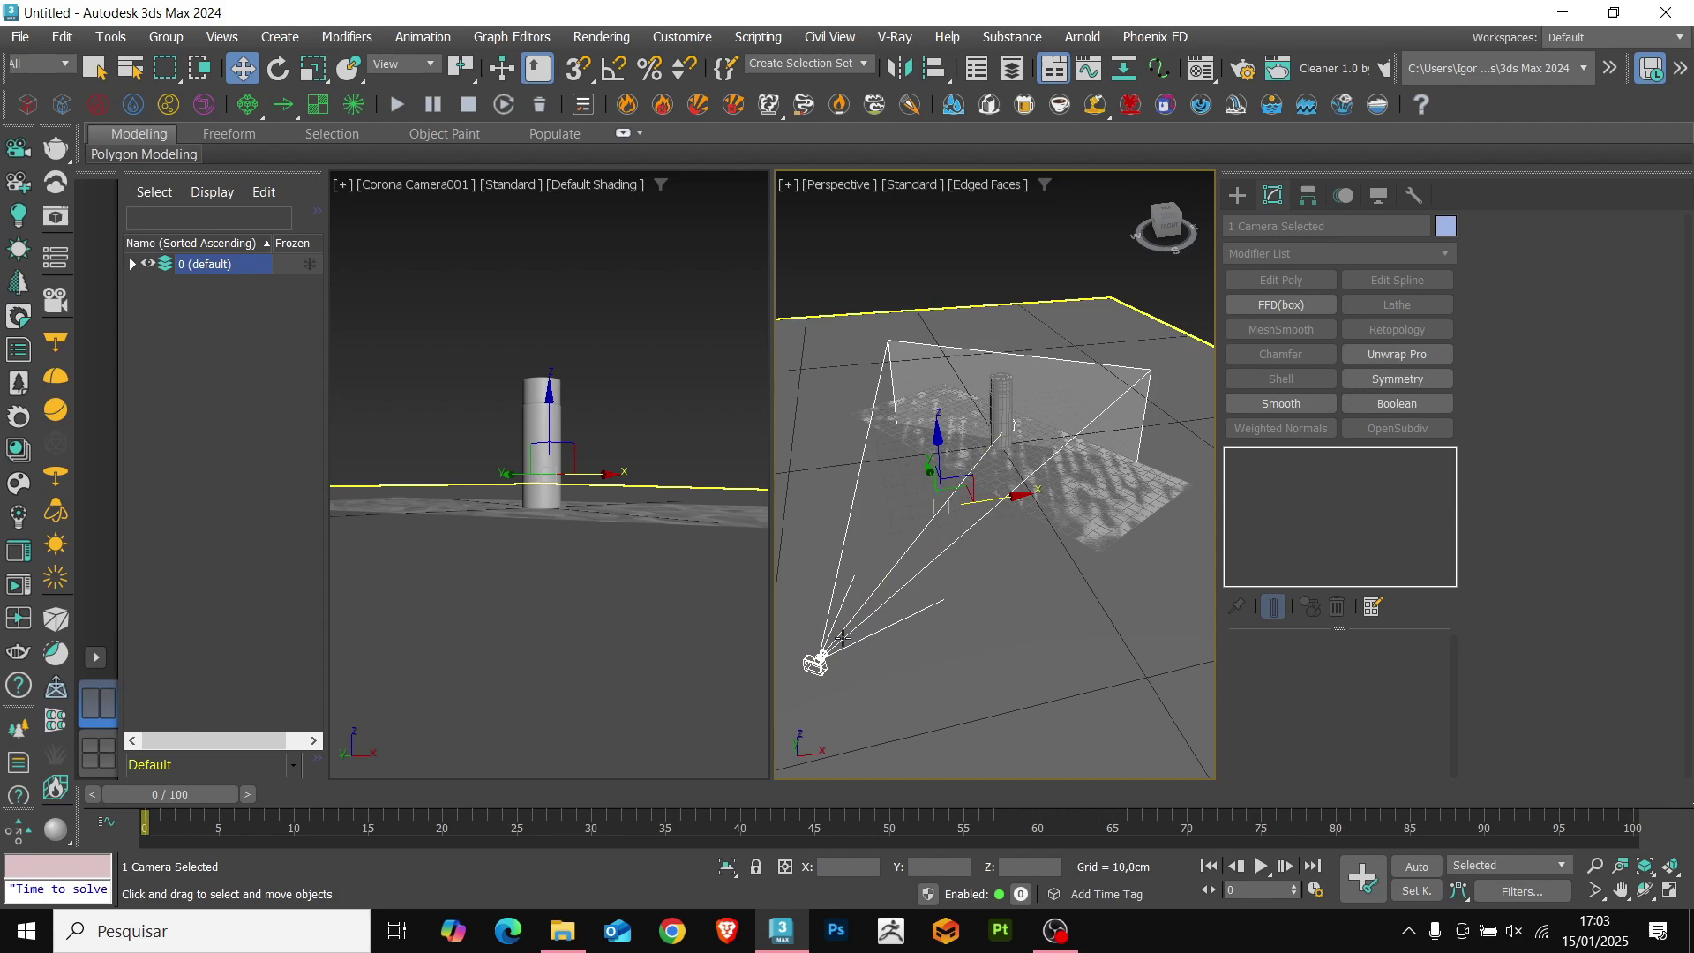
left_click(1595, 265)
type("1")
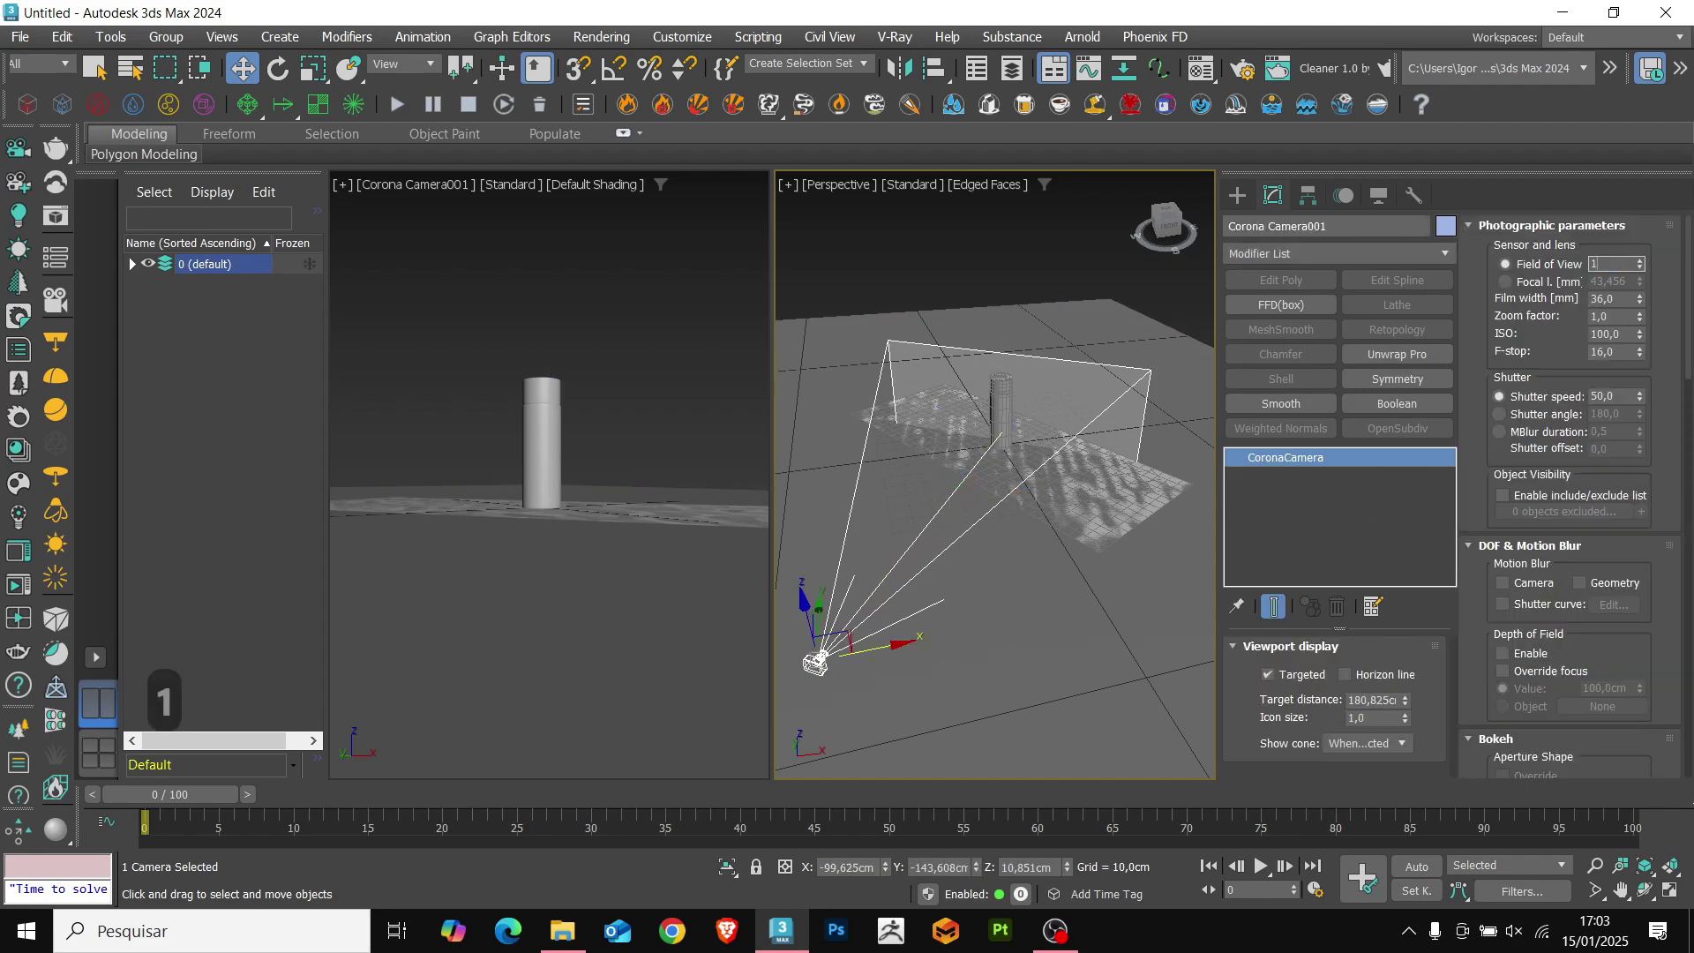
type("5")
key("Return")
middle_click_drag(891, 564, 908, 575, "alt")
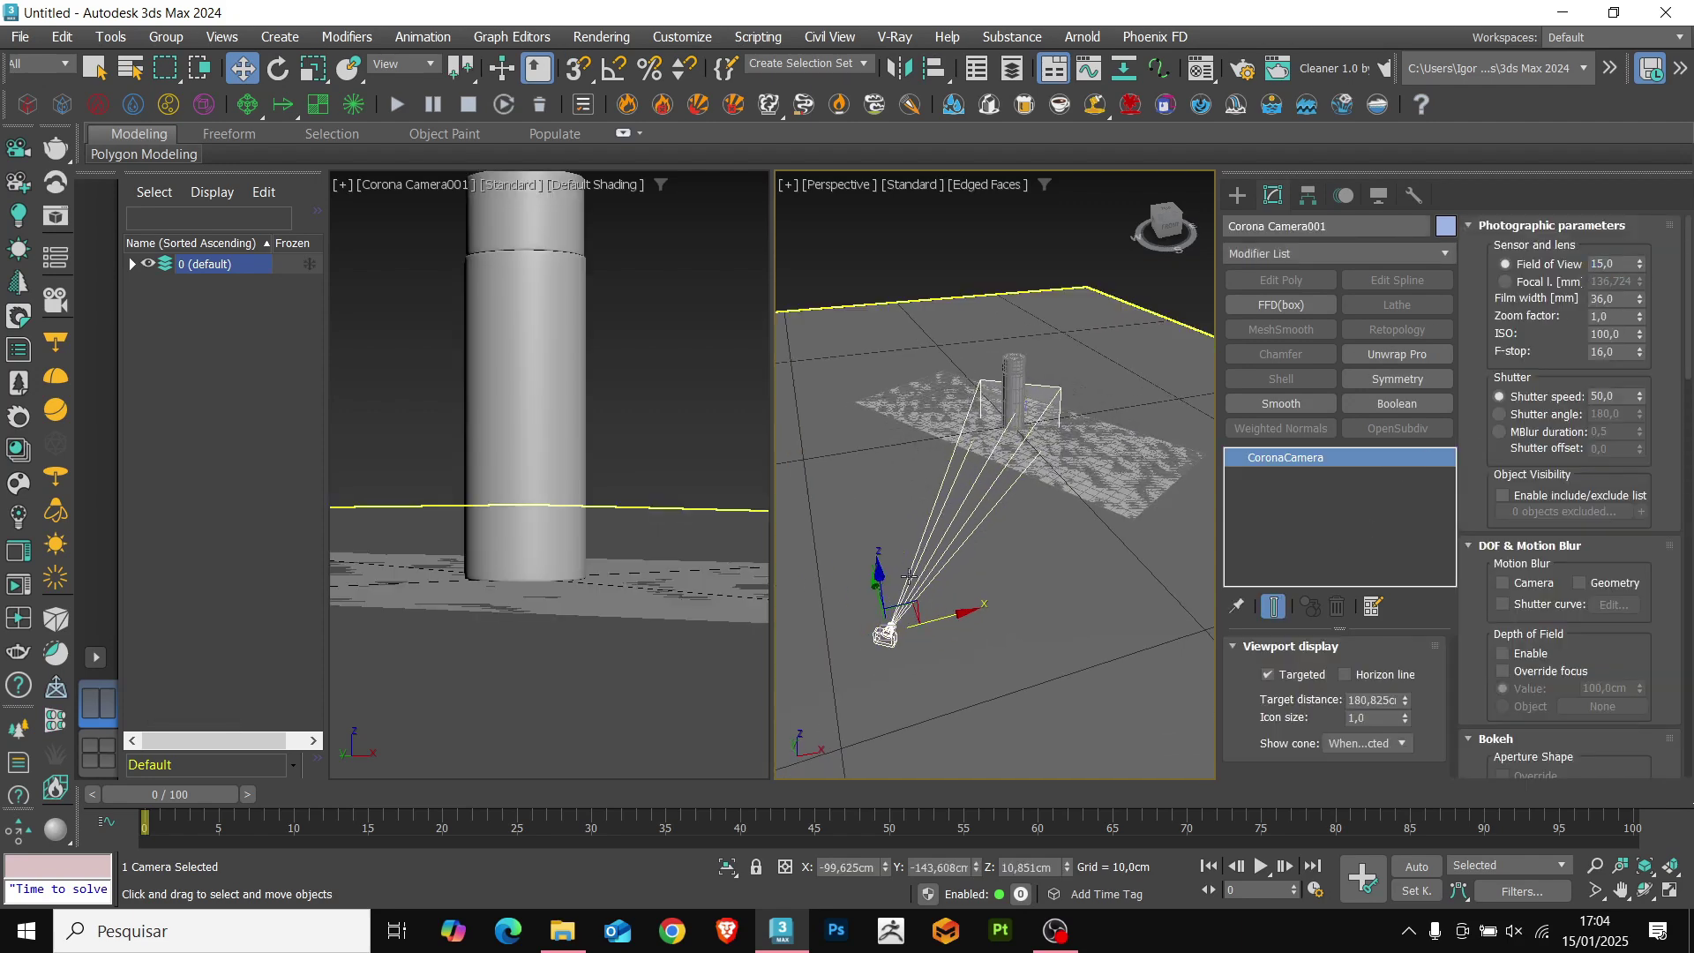
Raise the camera to a height of about 101.6 cm and show safe frames in the camera view.
left_click_drag(881, 577, 956, 269)
middle_click(578, 525)
key("shift+f")
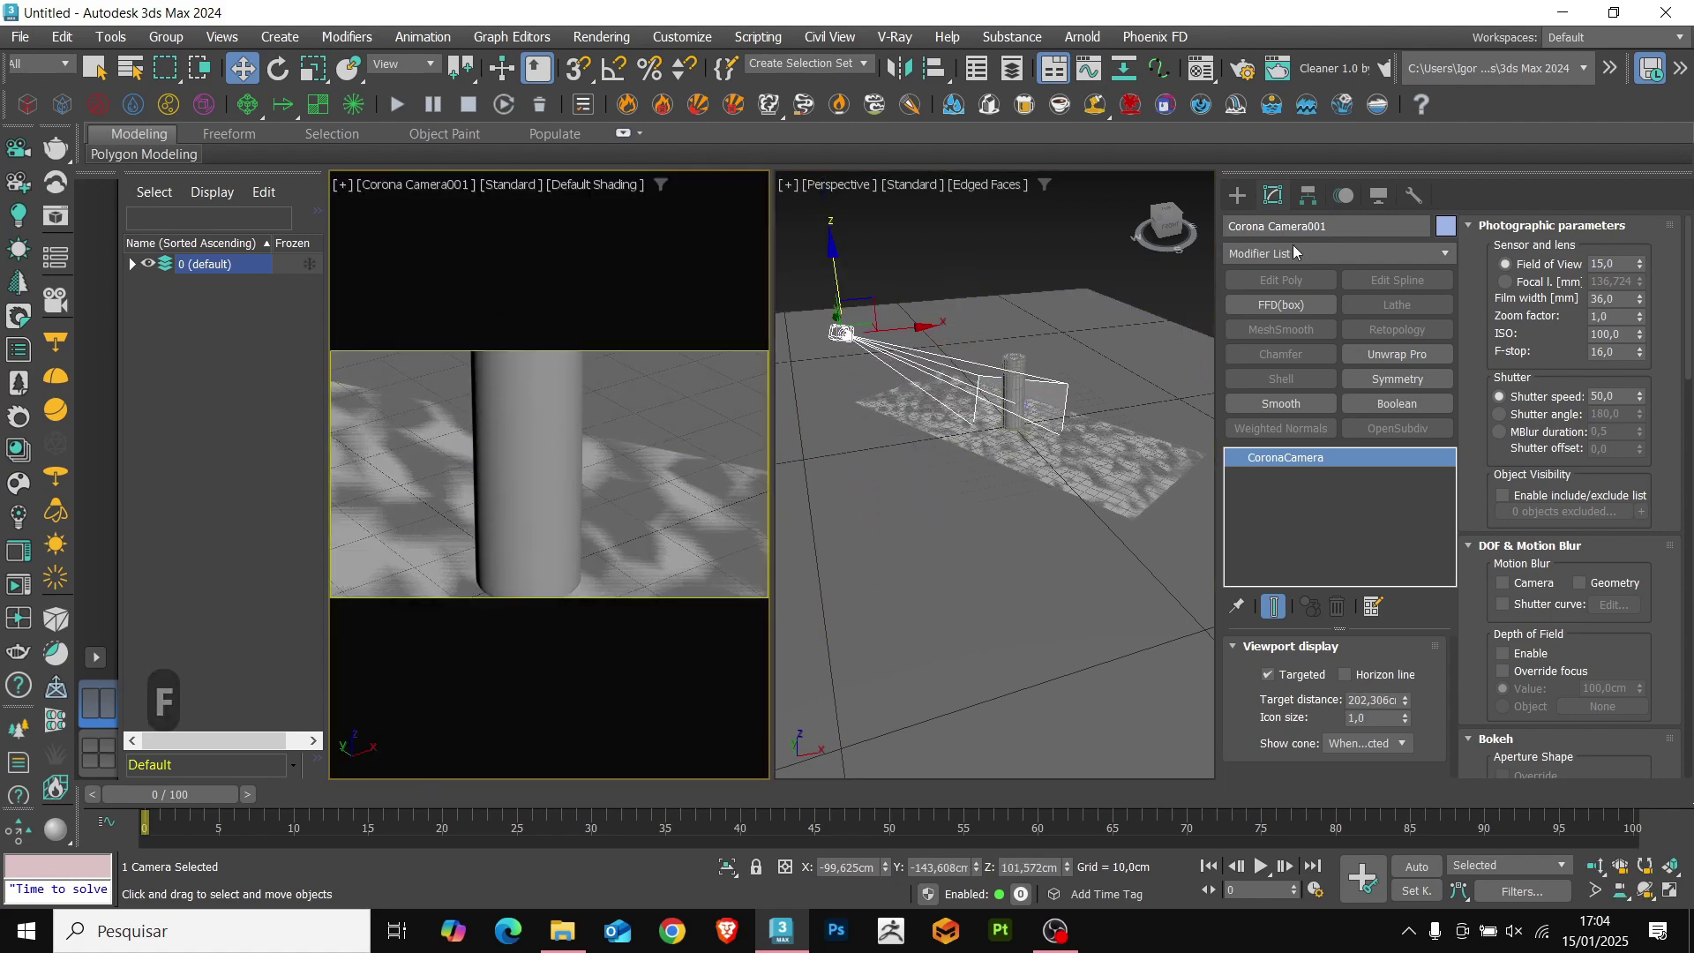
Set a custom render output size of 1080 × 1500 and reframe the camera so the whole bottle sits near the centre.
key("F10")
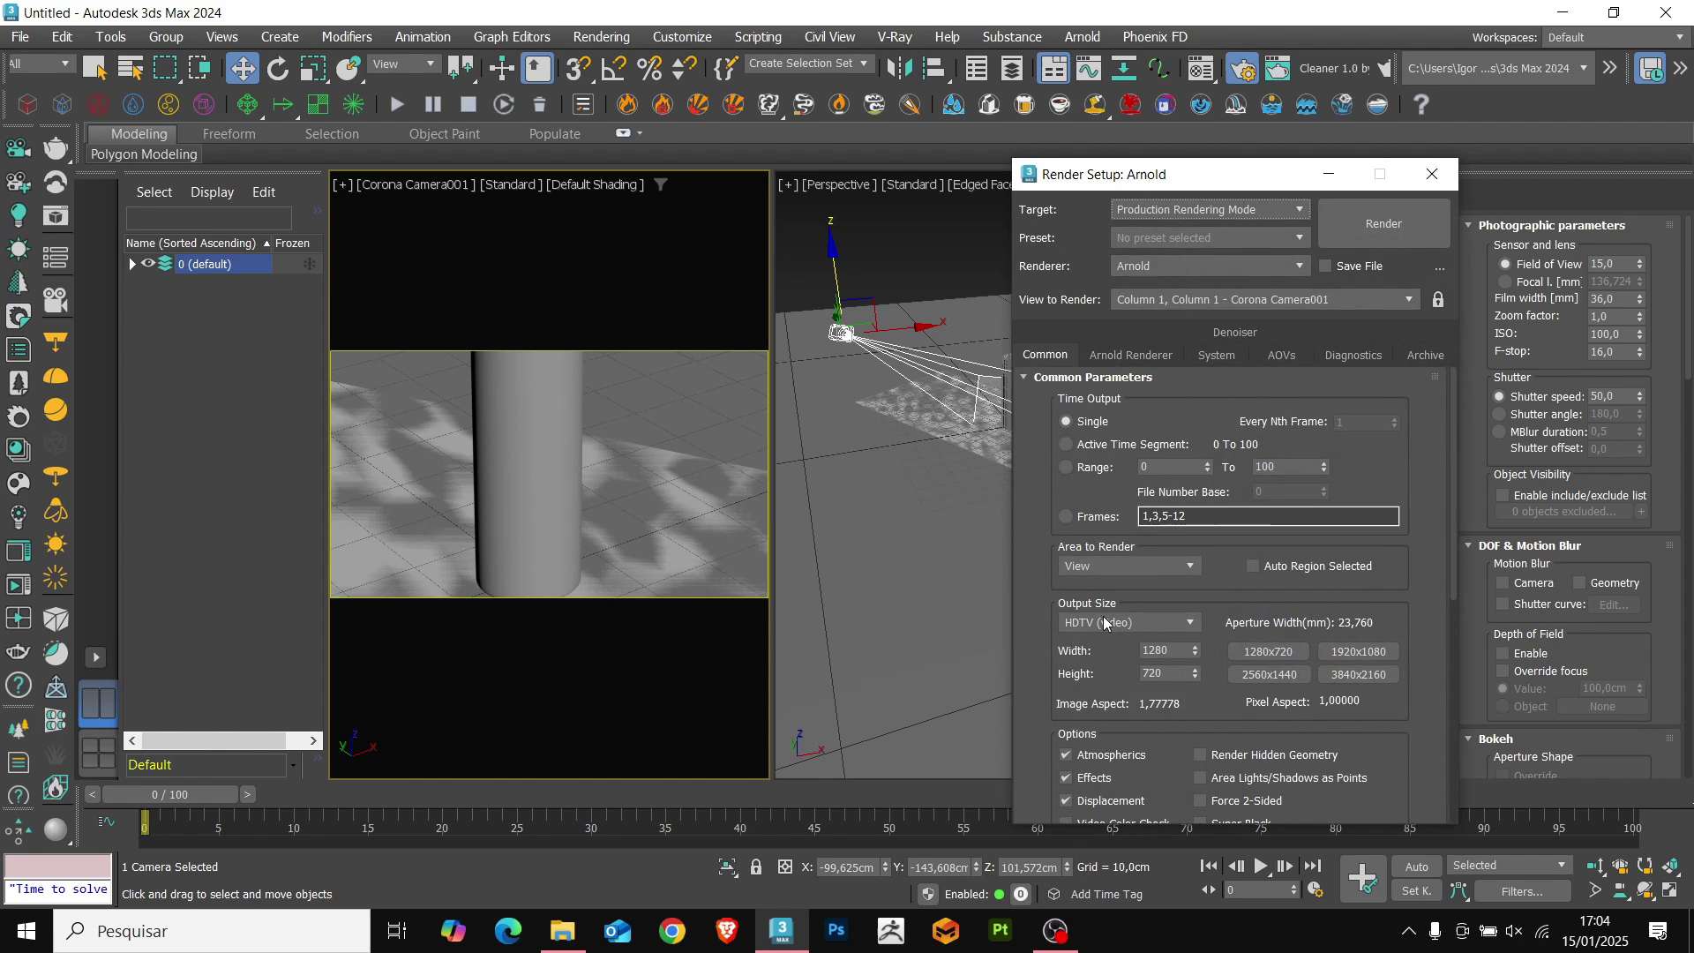
left_click(1122, 628)
left_click(1081, 641)
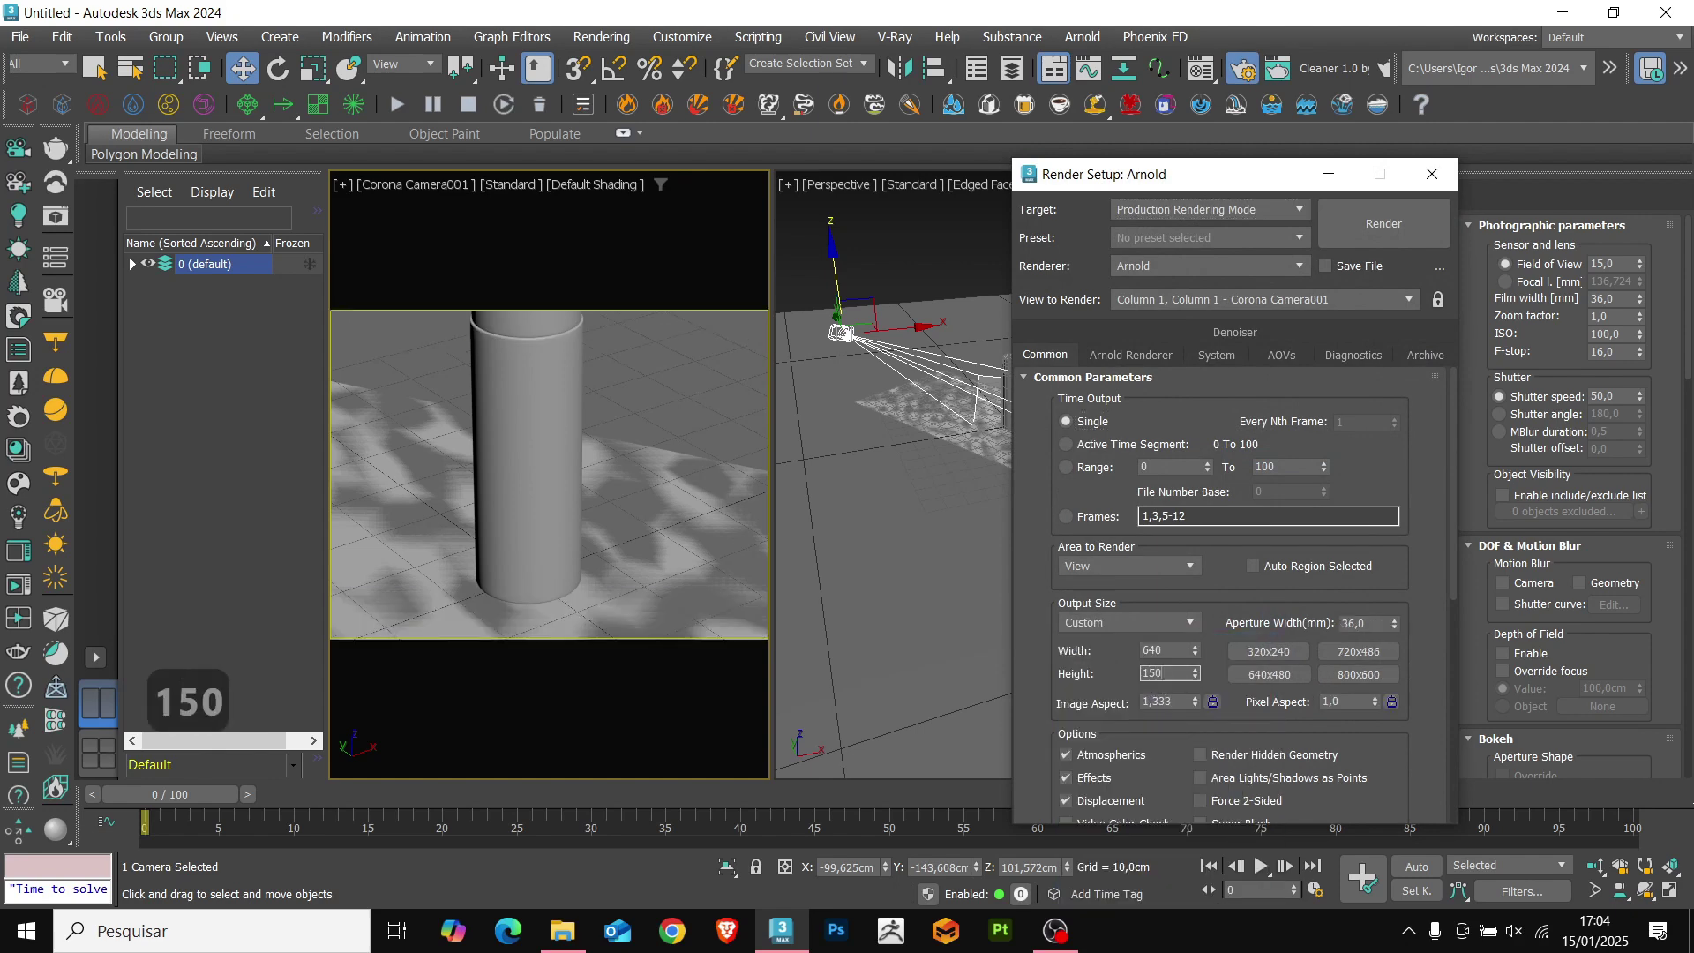
key("Return")
type("1")
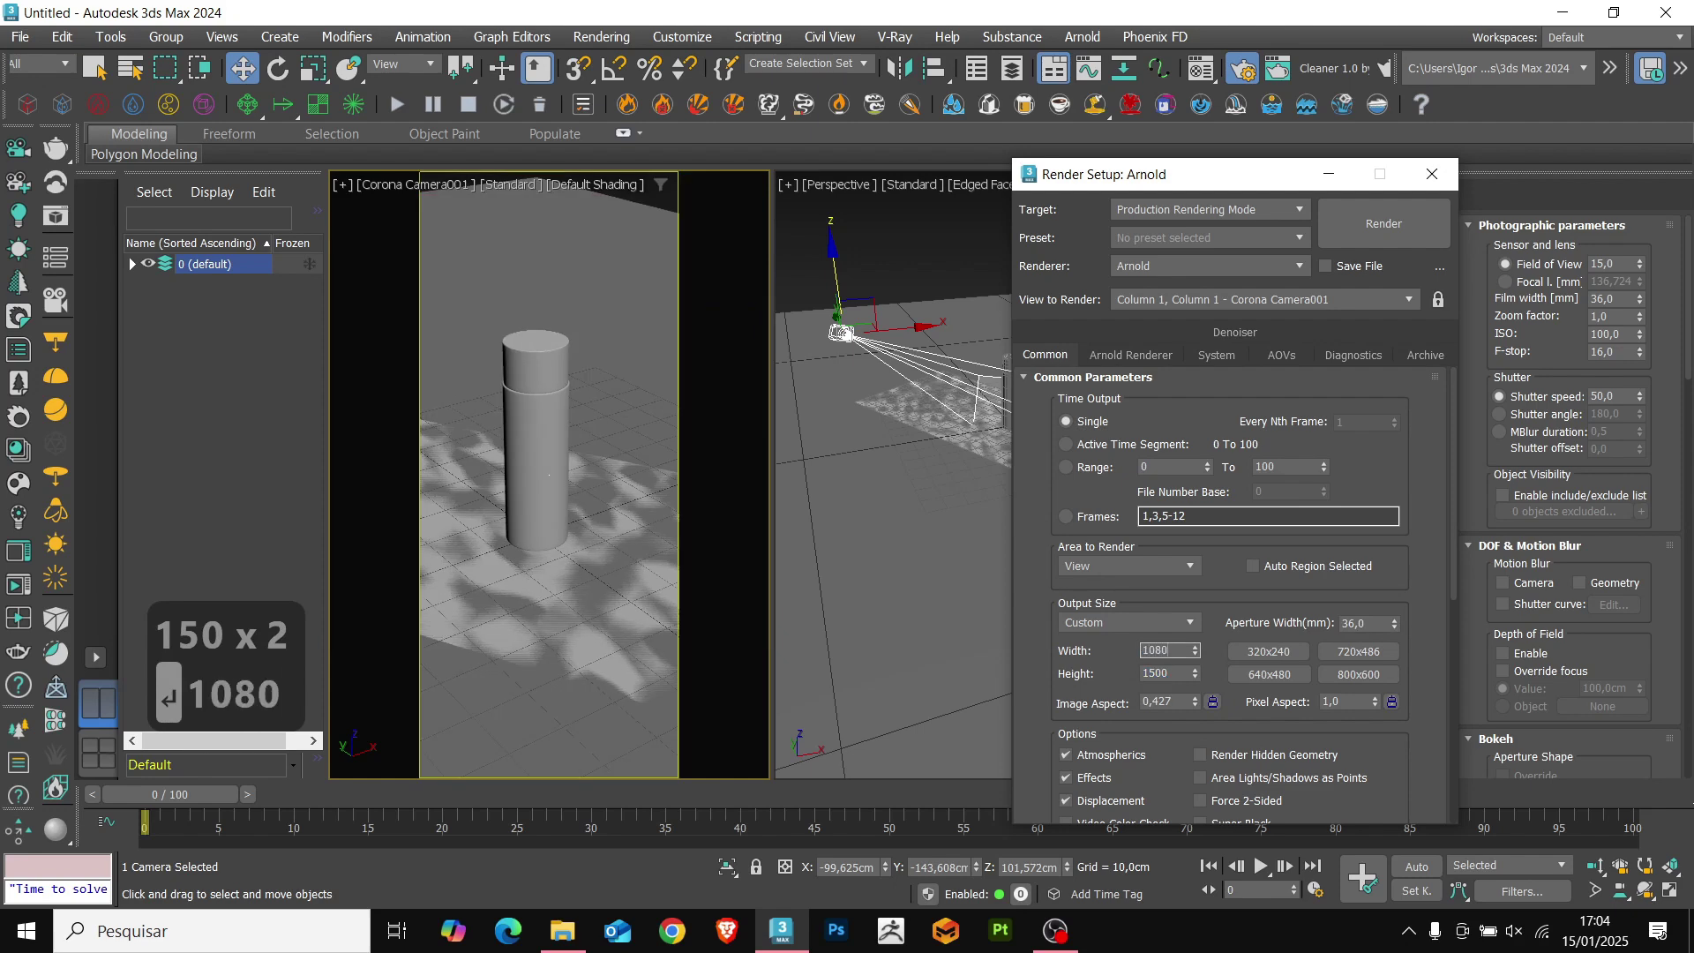
type("080")
key("Return")
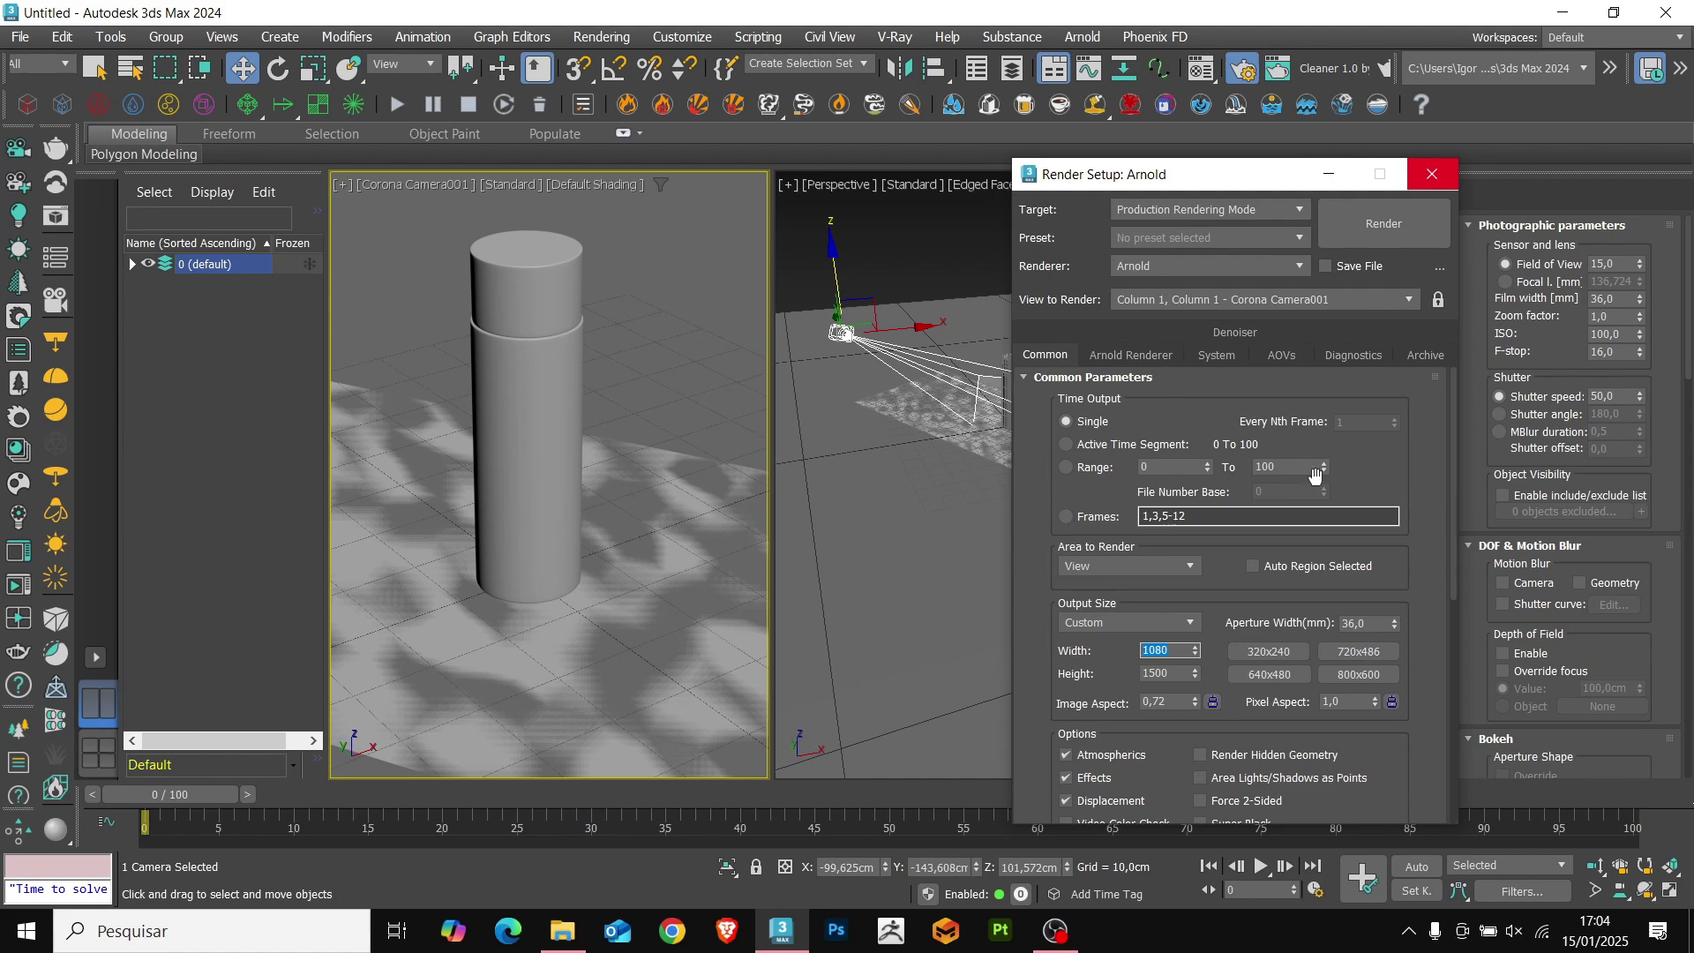
left_click(1431, 177)
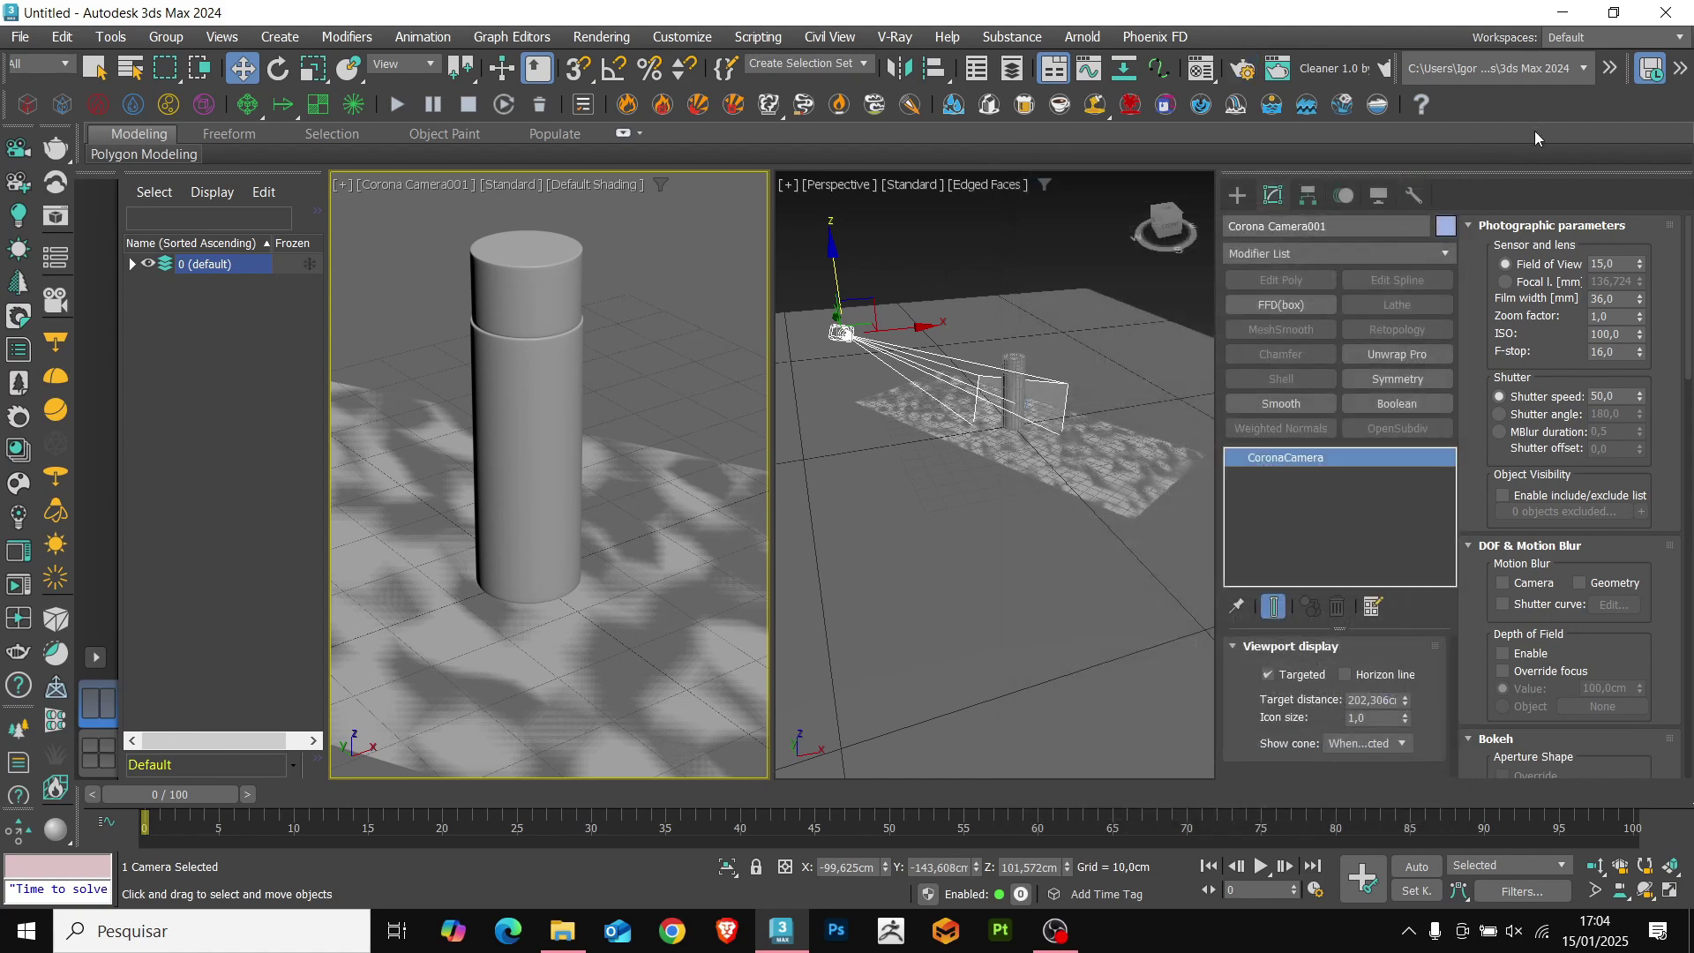
middle_click_drag(585, 529, 599, 557)
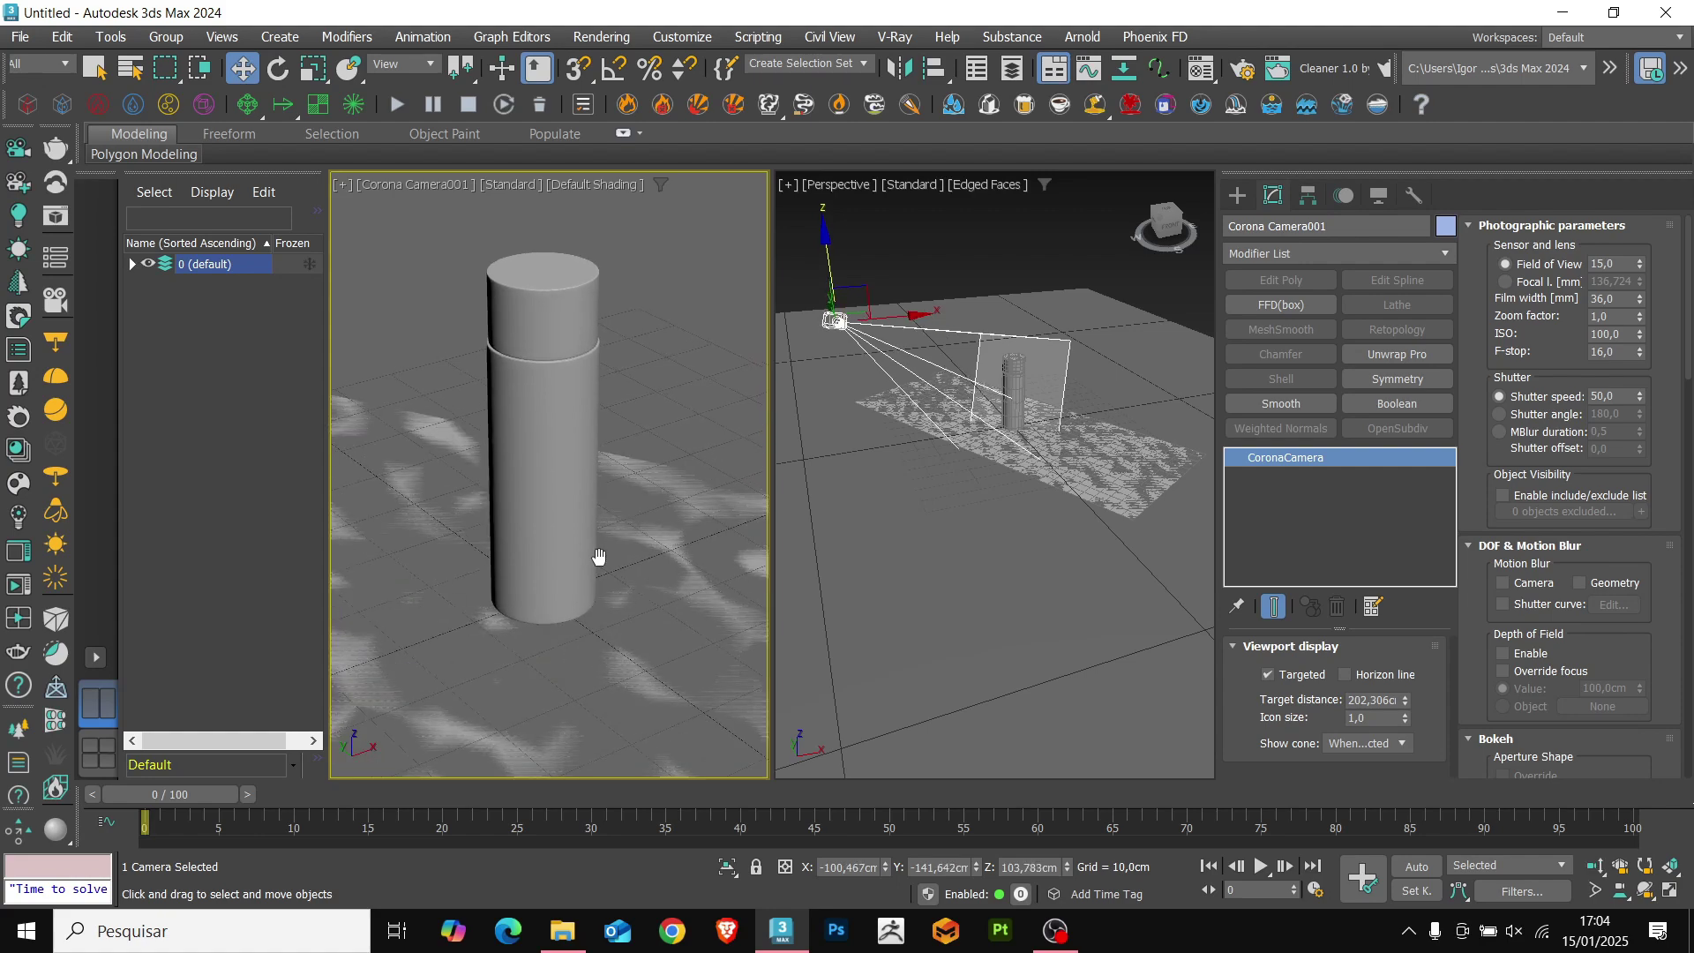
scroll(1466, 623, "down", 5)
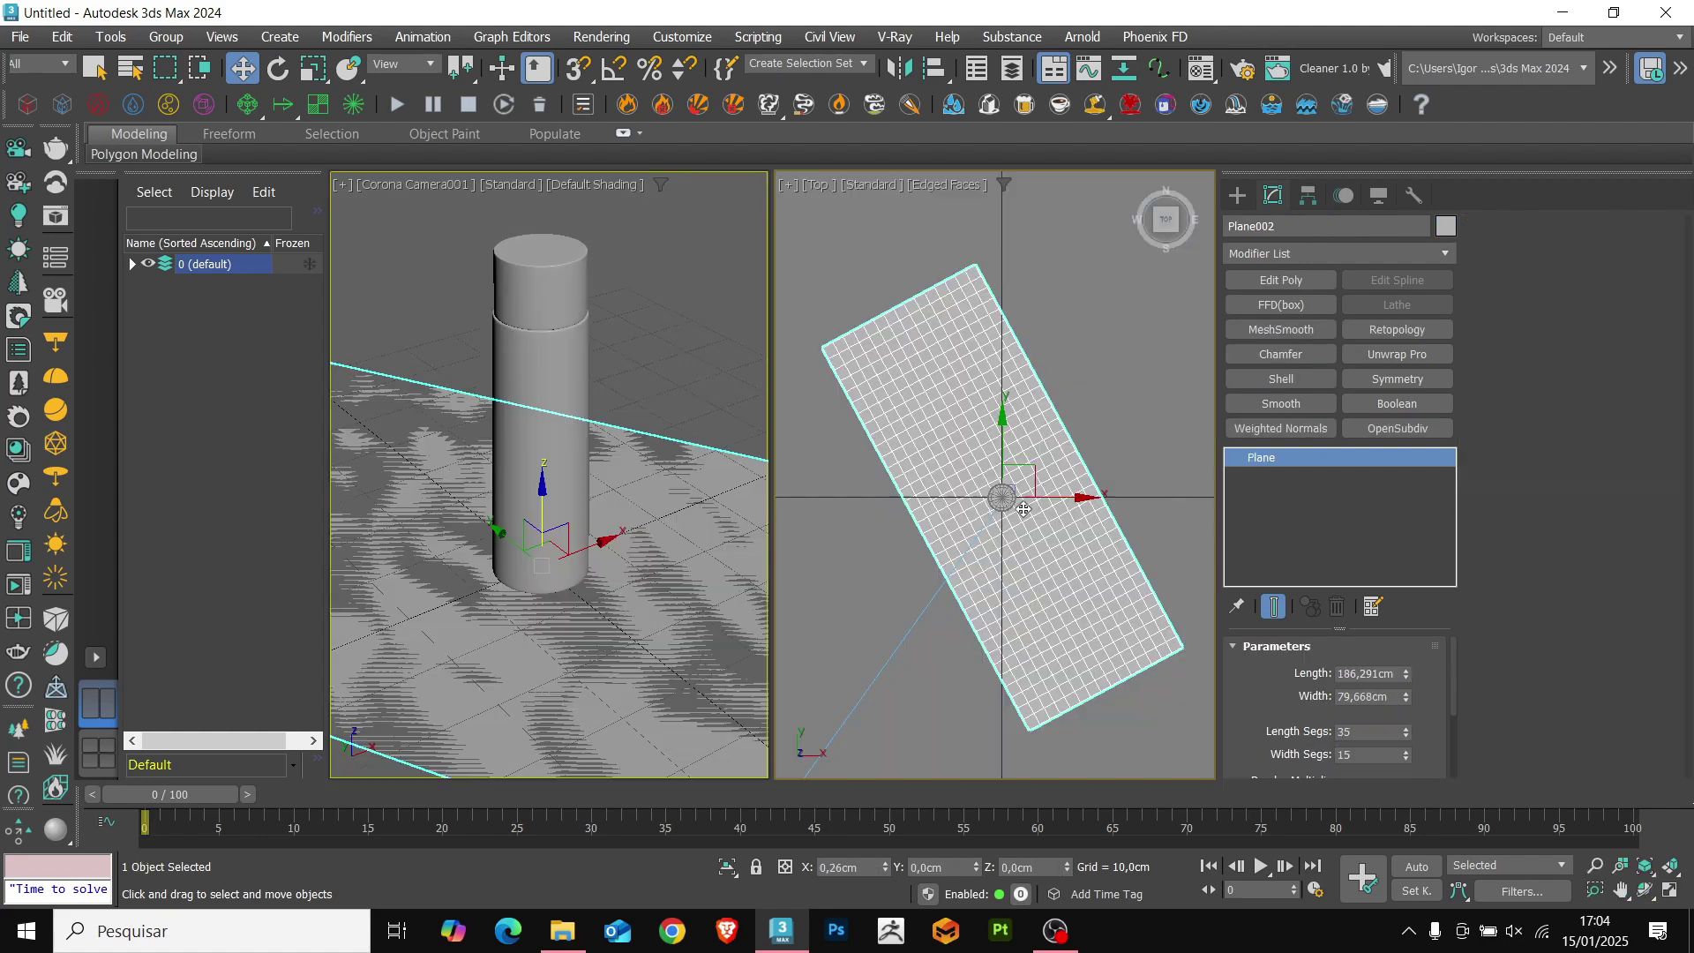
Scale the smaller plane down uniformly to roughly half its size around the bottle in the top view.
key("r")
left_click_drag(1019, 497, 1017, 570)
key("w")
key("F4")
key("F4")
Add an Edit Poly modifier to the smaller plane and use Freeform Shift to bulge and indent its camera-side edge near the bottle.
left_click(1280, 279)
scroll(937, 534, "up", 3)
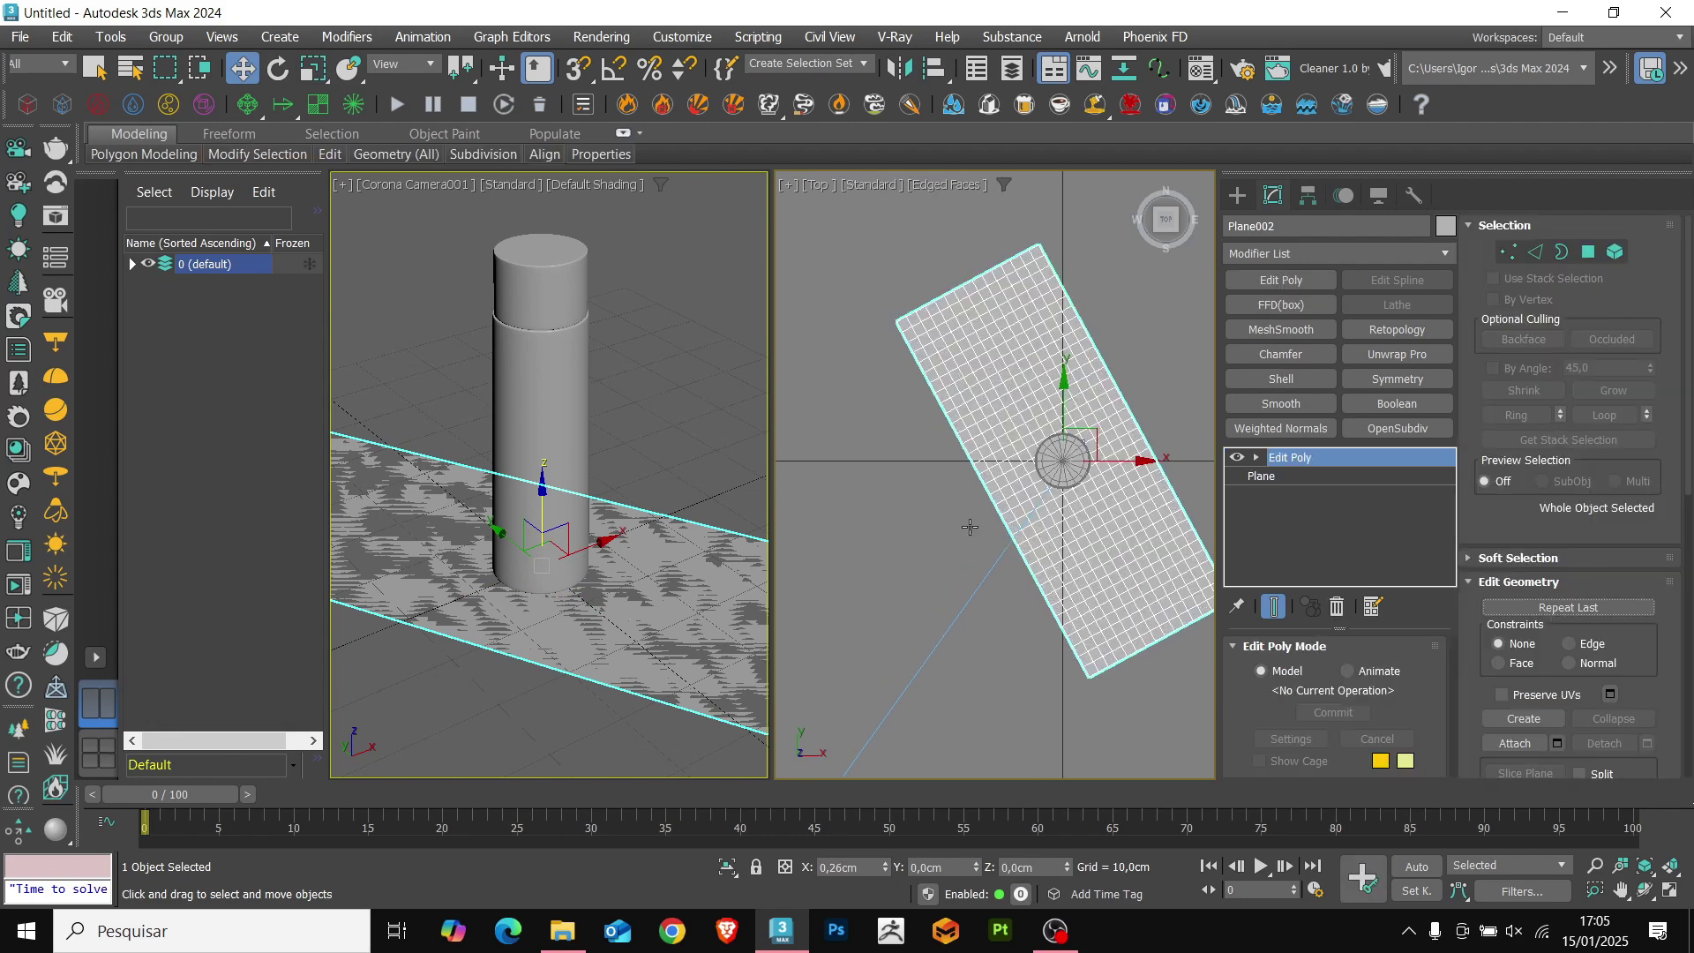
left_click(622, 134)
left_click(228, 134)
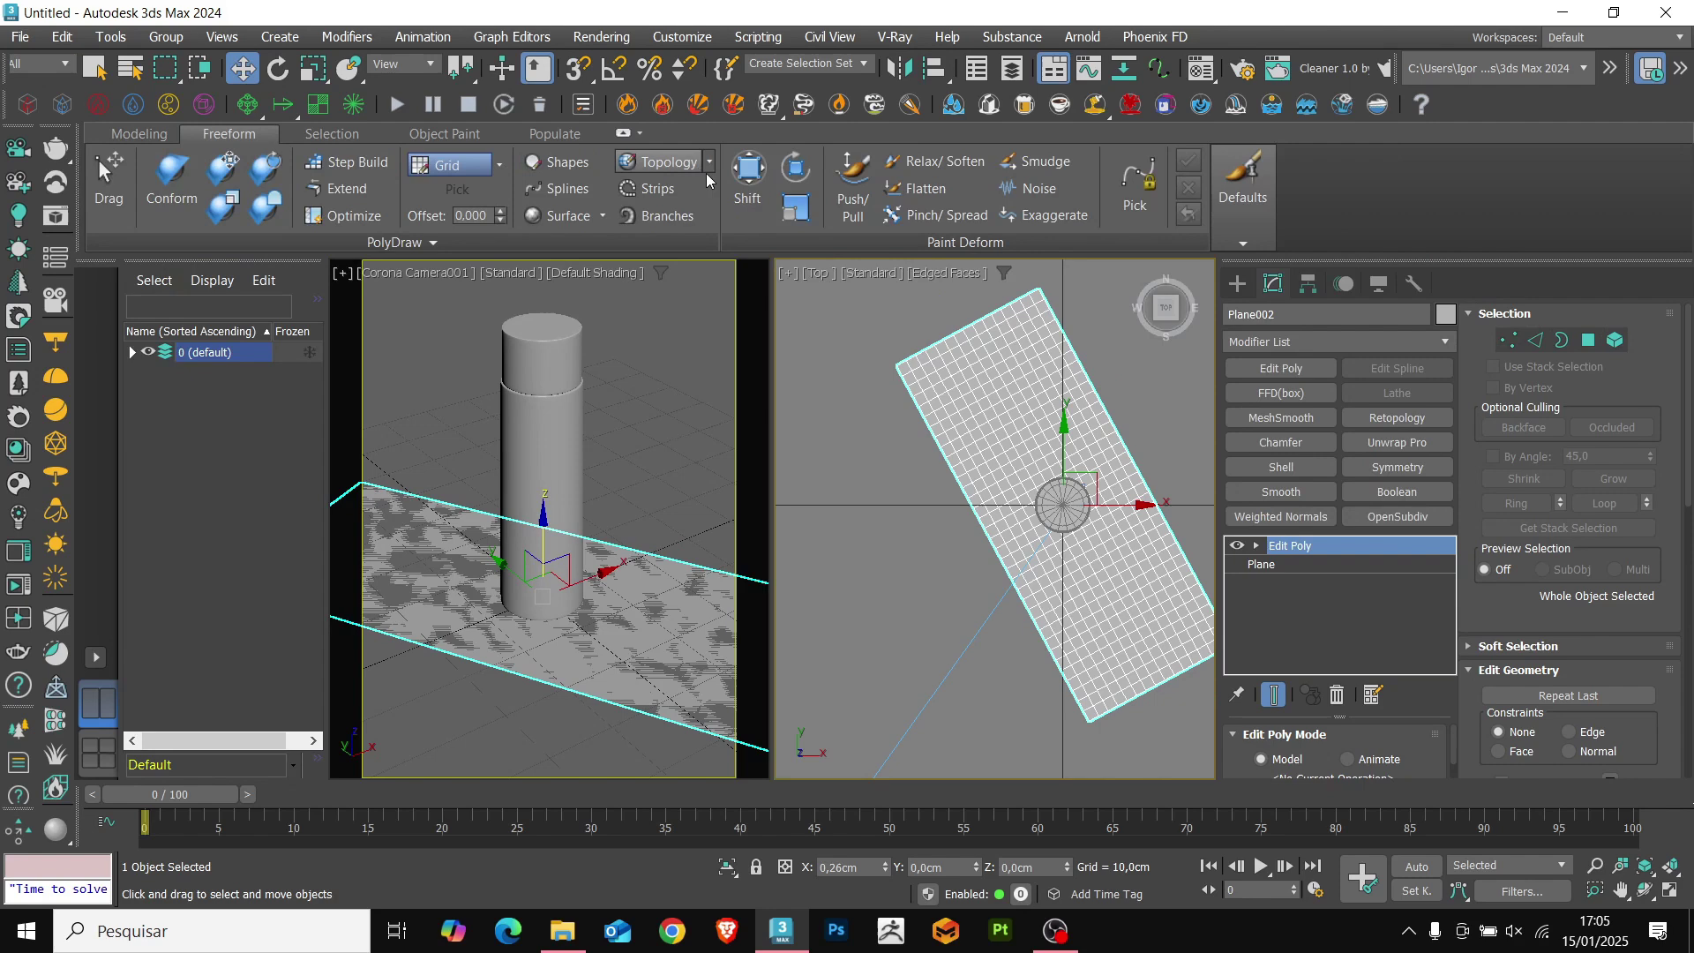
left_click(741, 189)
scroll(959, 544, "up", 2)
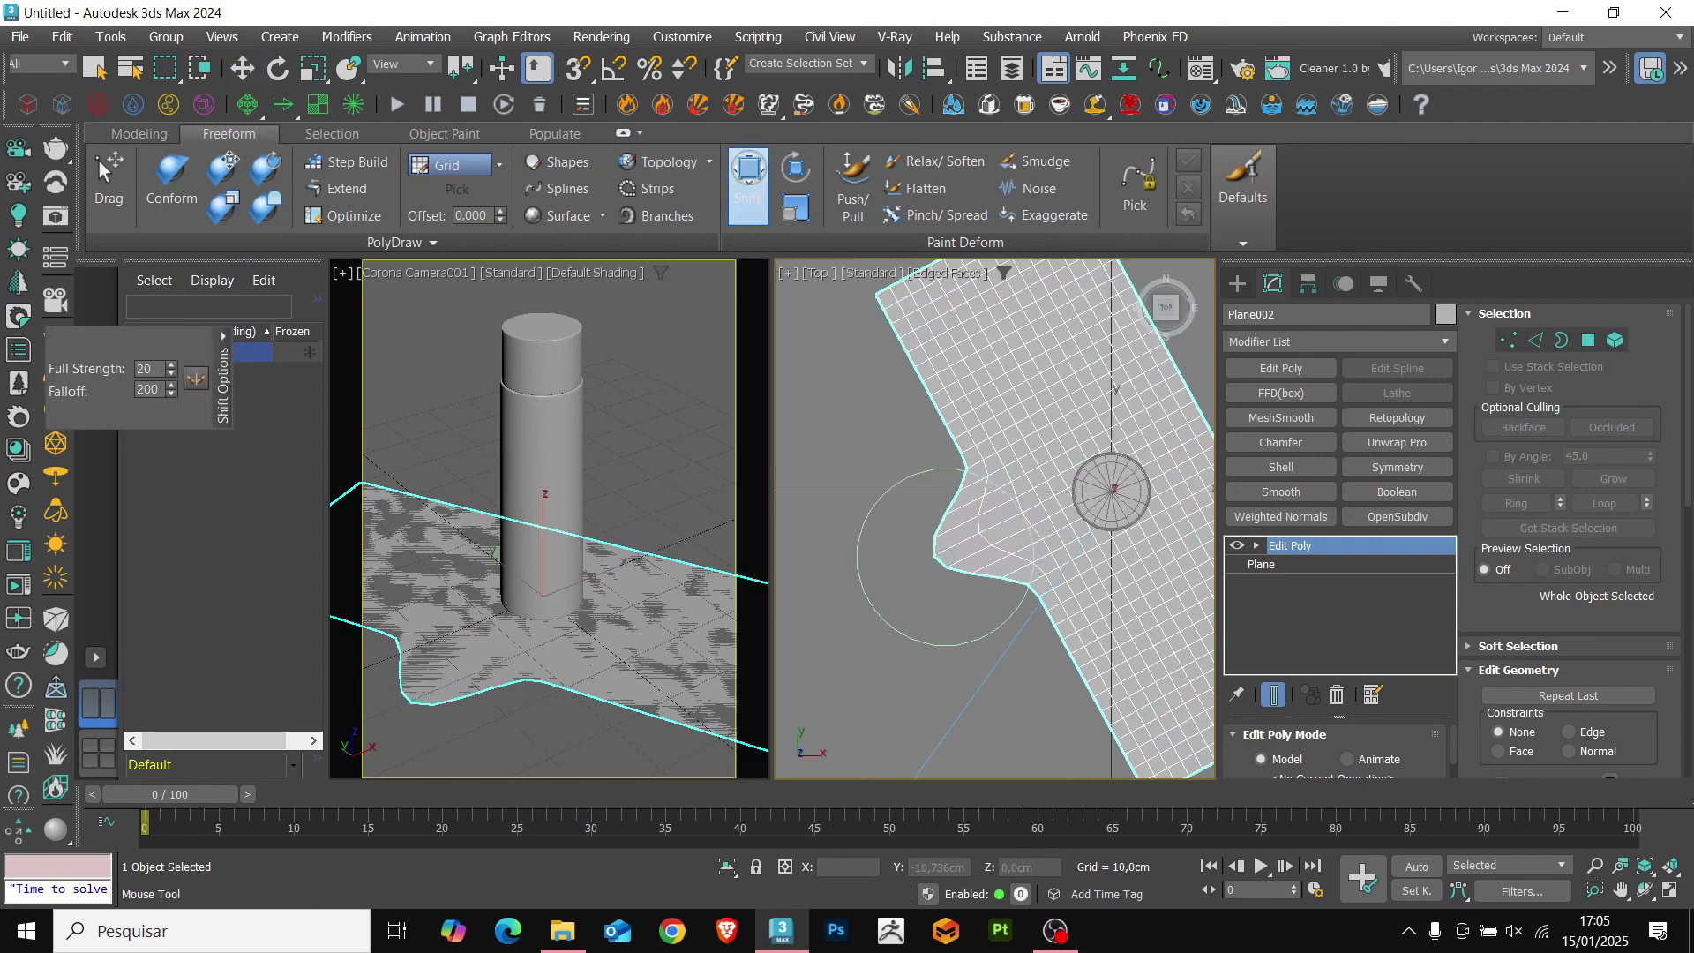
mouse_move(944, 555)
left_mouse_down()
mouse_move(935, 545)
mouse_move(948, 570)
left_mouse_up()
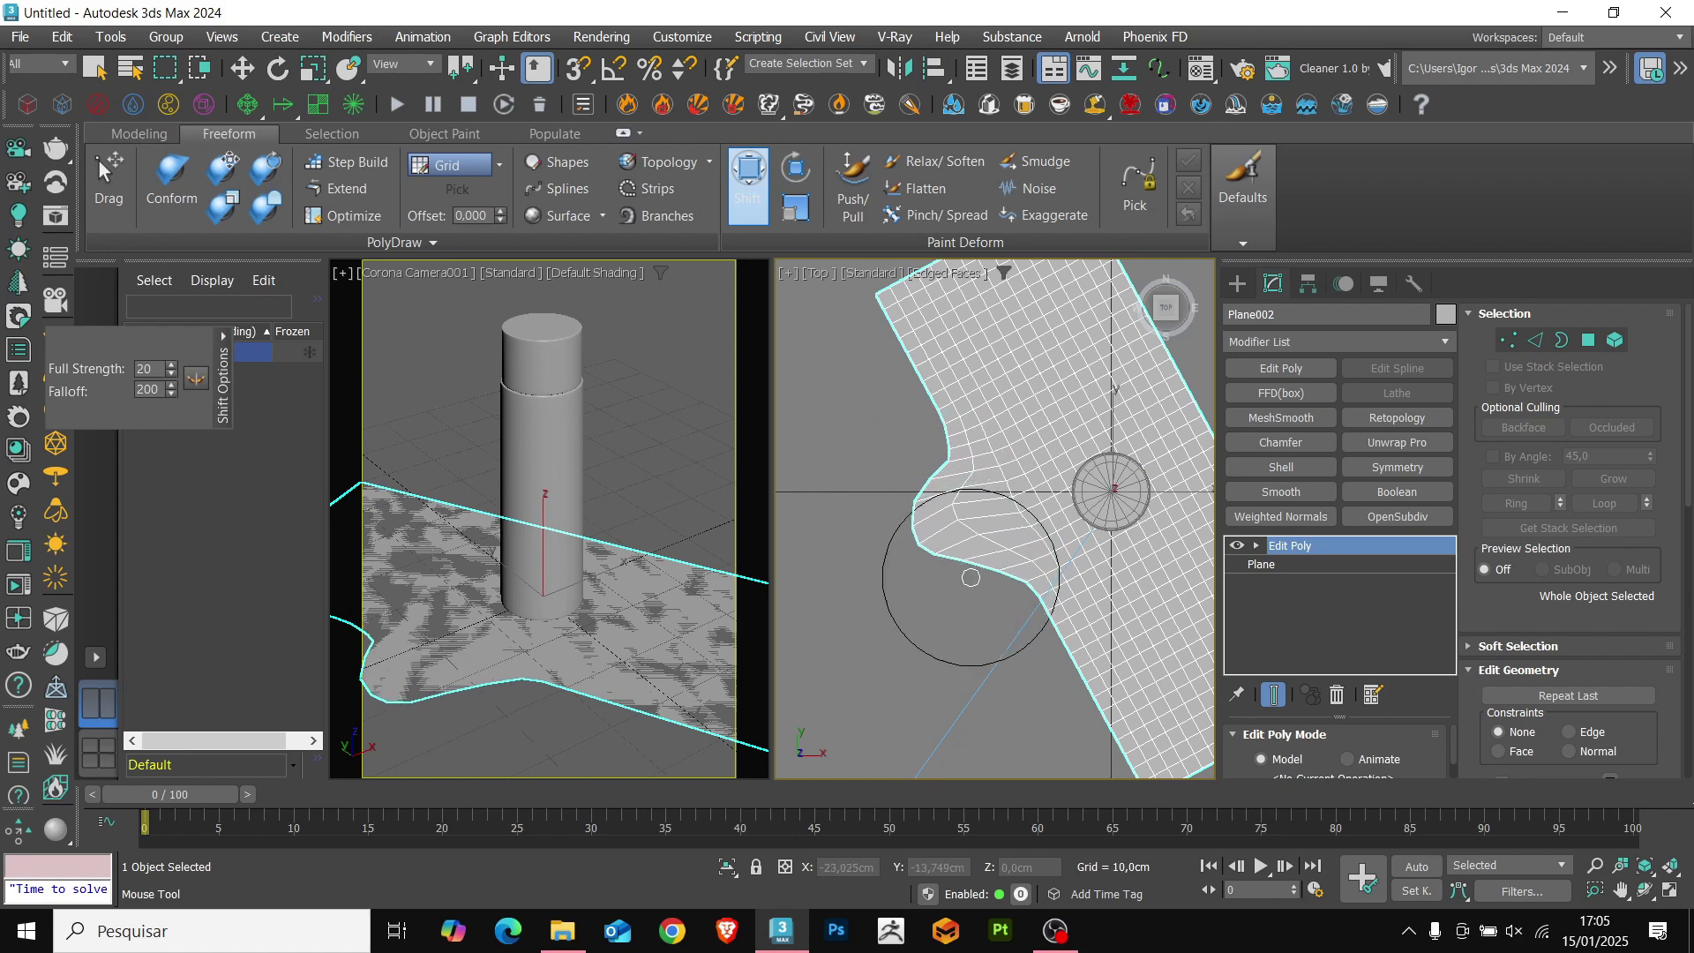
middle_click_drag(987, 607, 948, 586)
mouse_move(990, 587)
left_mouse_down()
mouse_move(1043, 544)
mouse_move(969, 532)
mouse_move(900, 485)
left_mouse_up()
middle_click_drag(903, 469, 923, 579)
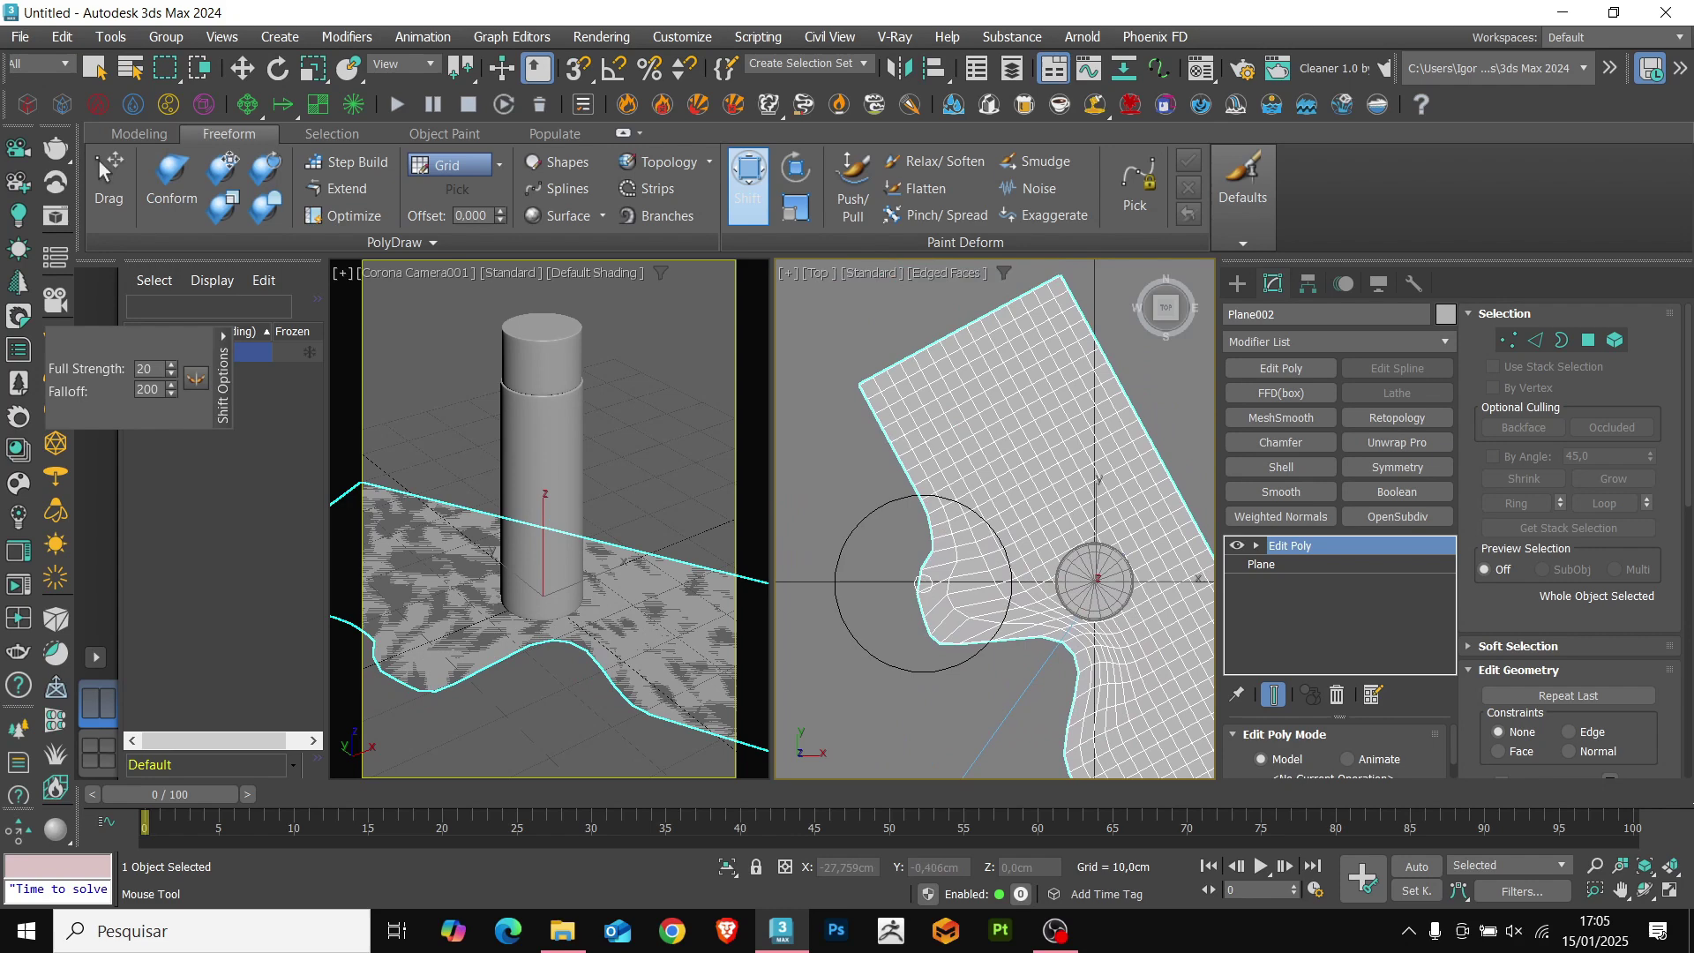
Use Freeform Shift in the top view to bulge and indent the smaller plane's remaining edges into an irregular puddle outline around the bottle.
scroll(922, 578, "down", 2)
left_click_drag(906, 540, 945, 485)
mouse_move(945, 418)
left_mouse_down()
mouse_move(941, 397)
mouse_move(976, 362)
left_mouse_up()
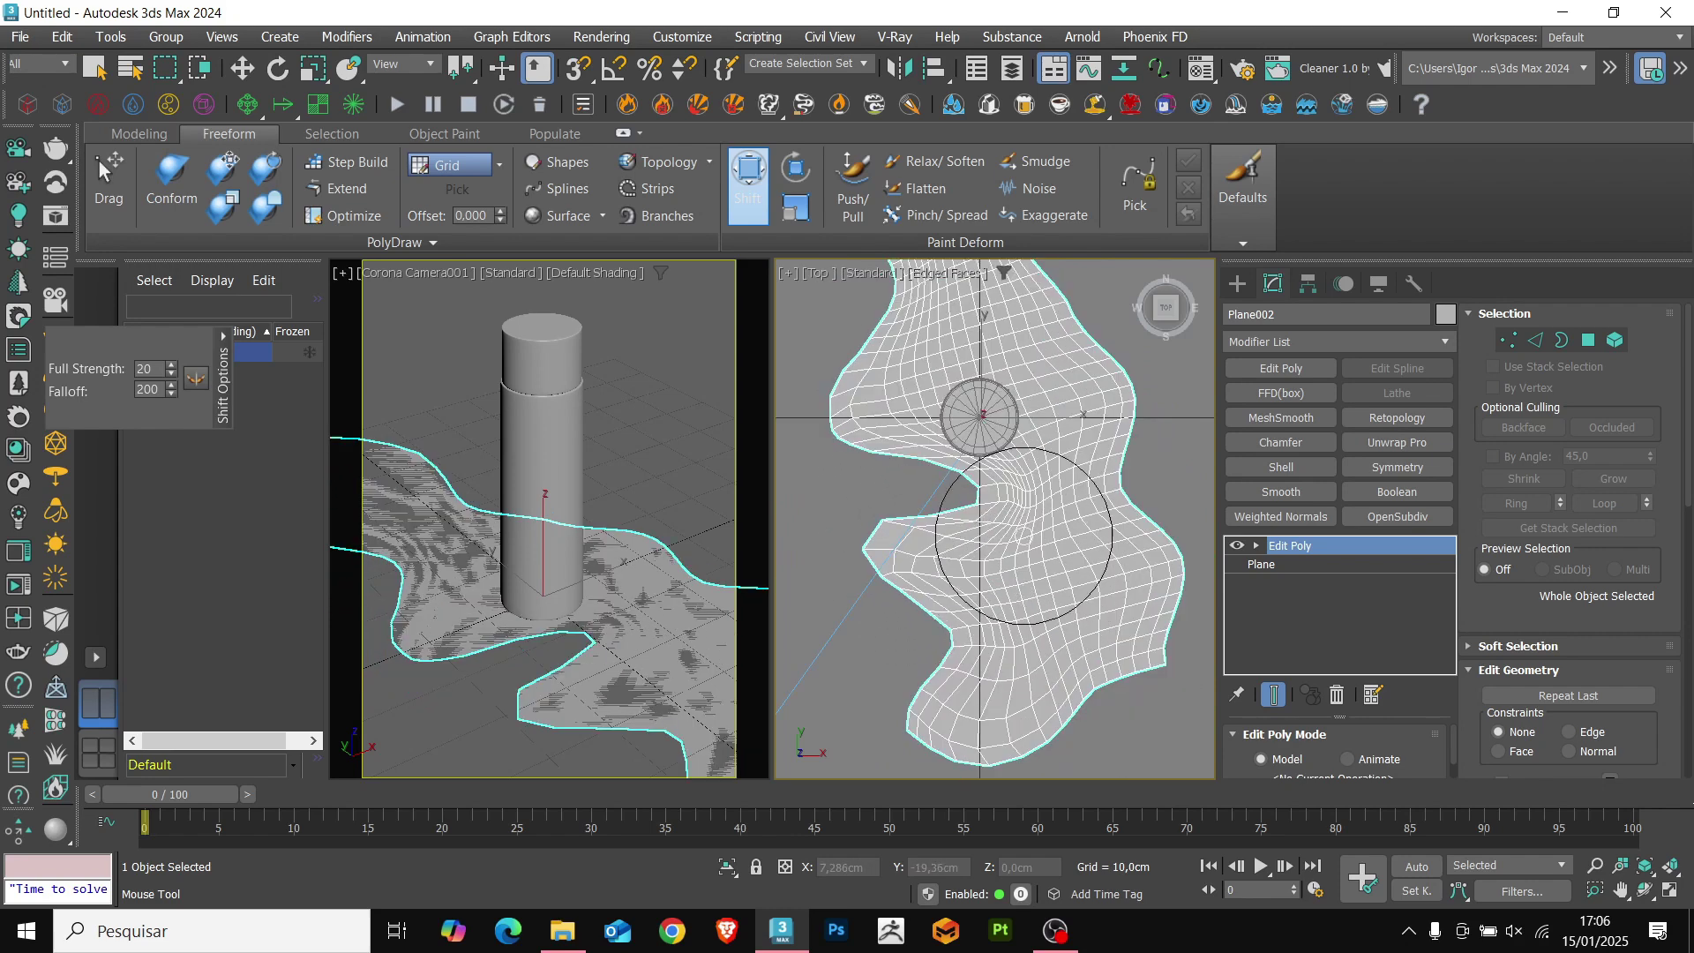
middle_click_drag(1024, 535, 938, 655)
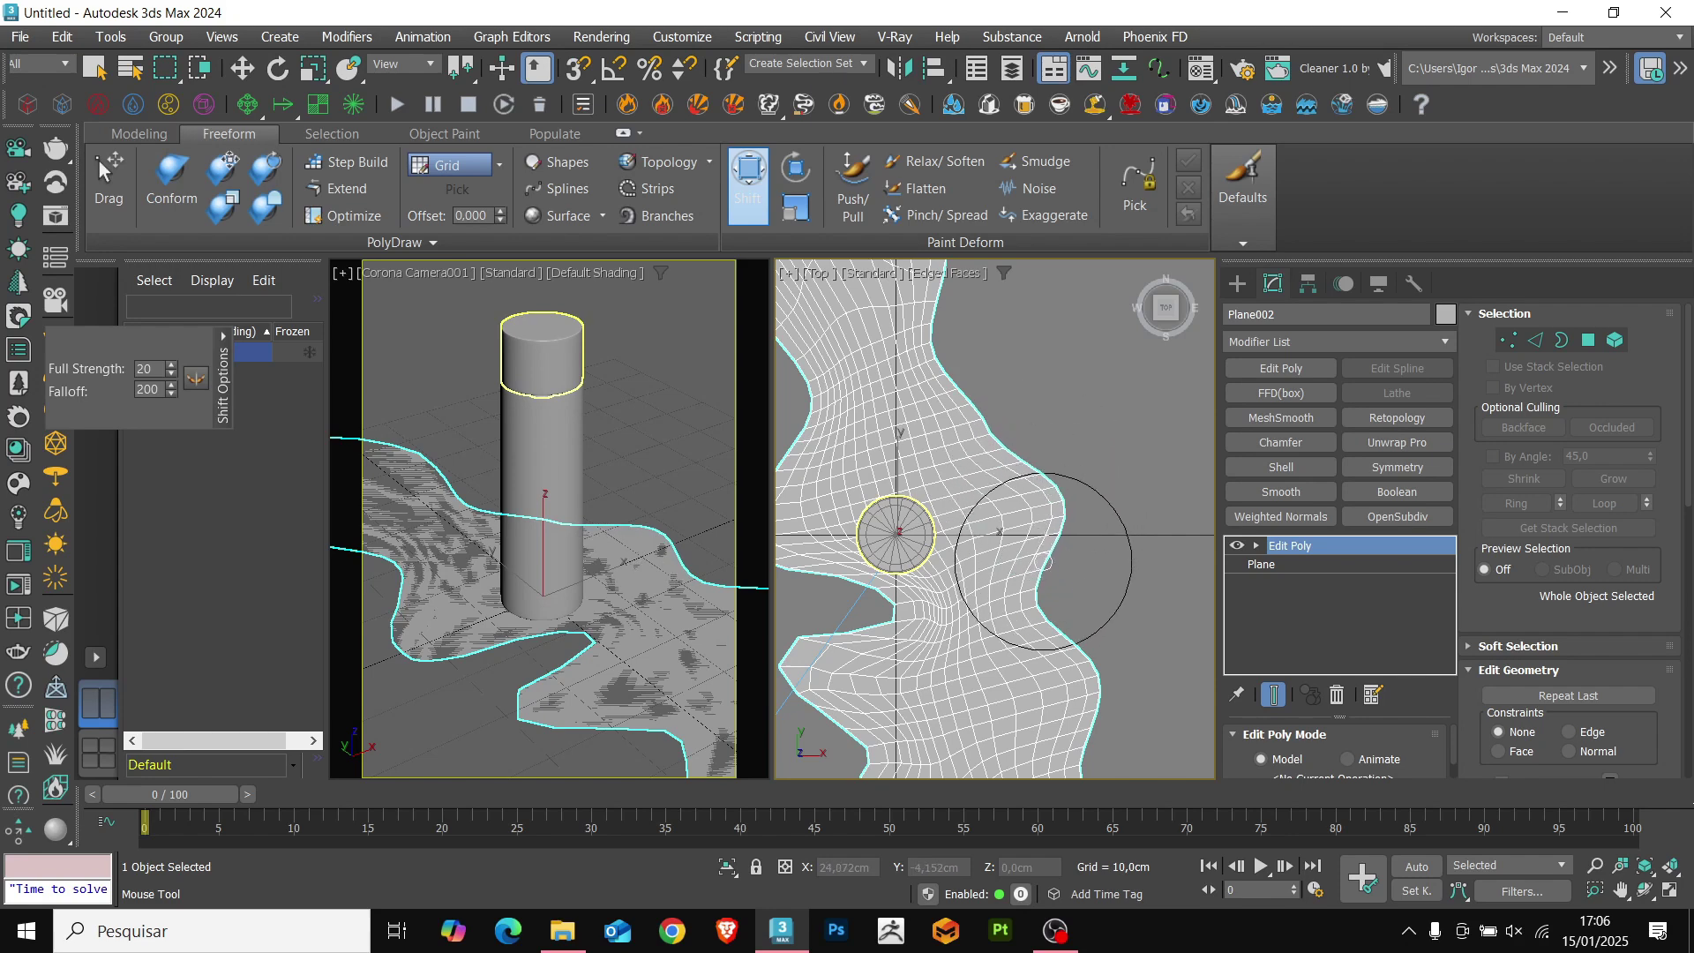
middle_click_drag(951, 378, 937, 503)
left_click_drag(934, 394, 946, 385)
middle_click_drag(898, 461, 901, 440)
scroll(901, 439, "down", 2)
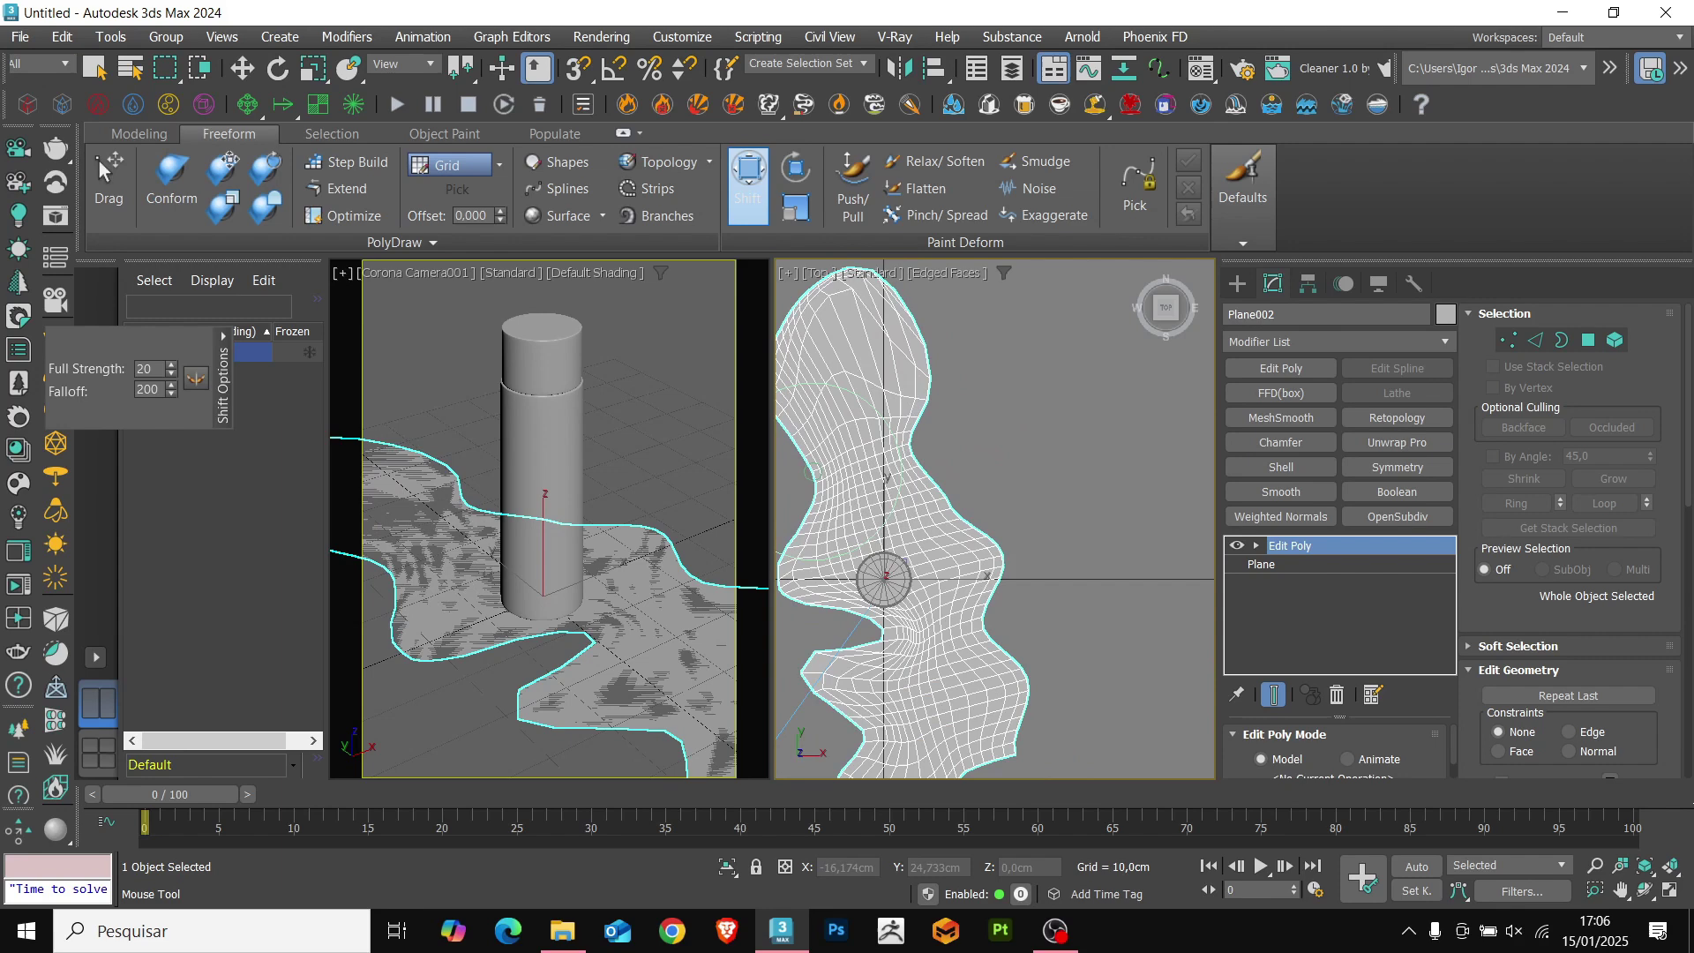
middle_click_drag(847, 502, 954, 419)
key("w")
middle_click_drag(997, 554, 978, 548)
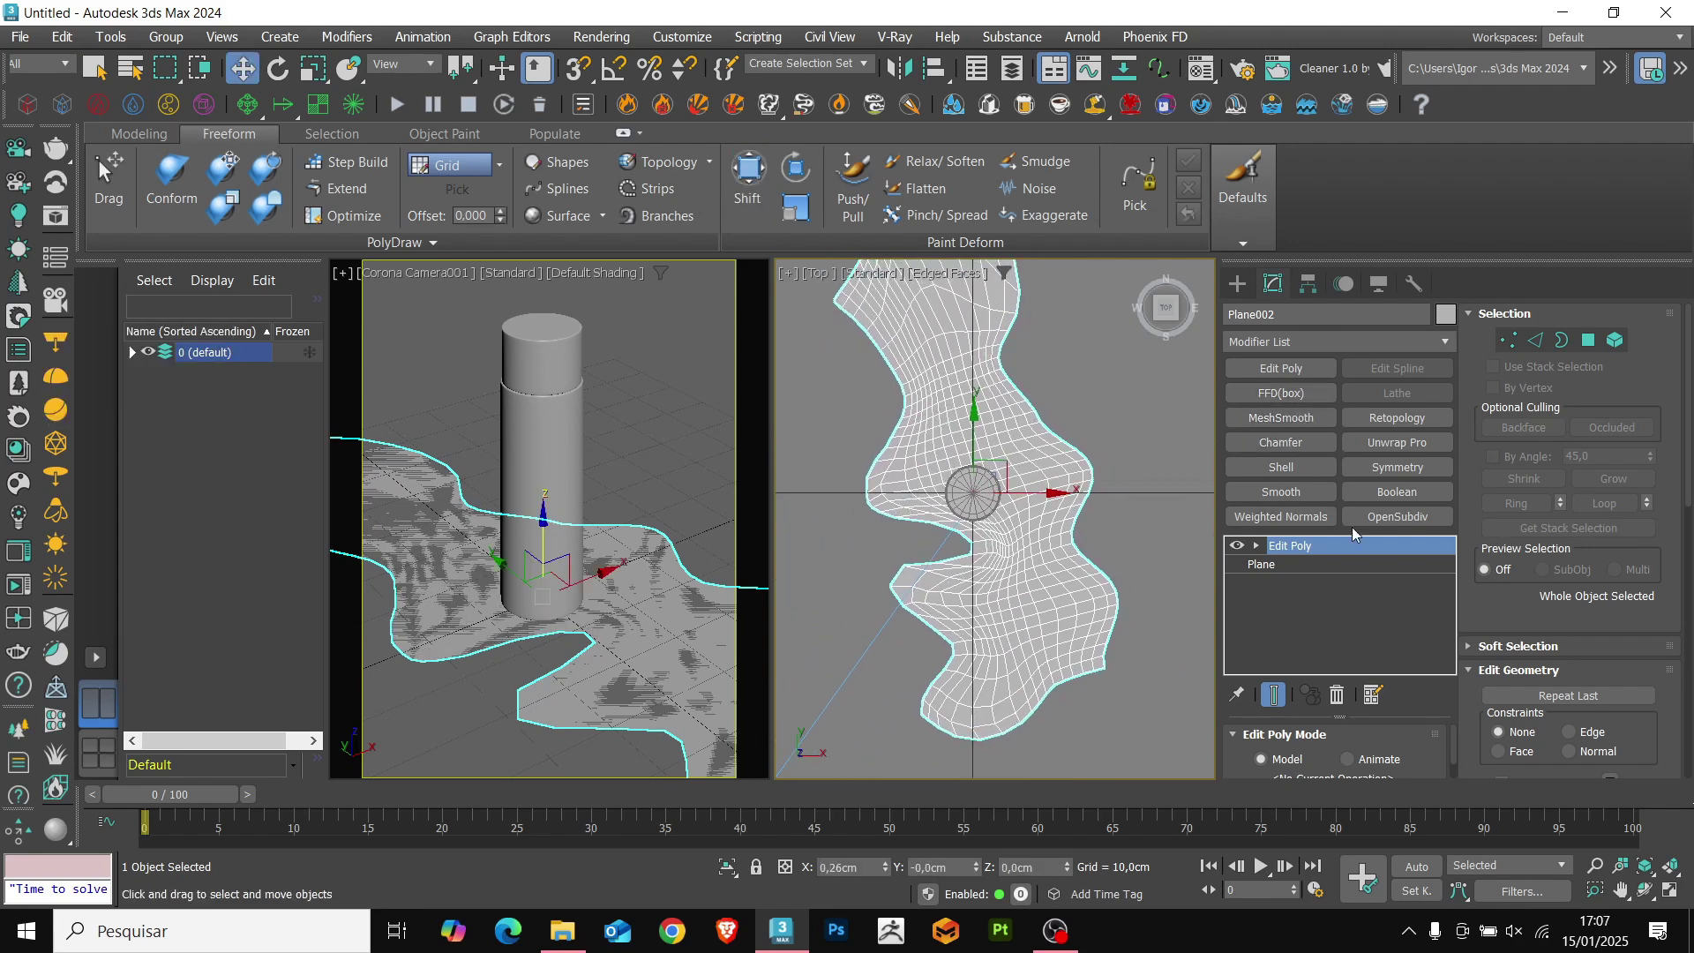
Add an OpenSubdiv modifier above the plane's Edit Poly and use Freeform Shift on the Edit Poly level to refine the lobes in front of the bottle.
left_click(1423, 519)
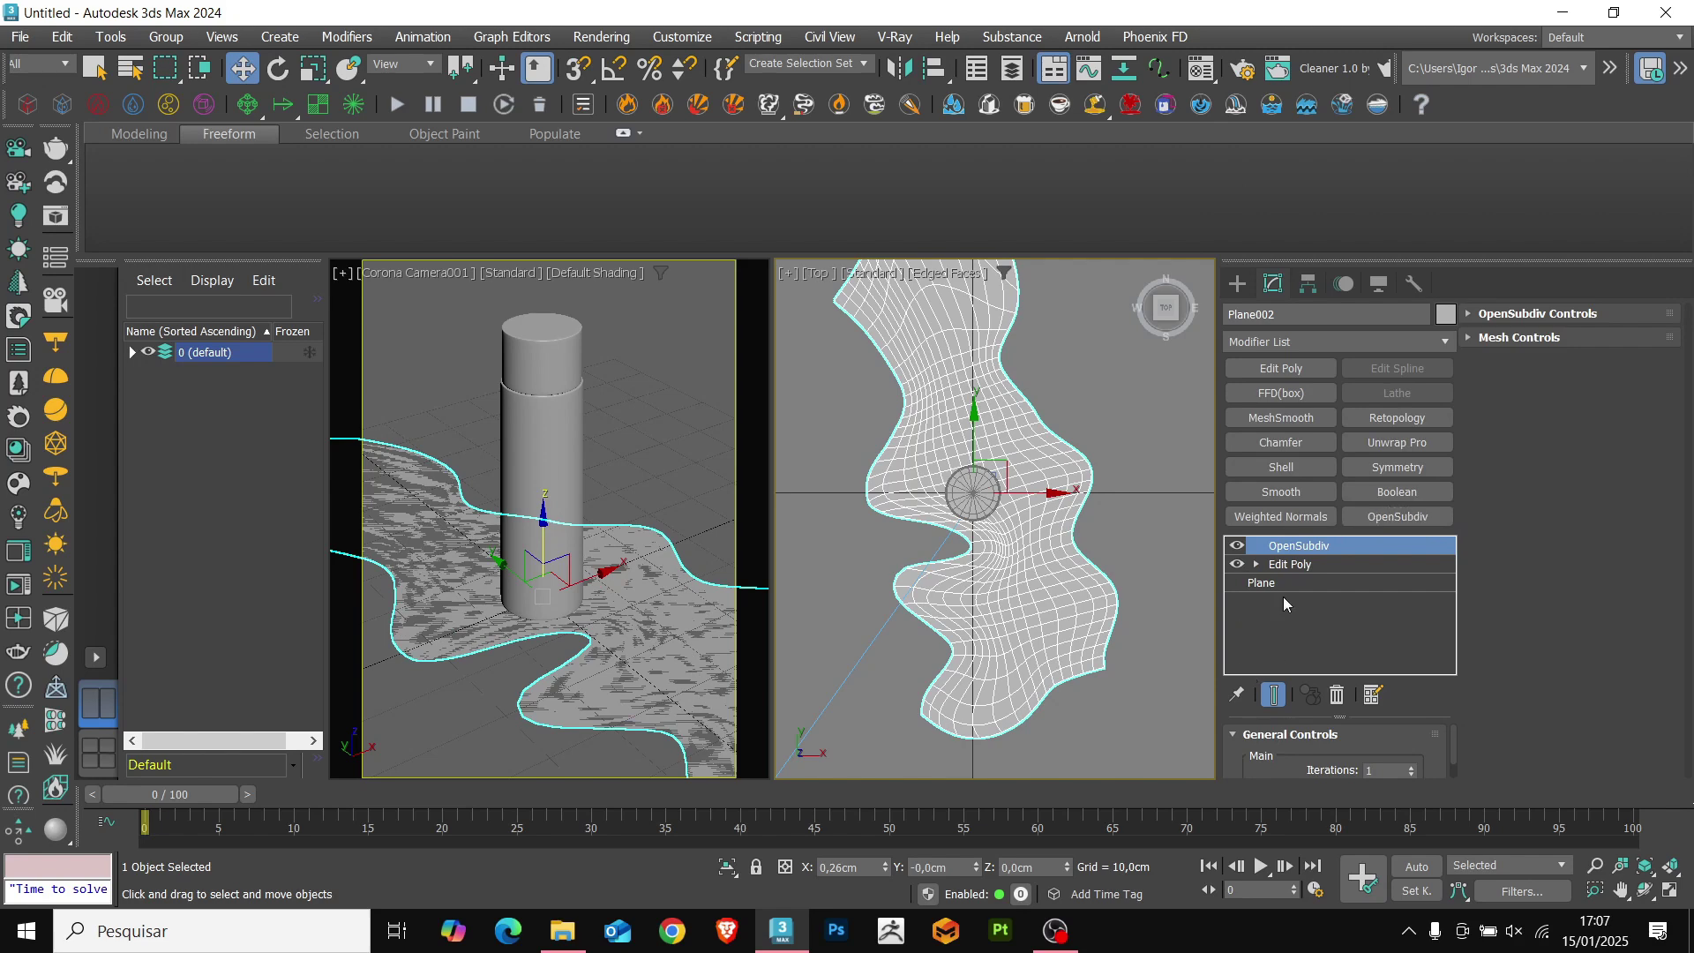
left_click(1290, 564)
left_click(748, 181)
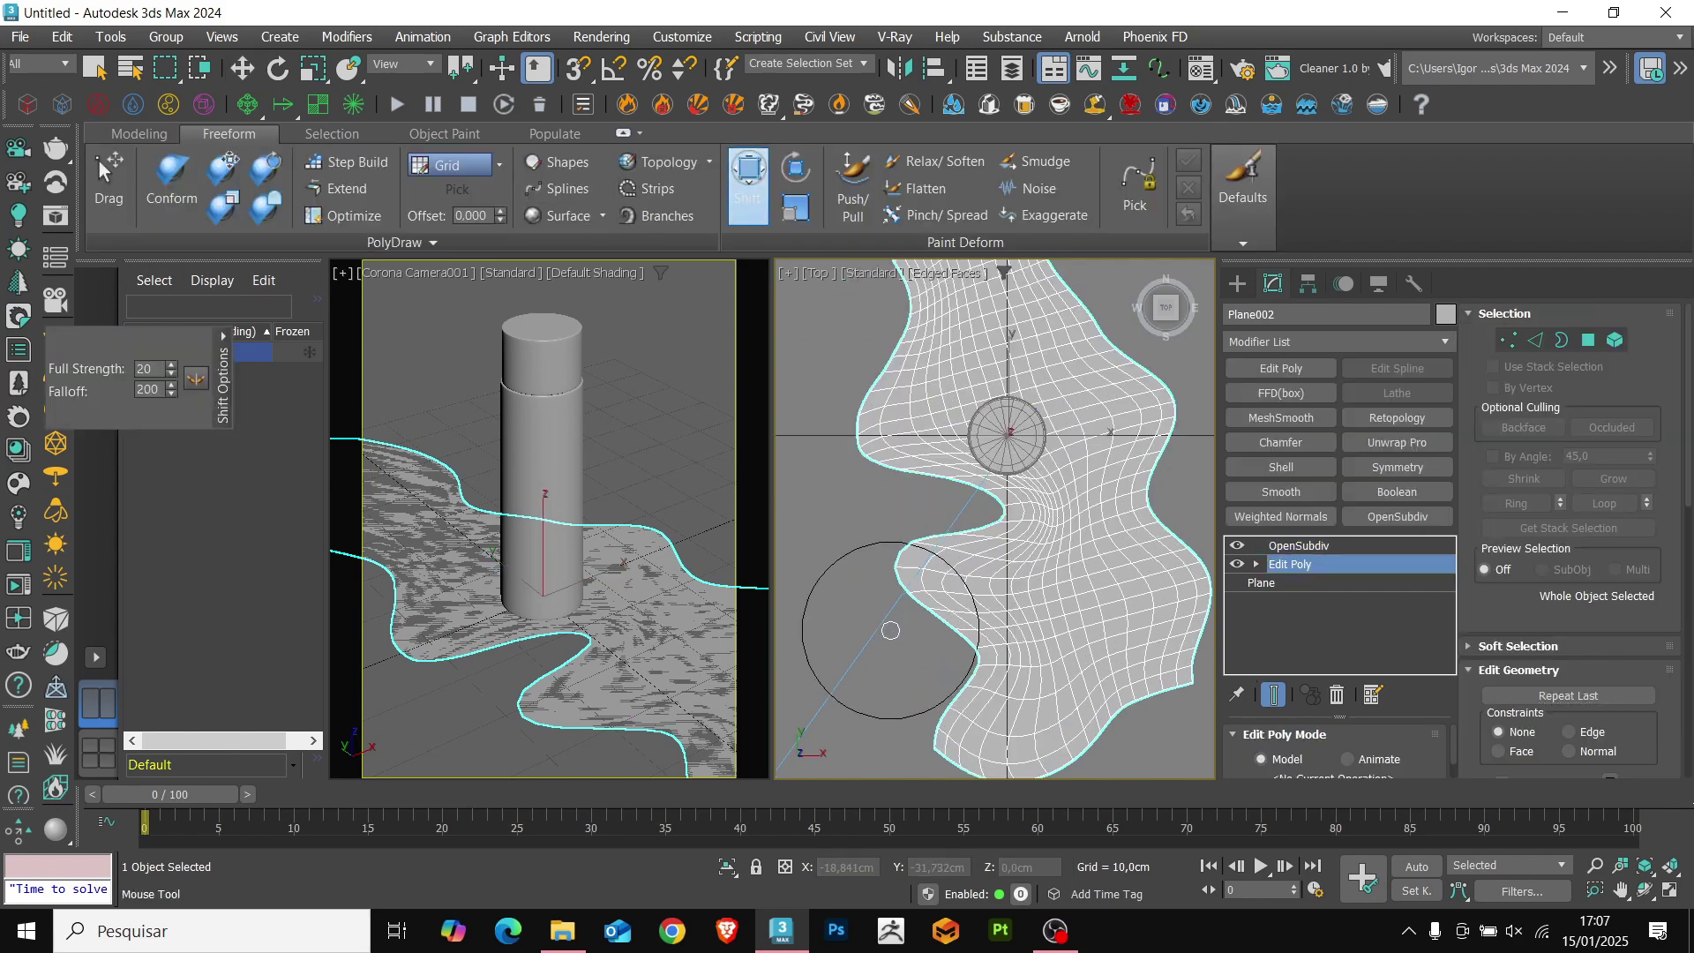
left_click_drag(891, 630, 901, 577)
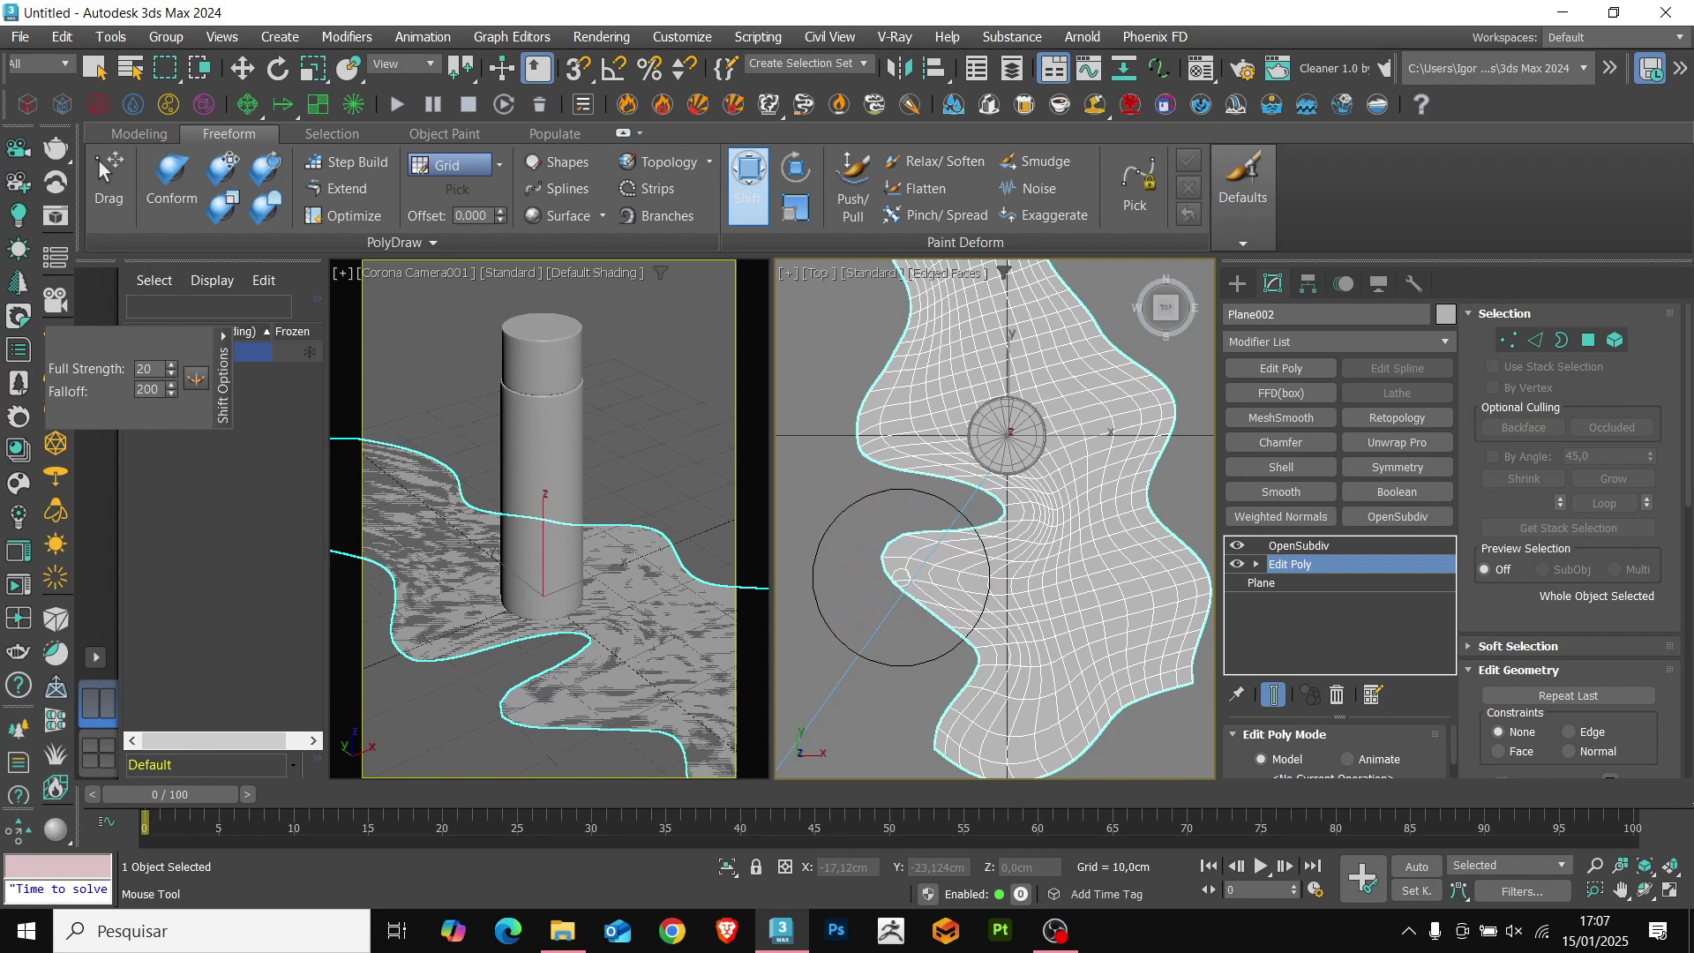
middle_click_drag(946, 642, 947, 606)
left_click_drag(969, 615, 963, 589)
mouse_move(964, 668)
left_mouse_down()
mouse_move(944, 666)
mouse_move(939, 641)
left_mouse_up()
scroll(950, 662, "up", 2)
left_click_drag(908, 734, 979, 680)
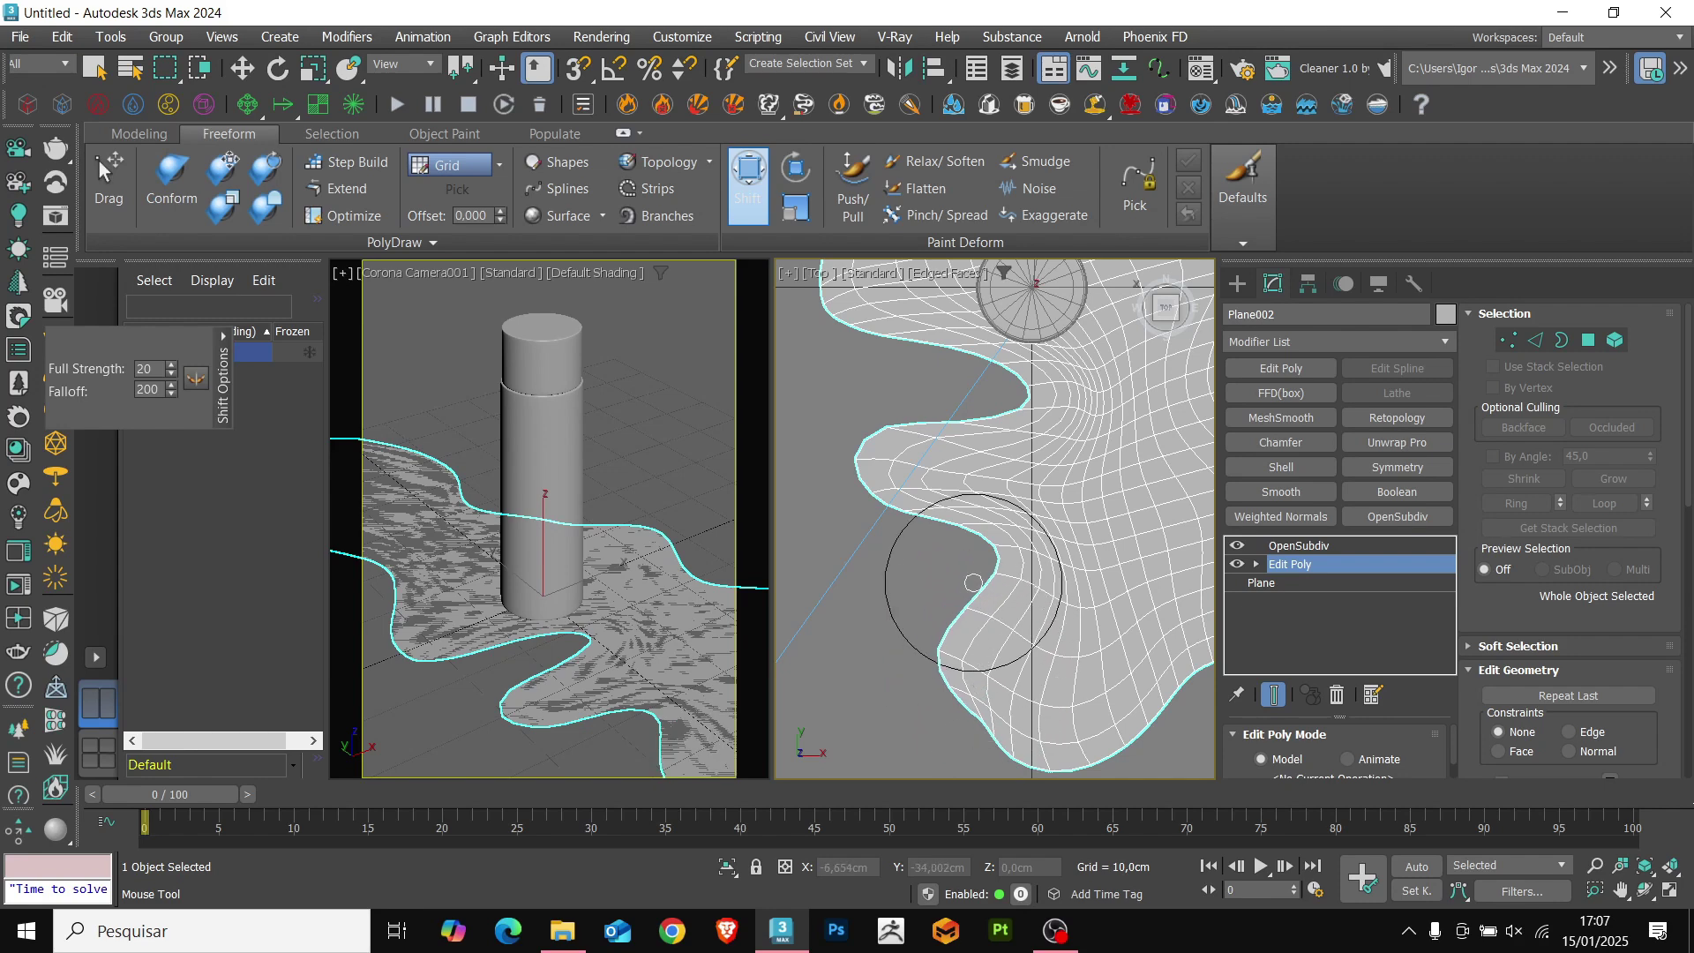
Reshape the puddle's outline on the stretch behind the bottle with Freeform Shift in the top view.
middle_click_drag(973, 582, 1014, 634)
middle_click_drag(986, 312, 960, 582)
scroll(961, 580, "down", 2)
mouse_move(958, 499)
left_mouse_down()
mouse_move(973, 501)
mouse_move(879, 389)
left_mouse_up()
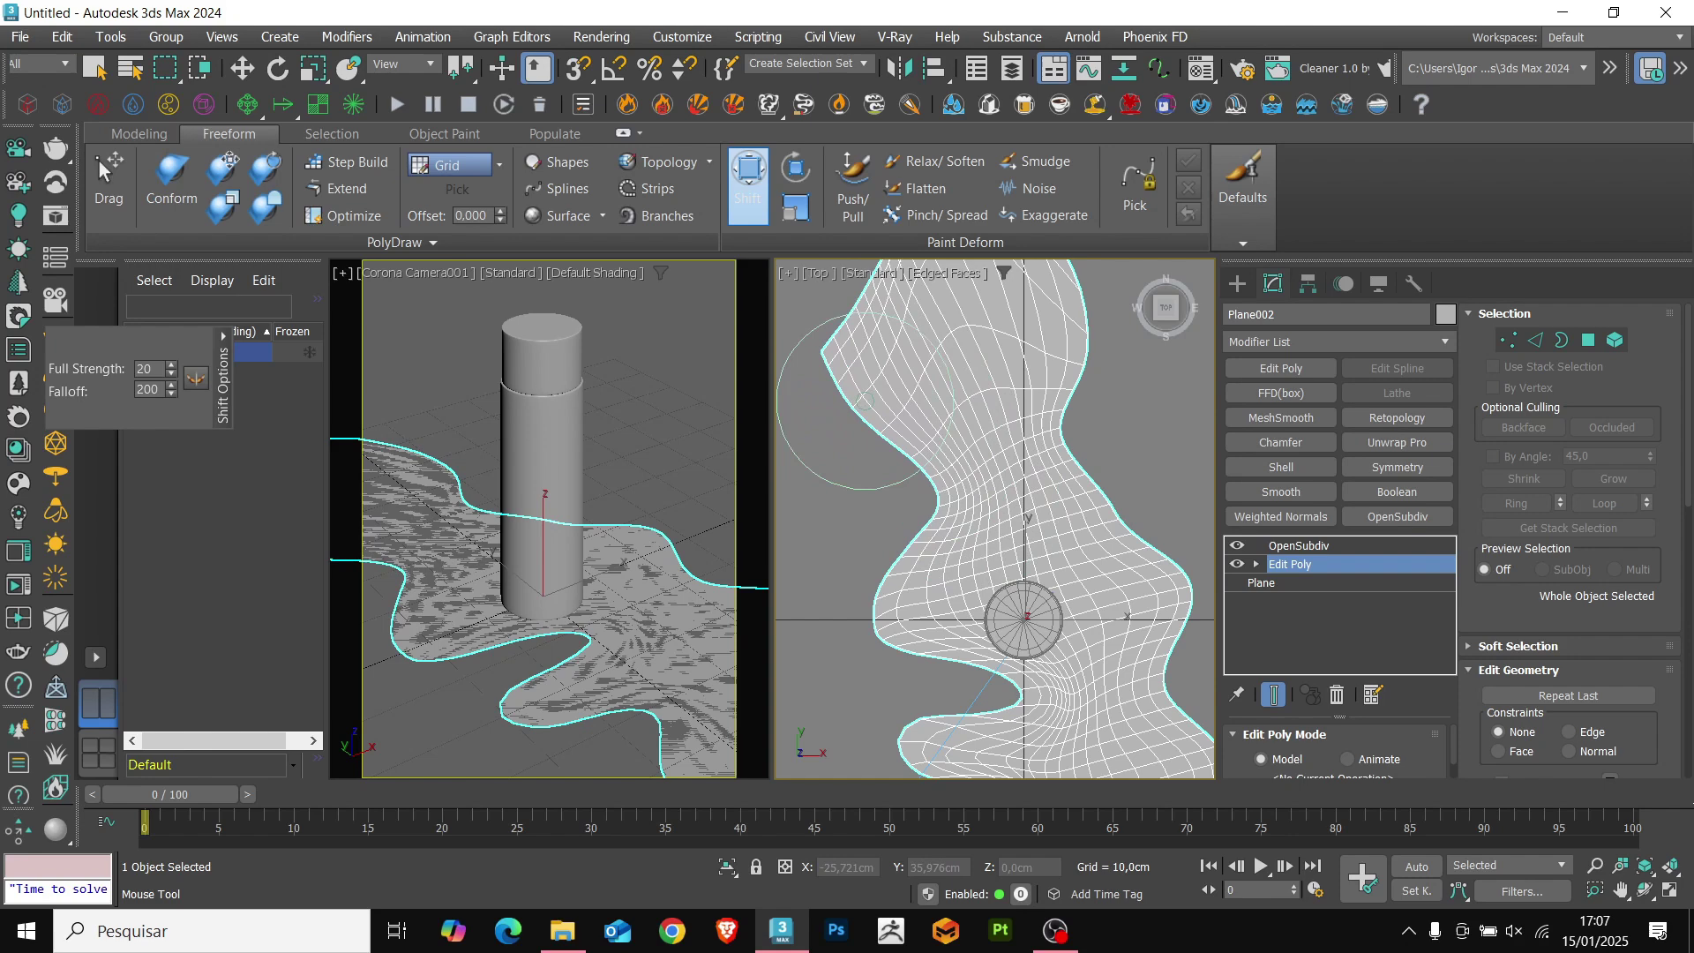
middle_click_drag(1026, 611, 1004, 549)
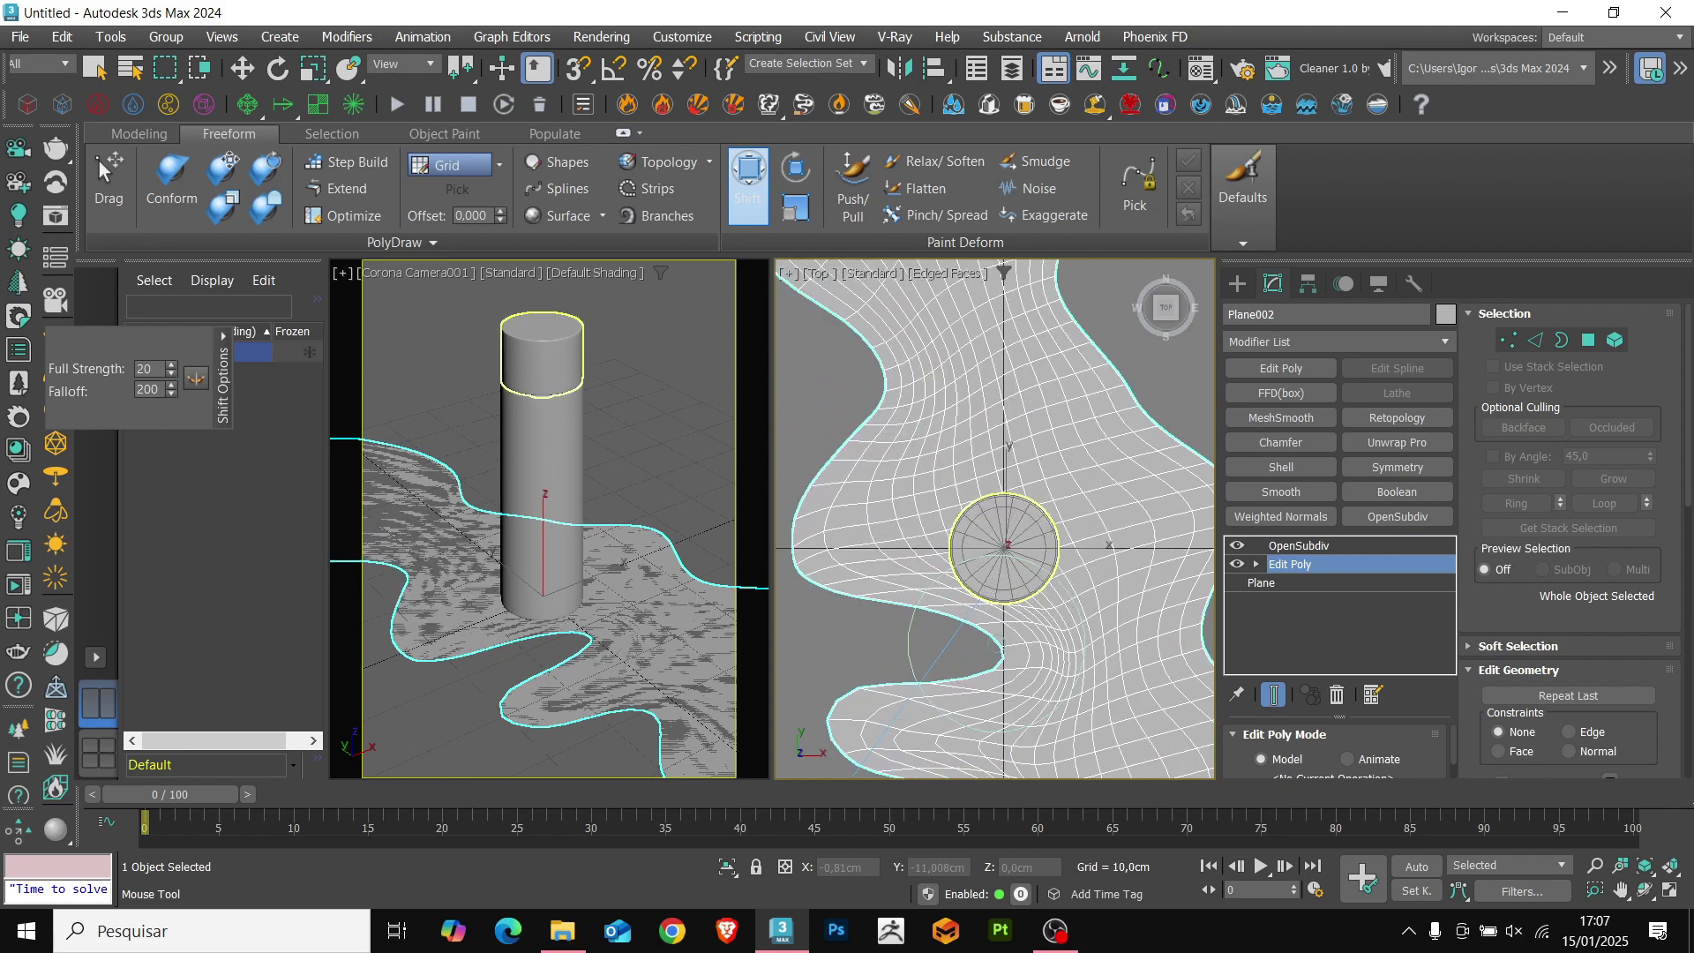
Set the plane's OpenSubdiv iterations to 2 and collapse its modifier stack to an Editable Poly.
key("w")
key("z")
scroll(961, 582, "up", 2)
left_click(1355, 541)
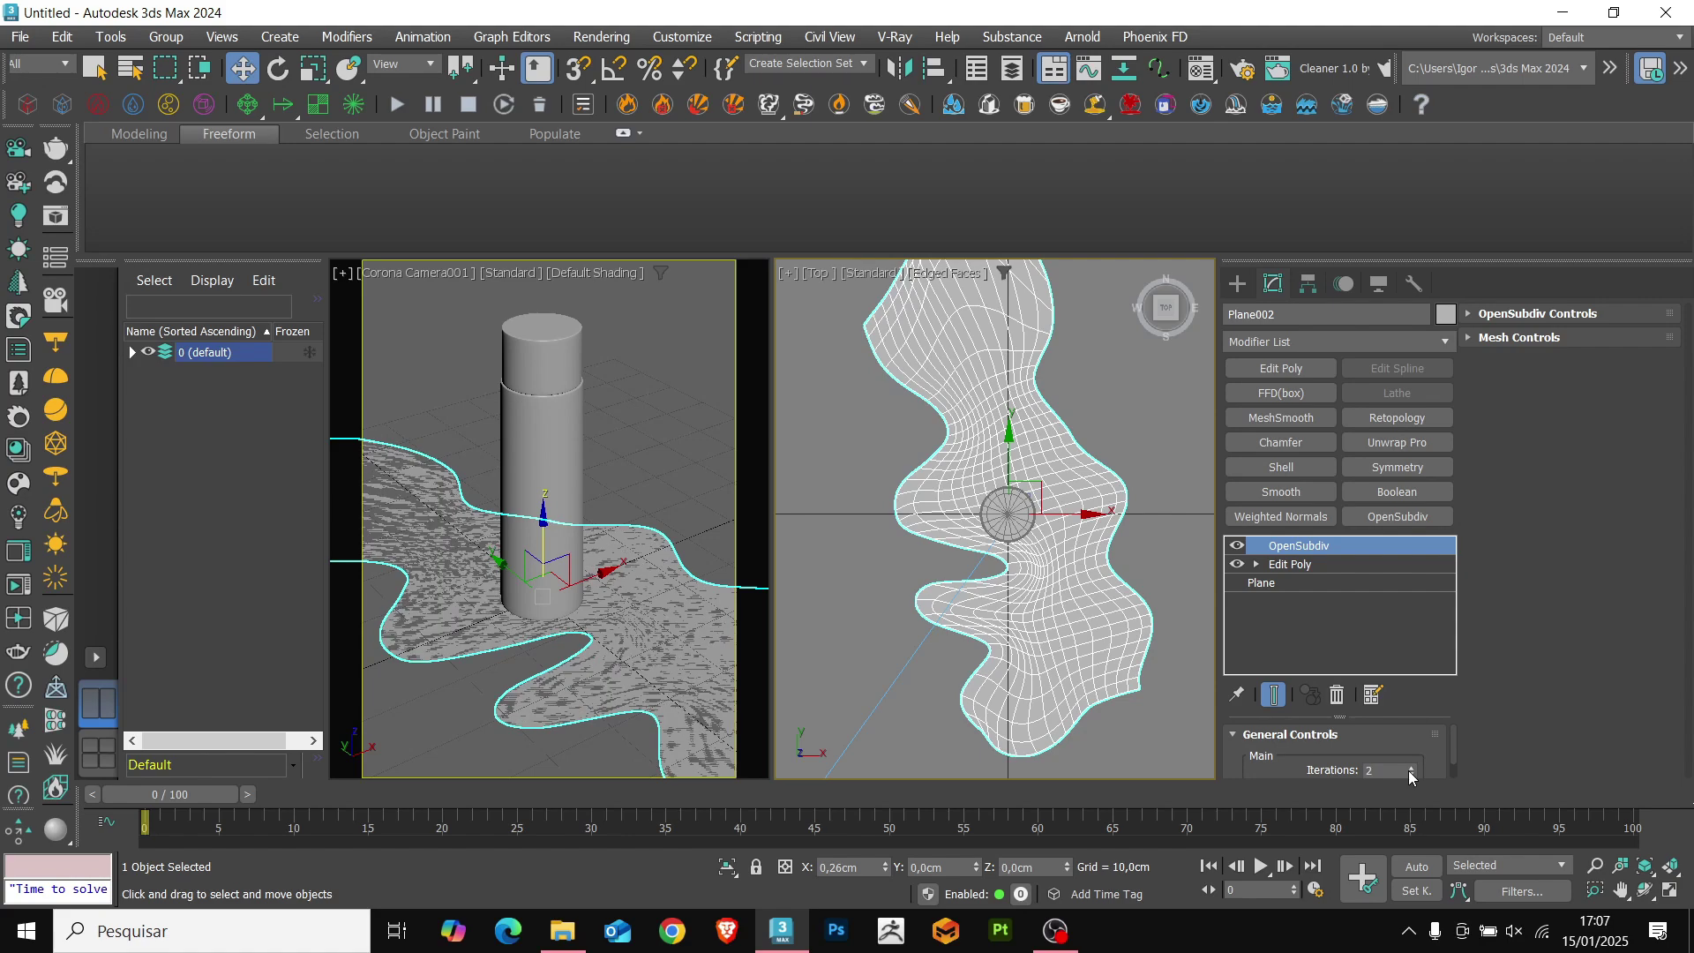
mouse_move(887, 536)
middle_mouse_down()
mouse_move(885, 502)
mouse_move(886, 553)
middle_mouse_up()
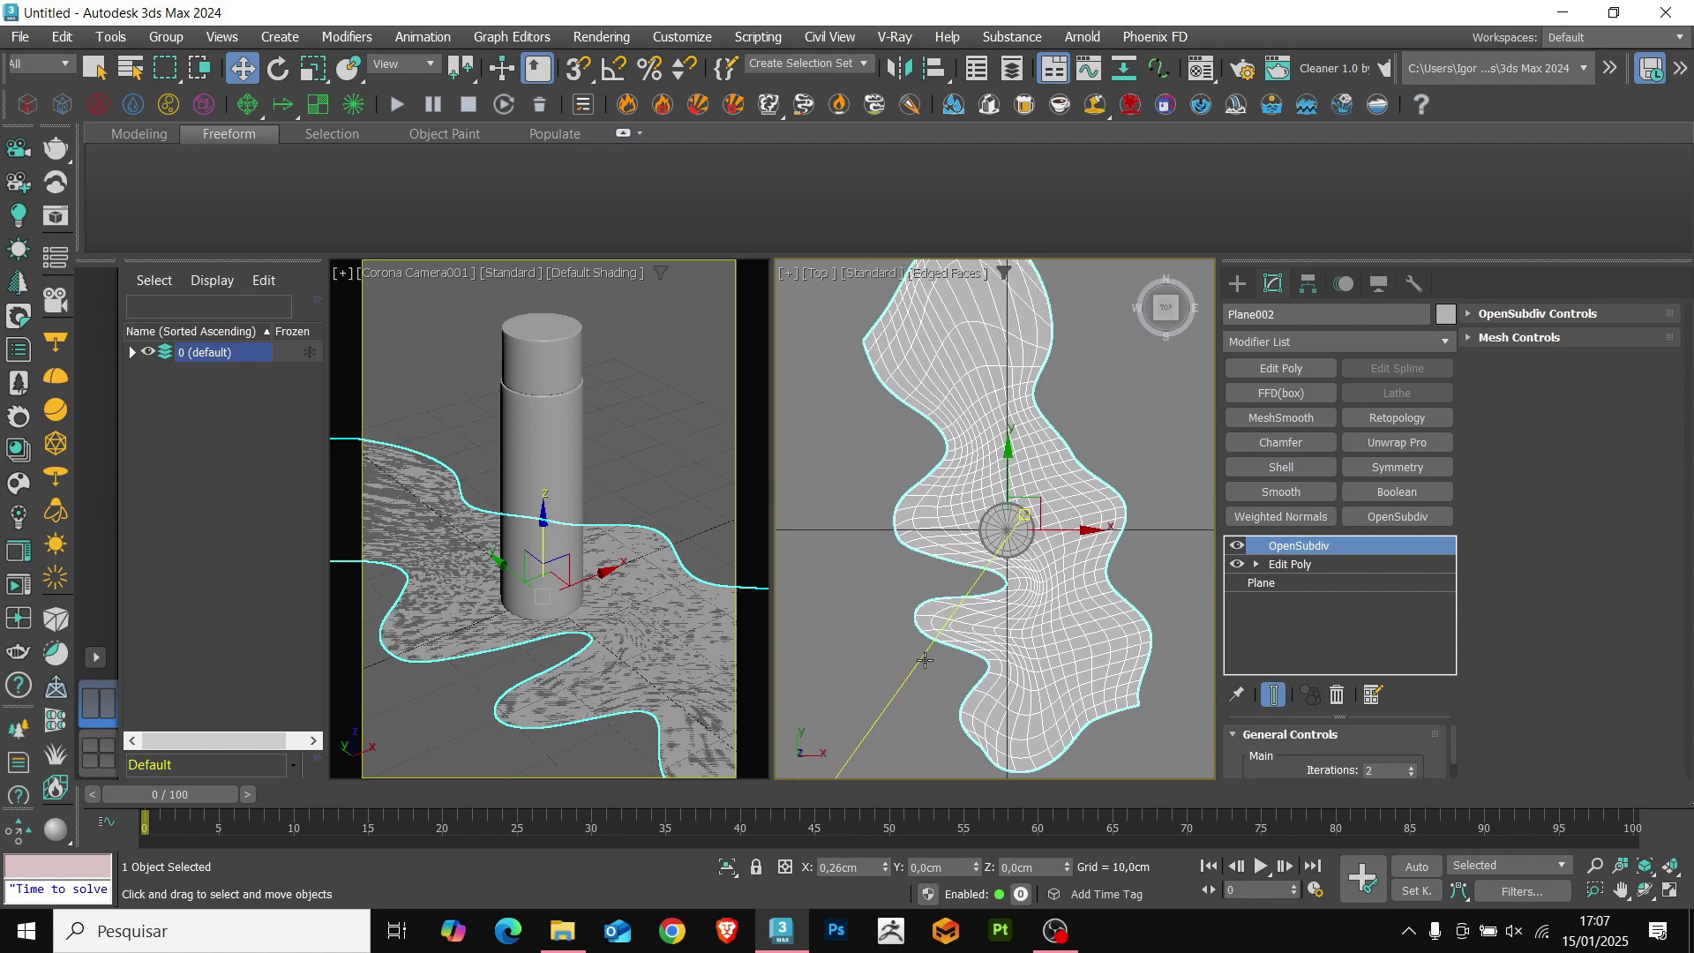
key("ctrl+t")
Examine the puddle plane's smoothed outline and mesh density around the bottle base, with and without edged faces.
scroll(987, 626, "down", 3)
middle_click_drag(987, 627, 1014, 573, "alt")
scroll(1016, 572, "up", 6)
key("F4")
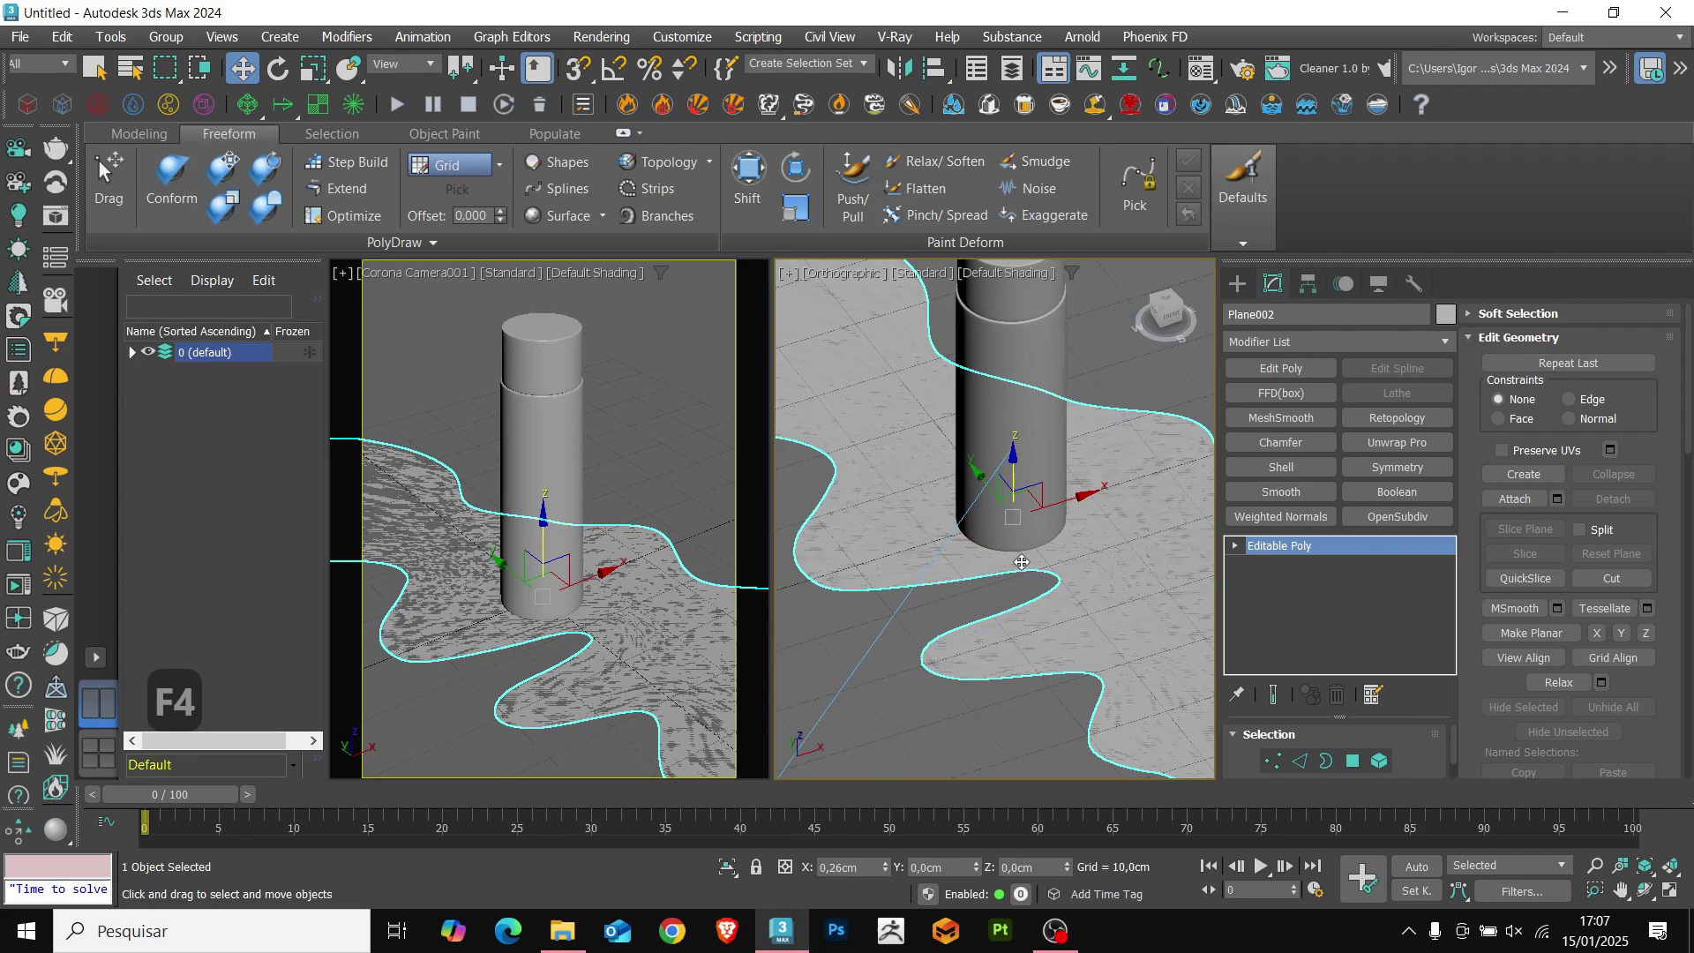
key("F4")
scroll(1032, 555, "up", 3)
key("F4")
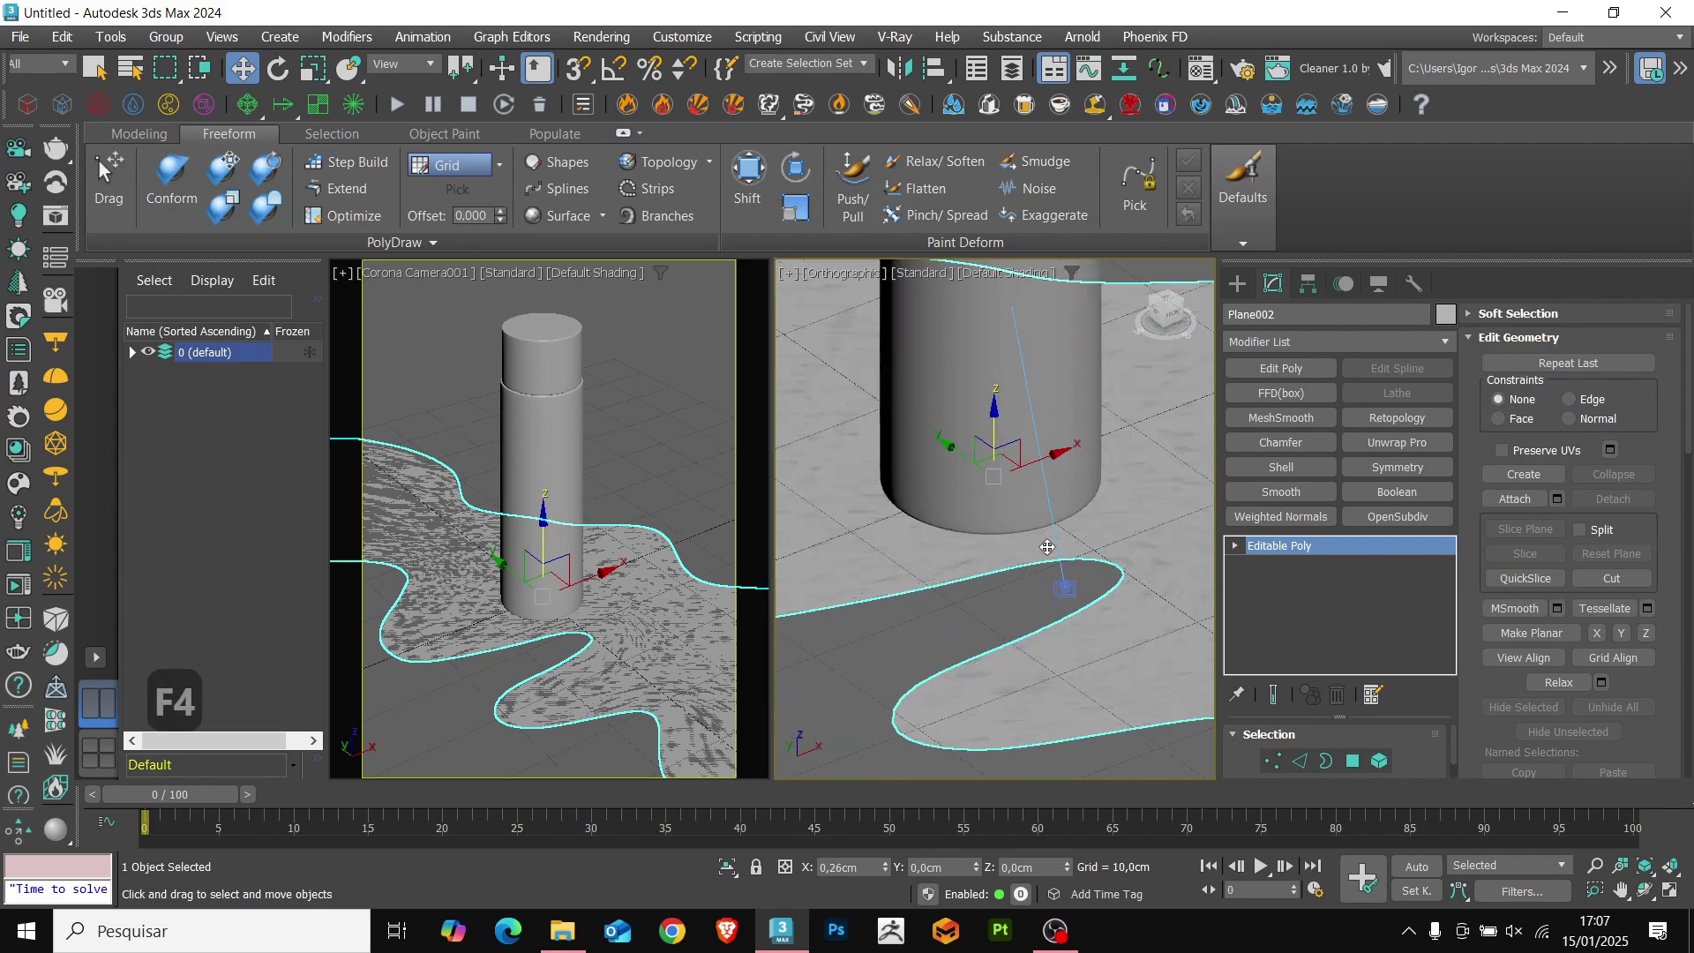
key("F4")
scroll(1047, 547, "down", 5)
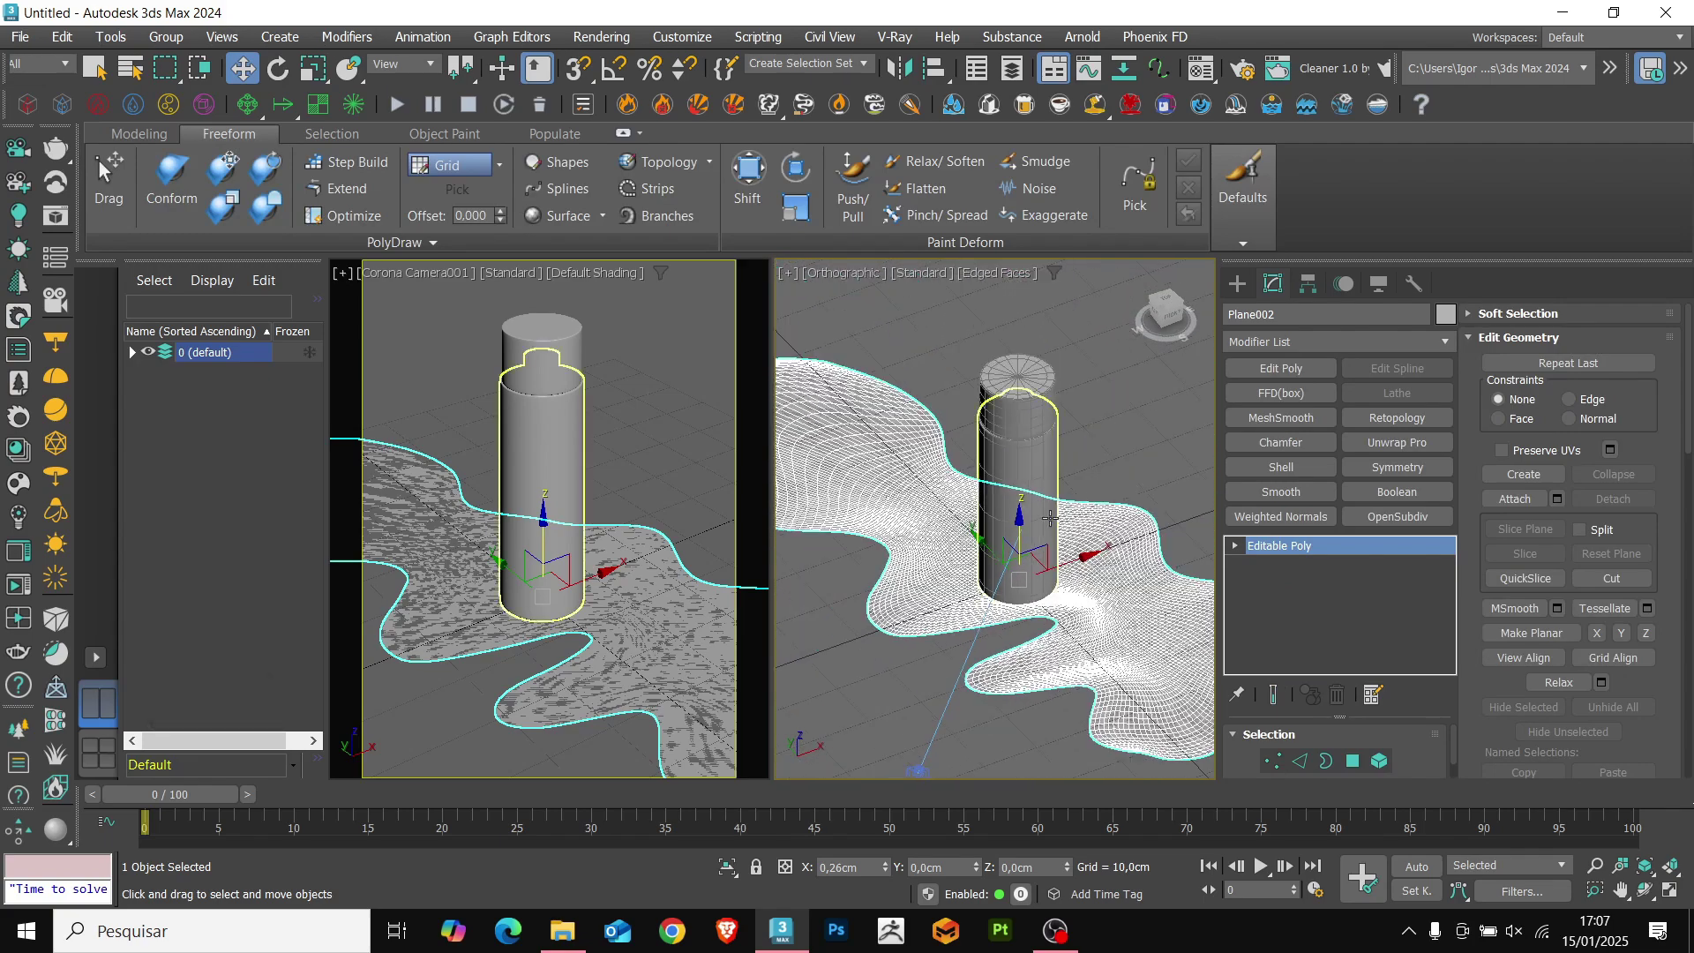
Clone the puddle plane and bottle body, isolate the clones, and thicken the cloned plane with a Shell of 2 cm outer amount.
left_click(1050, 518, "ctrl")
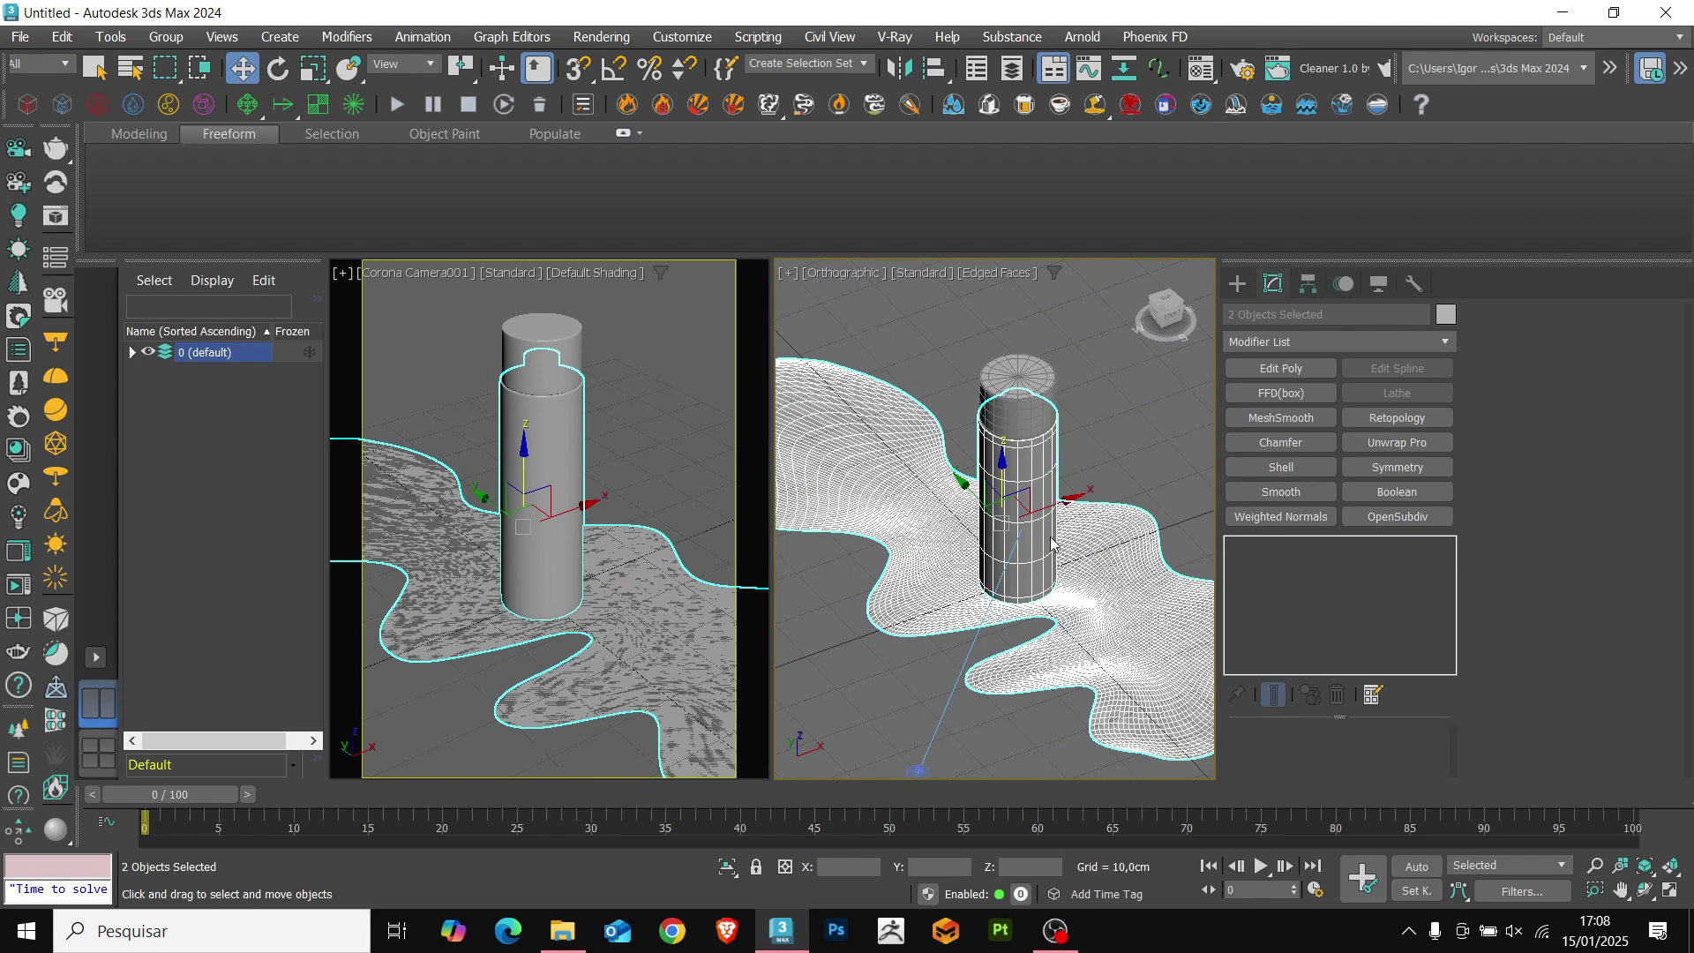
right_click(1052, 543)
left_click(1058, 664)
left_click(790, 427)
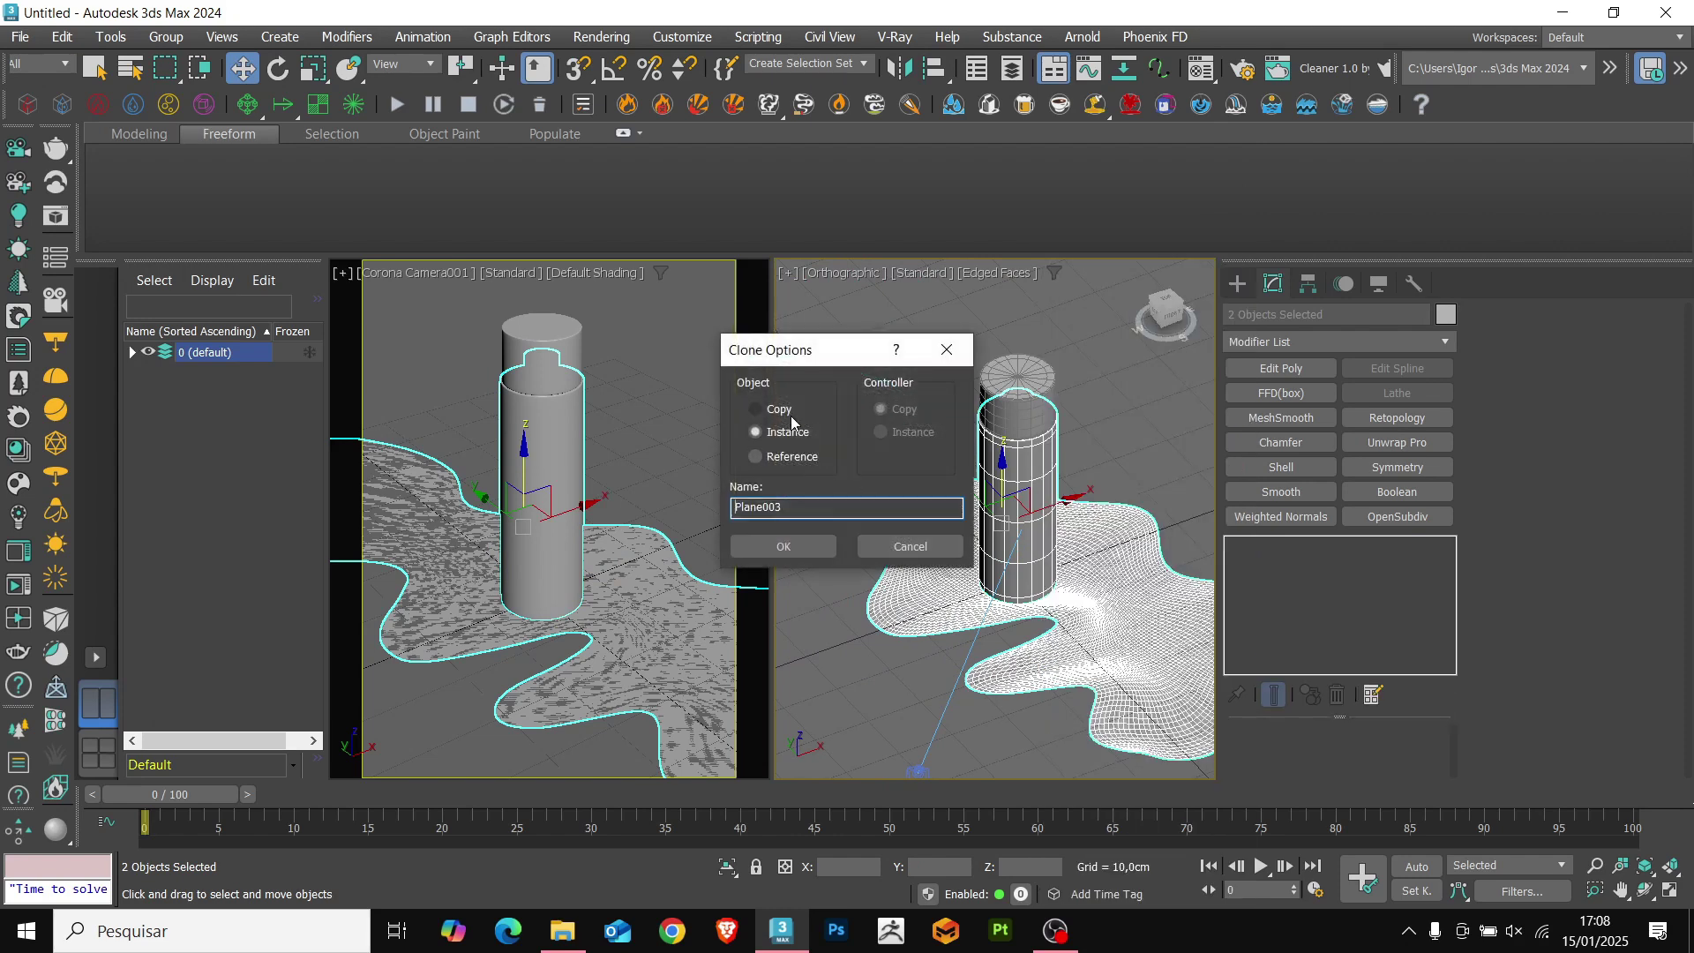
left_click(788, 544)
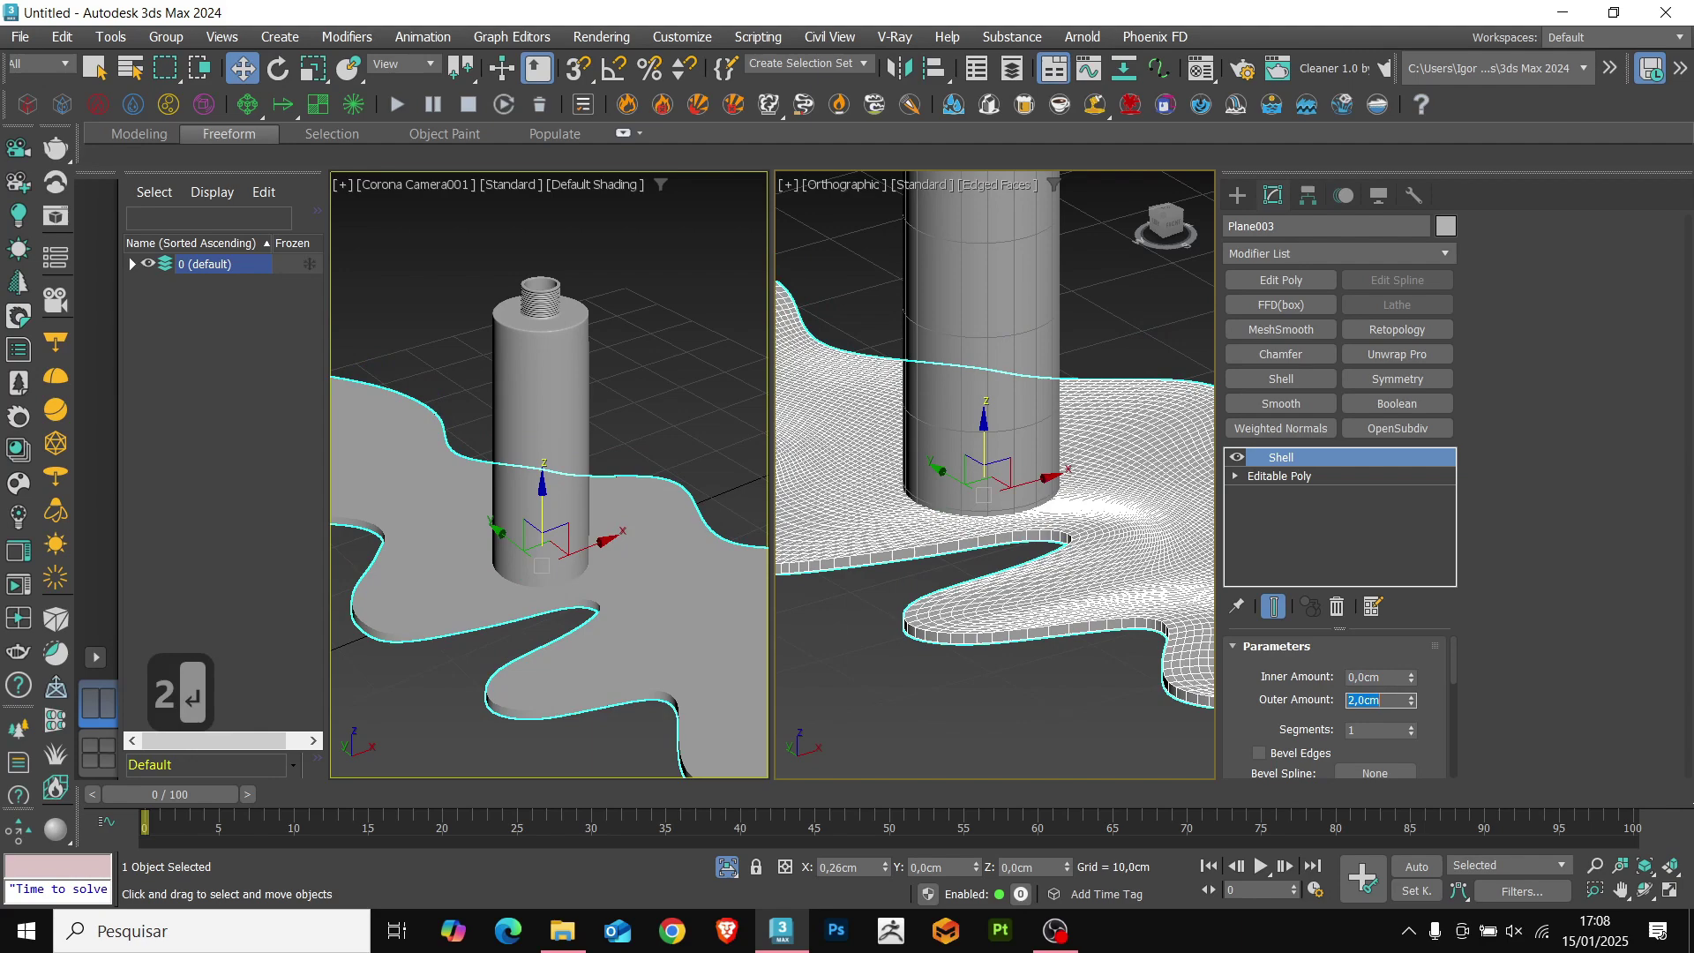
scroll(975, 564, "up", 4)
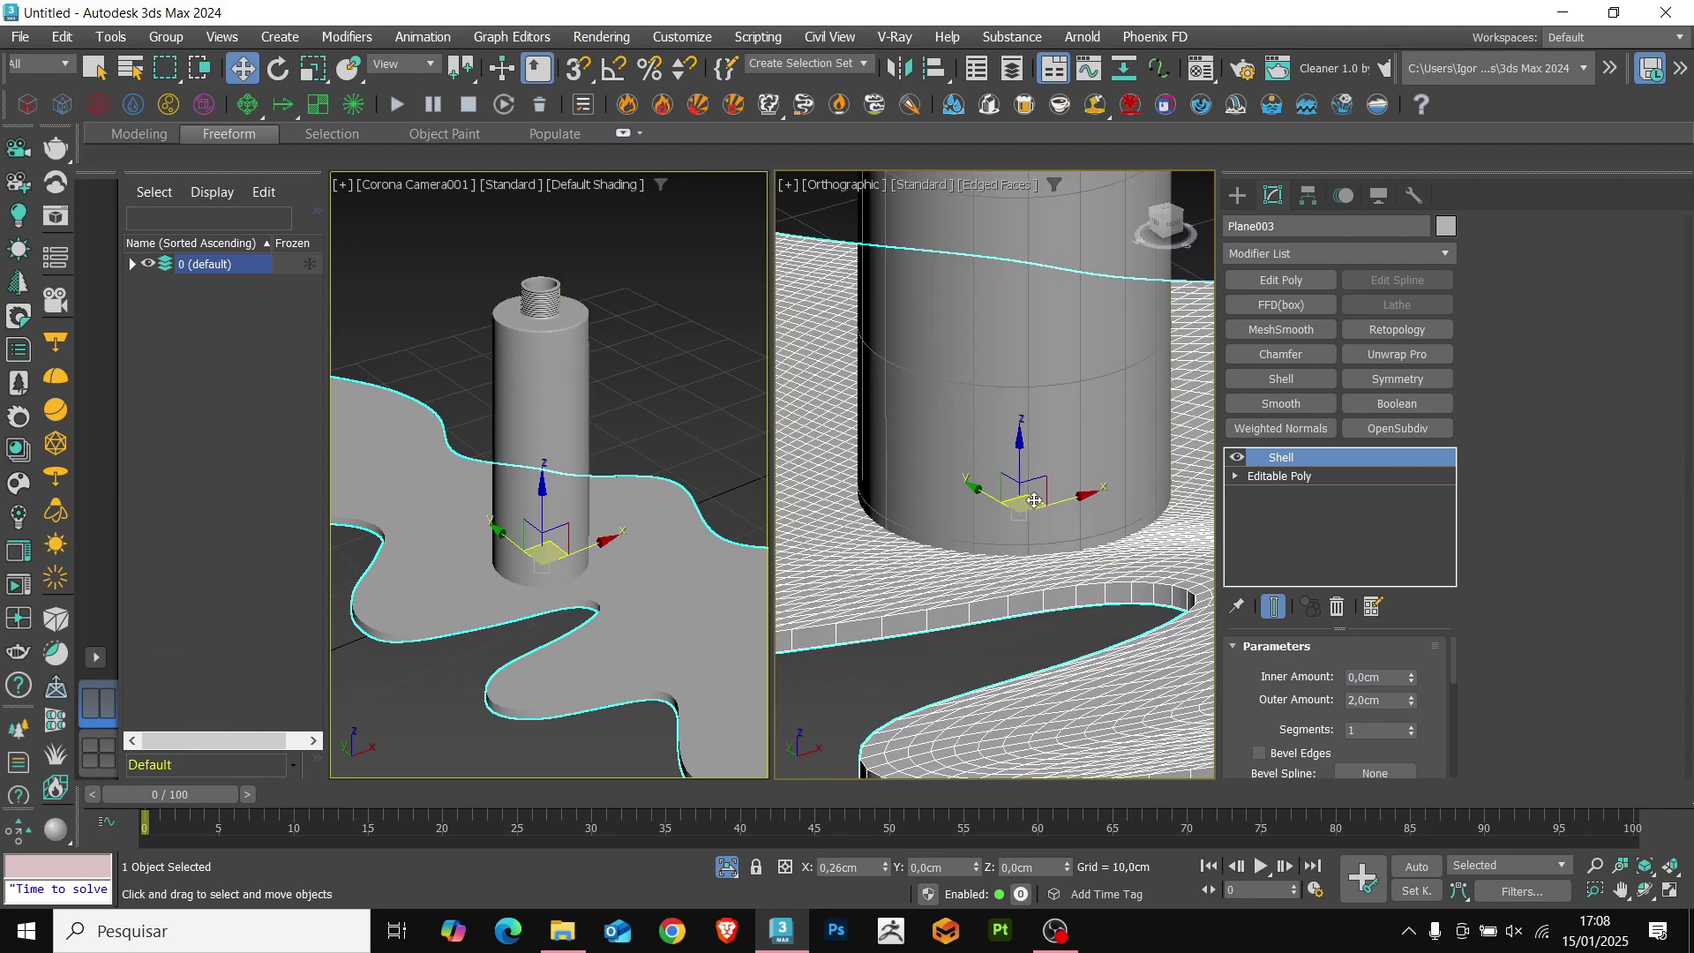
scroll(1001, 528, "down", 4)
Scale the cloned bottle body to 106% in X and Y only and lower it slightly through the thickened puddle.
left_click(1000, 527)
mouse_move(1008, 549)
middle_mouse_down("alt")
mouse_move(1023, 510)
mouse_move(1021, 534)
middle_mouse_up("alt")
key("r")
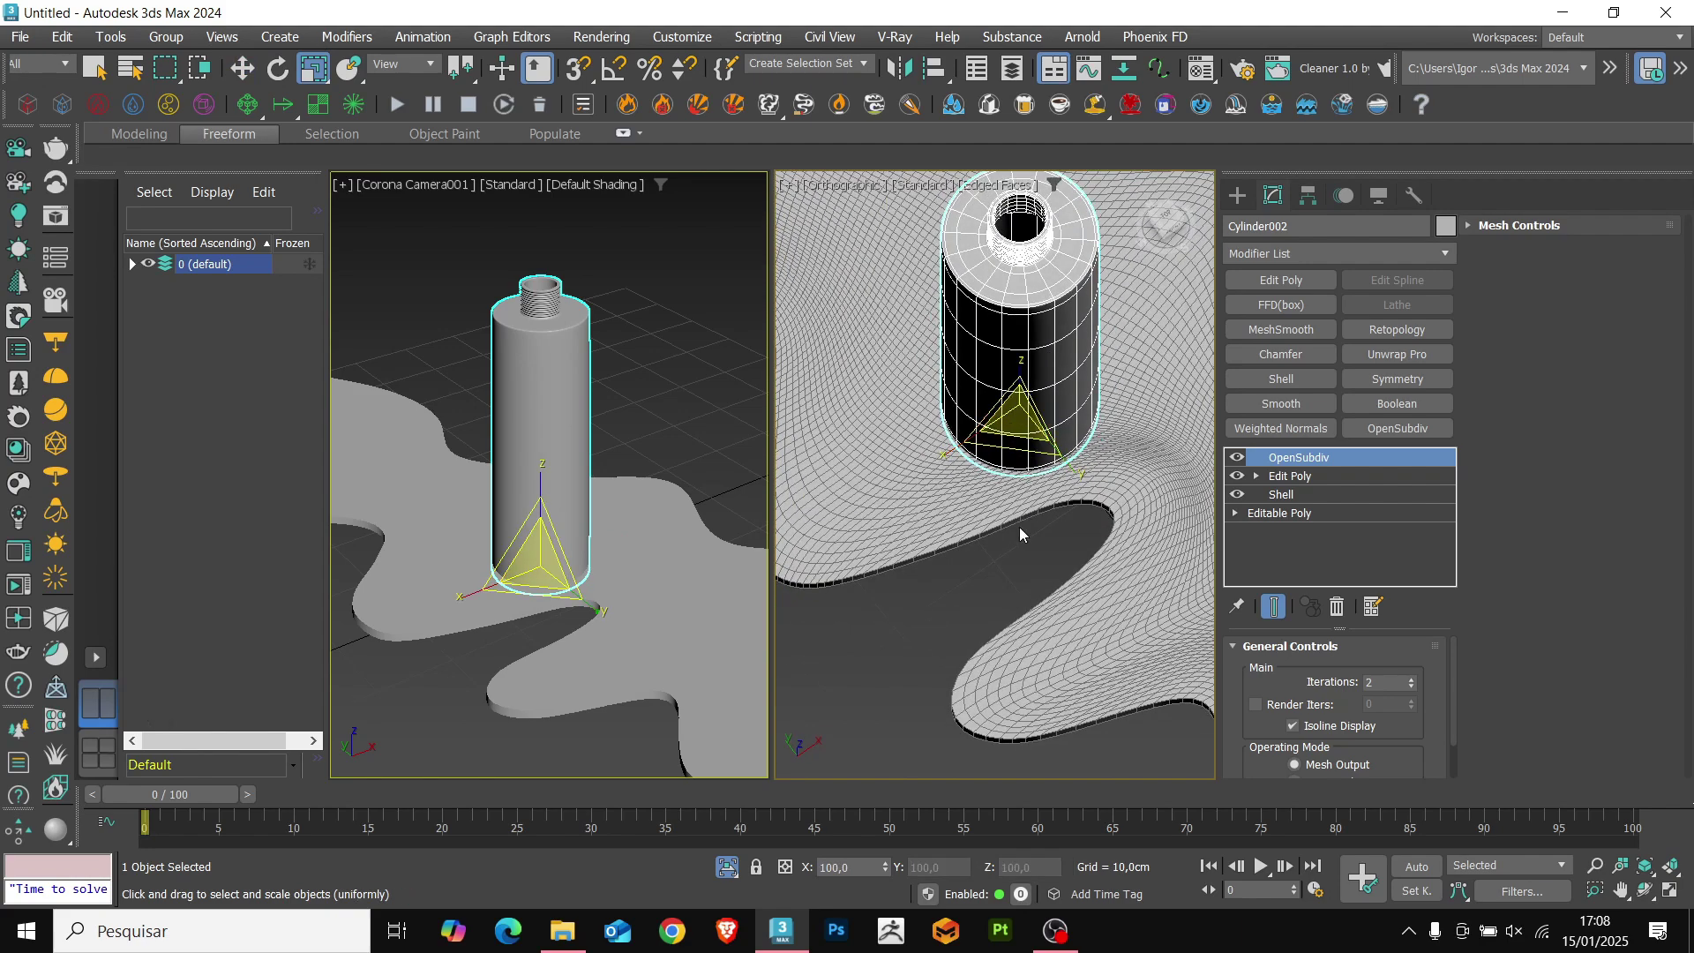
key("r")
left_click_drag(1022, 460, 1020, 450)
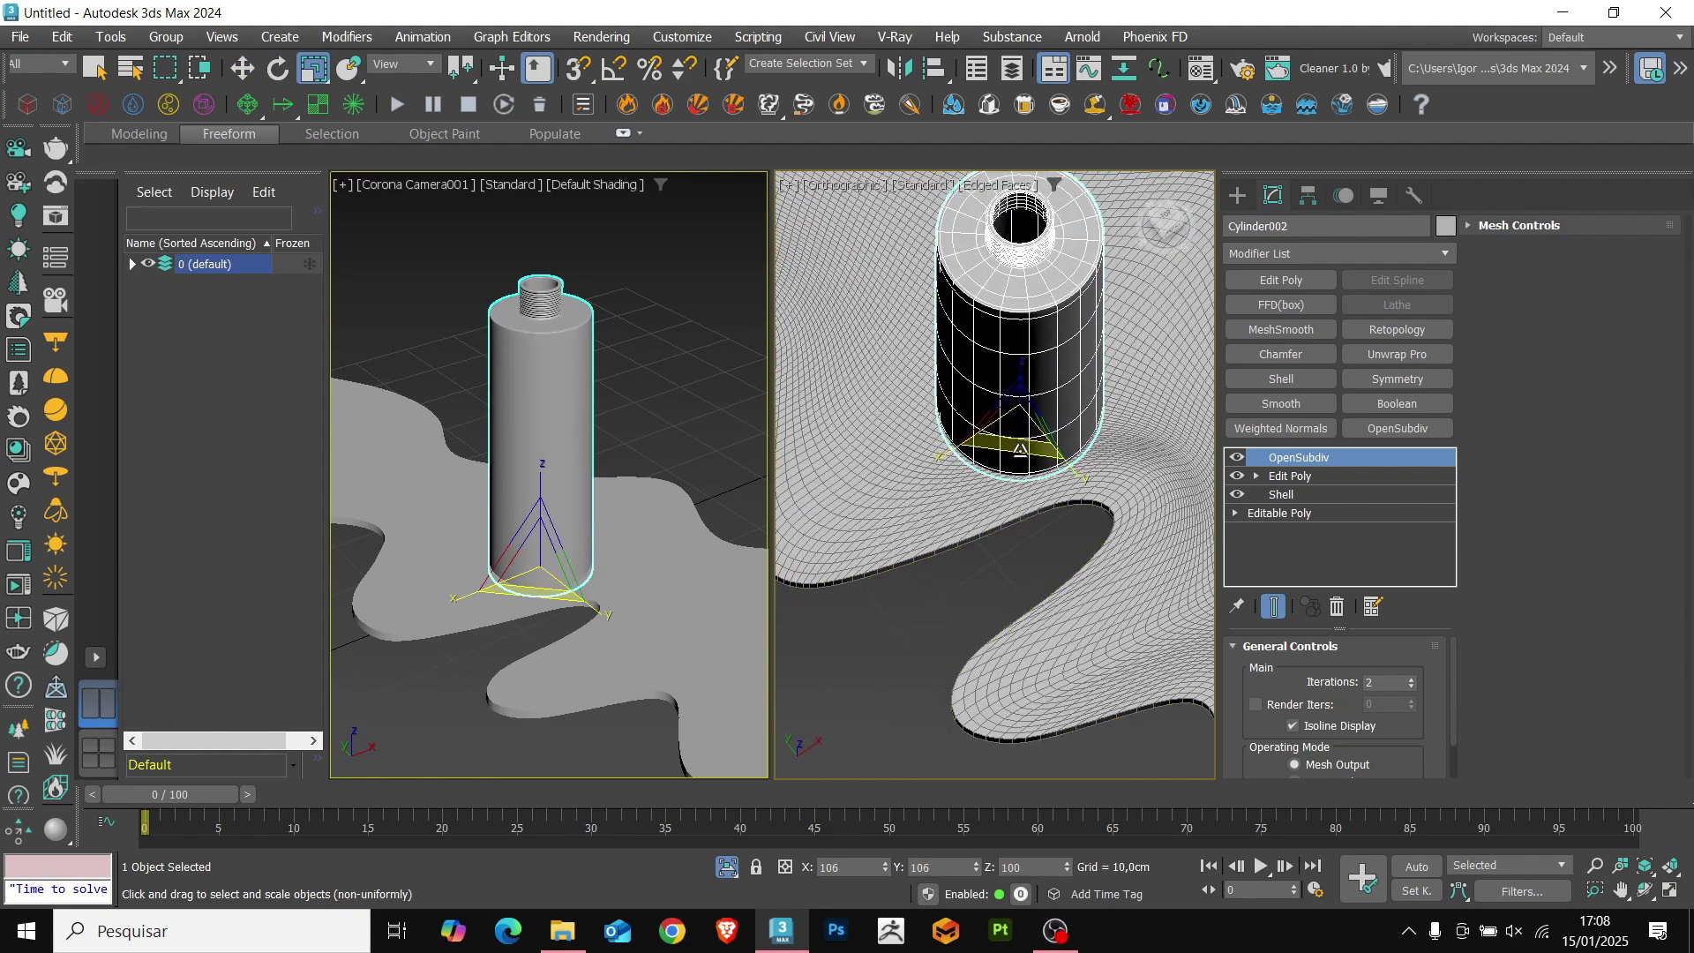
key("w")
middle_click_drag(1020, 450, 1027, 412, "alt")
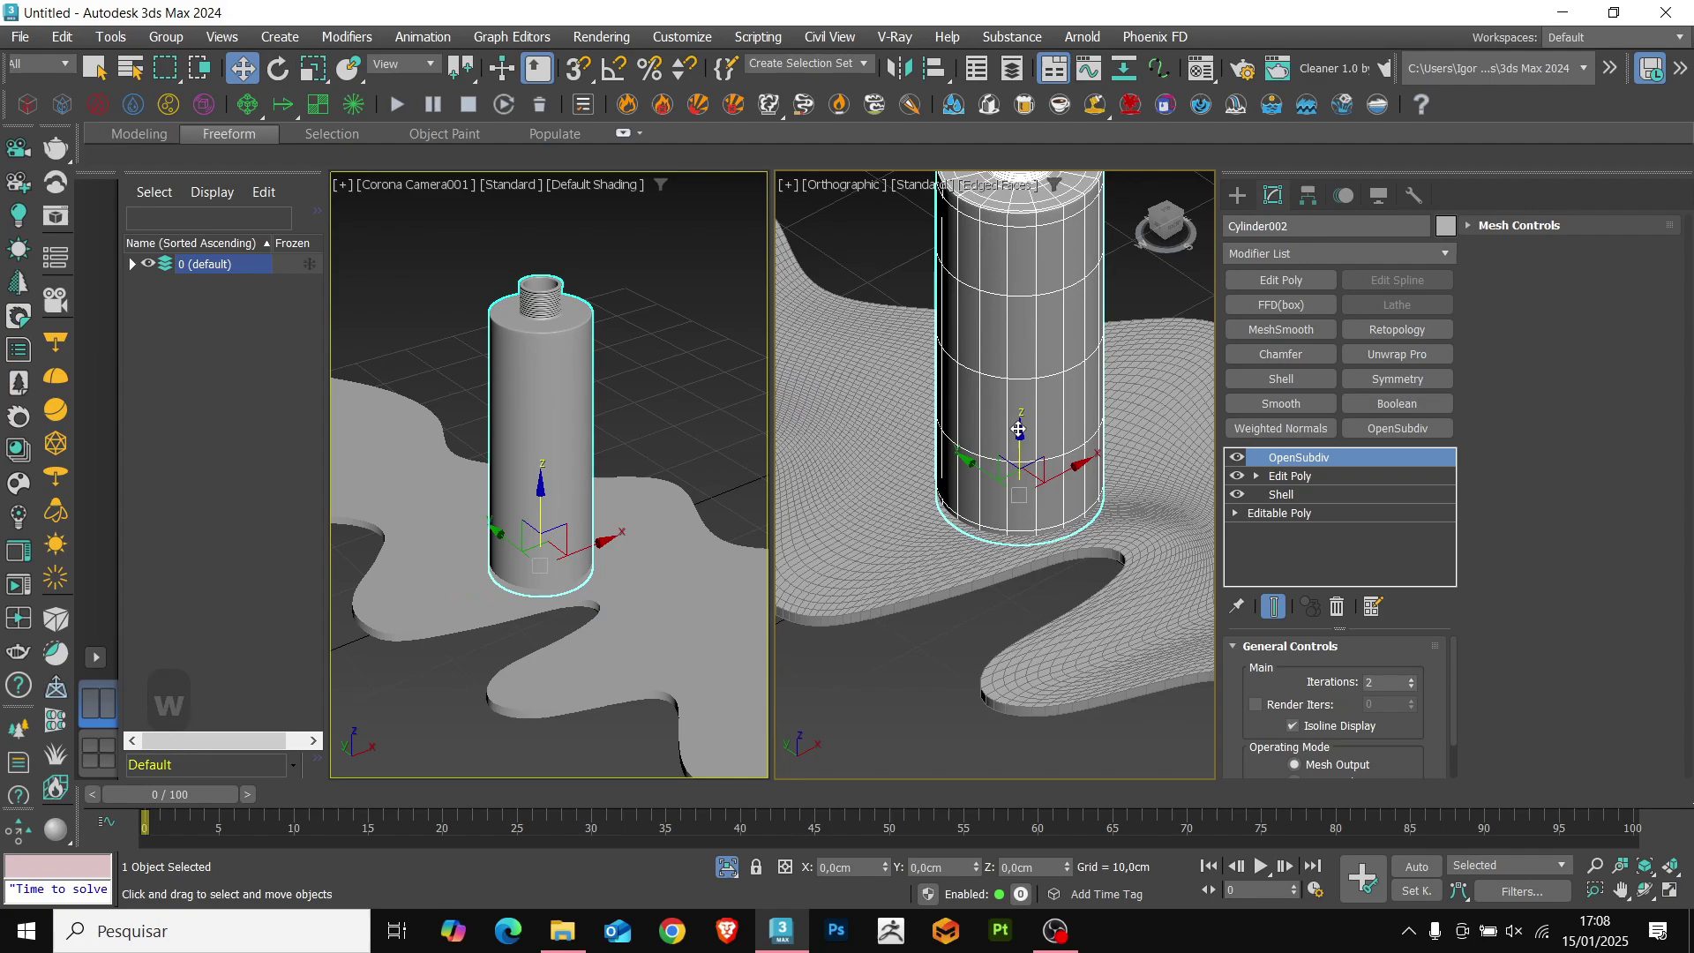
left_click_drag(1018, 429, 1018, 439)
Add a Boolean modifier to the thickened puddle and subtract the enlarged bottle clone from it.
middle_click_drag(1015, 472, 946, 473, "alt")
scroll(942, 418, "down", 2)
left_click(902, 433)
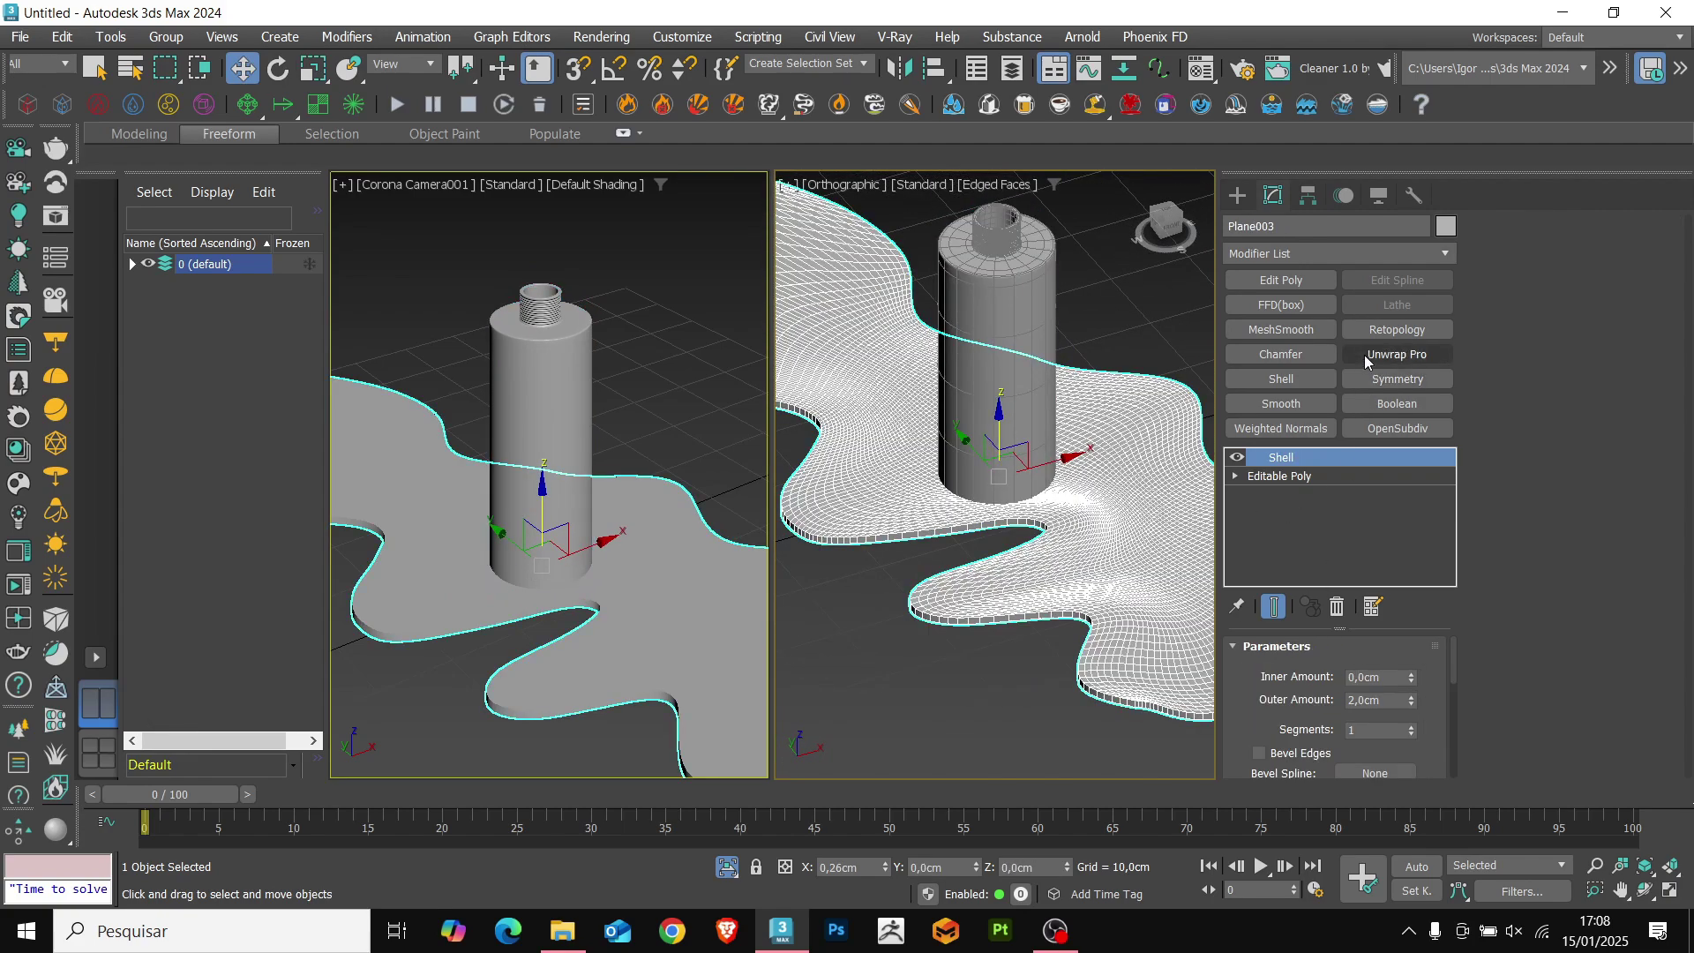
left_click(1396, 403)
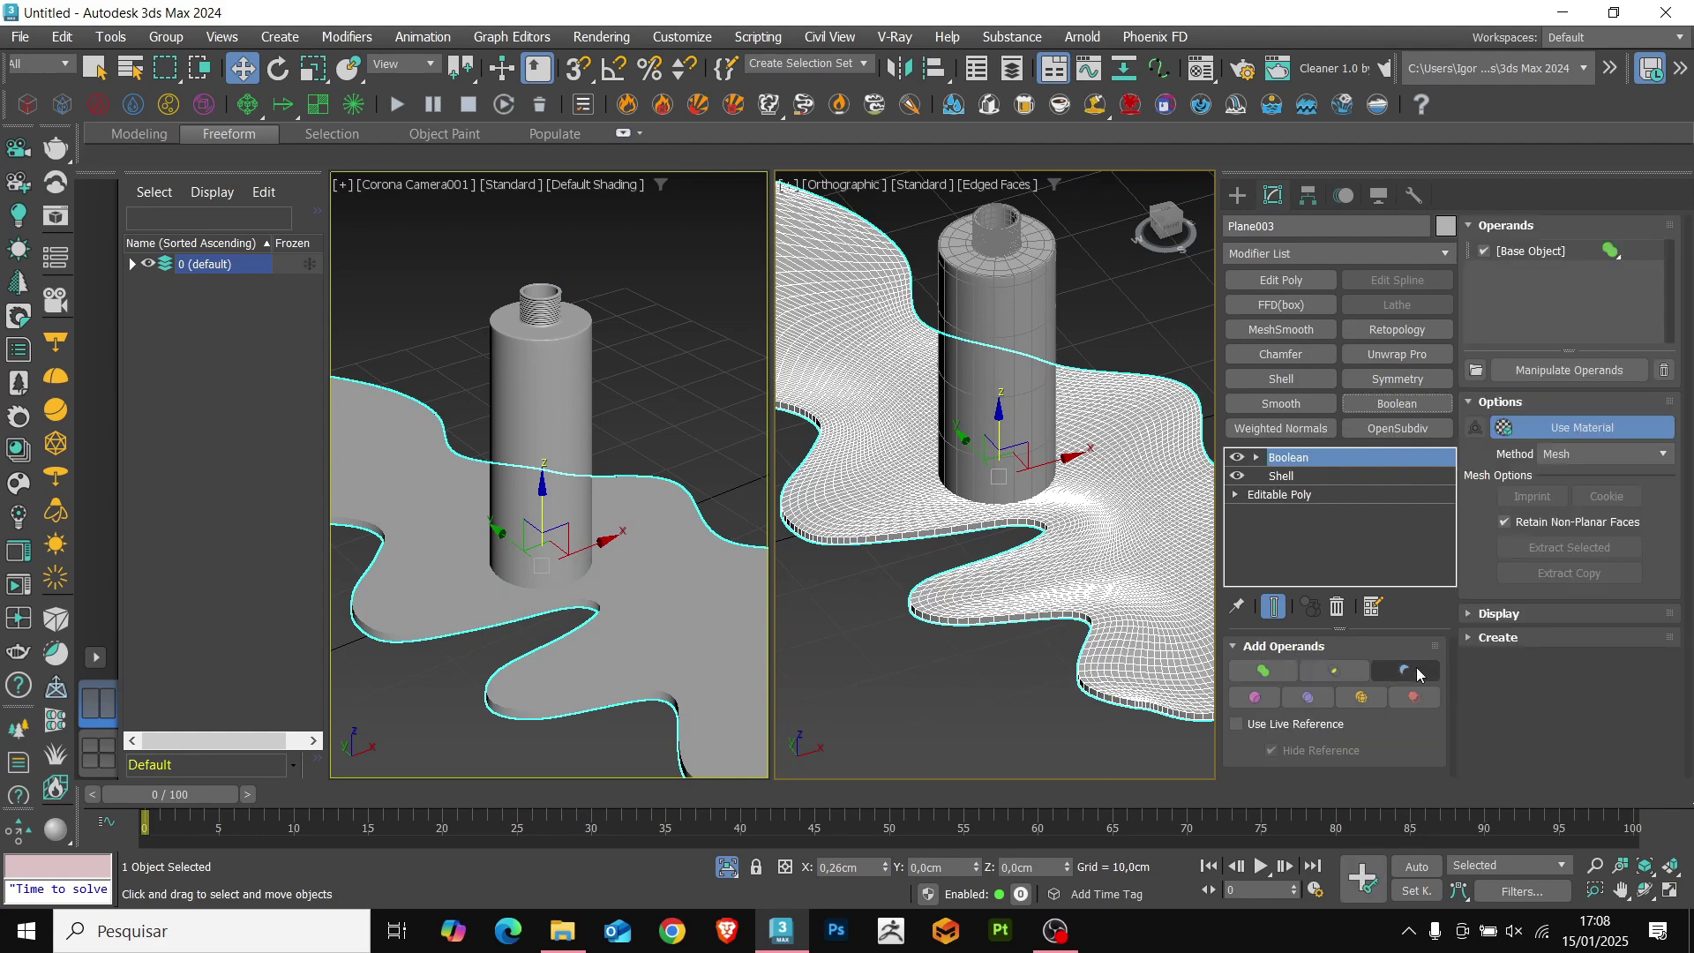
left_click(1412, 672)
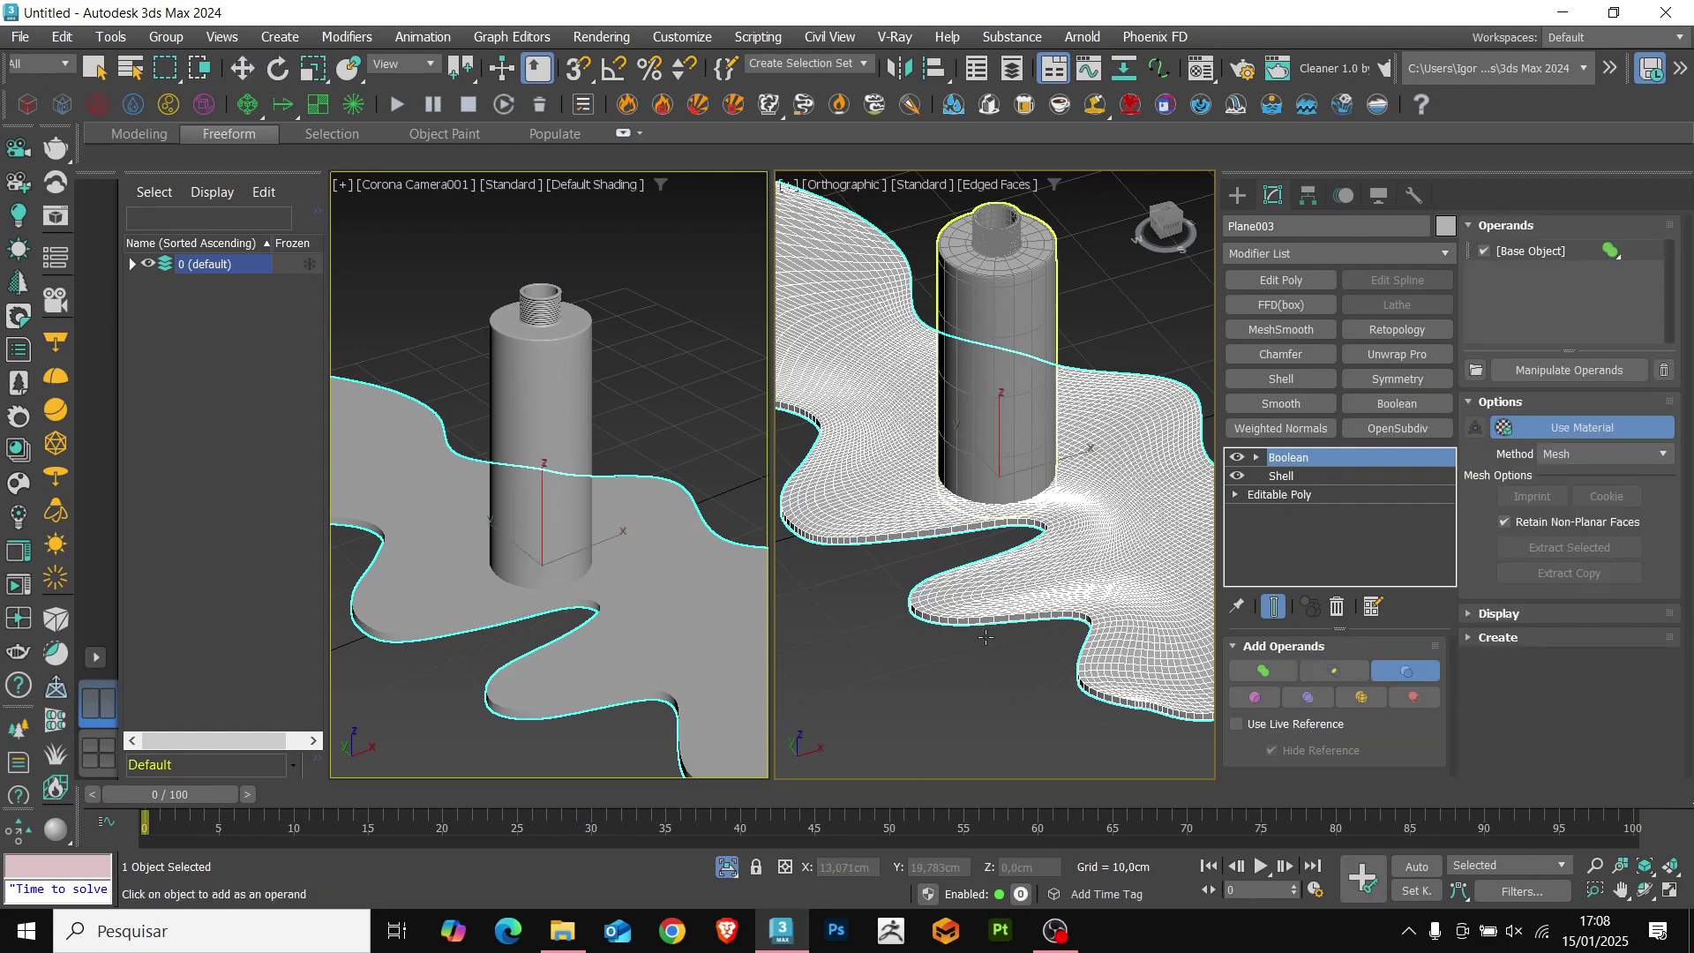
key("w")
scroll(1021, 544, "up", 5)
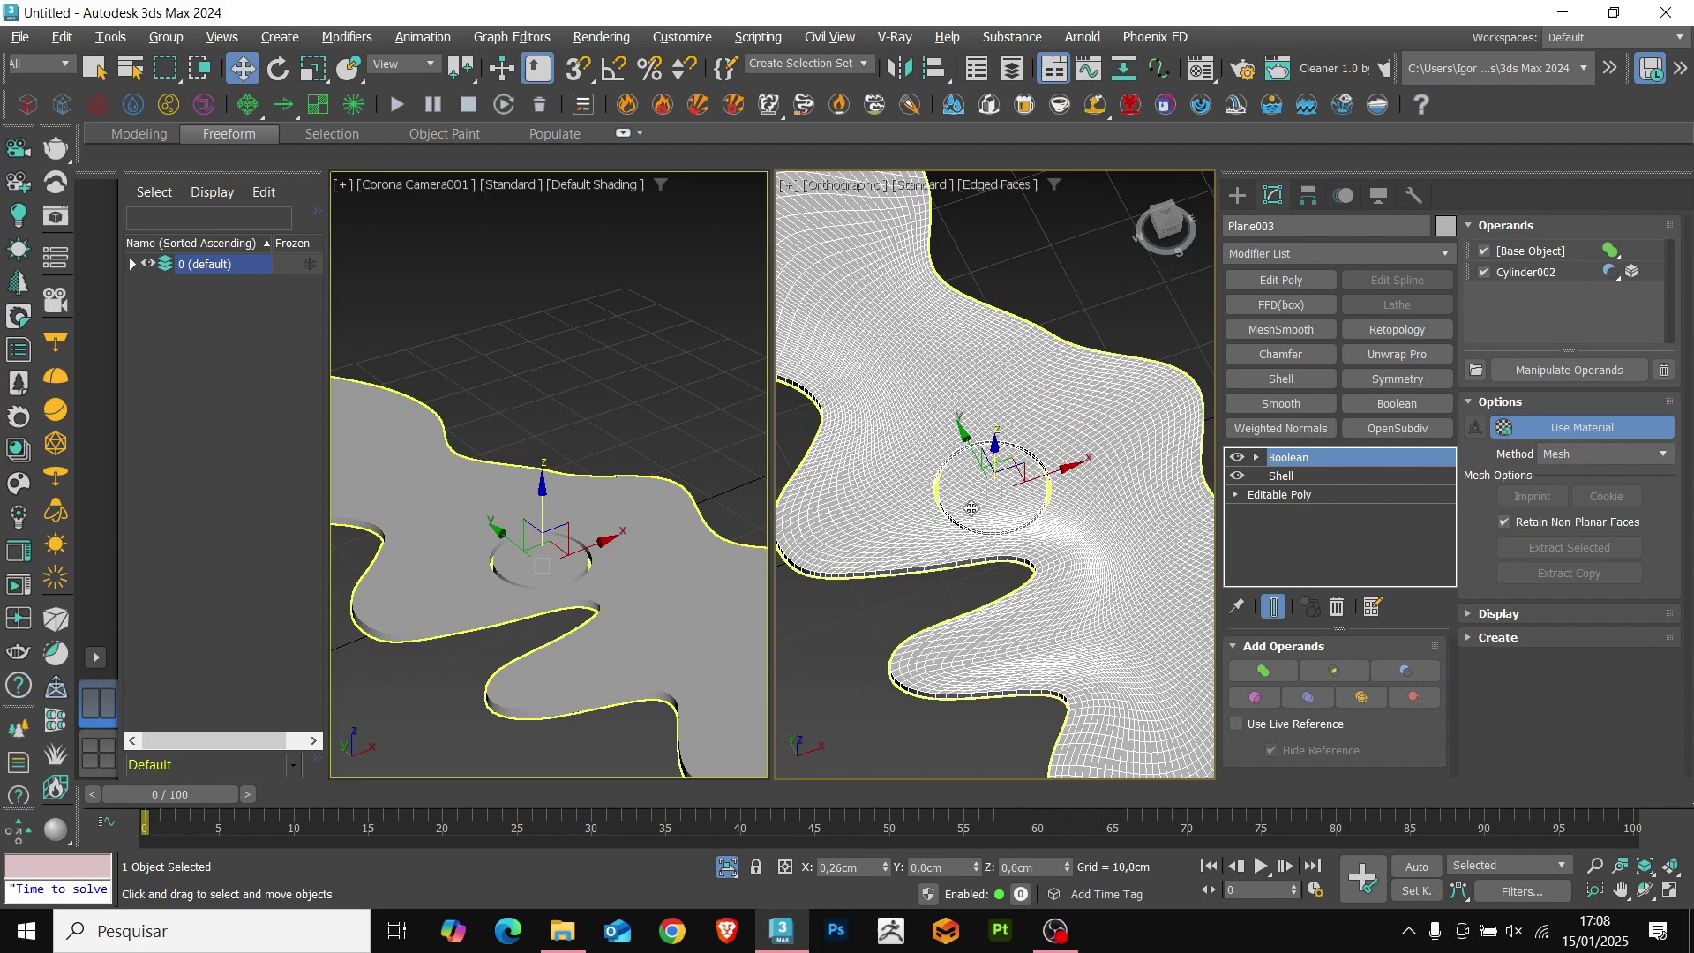
scroll(1021, 544, "down", 3)
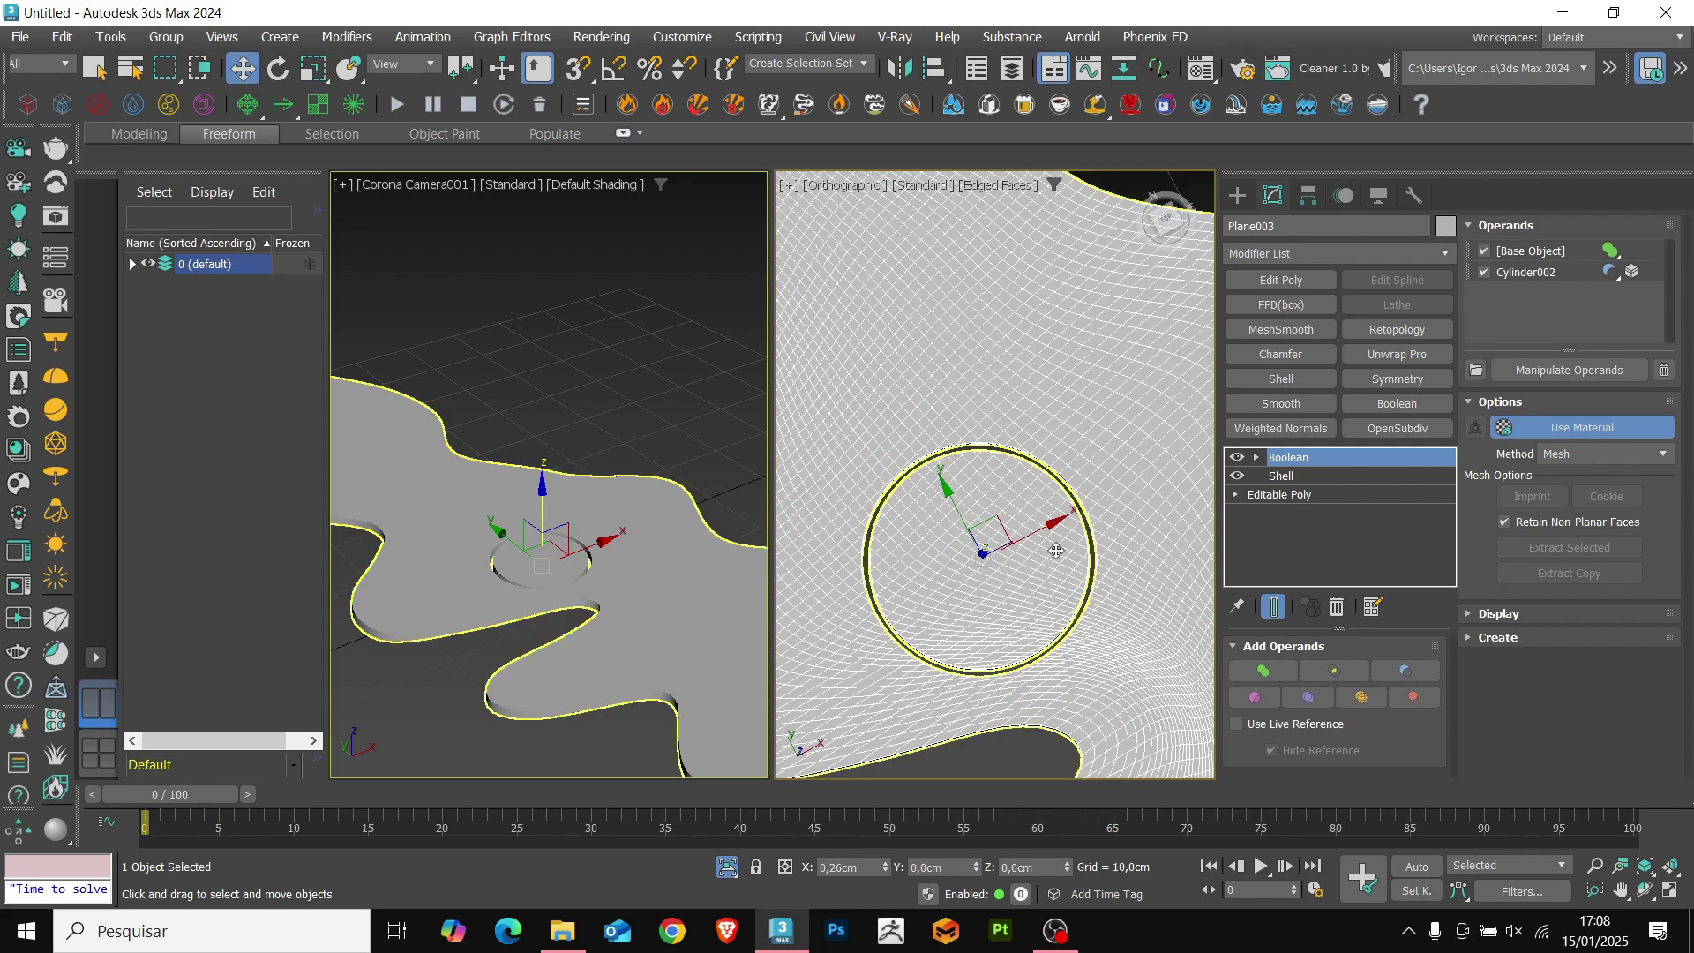
Collapse the puddle to an Editable Poly and delete the leftover disc element inside the bottle cutout.
key("ctrl+t")
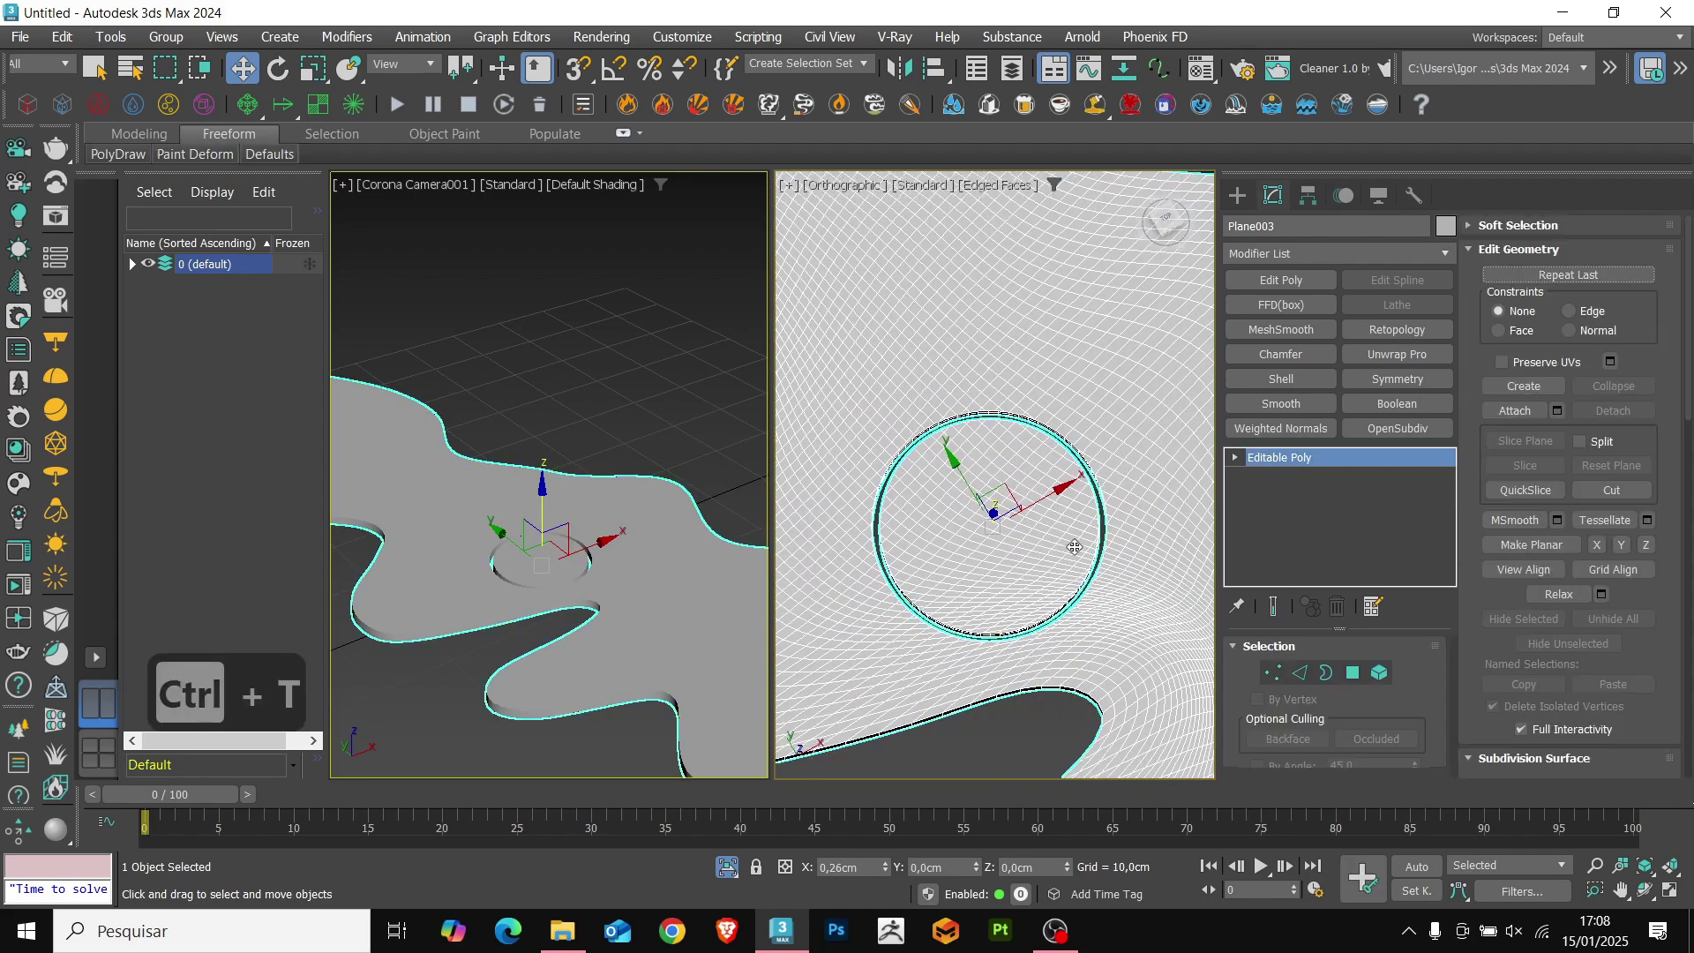
left_click(1380, 674)
left_click(1060, 555)
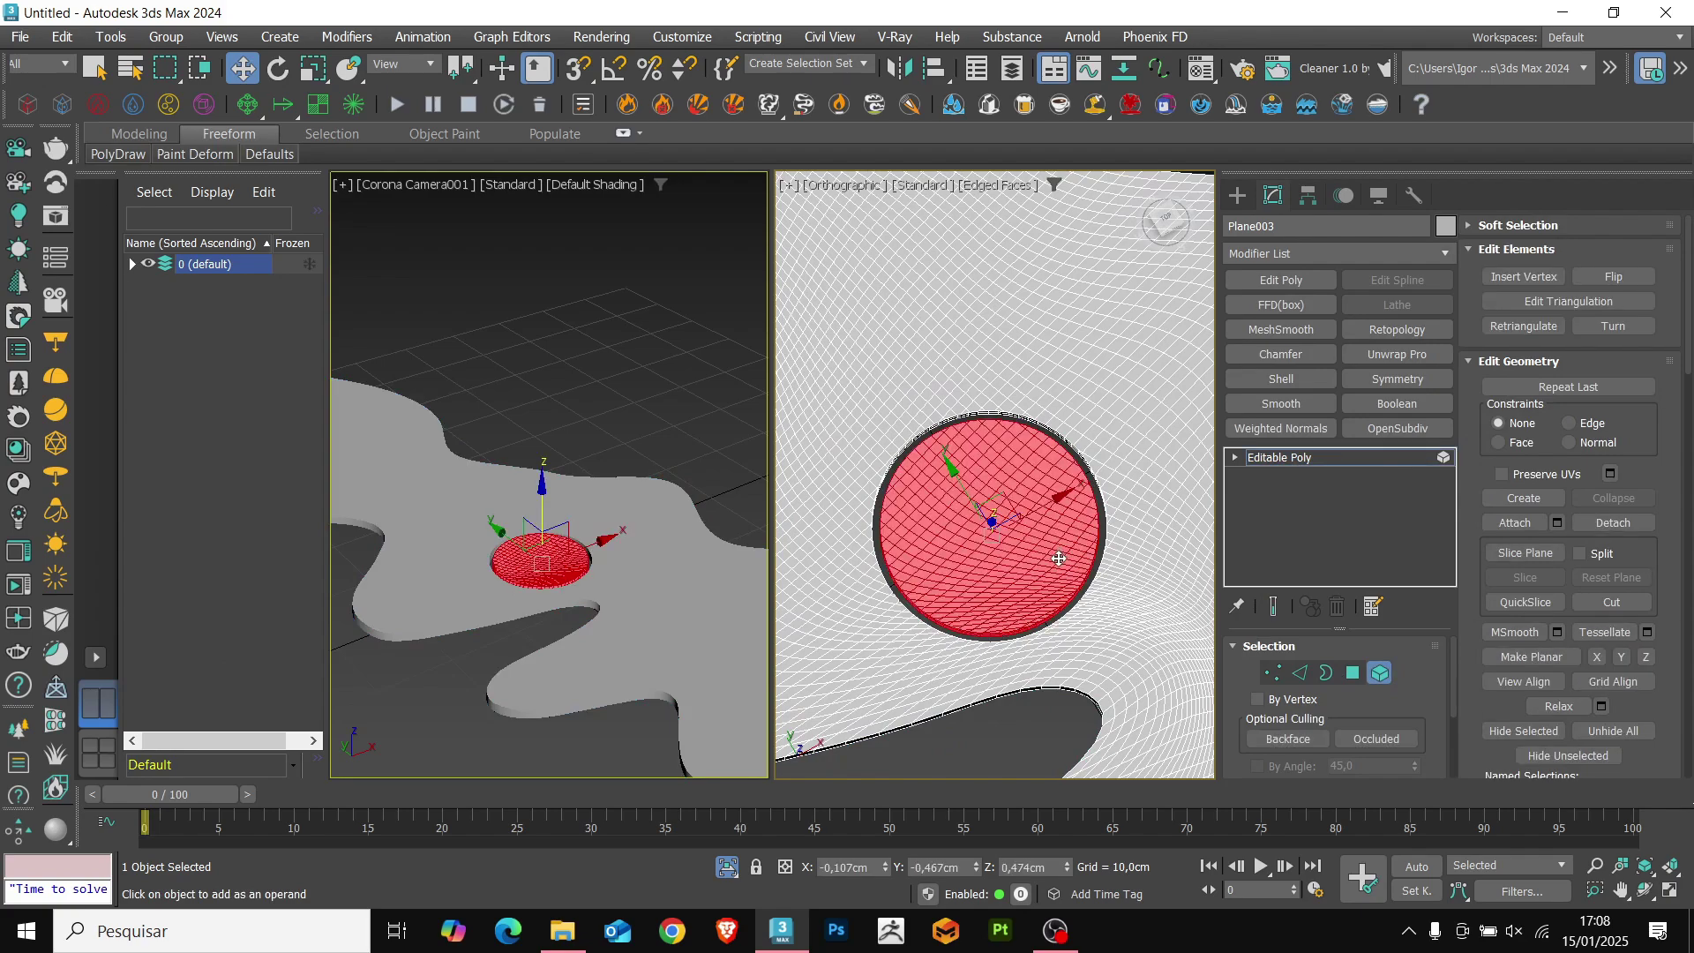
key("Delete")
scroll(1084, 528, "down", 3)
middle_click_drag(1041, 579, 1055, 465, "alt")
scroll(1055, 463, "up", 6)
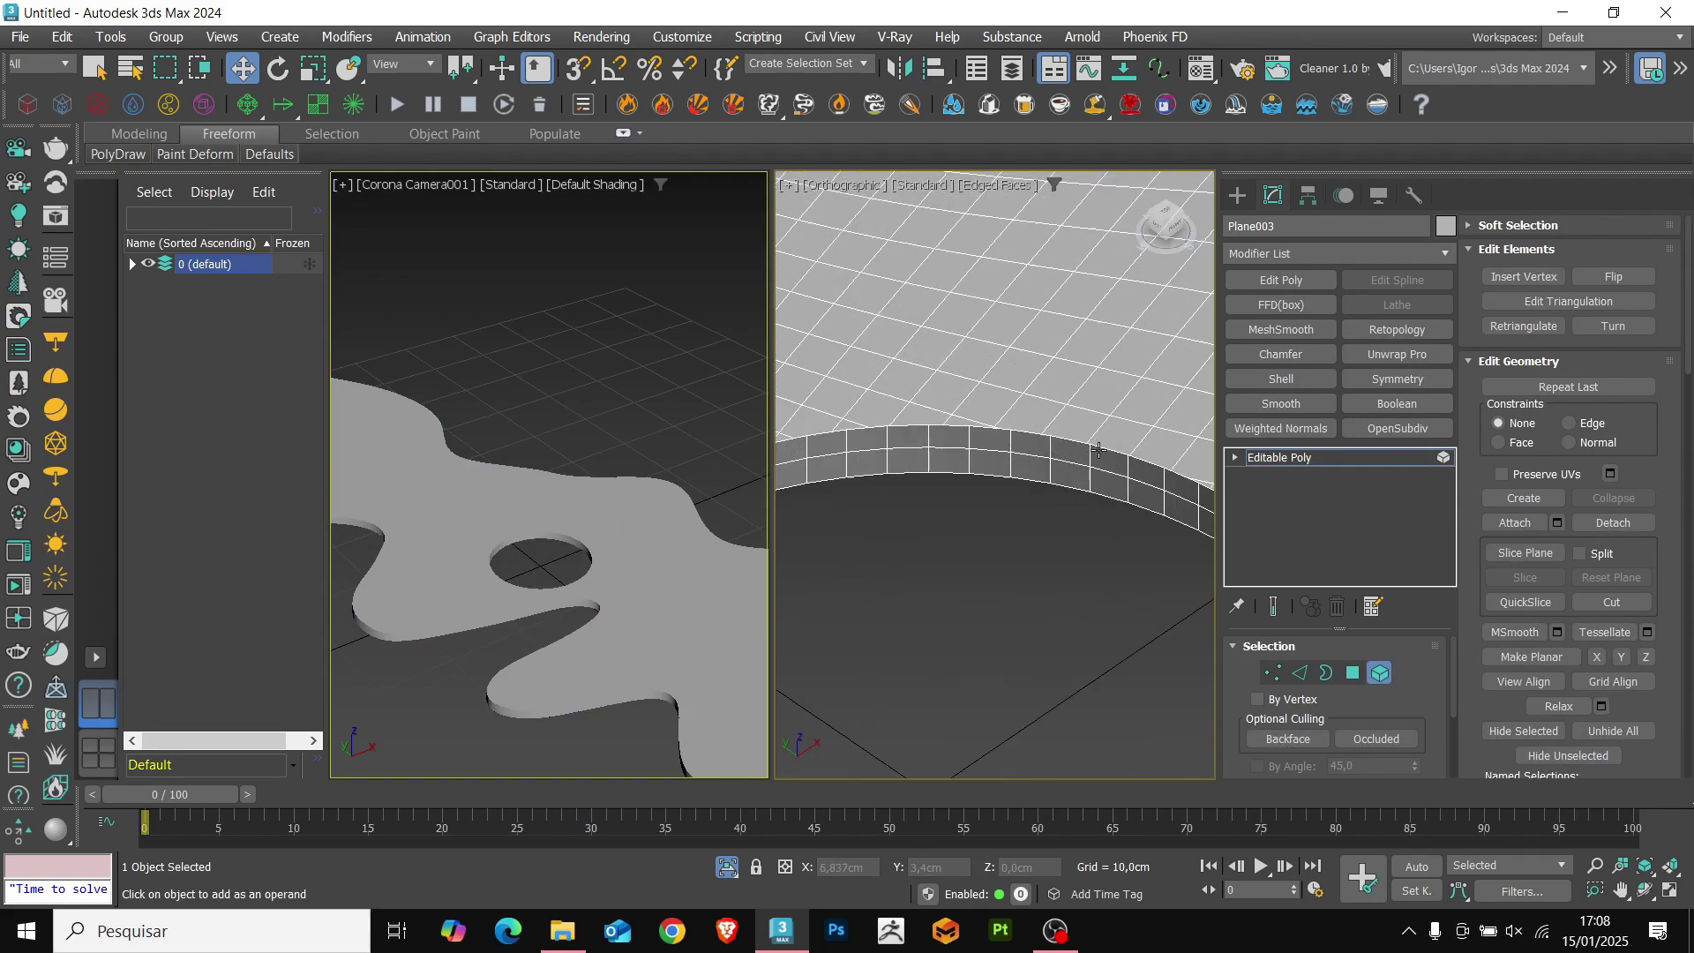
Leave element editing on the puddle, add a Retopology modifier and compute the new mesh.
scroll(1040, 456, "down", 7)
mouse_move(1006, 549)
middle_mouse_down("alt")
mouse_move(1032, 490)
mouse_move(1039, 561)
mouse_move(980, 570)
mouse_move(986, 510)
mouse_move(1030, 499)
mouse_move(1014, 540)
middle_mouse_up("alt")
key("F4")
left_click(1311, 456)
key("F4")
scroll(1005, 519, "up", 4)
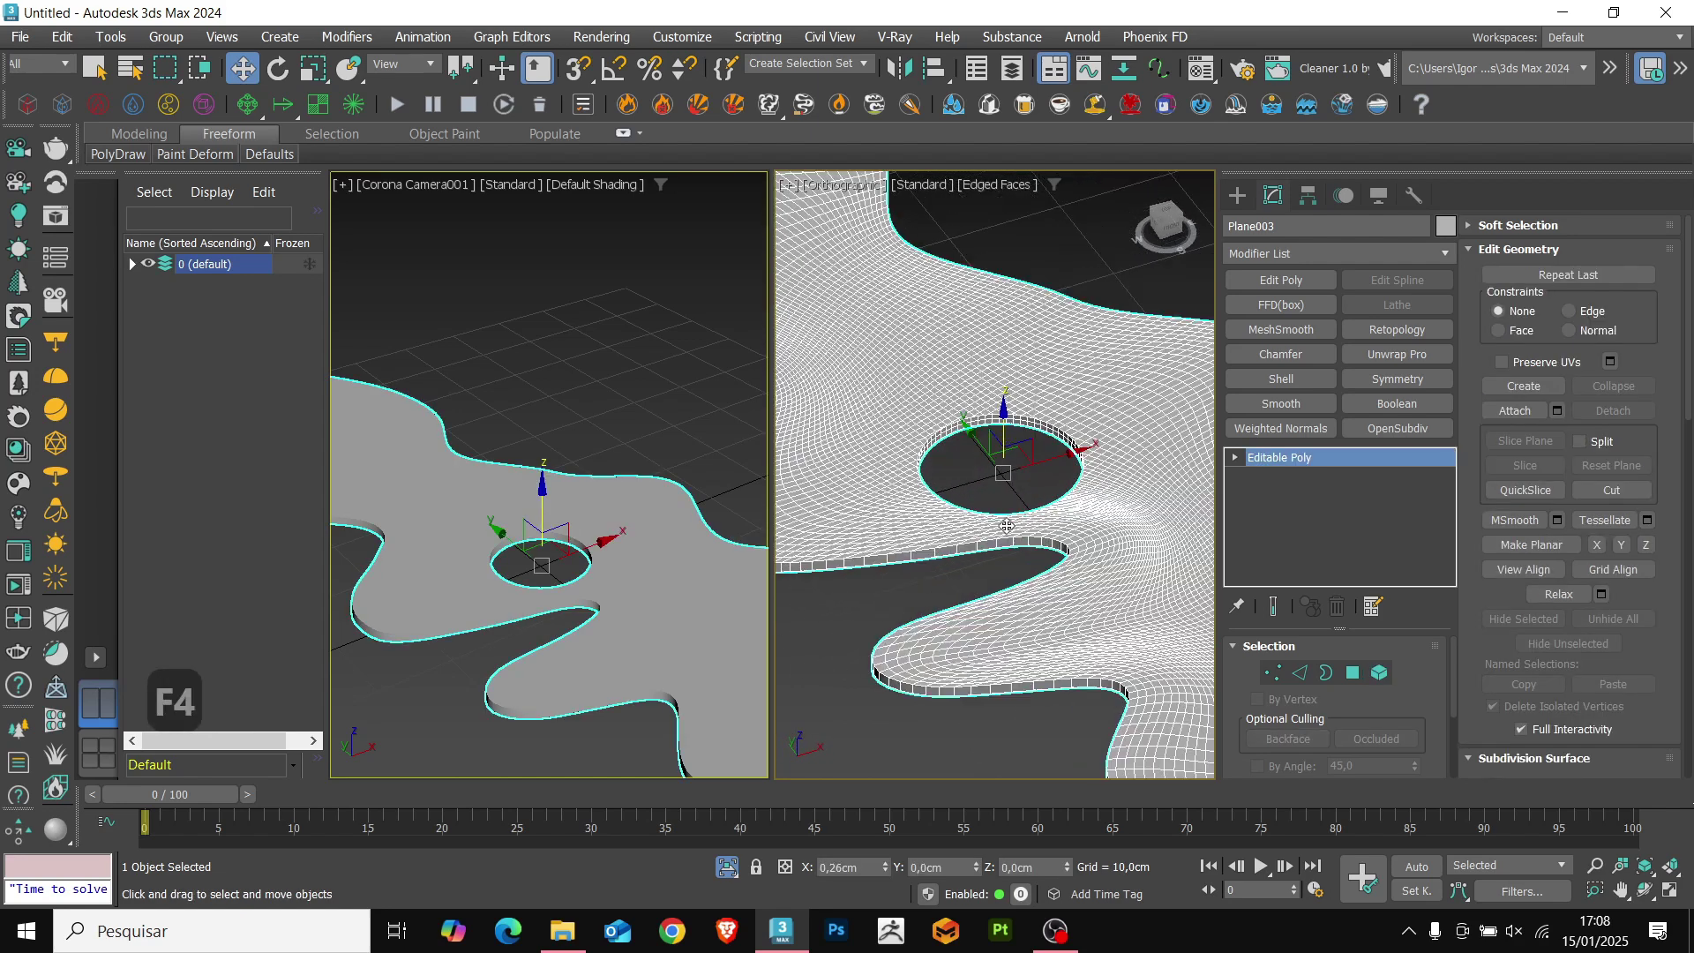
left_click(1387, 329)
scroll(1240, 721, "down", 6)
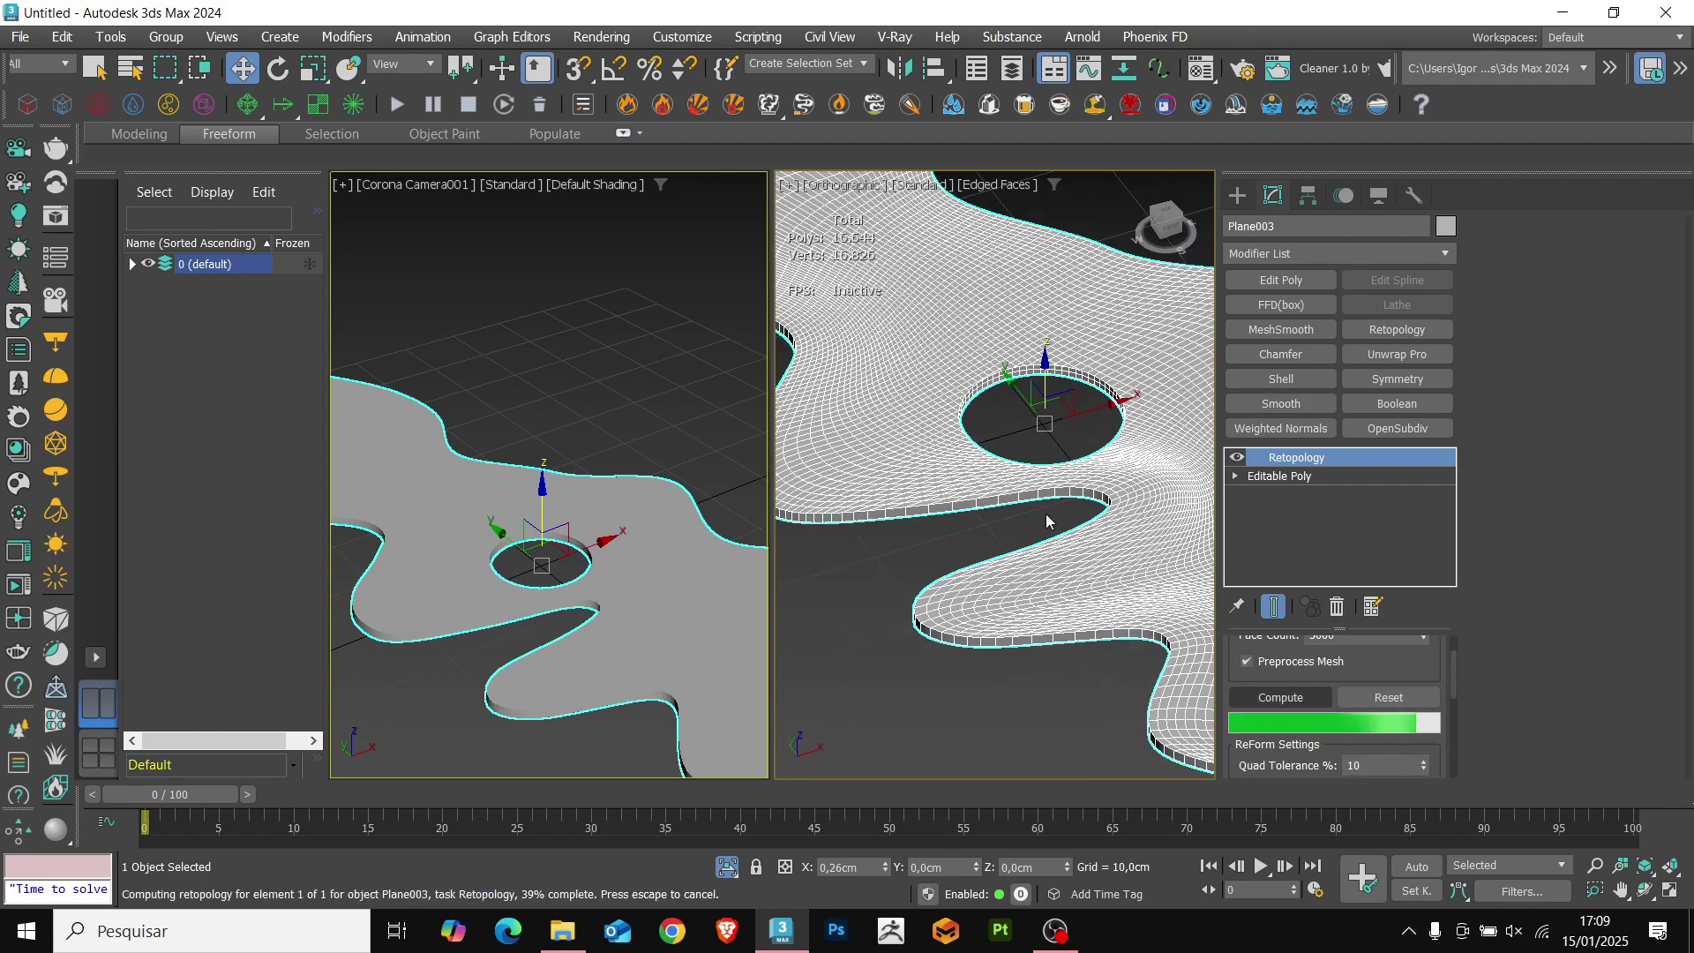
Select the ring of vertical edges around the retopologized puddle's outer side and connect them with one horizontal edge loop.
key("ctrl+r")
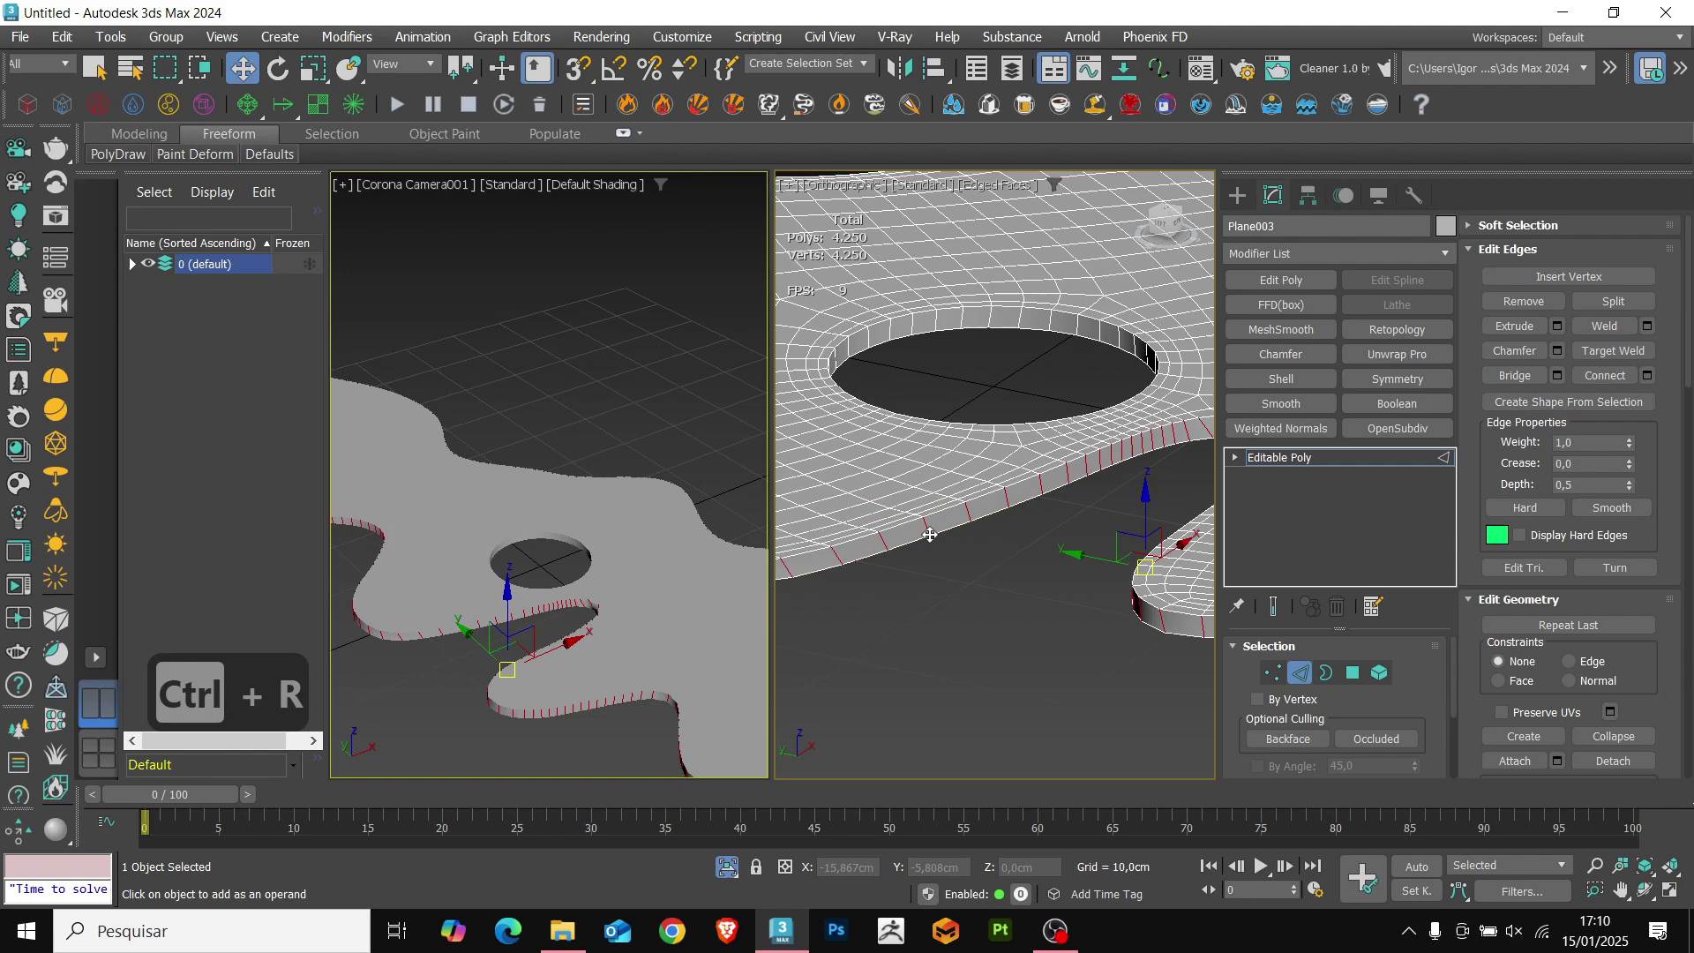
key("ctrl+c")
left_click(1005, 579)
key("alt+2")
scroll(1032, 579, "down", 5)
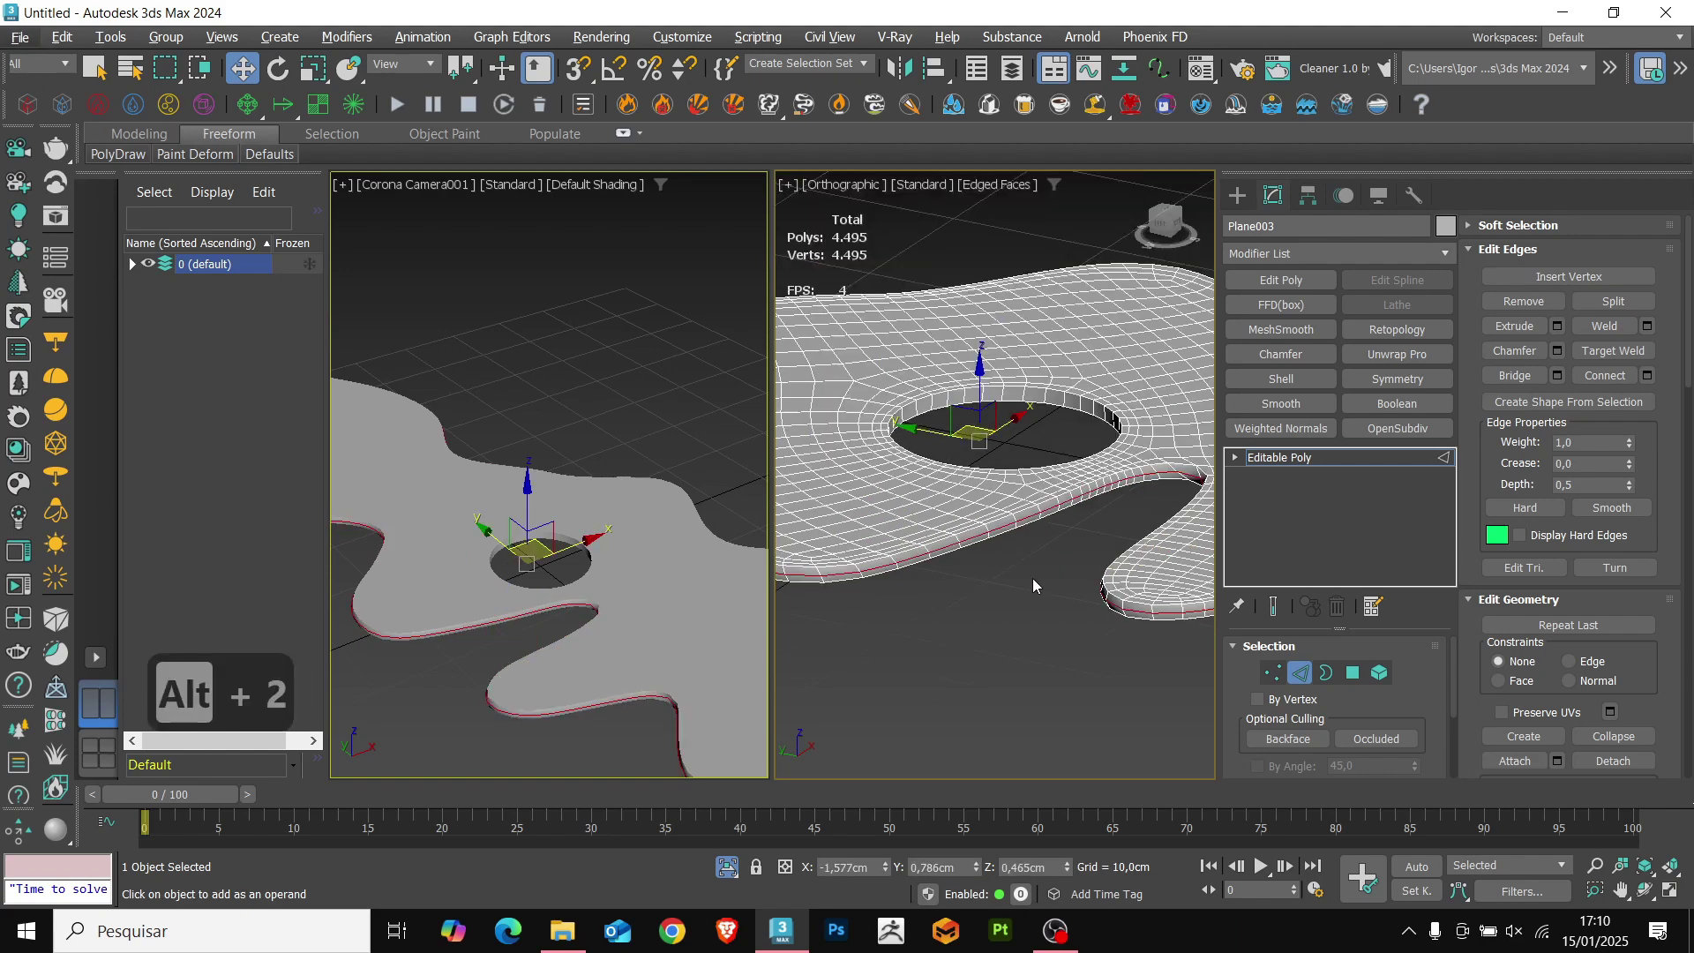
Leave edge editing and smooth the puddle with an OpenSubdiv modifier.
key("2")
middle_click_drag(1032, 578, 1043, 525, "alt")
left_click(1411, 429)
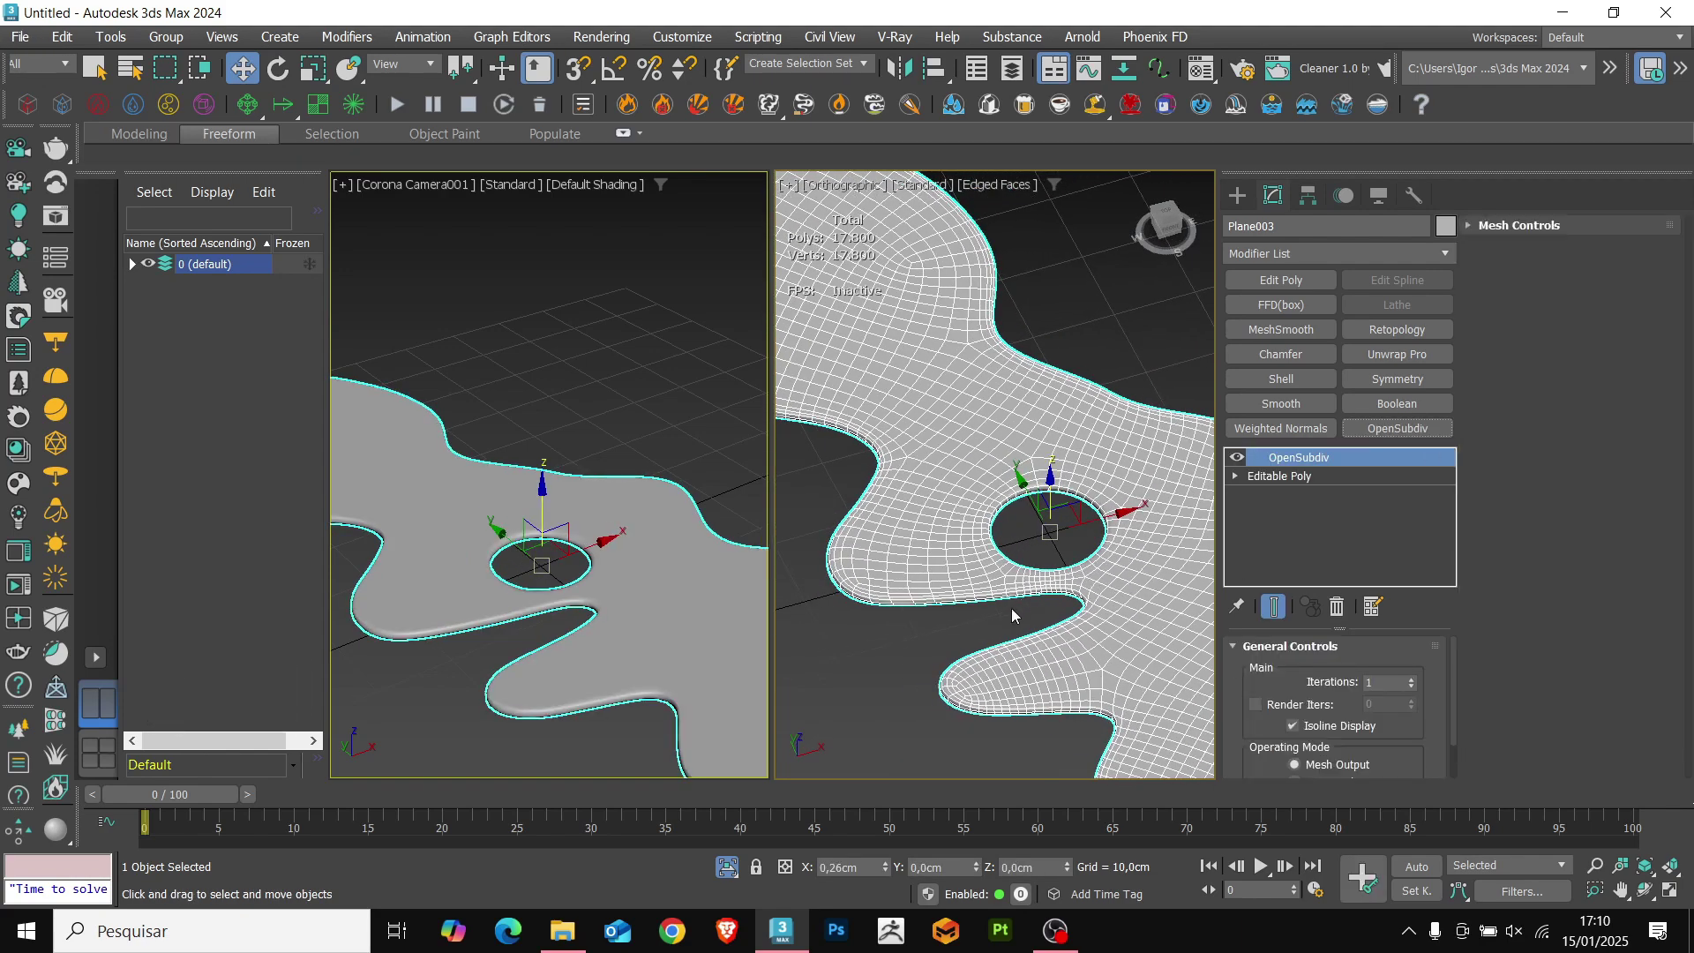
Select the ring of polygons lining the puddle's bottle cutout and scale it to 95% in X and Y.
scroll(990, 617, "up", 3)
left_click(977, 625)
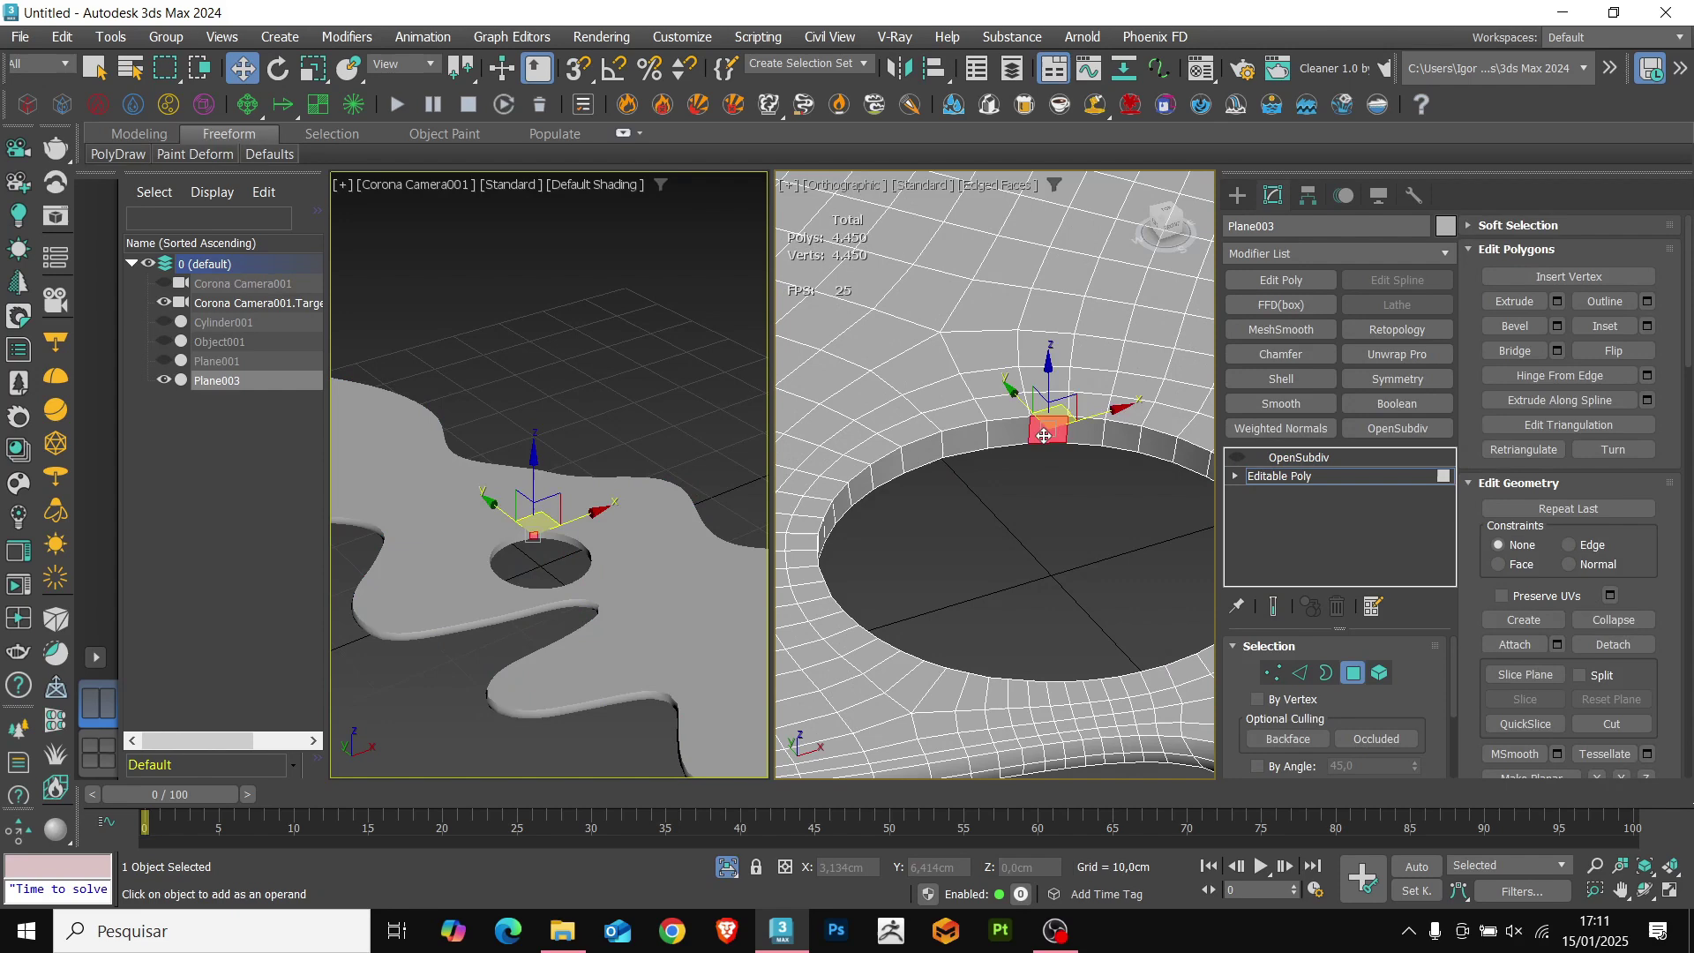
left_click(1006, 437, "shift")
scroll(999, 470, "down", 4)
middle_click_drag(999, 470, 1015, 541, "alt")
key("r")
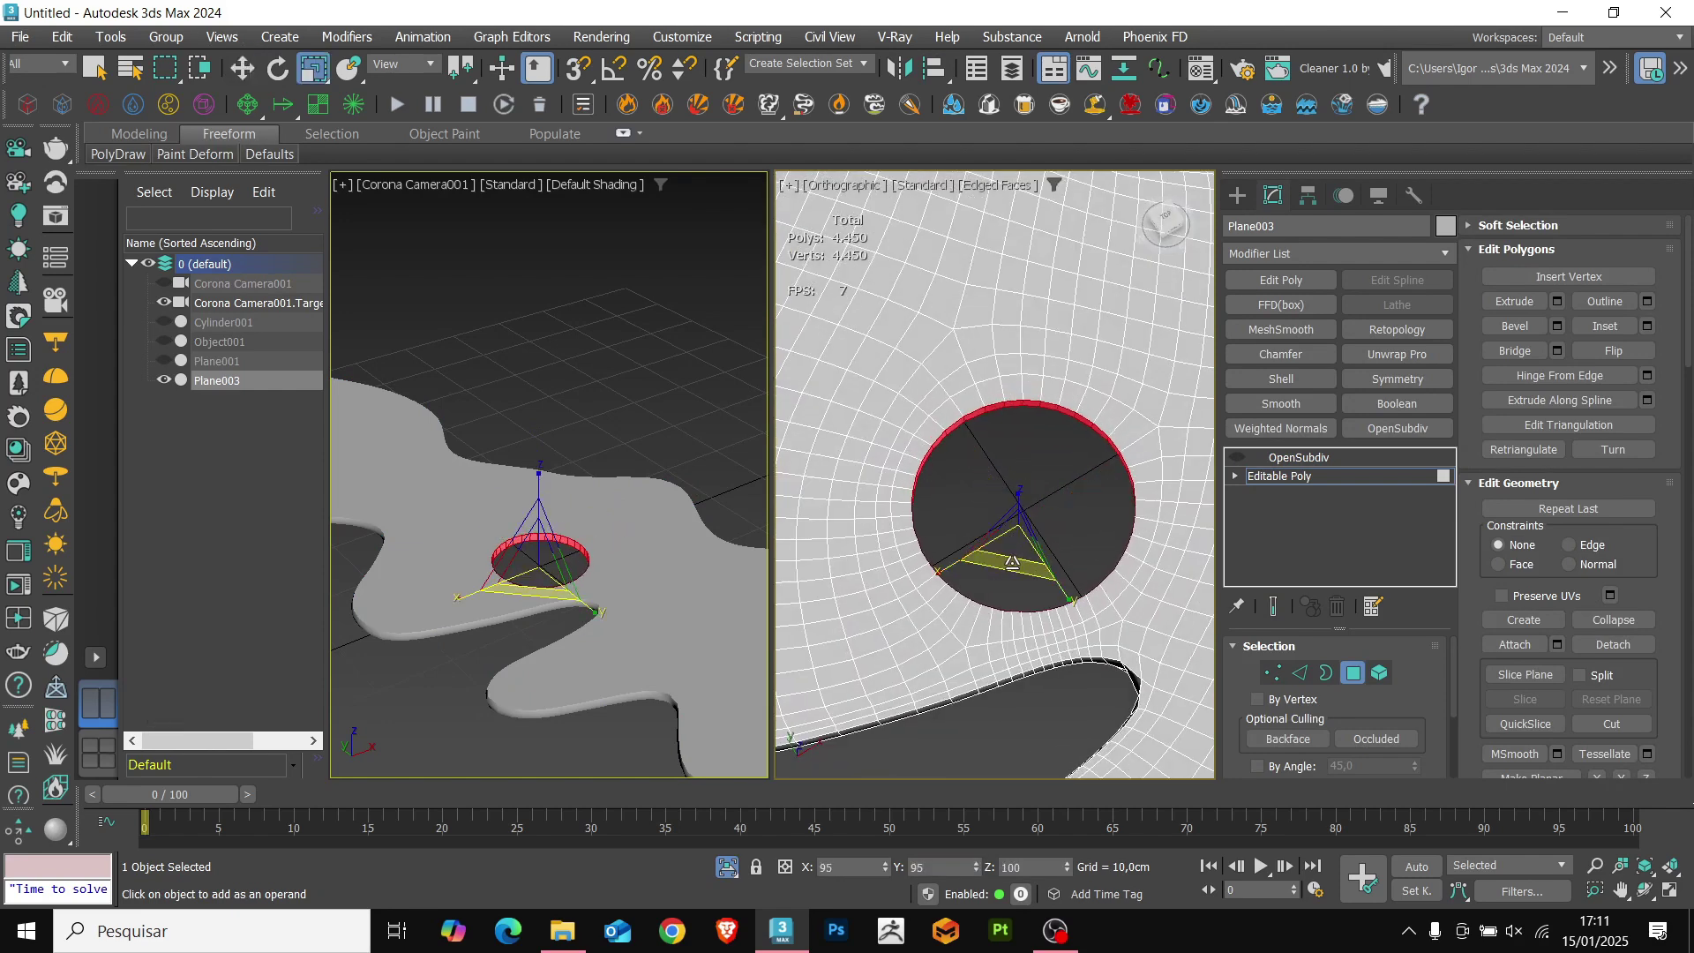
Leave polygon editing on the puddle, switch its OpenSubdiv back on and exit isolation.
left_click(1341, 476)
left_click(1240, 457)
key("alt+q")
key("w")
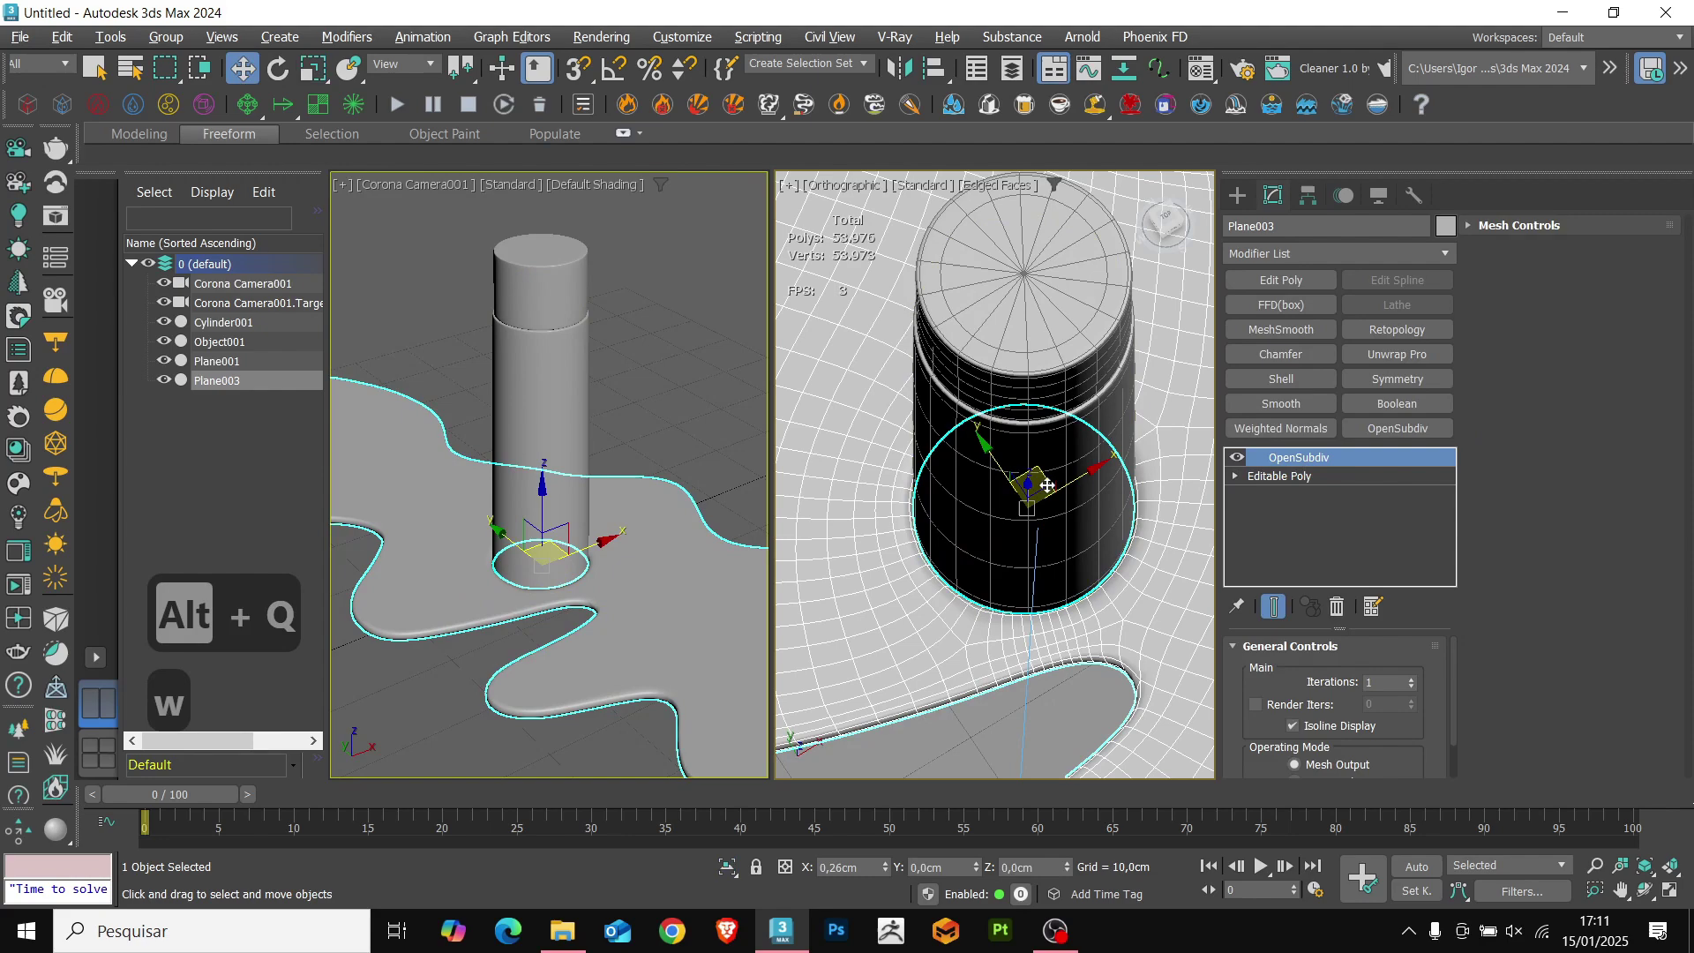
Deselect the puddle and display the orthographic viewport shaded without edged faces.
left_click(695, 426)
key("F3")
key("F3")
key("F4")
key("F4")
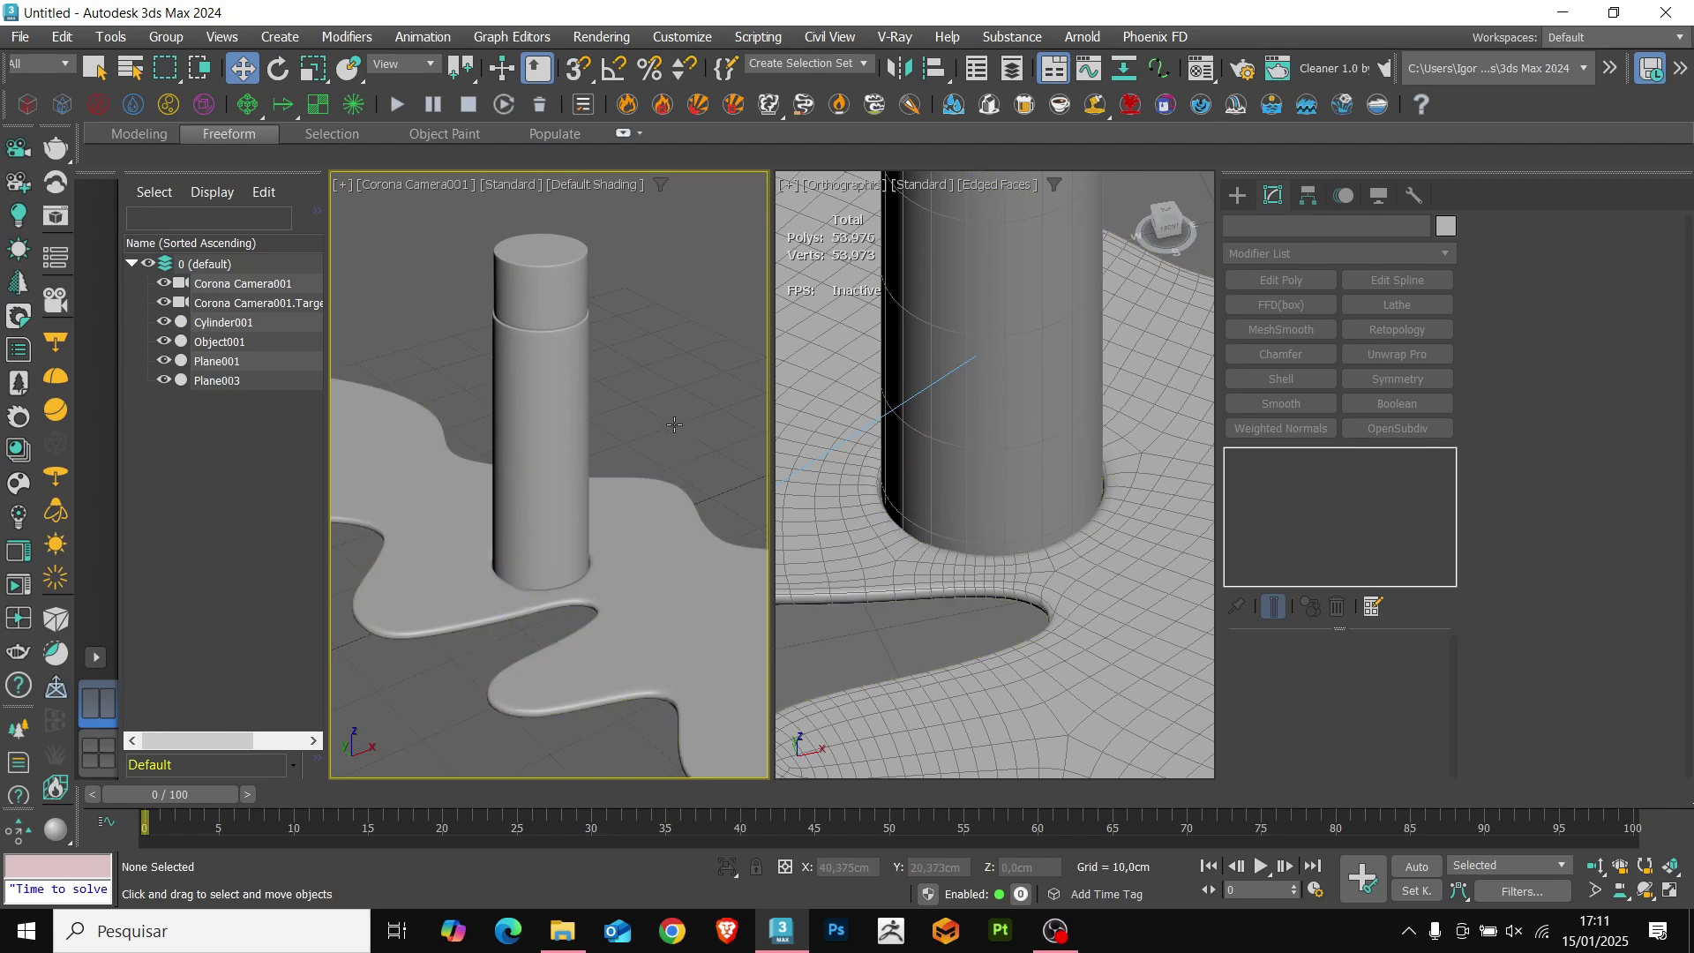
key("F4")
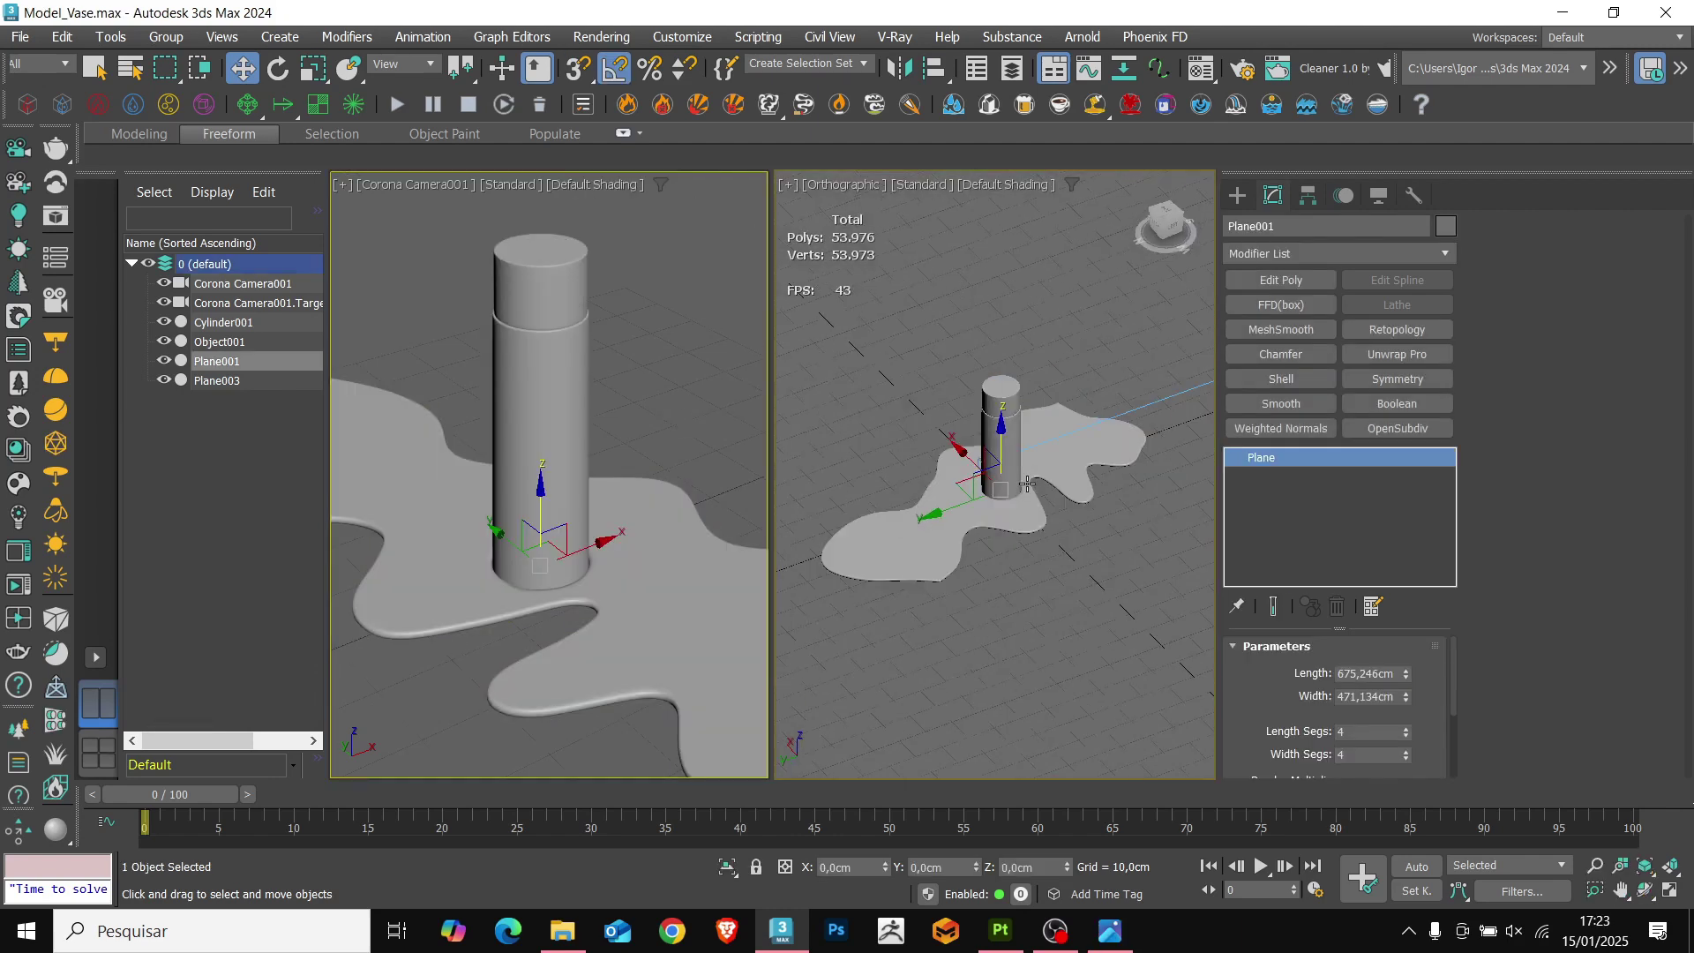
Switch the orthographic viewport to the Top view with edged faces and clear the selection.
key("t")
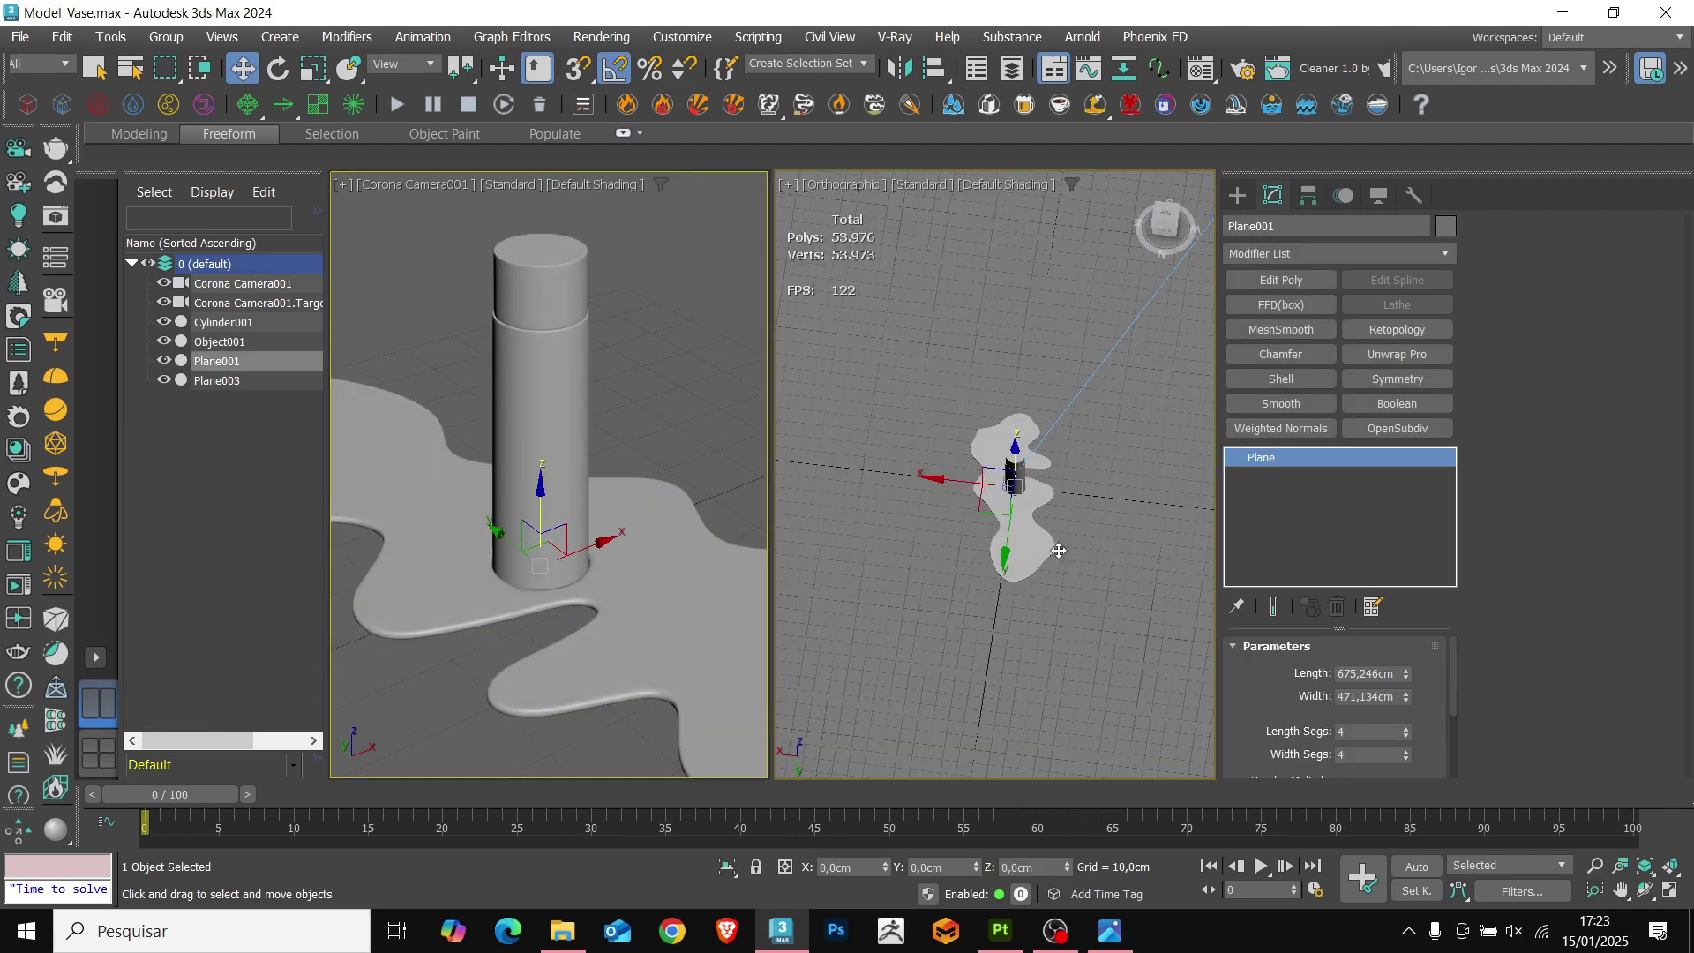
key("z")
key("F3")
left_click(1184, 503)
key("F3")
key("F4")
key("F3")
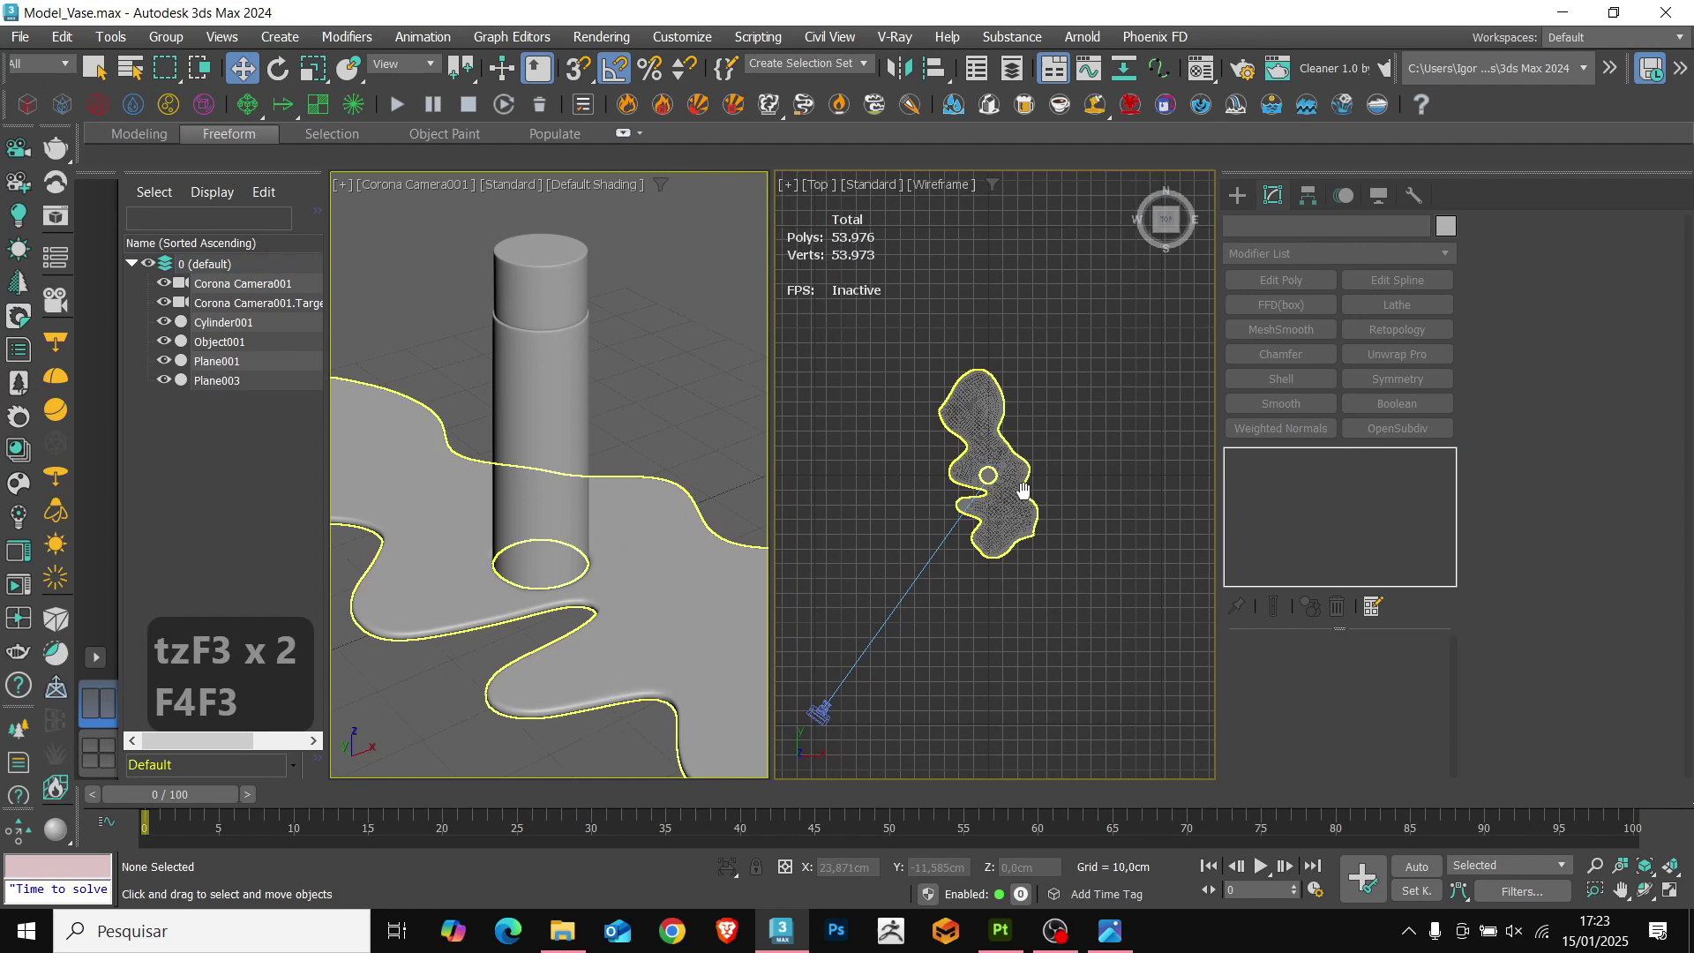
key("F3")
Draw a rectangular CoronaLight in the Top view large enough to cover the puddle's middle around the bottle.
left_click(1236, 196)
left_click(1288, 255)
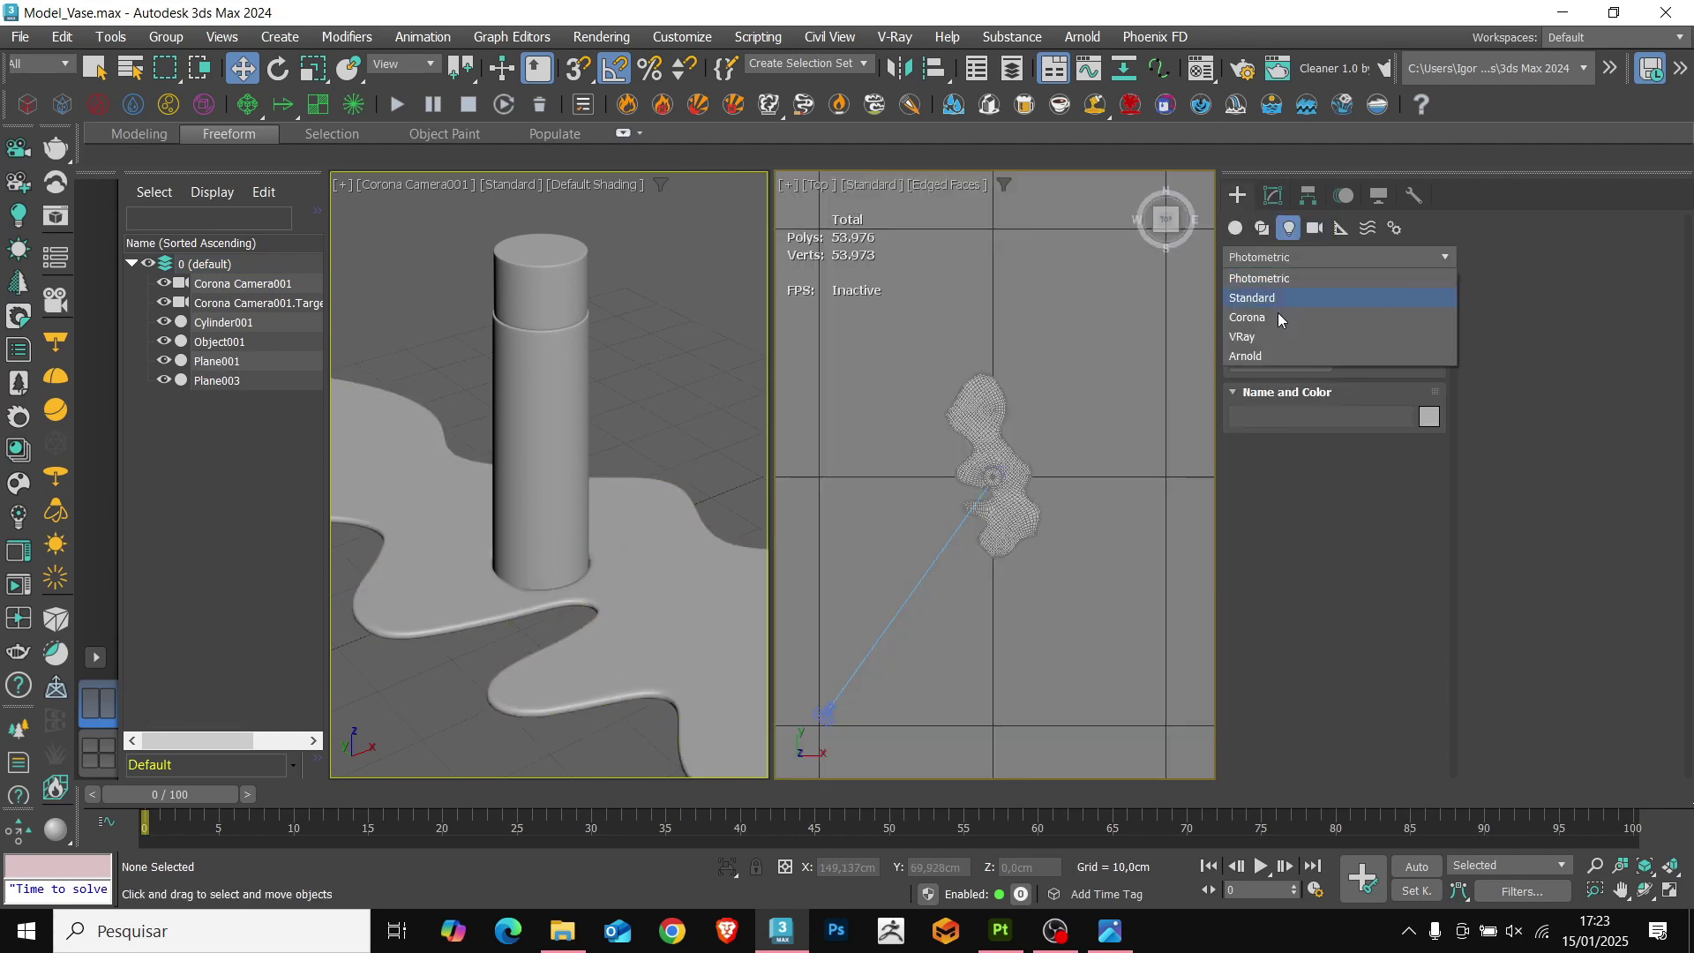
left_click(1253, 317)
left_click(1352, 340)
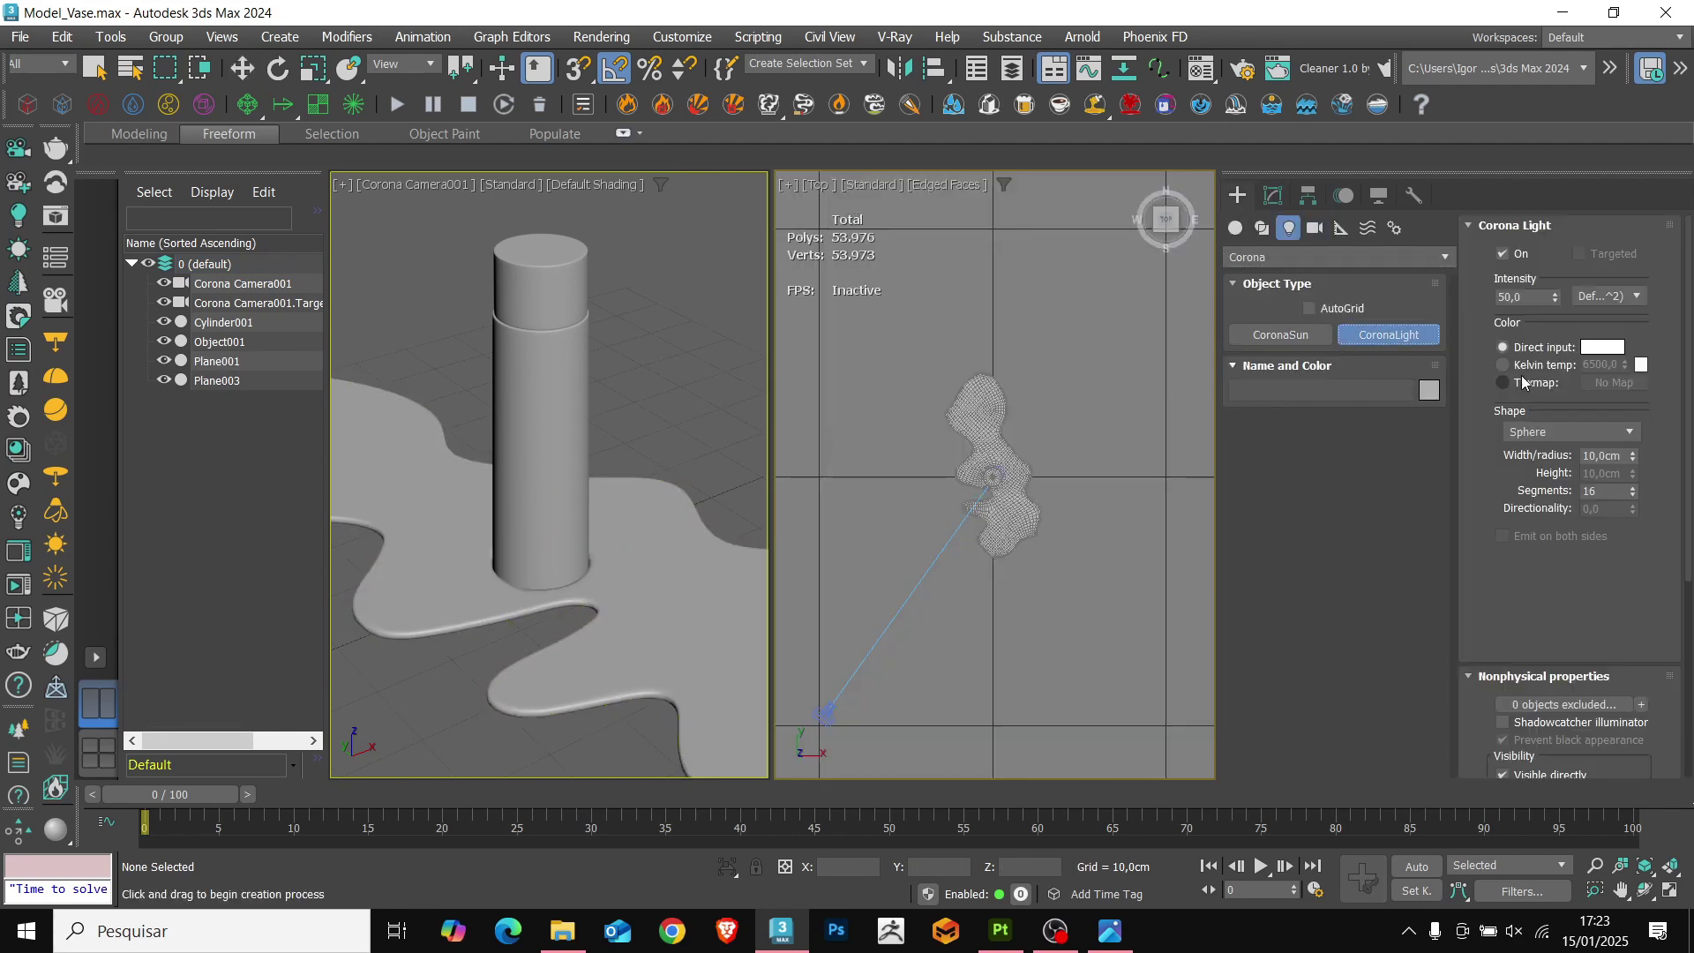
left_click(1537, 433)
left_click(1527, 464)
scroll(920, 439, "down", 2)
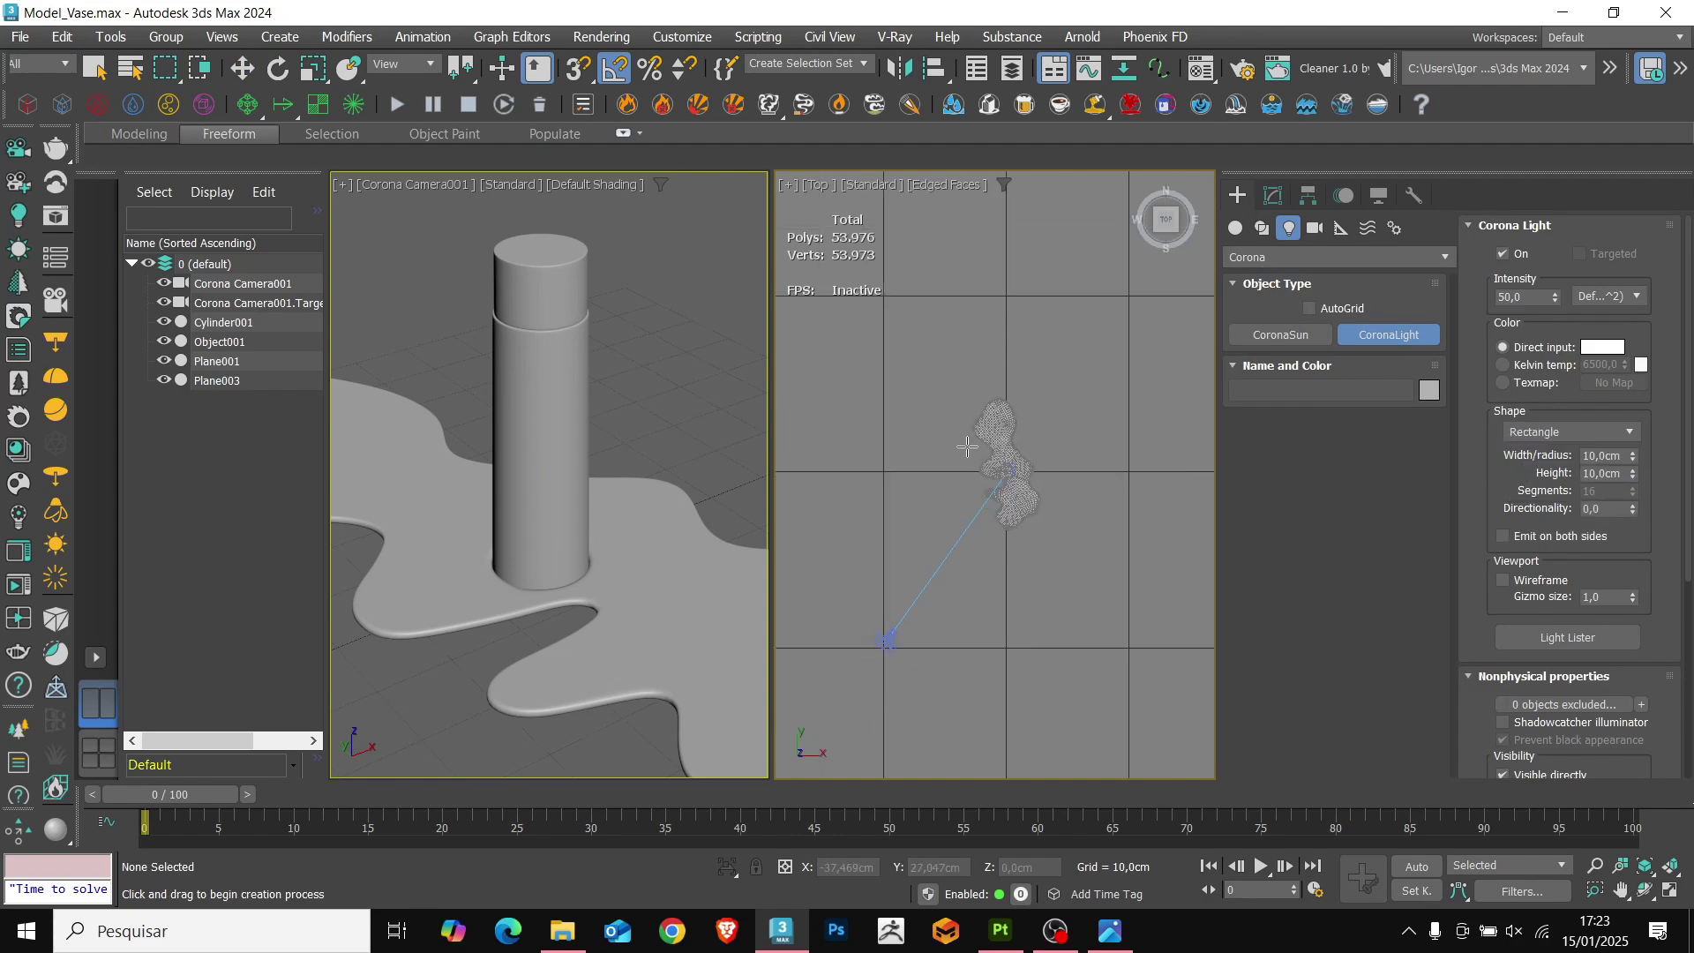
left_click_drag(917, 412, 1025, 515)
Raise the rectangular light to about 115.6 cm above the floor and name it Top Light.
key("w")
middle_click_drag(1005, 494, 974, 425, "alt")
key("ctrl+z")
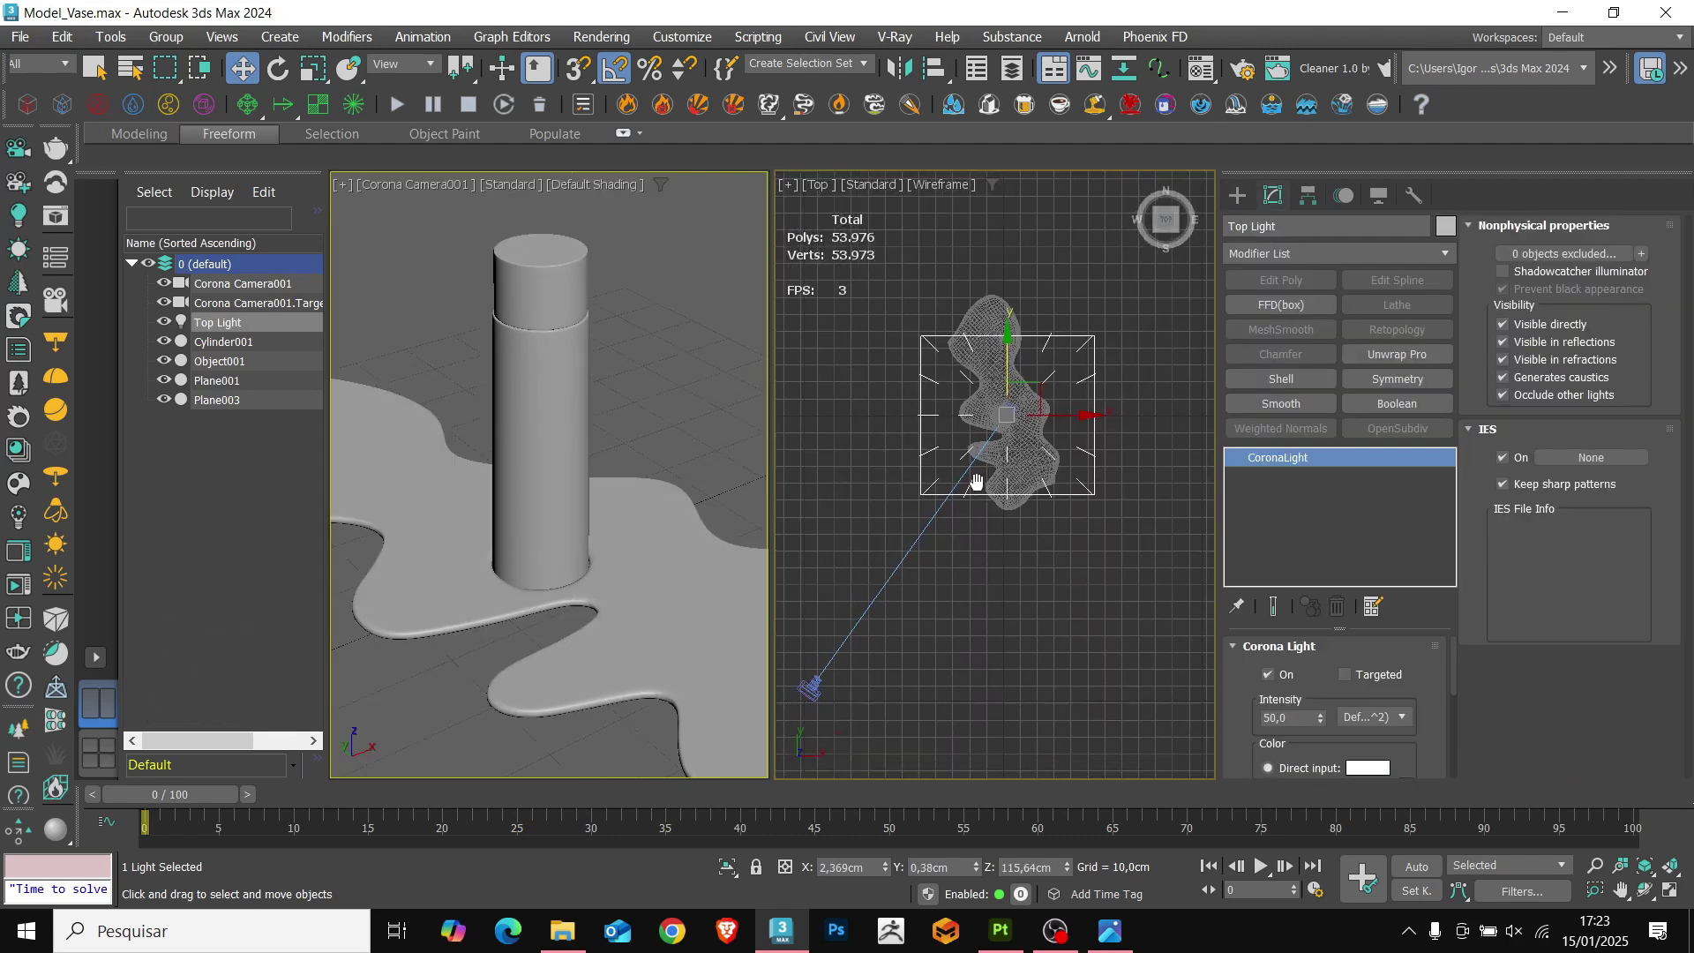
Copy the top light beside the camera as Front Light, angled at the bottle, and place a further copy behind the bottle.
middle_click_drag(976, 481, 987, 467)
left_click_drag(1015, 403, 916, 536, "shift")
key("Return")
key("e")
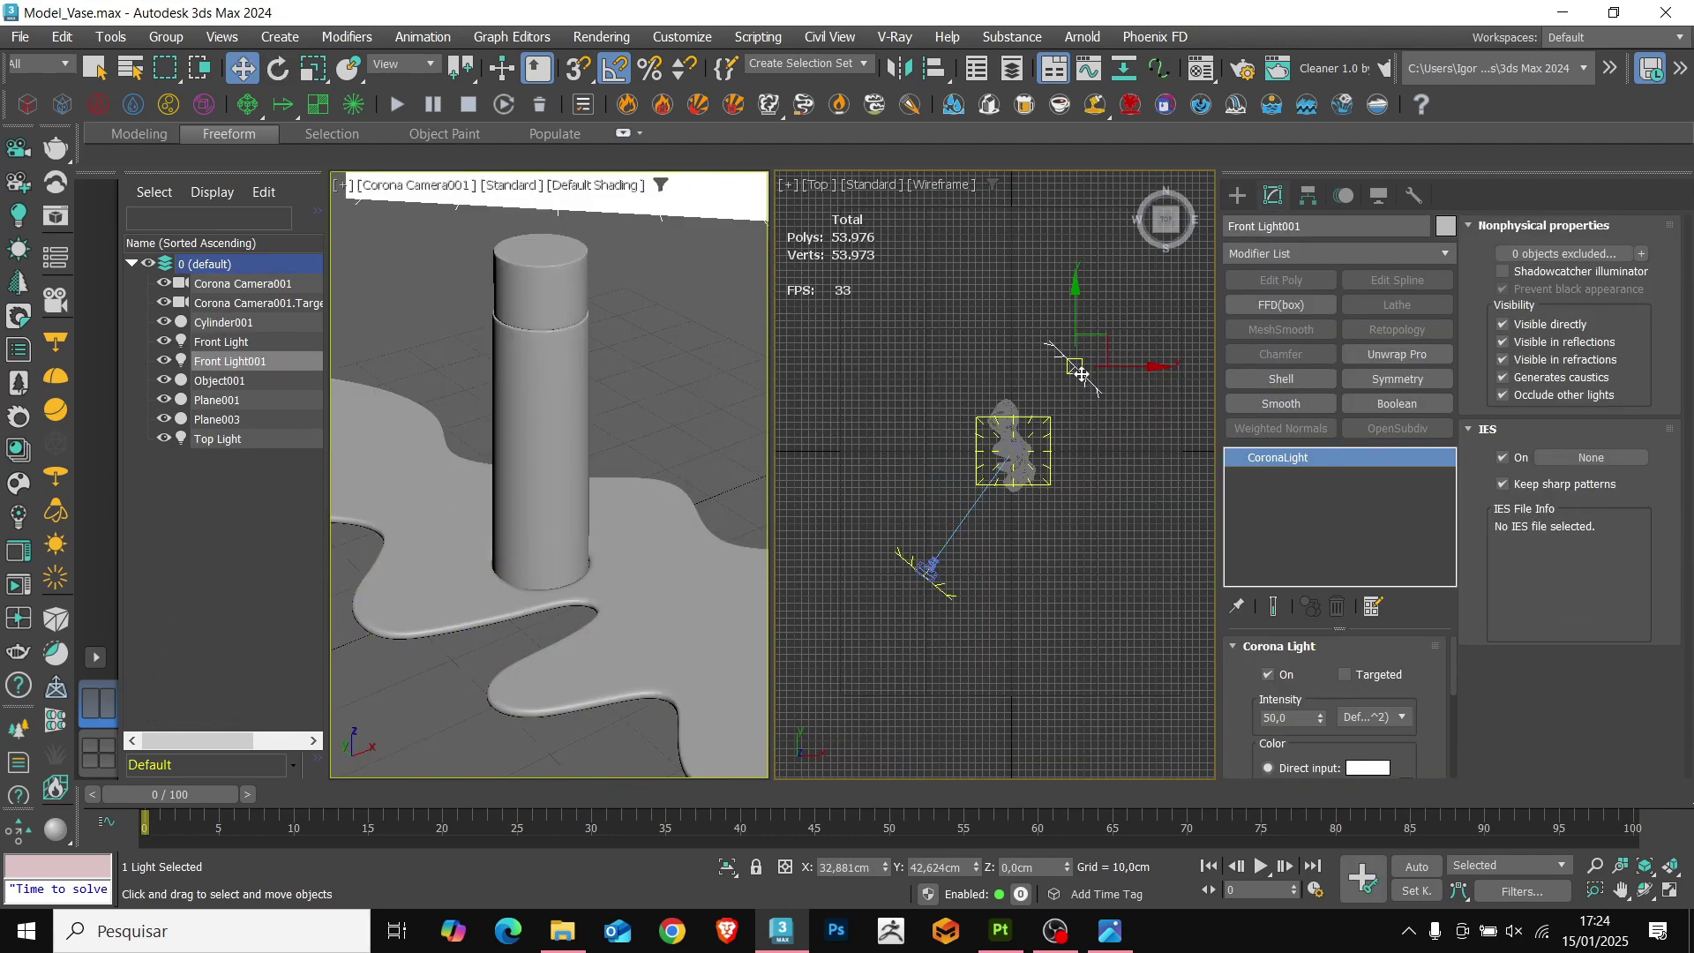
left_click_drag(1063, 361, 1094, 356)
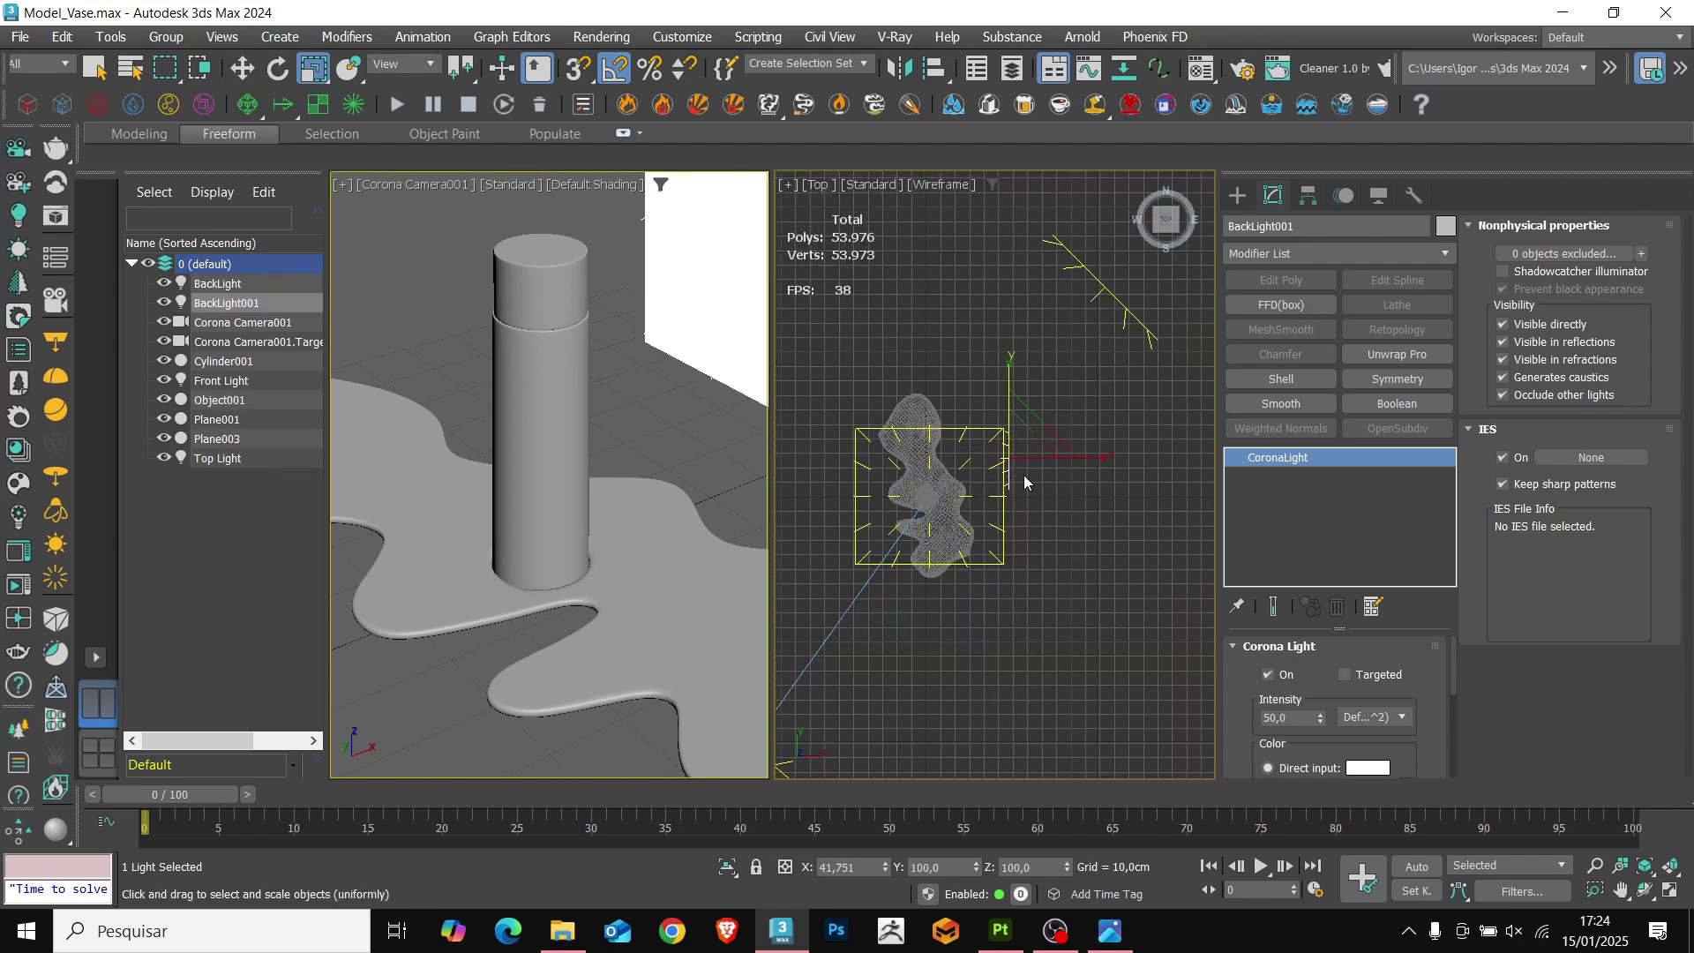
Move the narrowed copy of the back light beside the bottle and rename it Backrop Light.
key("w")
left_click_drag(1009, 405, 1011, 459)
left_click_drag(1320, 226, 1150, 228)
type("B")
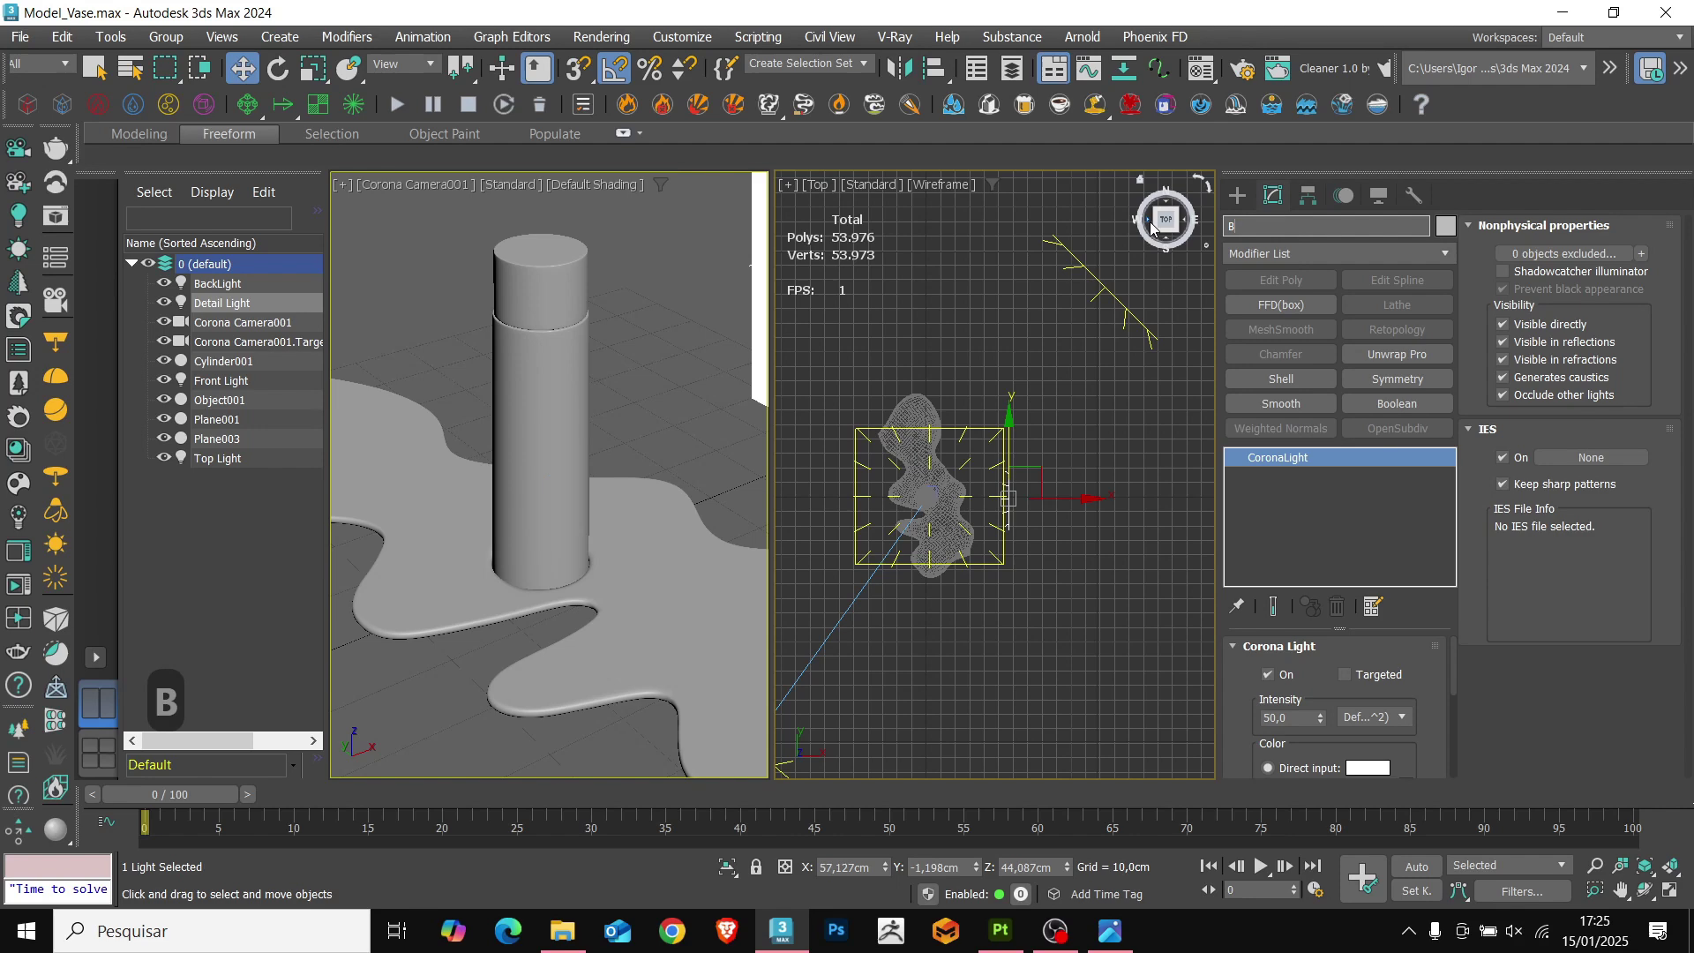
key("BackSpace")
key("BackSpace")
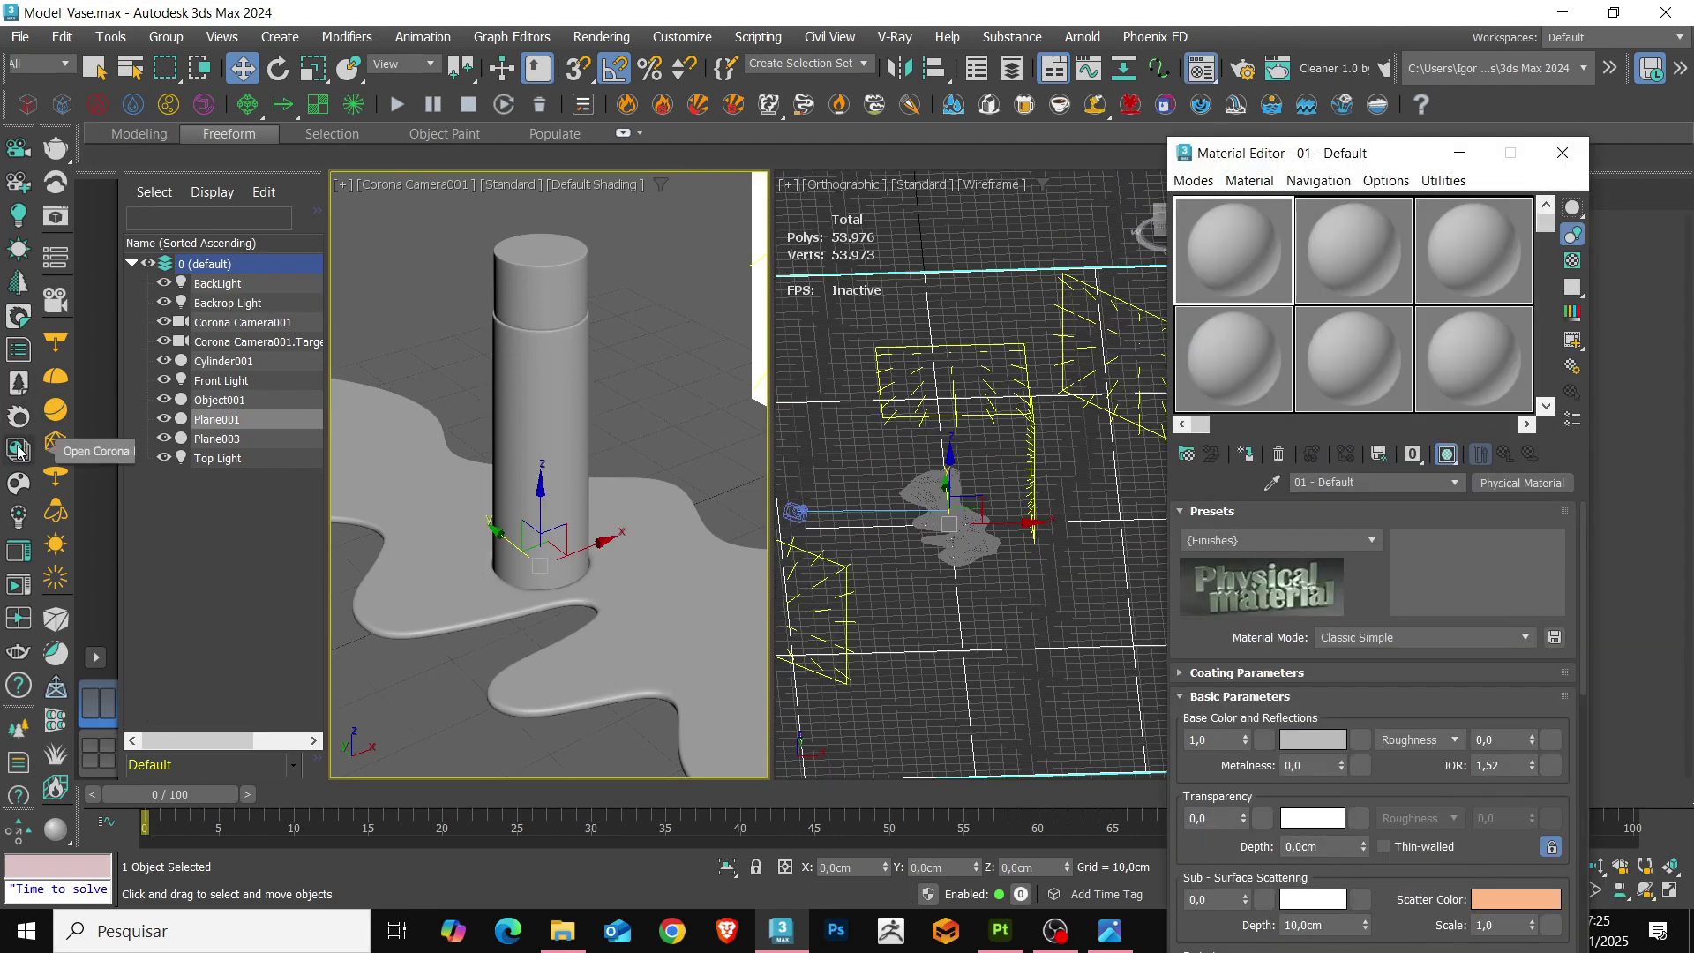
Load Copper Satin Clean and Water Clear from the Corona material library and assign Copper Satin Clean to the bottle cap.
left_click(18, 451)
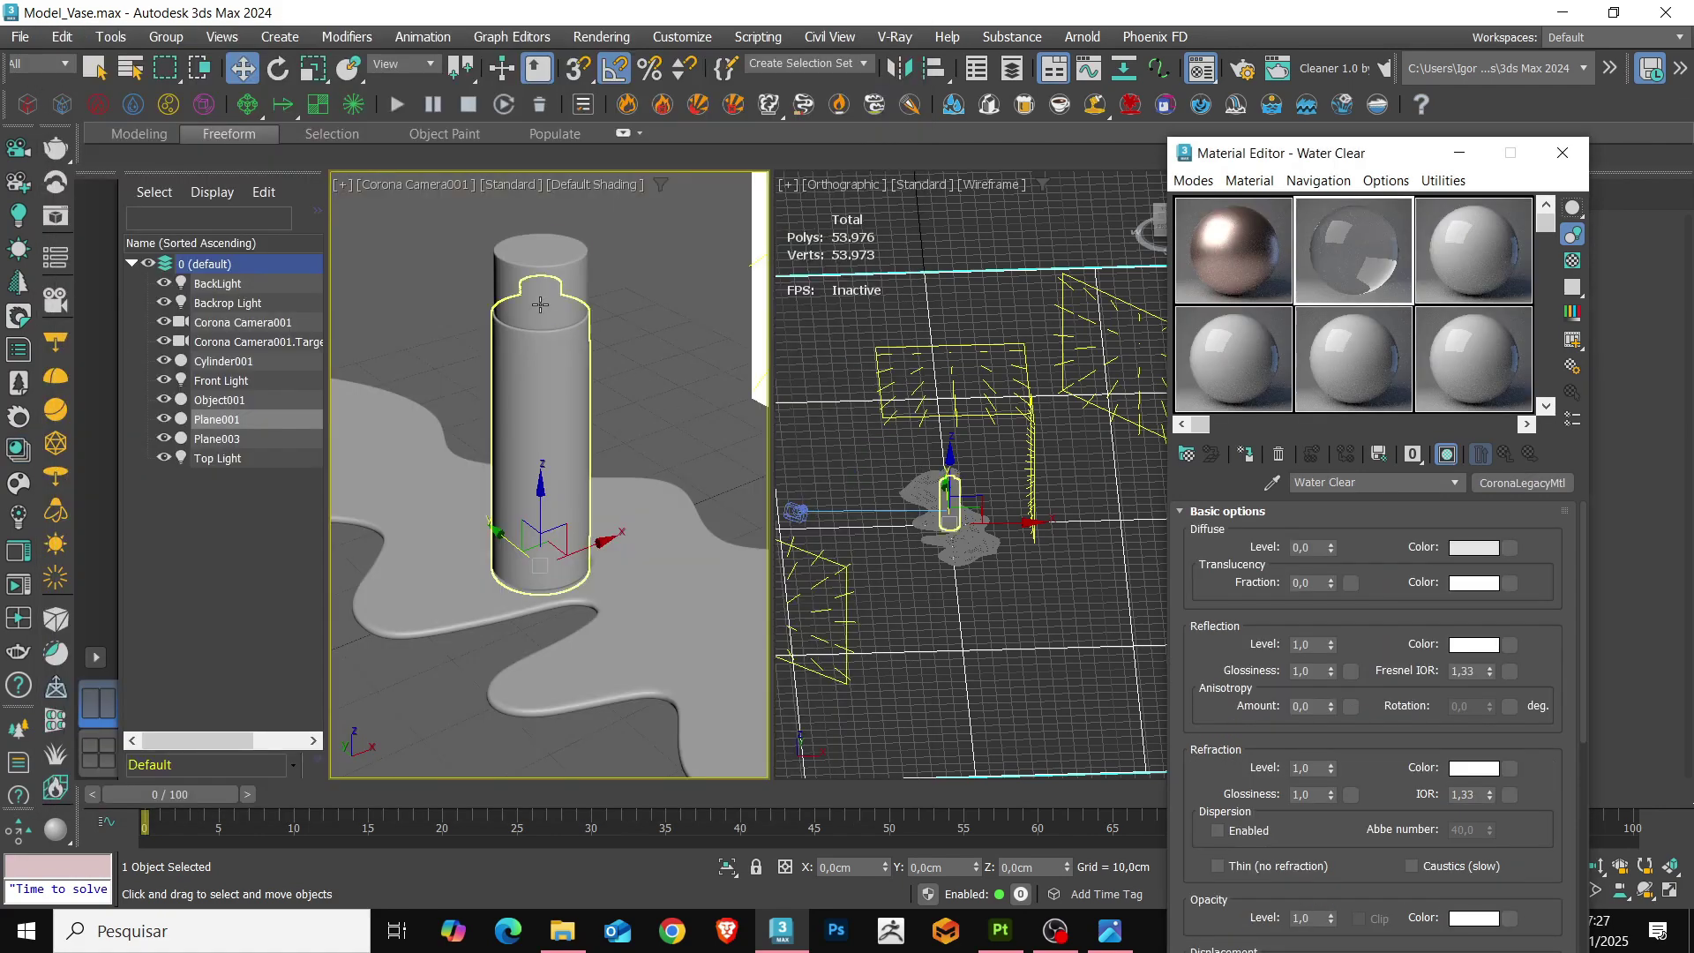
left_click(540, 305)
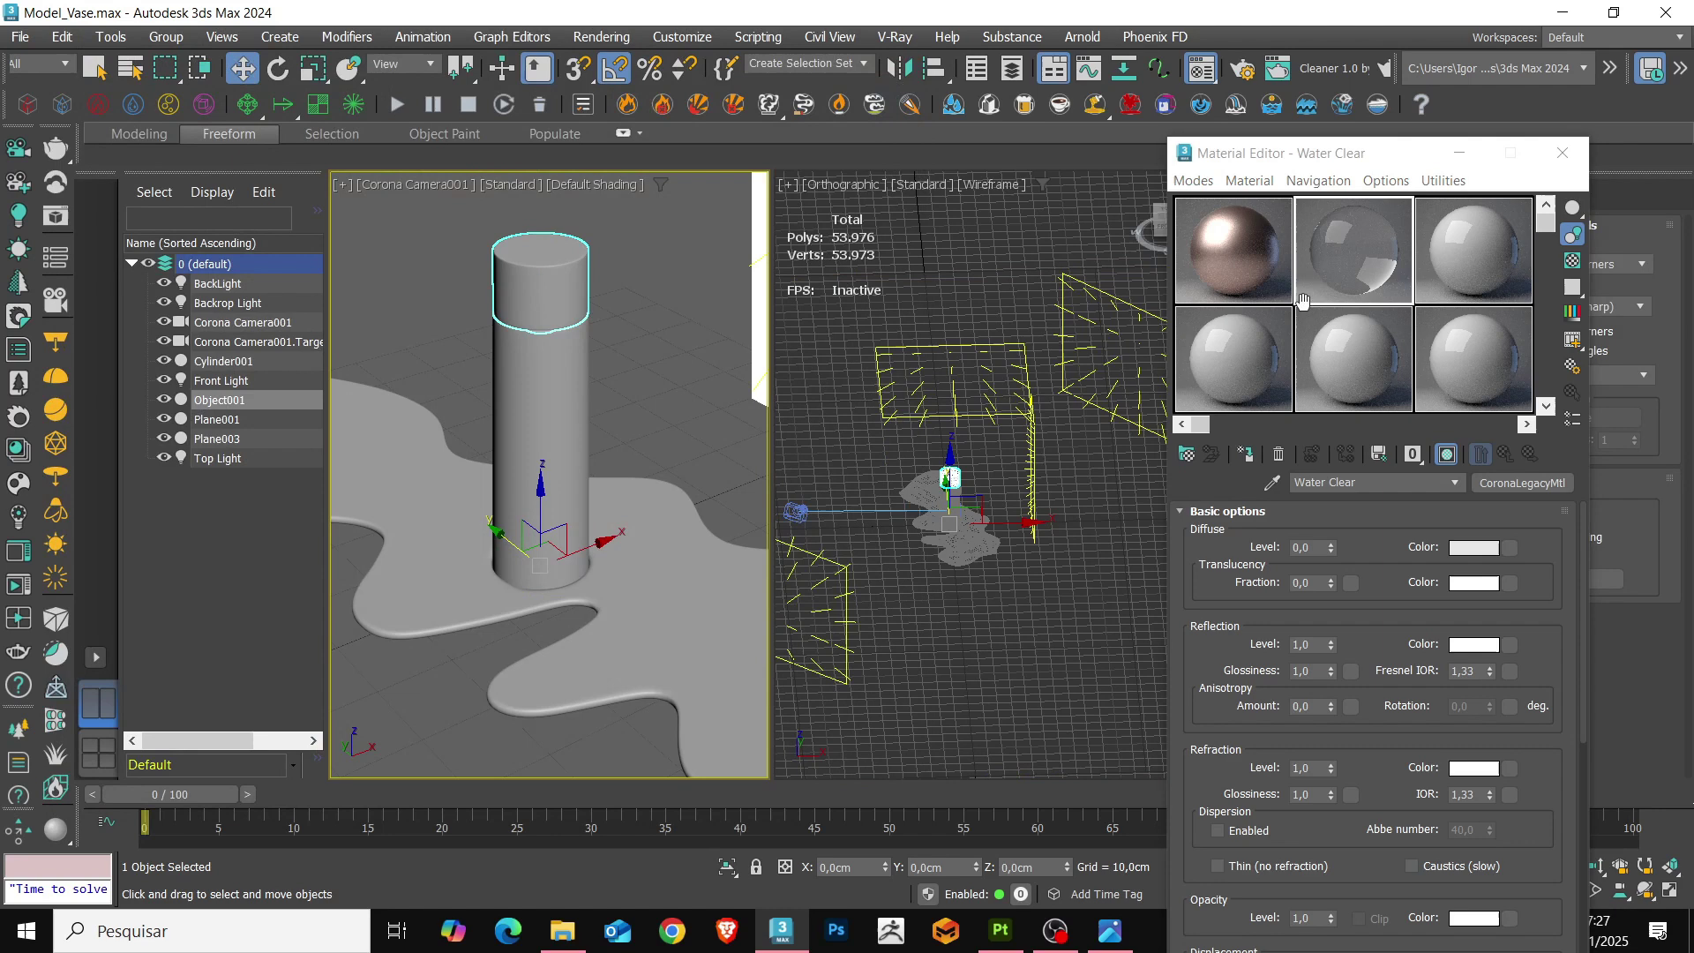
left_click(1233, 251)
left_click(1311, 454)
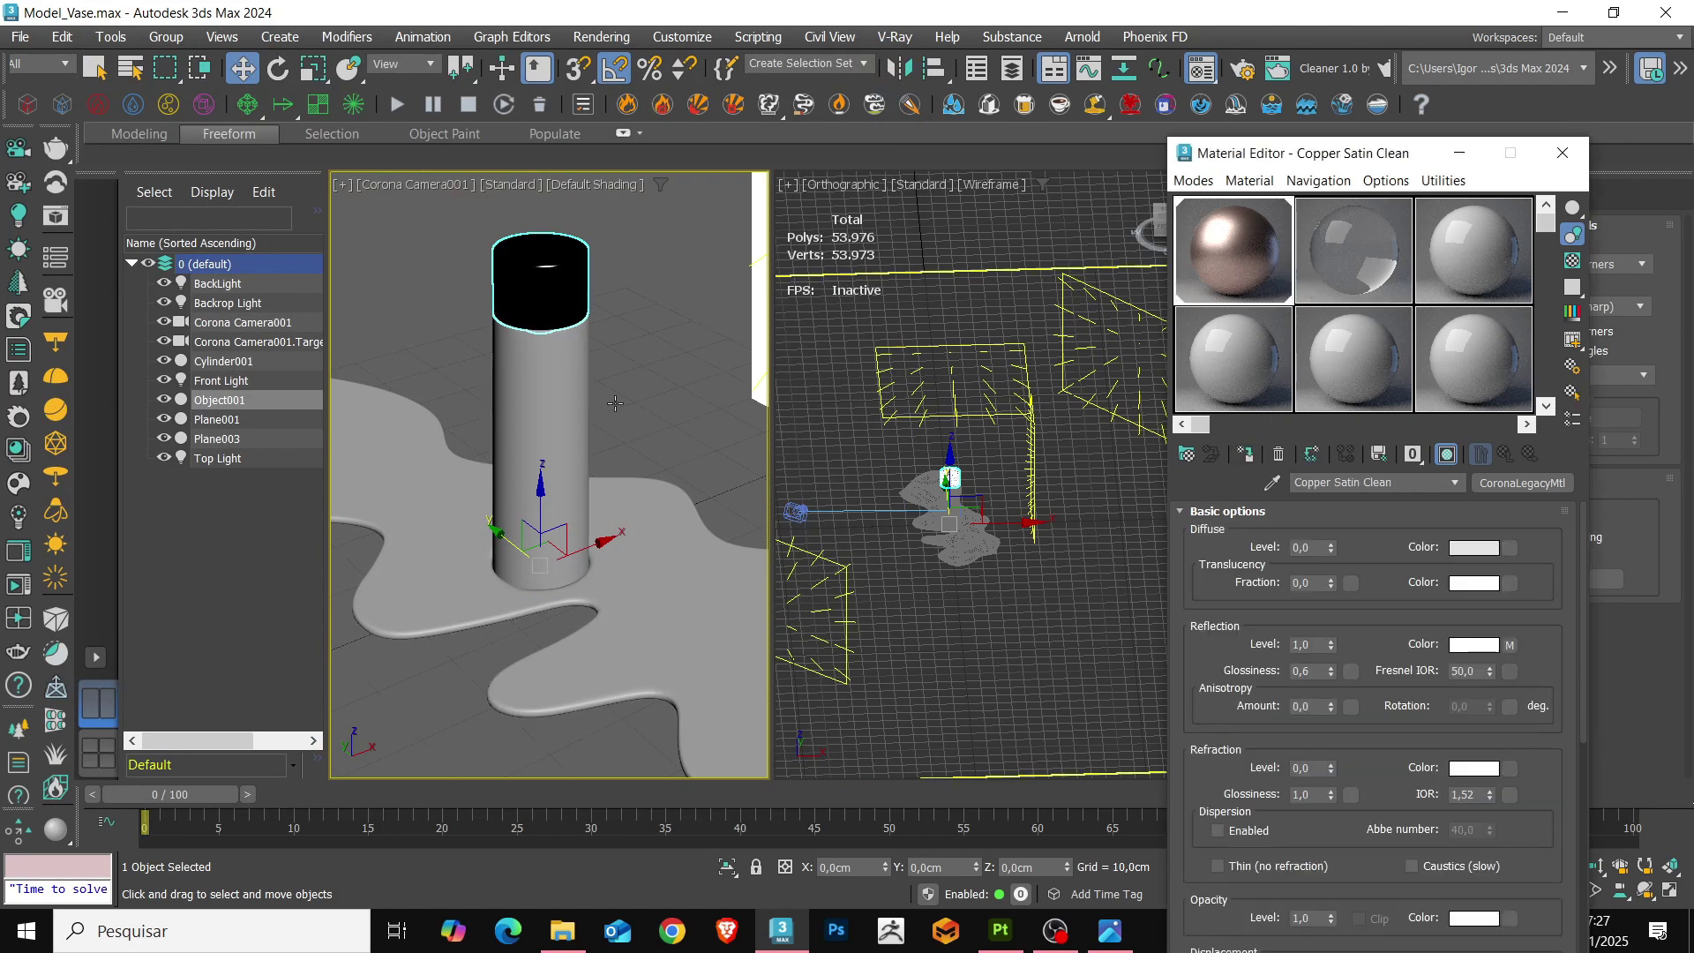
Assign the Water Clear material to the puddle.
left_click(658, 564)
left_click(1358, 264)
left_click(1244, 454)
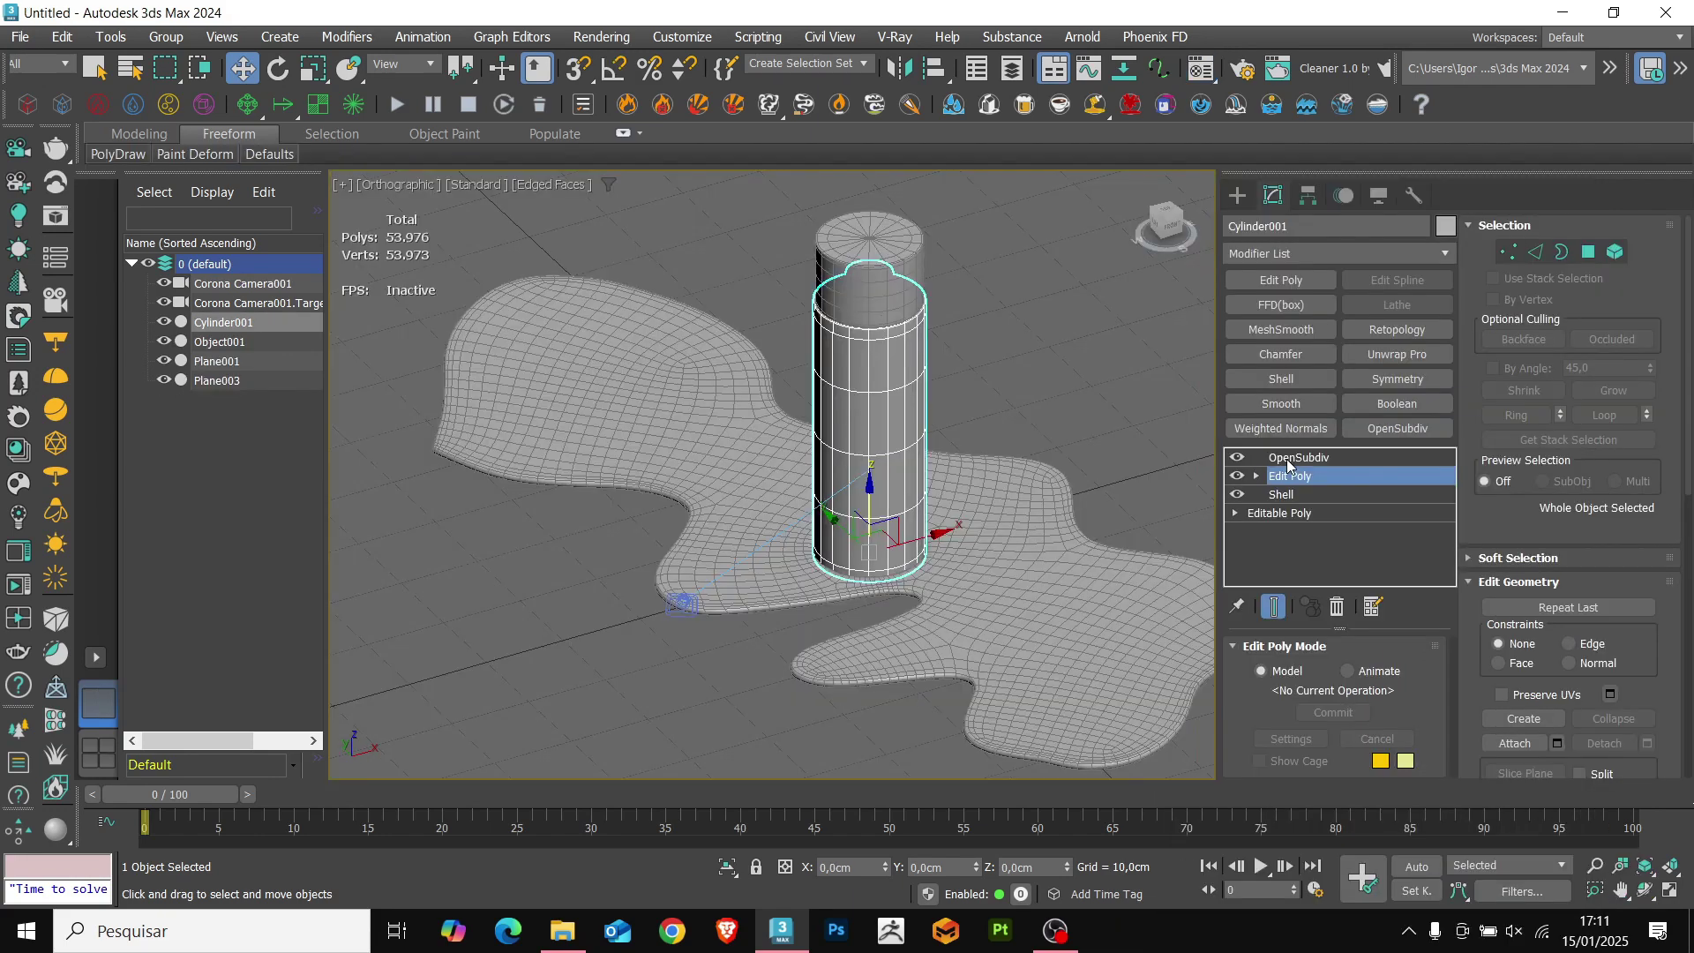
Add an Unwrap UVW modifier between the bottle's Edit Poly and OpenSubdiv and select all its UV polygons in the UV editor.
left_click(1370, 261)
type("un")
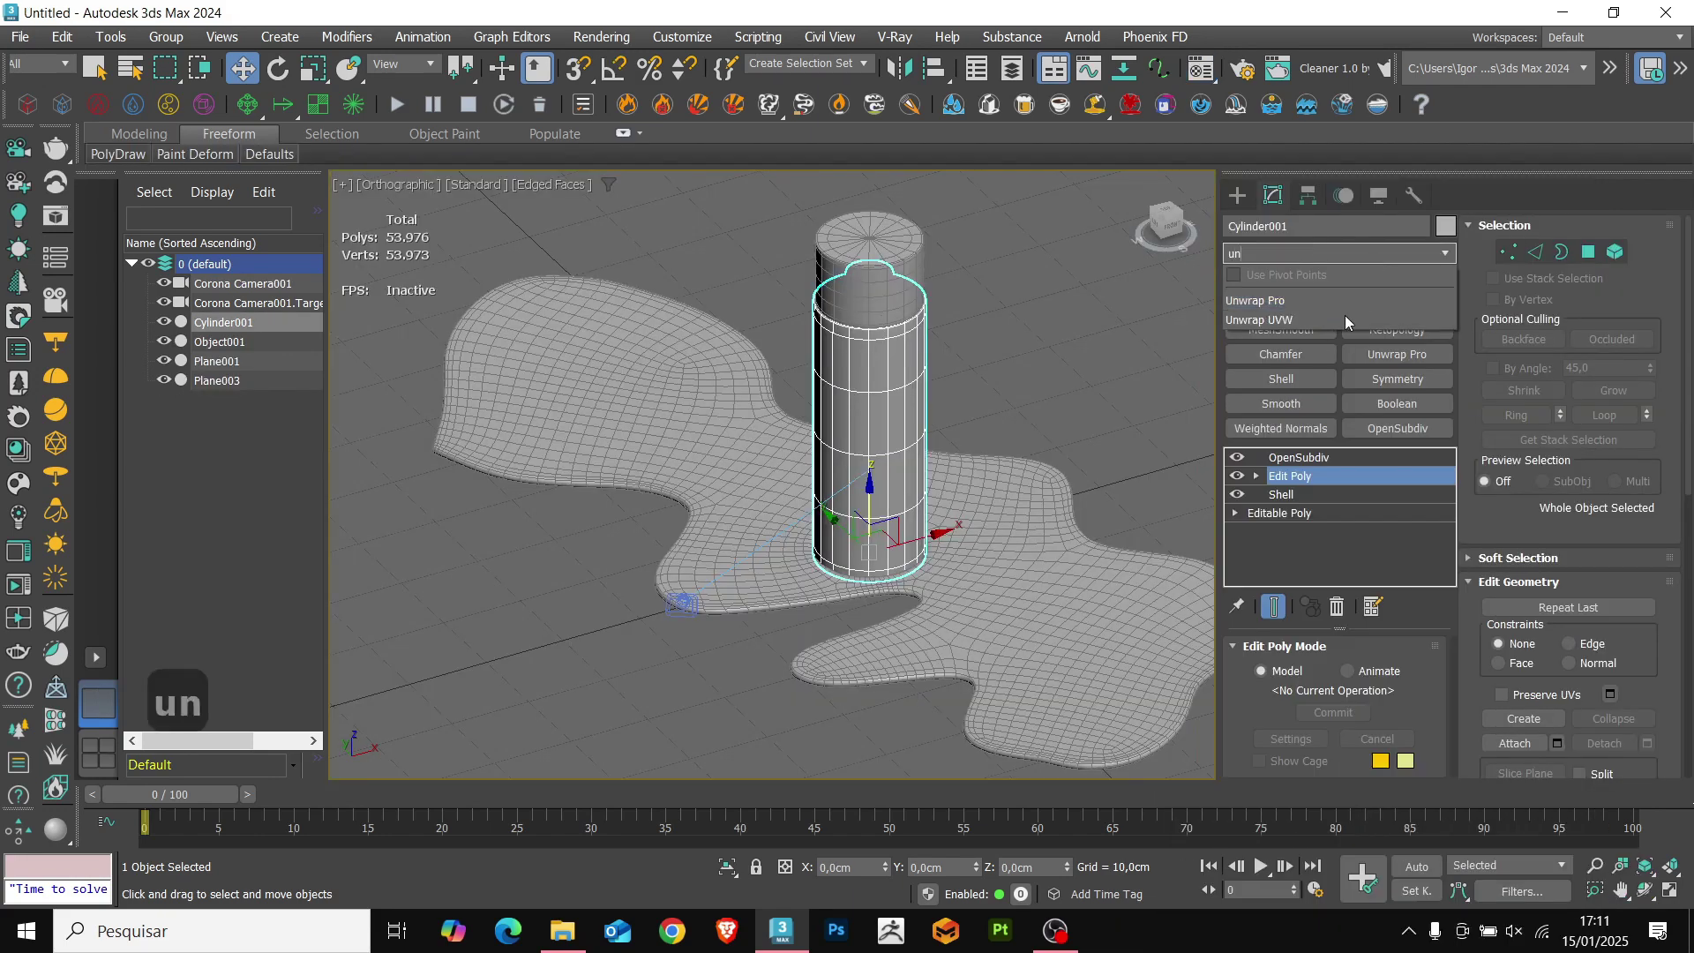
left_click(1305, 322)
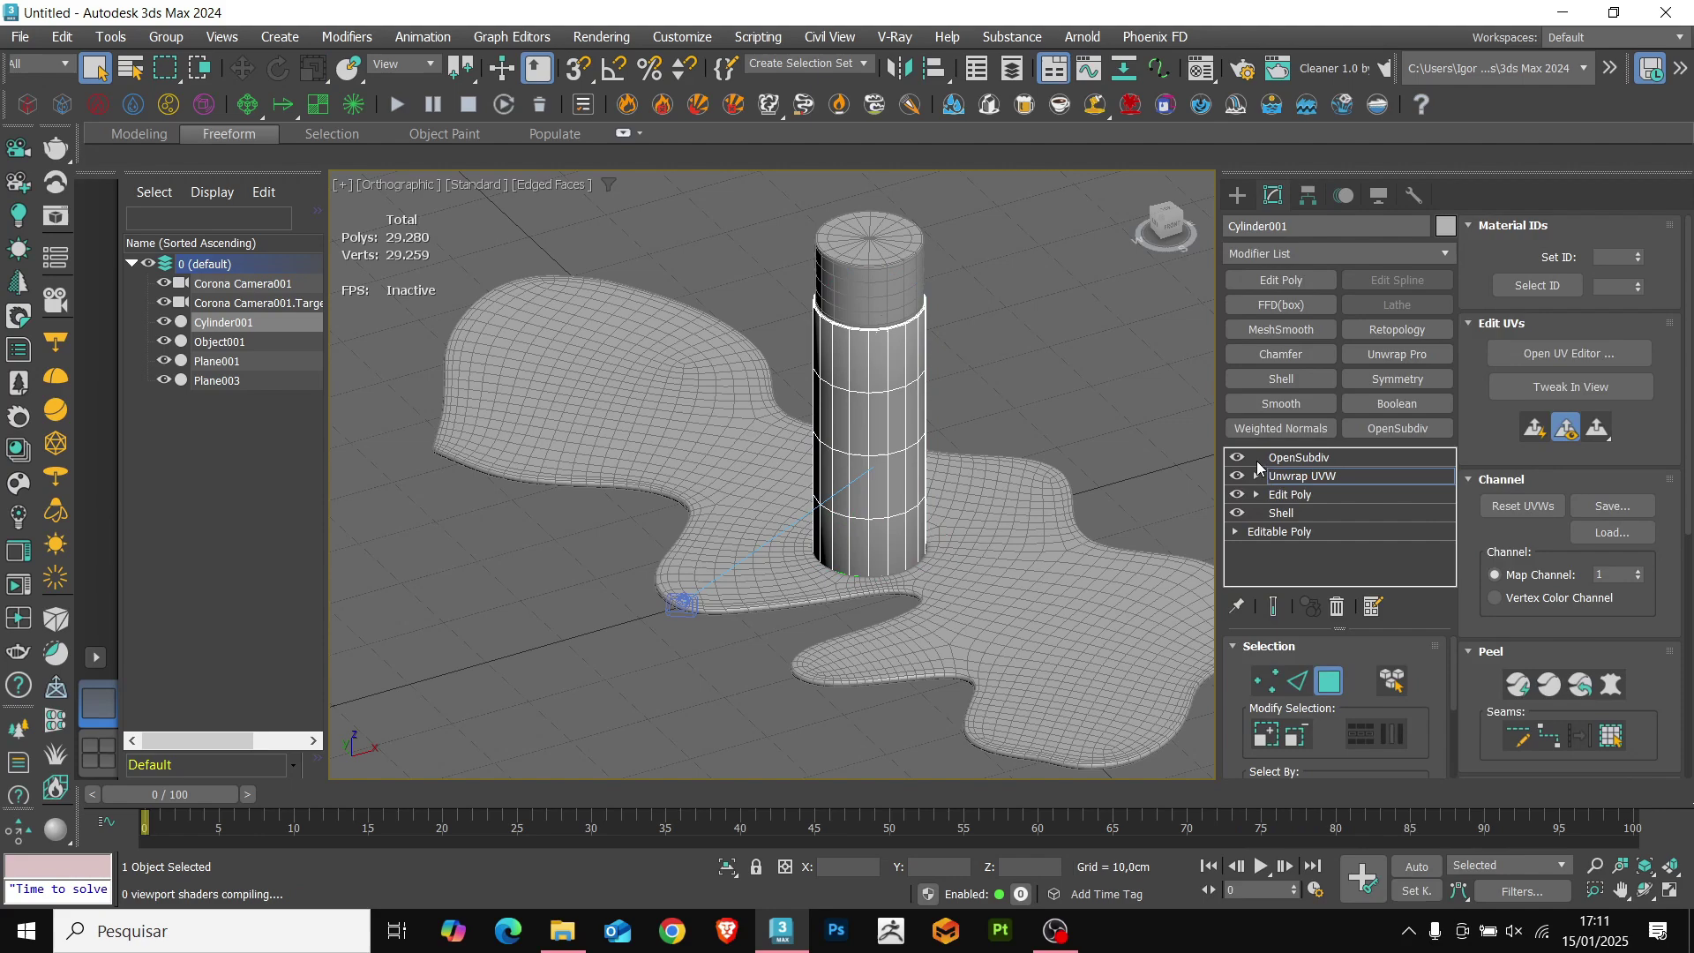
left_click(1569, 353)
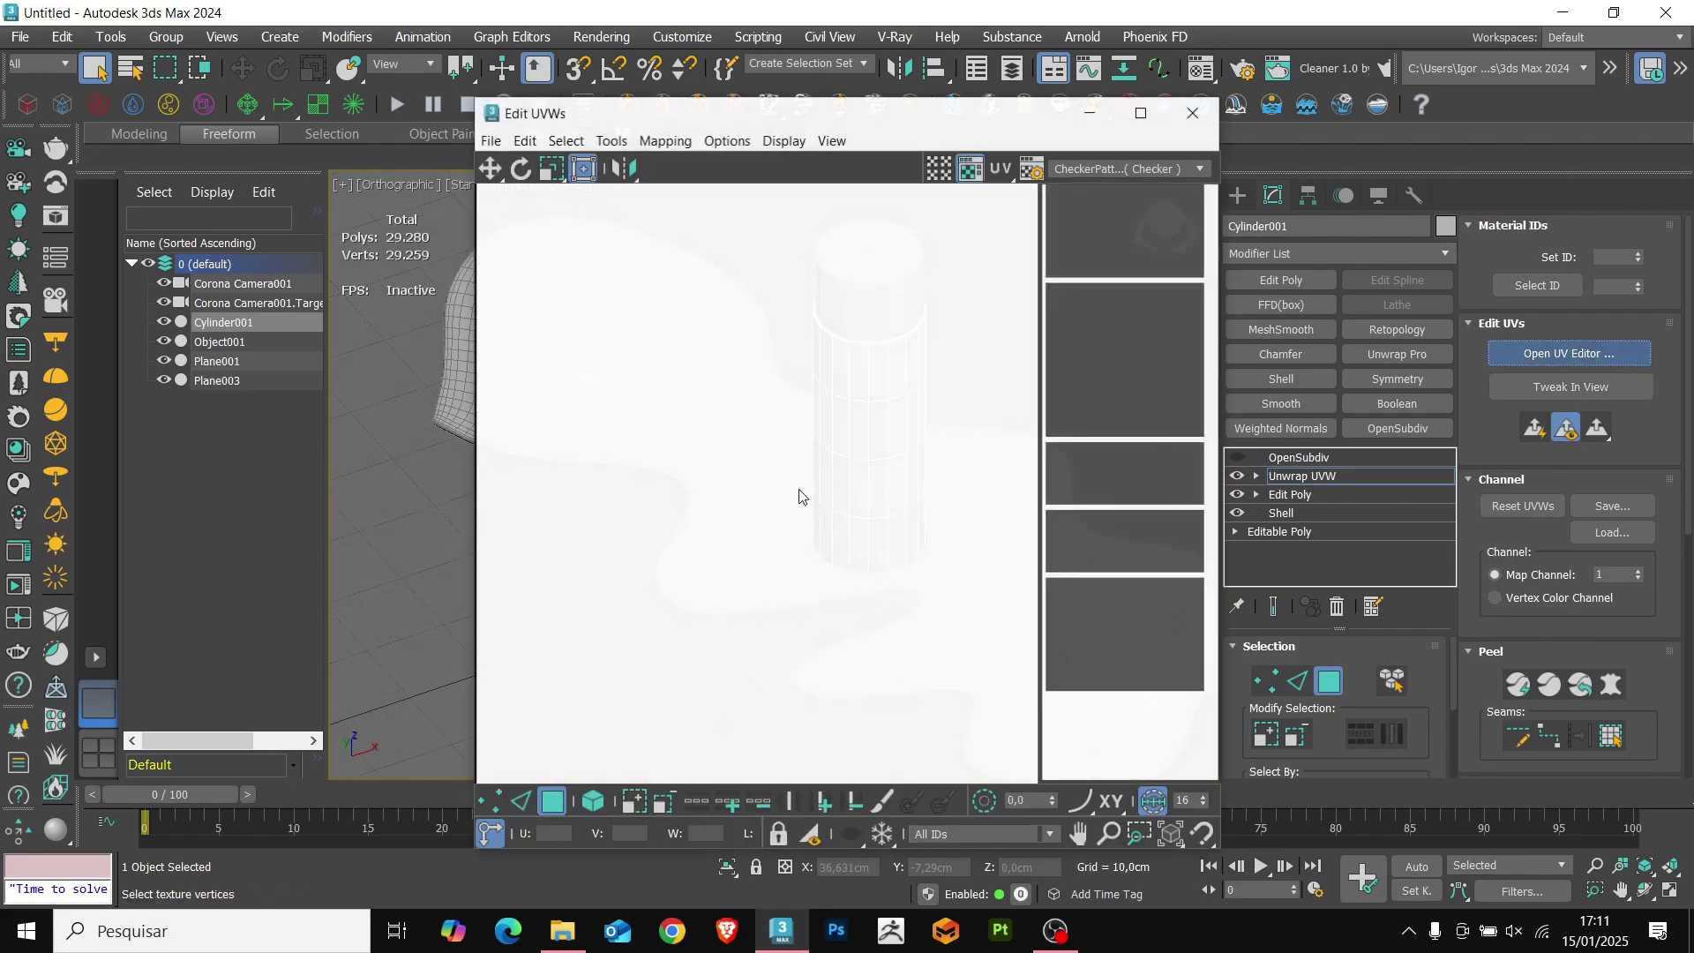
key("ctrl+a")
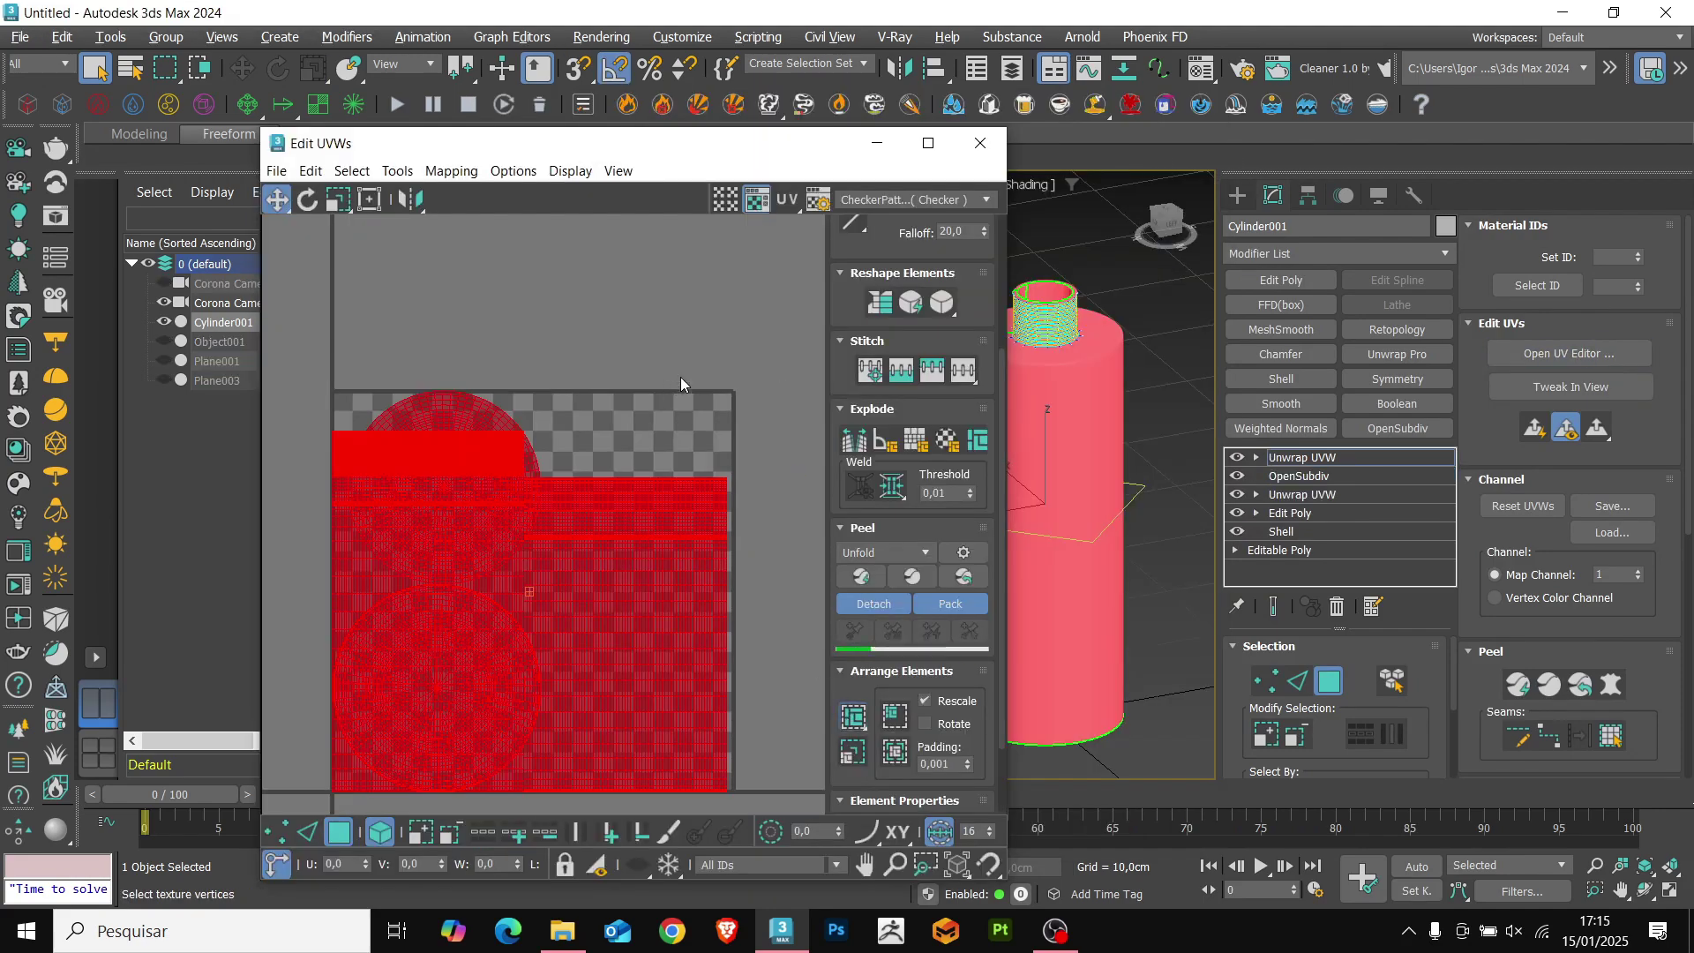
Deselect the bottle's packed UVs, close the UV editor and collapse the bottle to an Editable Poly.
left_click(690, 330)
scroll(621, 454, "up", 4)
scroll(620, 395, "down", 5)
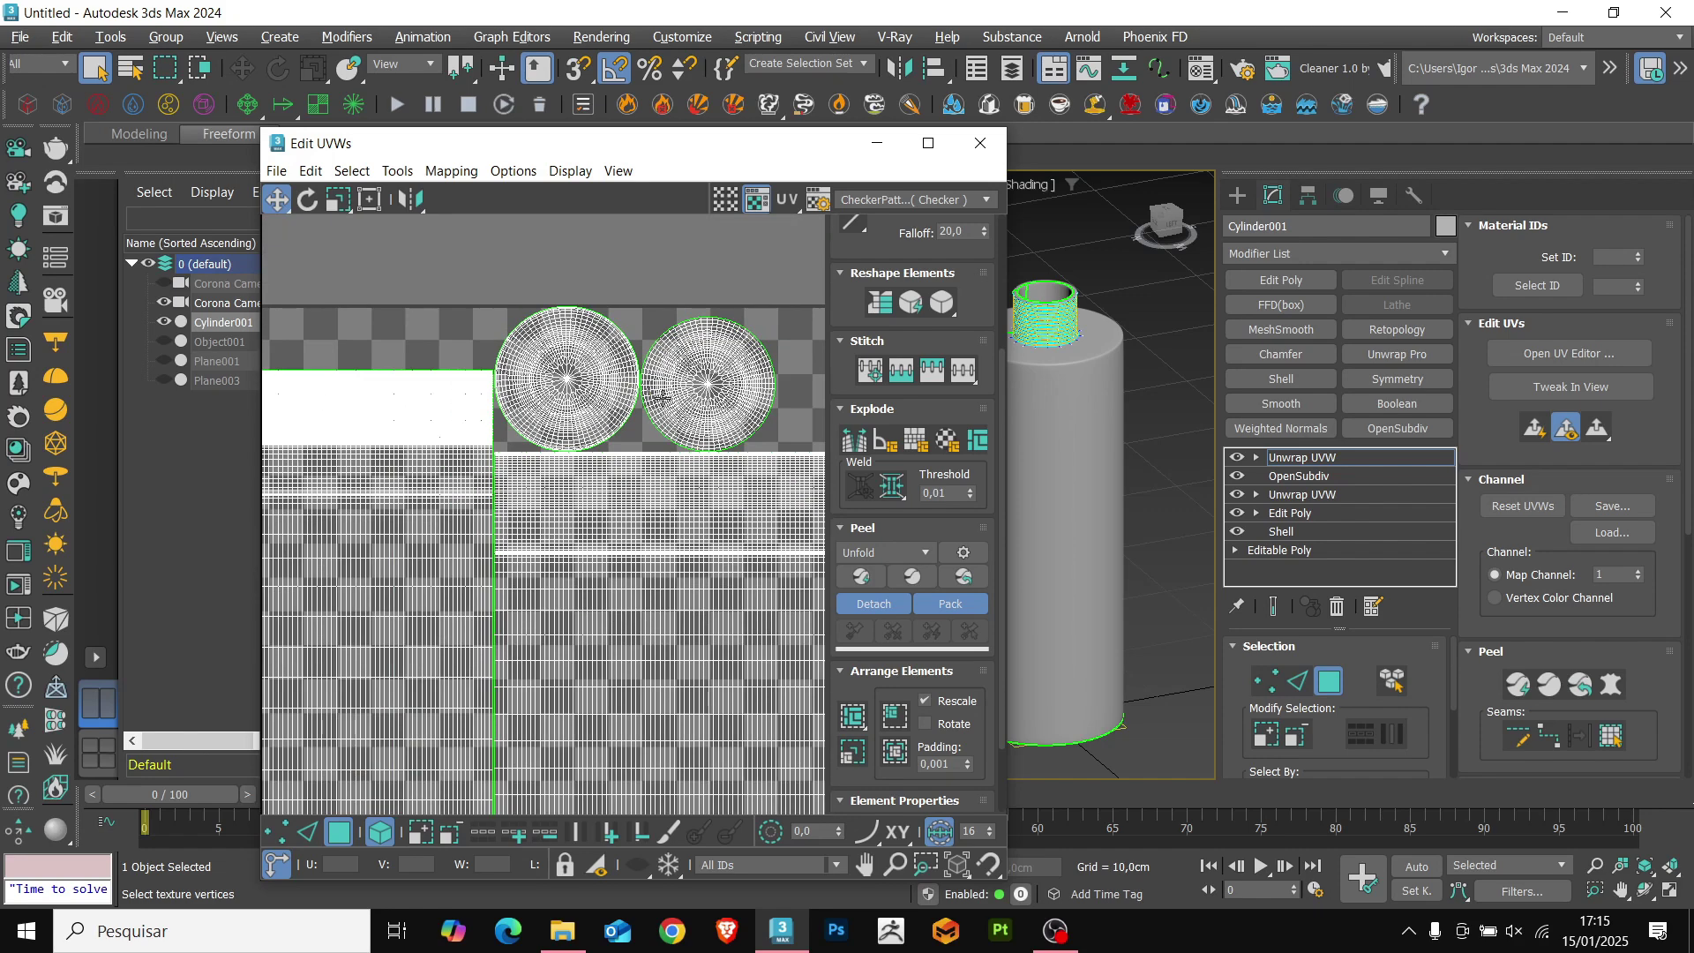
left_click(980, 142)
left_click(864, 296)
left_click(1012, 505)
key("z")
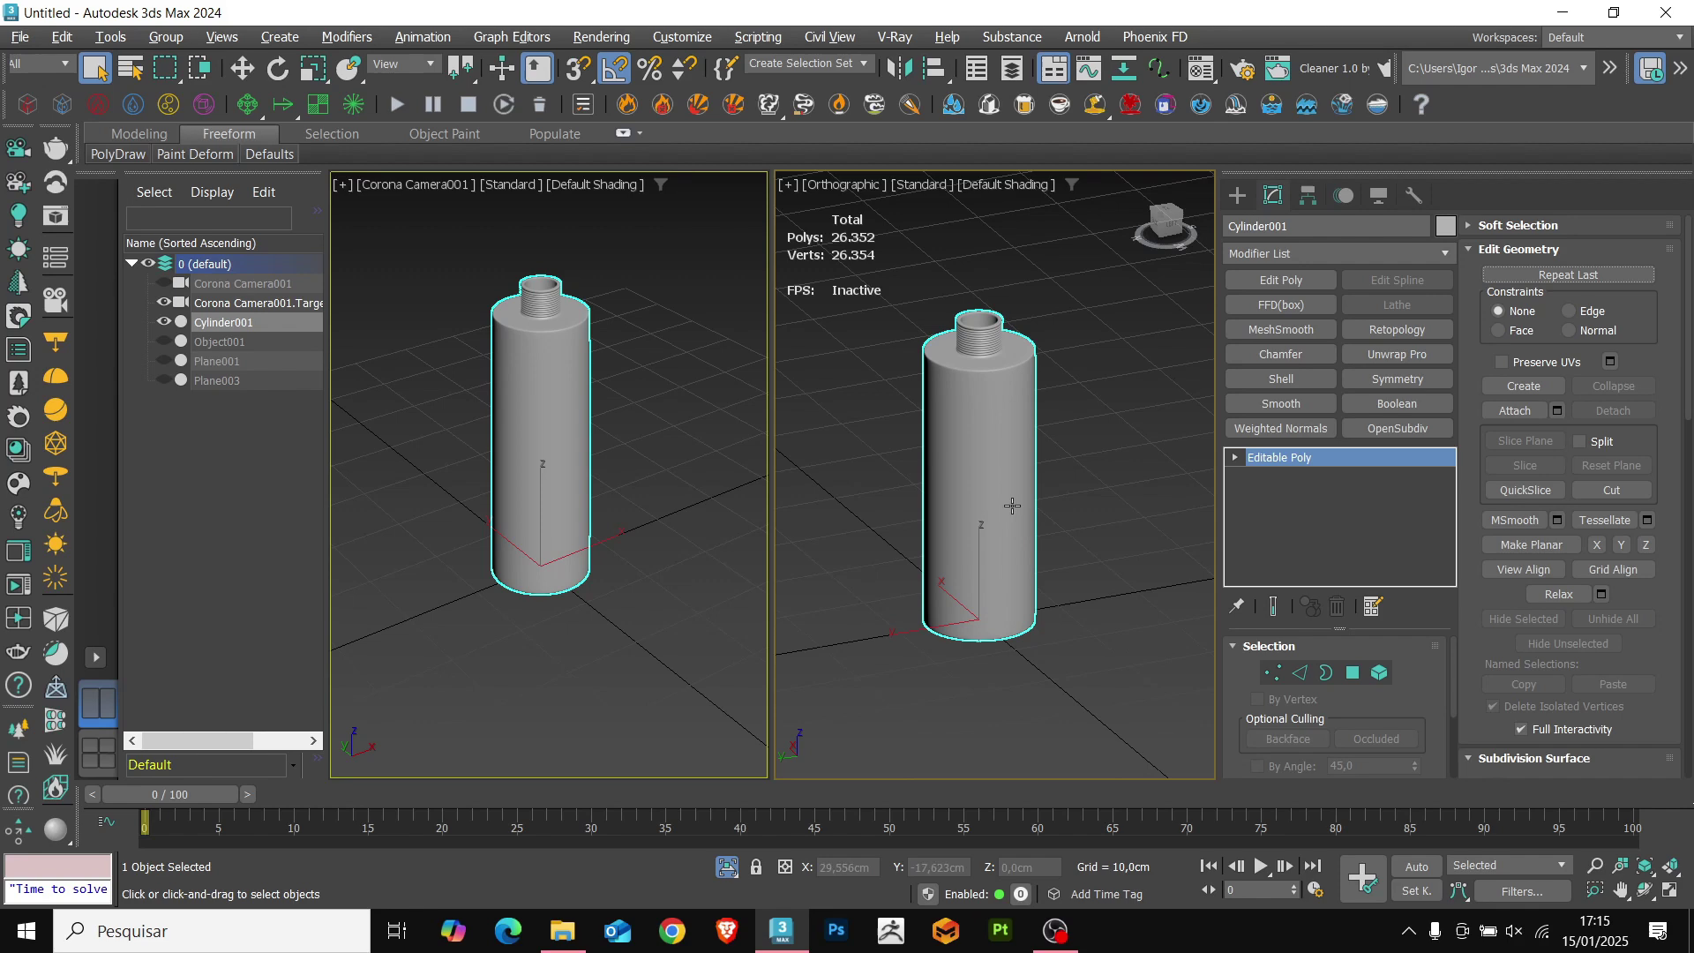
Export the bottle as Vase.fbx to the 3ds Max export folder.
left_click(19, 36)
left_click(336, 389)
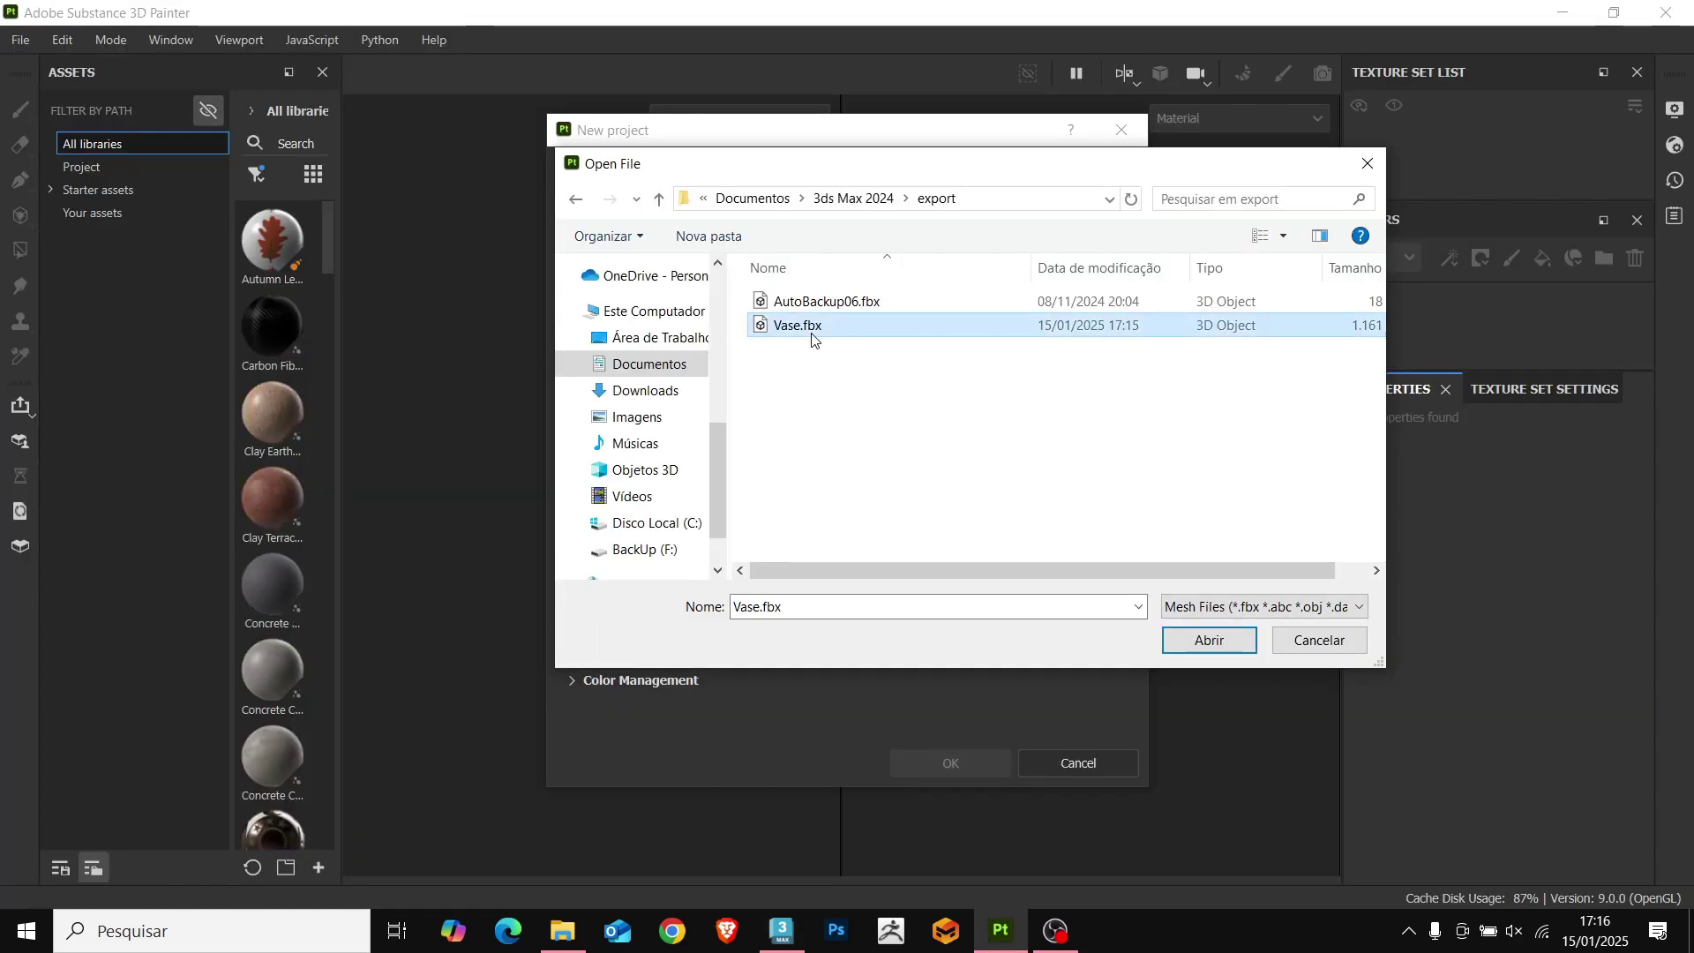
In Substance 3D Painter, create a new project from Vase.fbx with a document resolution of 2048.
key("Return")
left_click(772, 283)
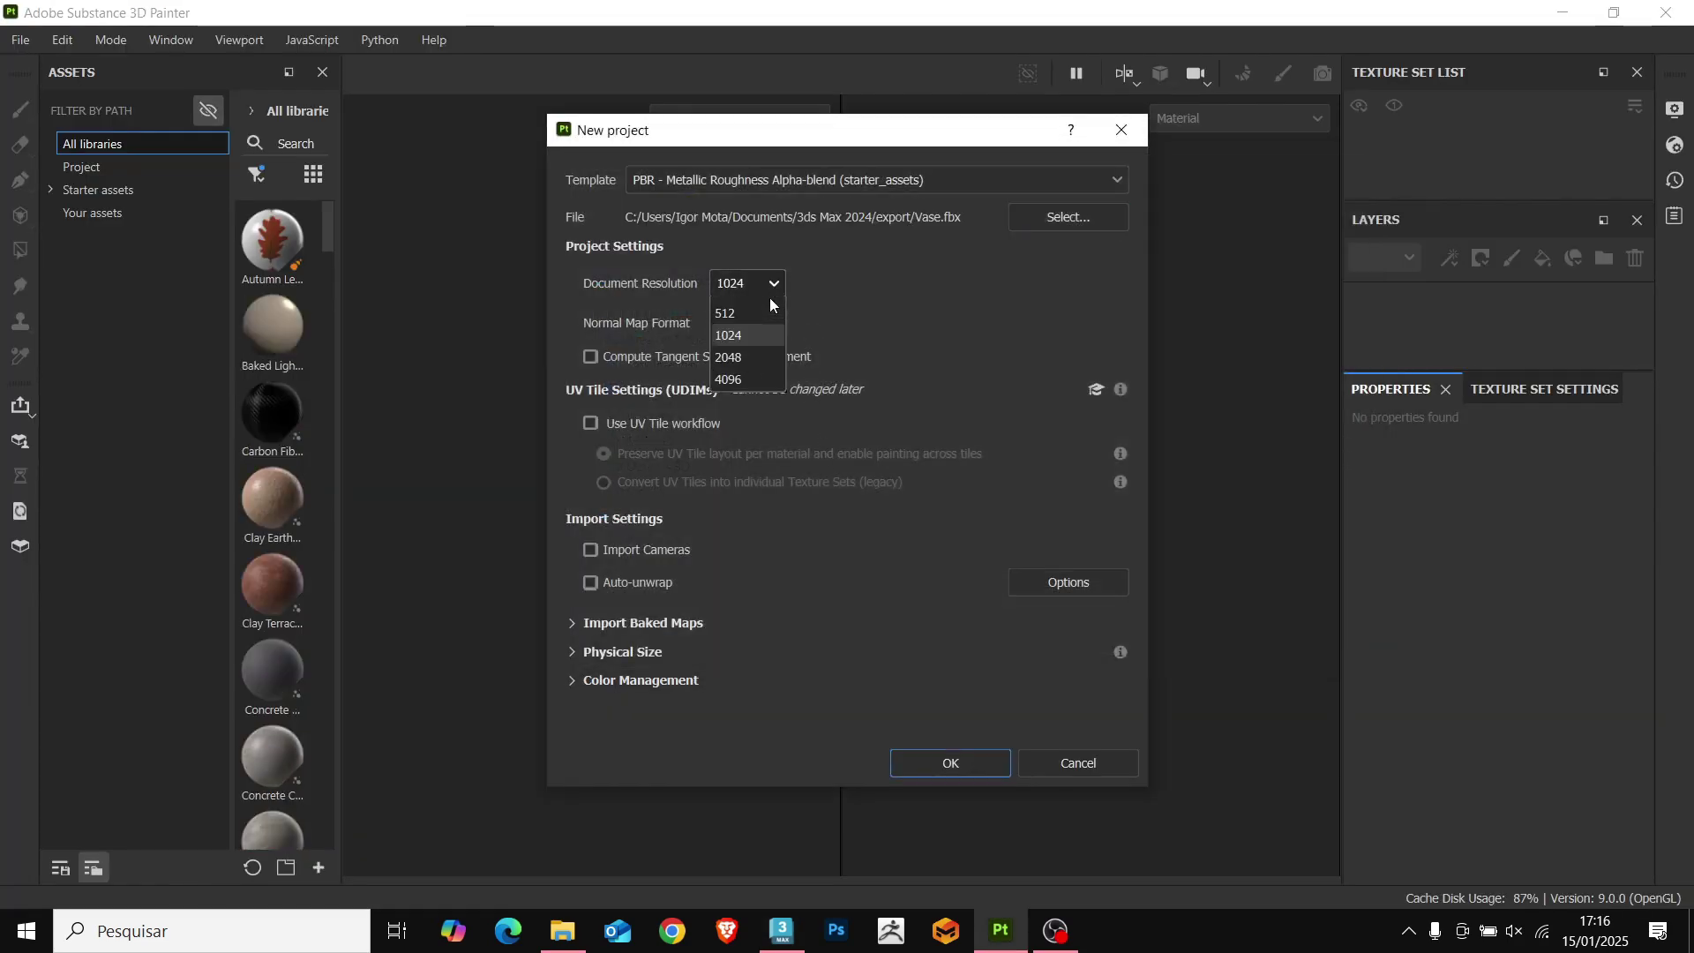
left_click(944, 763)
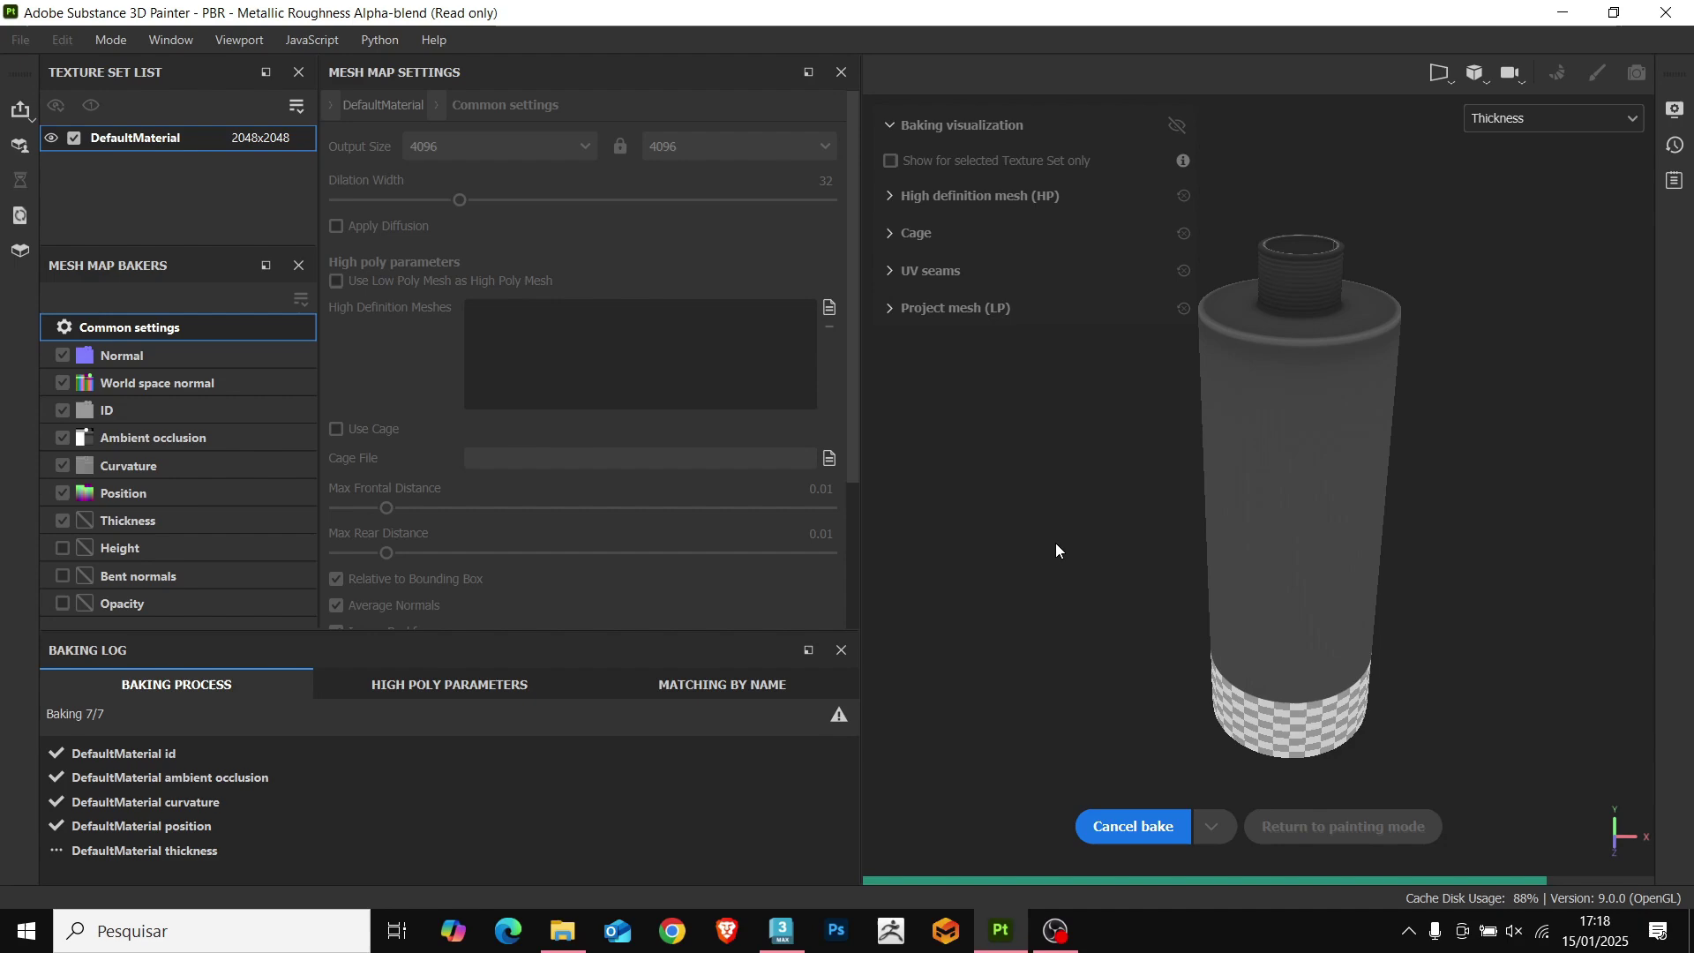
Finish baking the bottle's mesh maps, return to painting mode and check the baked maps in the texture set settings.
left_click(1367, 825)
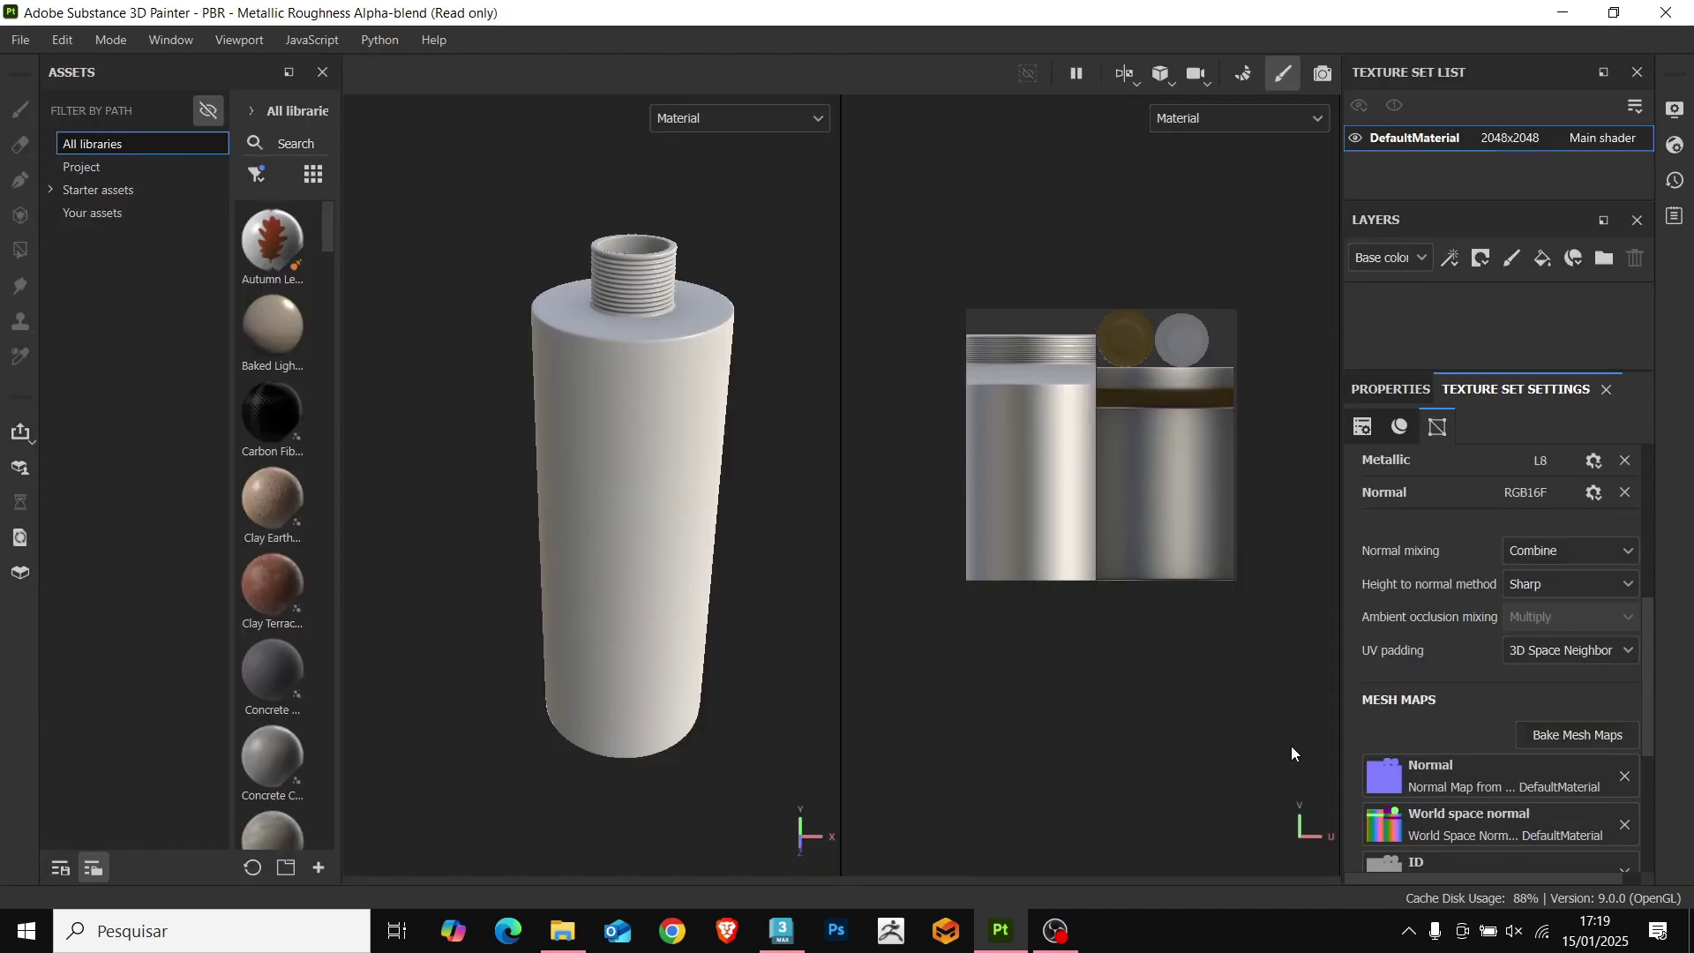
scroll(1500, 737, "down", 5)
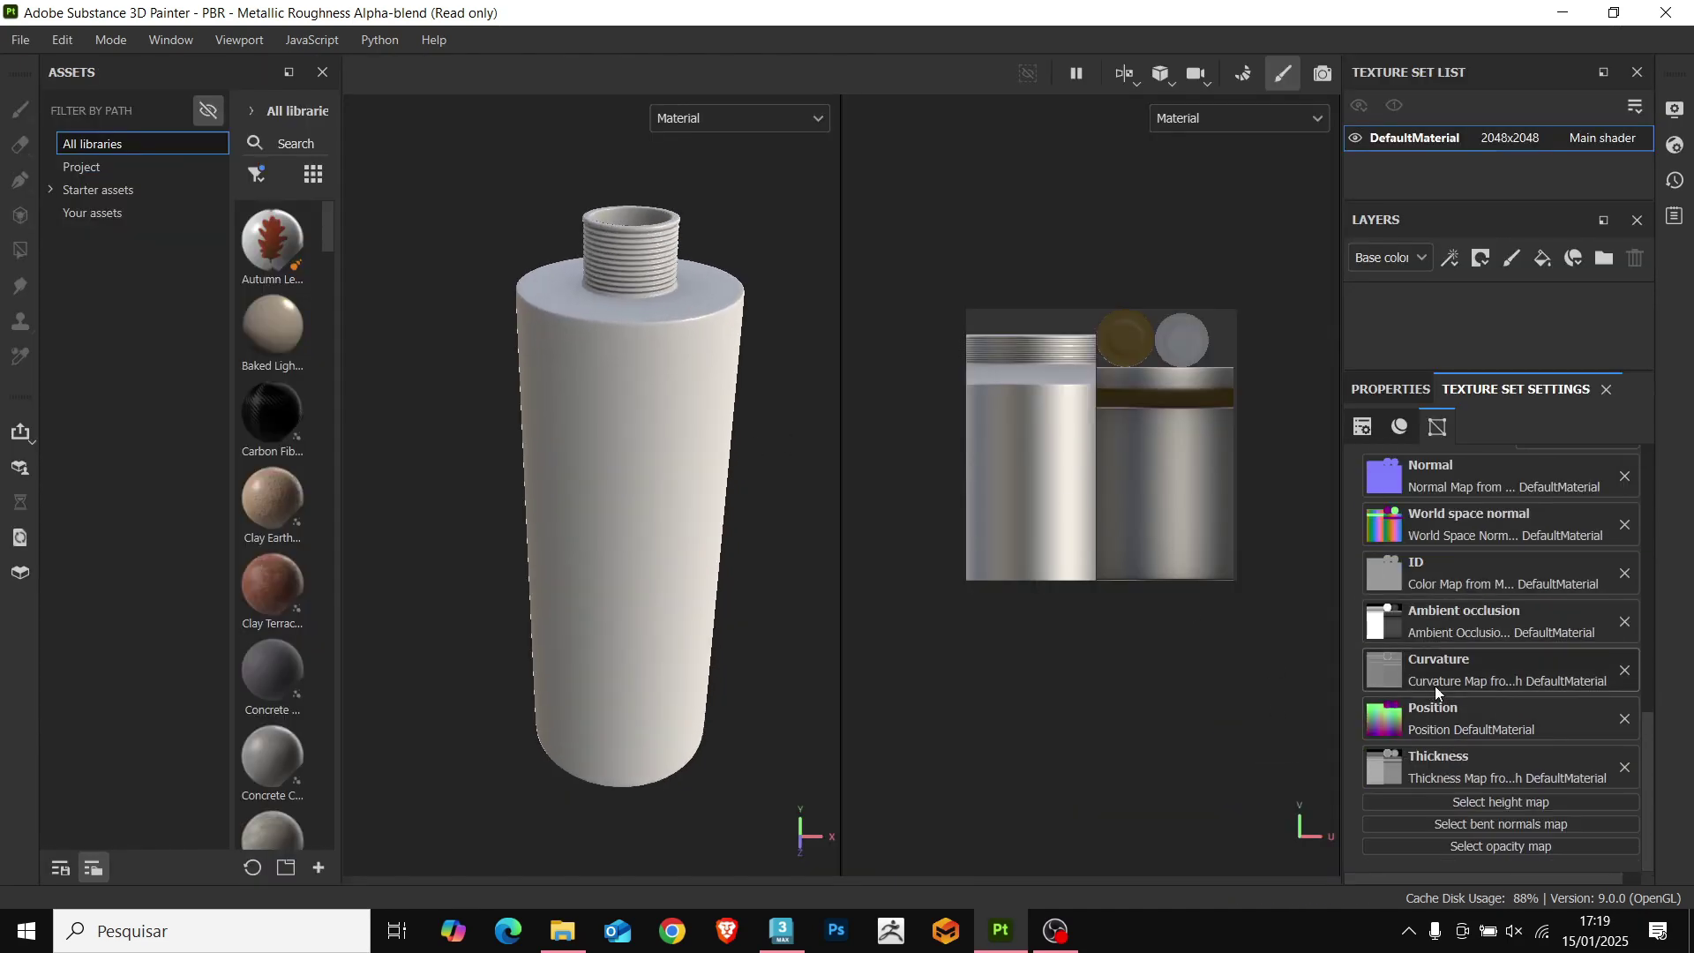
scroll(1435, 686, "up", 6)
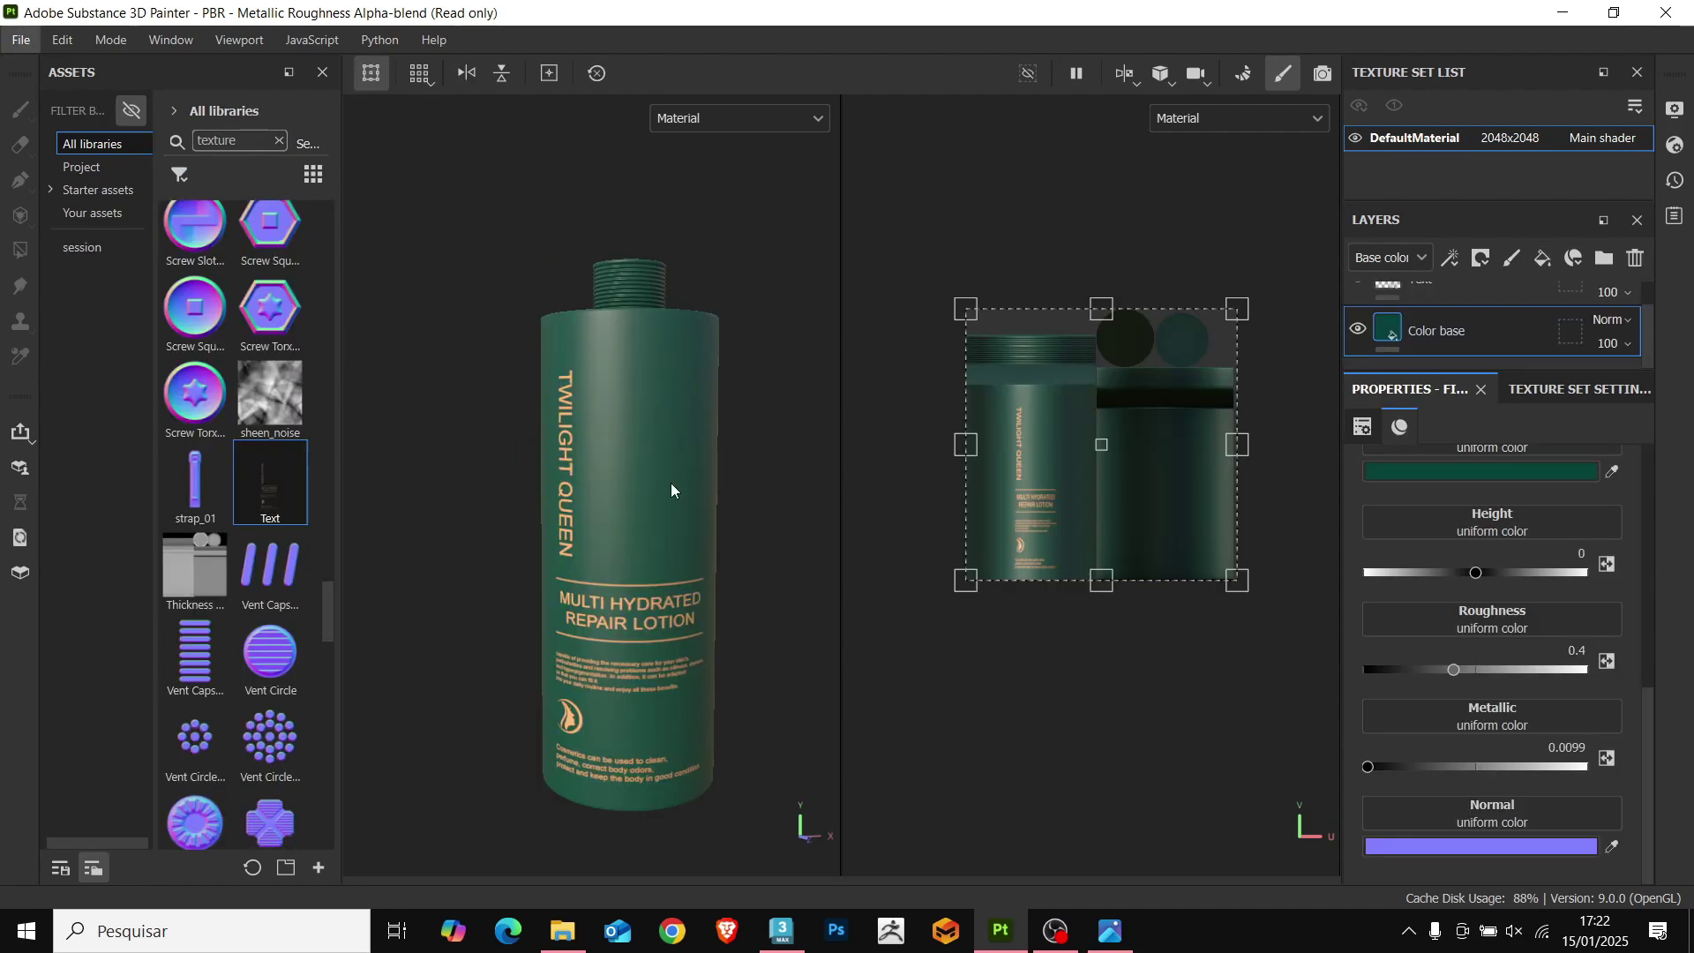
Export the bottle's textures as 8-bit PNG with the PBR Metallic Roughness template to the Texture Vase folder on the desktop.
key("ctrl+shift+e")
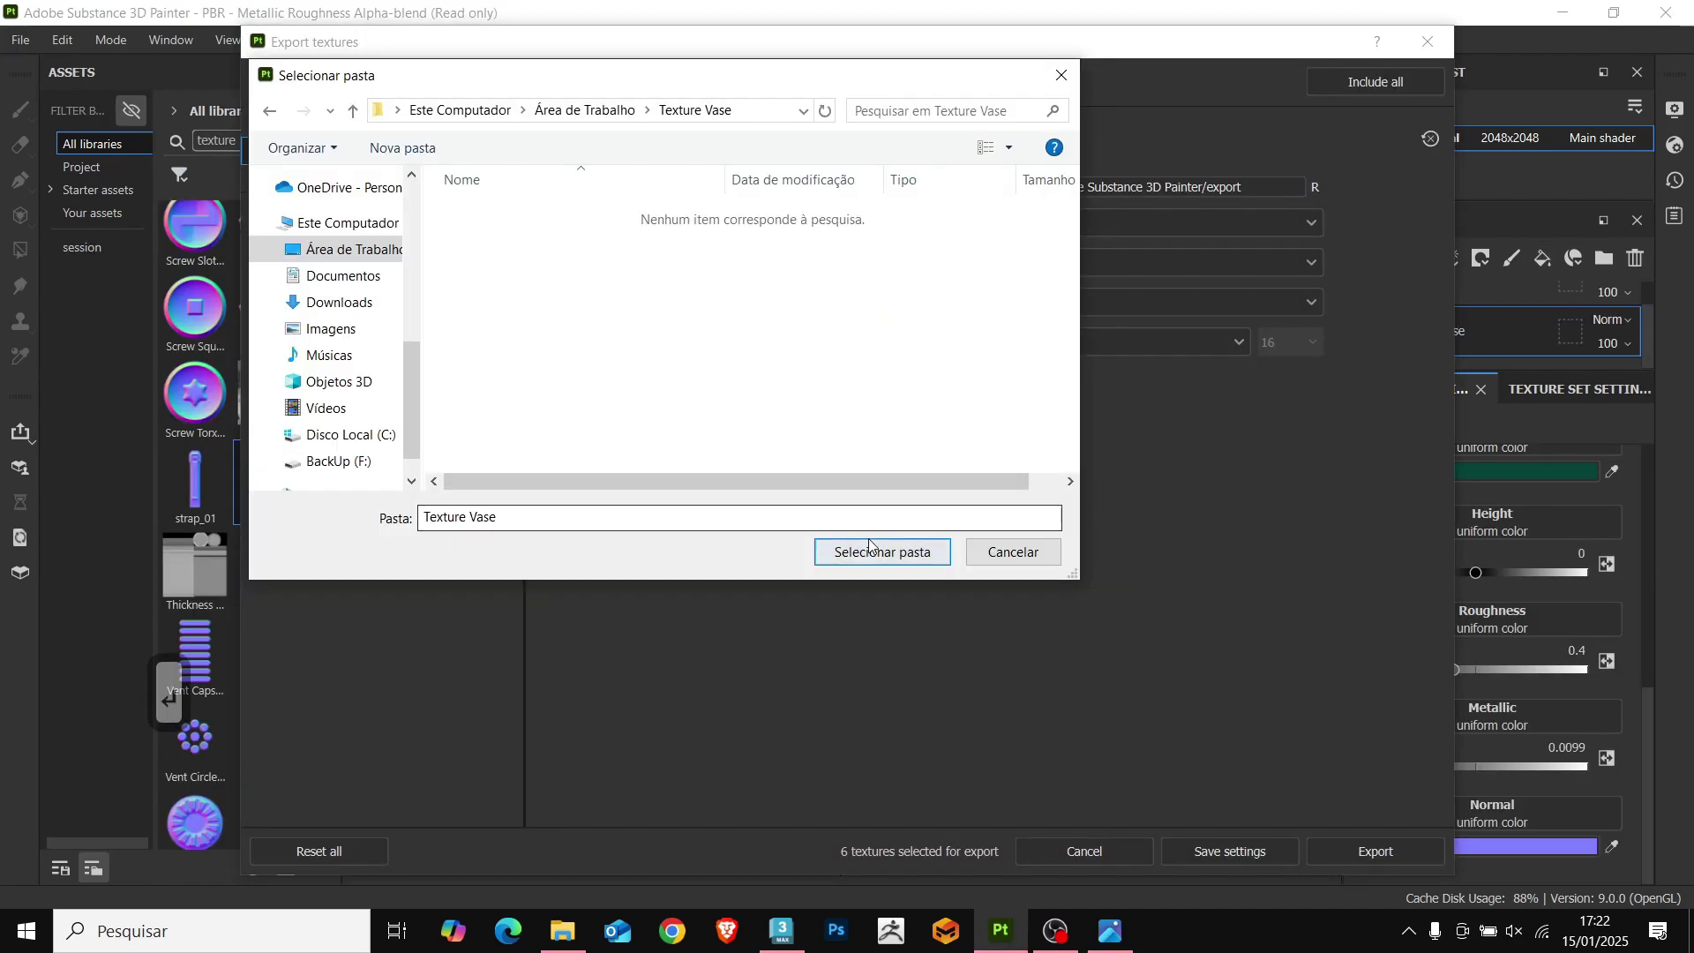
left_click(935, 552)
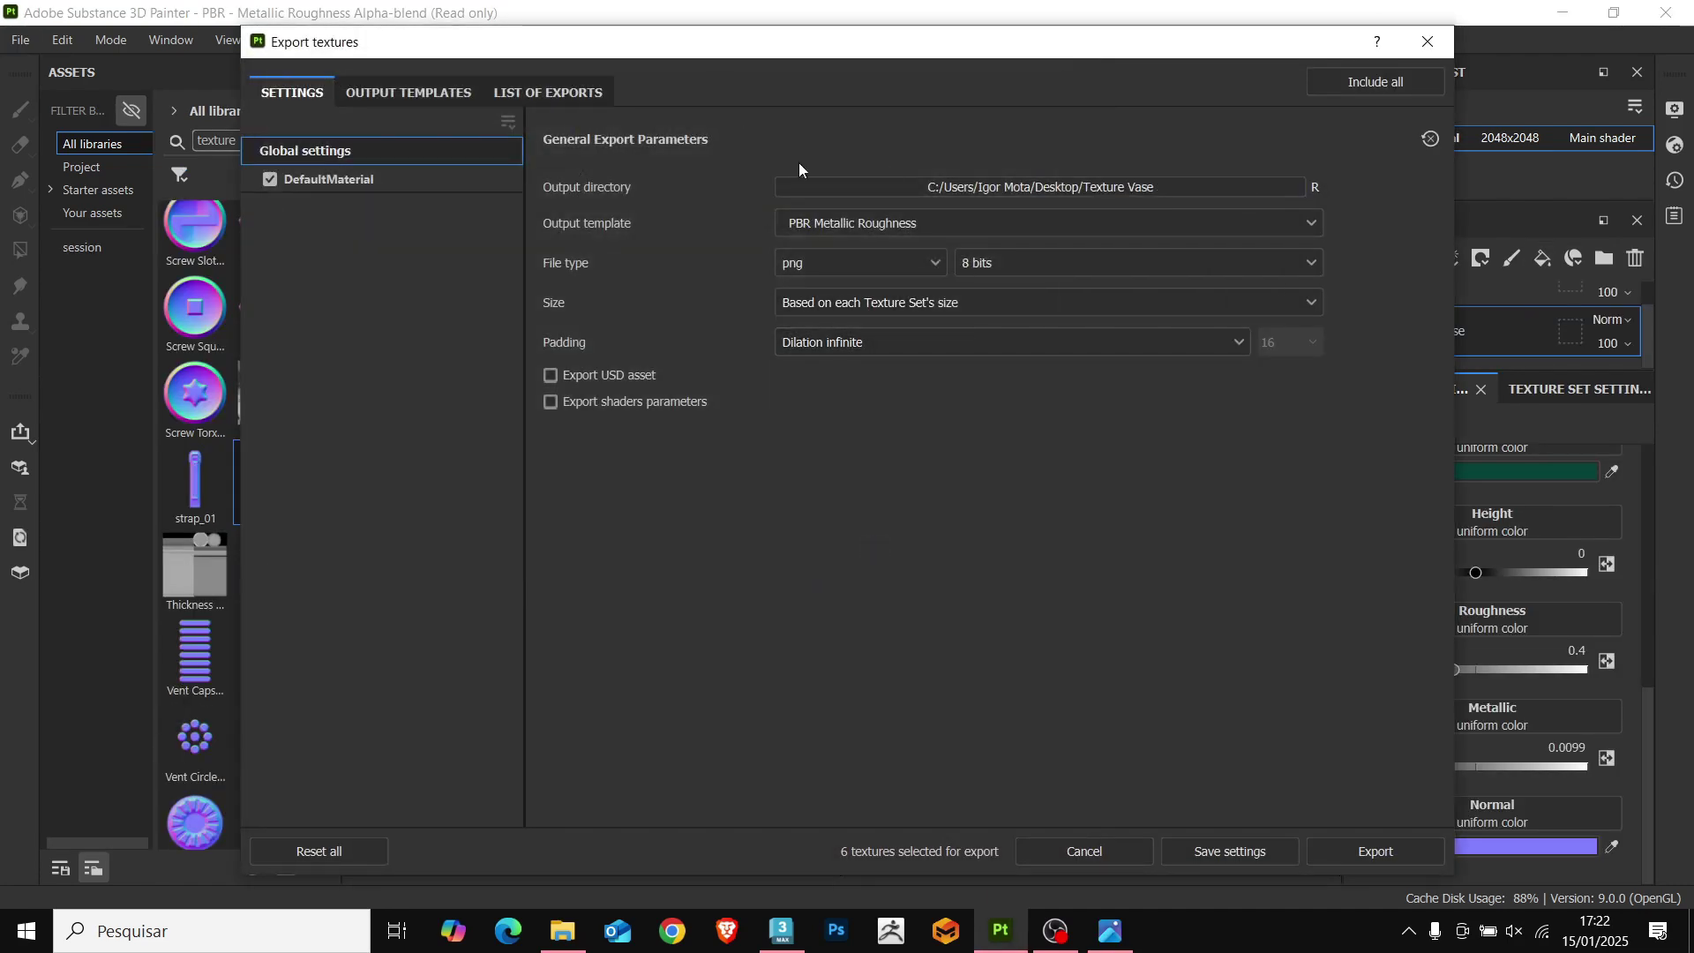
left_click(1363, 854)
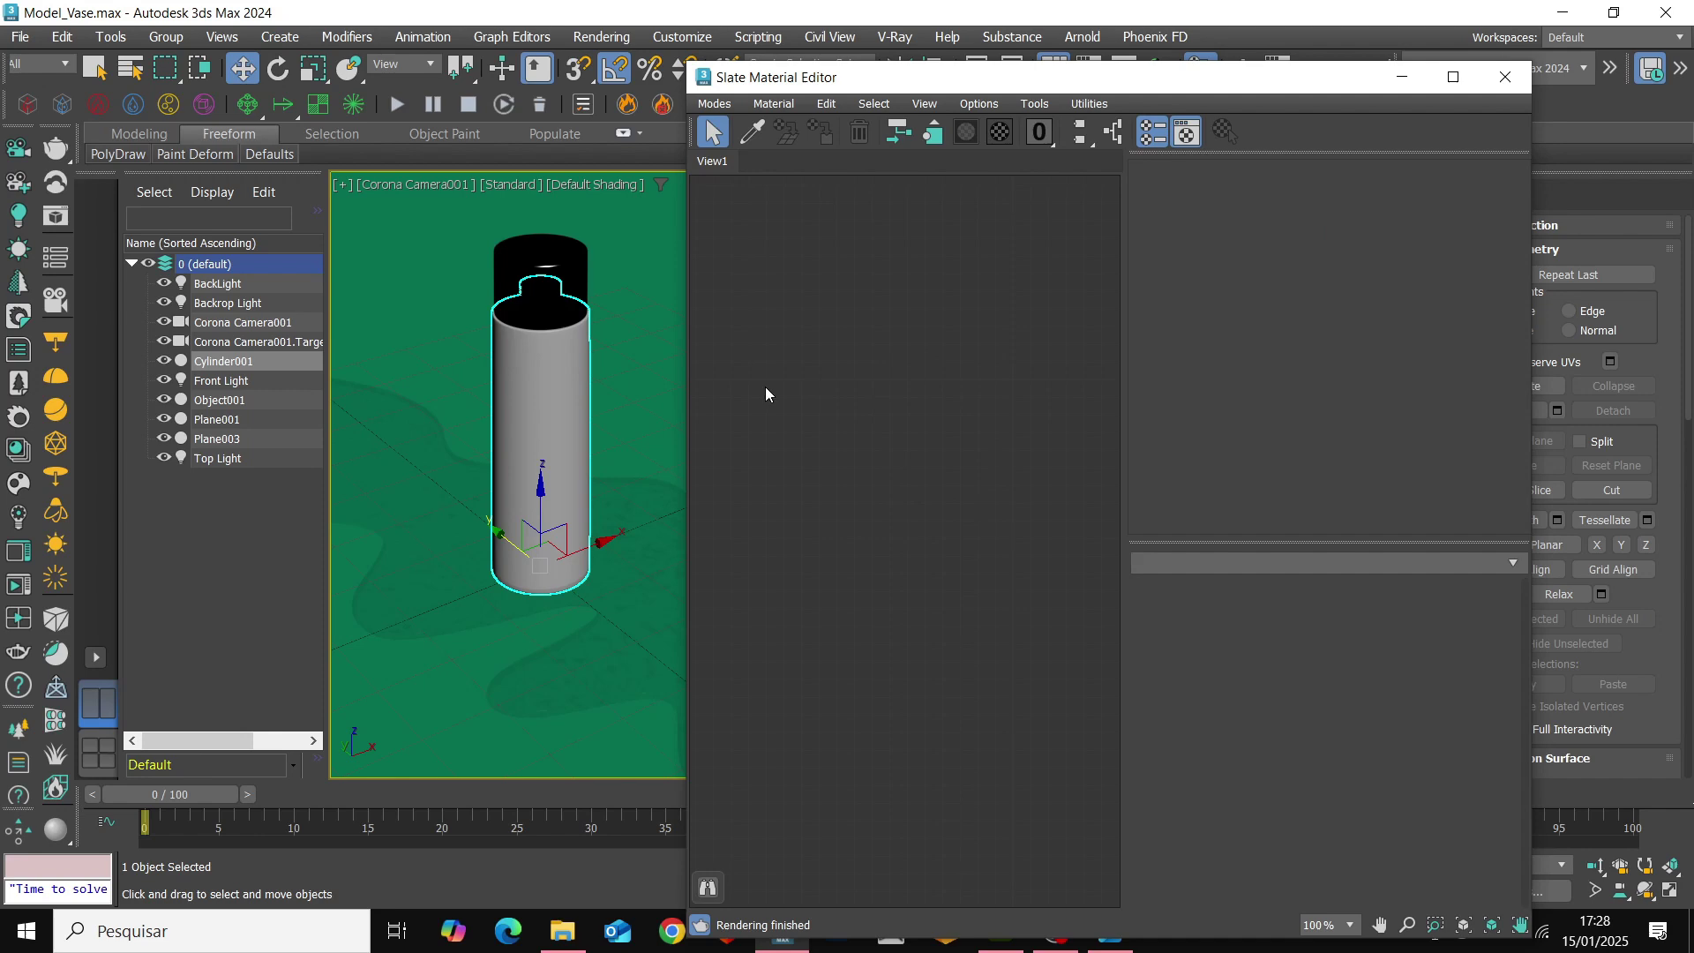
Create a CoronaLegacyMtl and connect the green Vase_DefaultMaterial bitmap from the Texture Vase folder to its diffuse color.
right_click(764, 393)
mouse_move(847, 400)
mouse_move(970, 448)
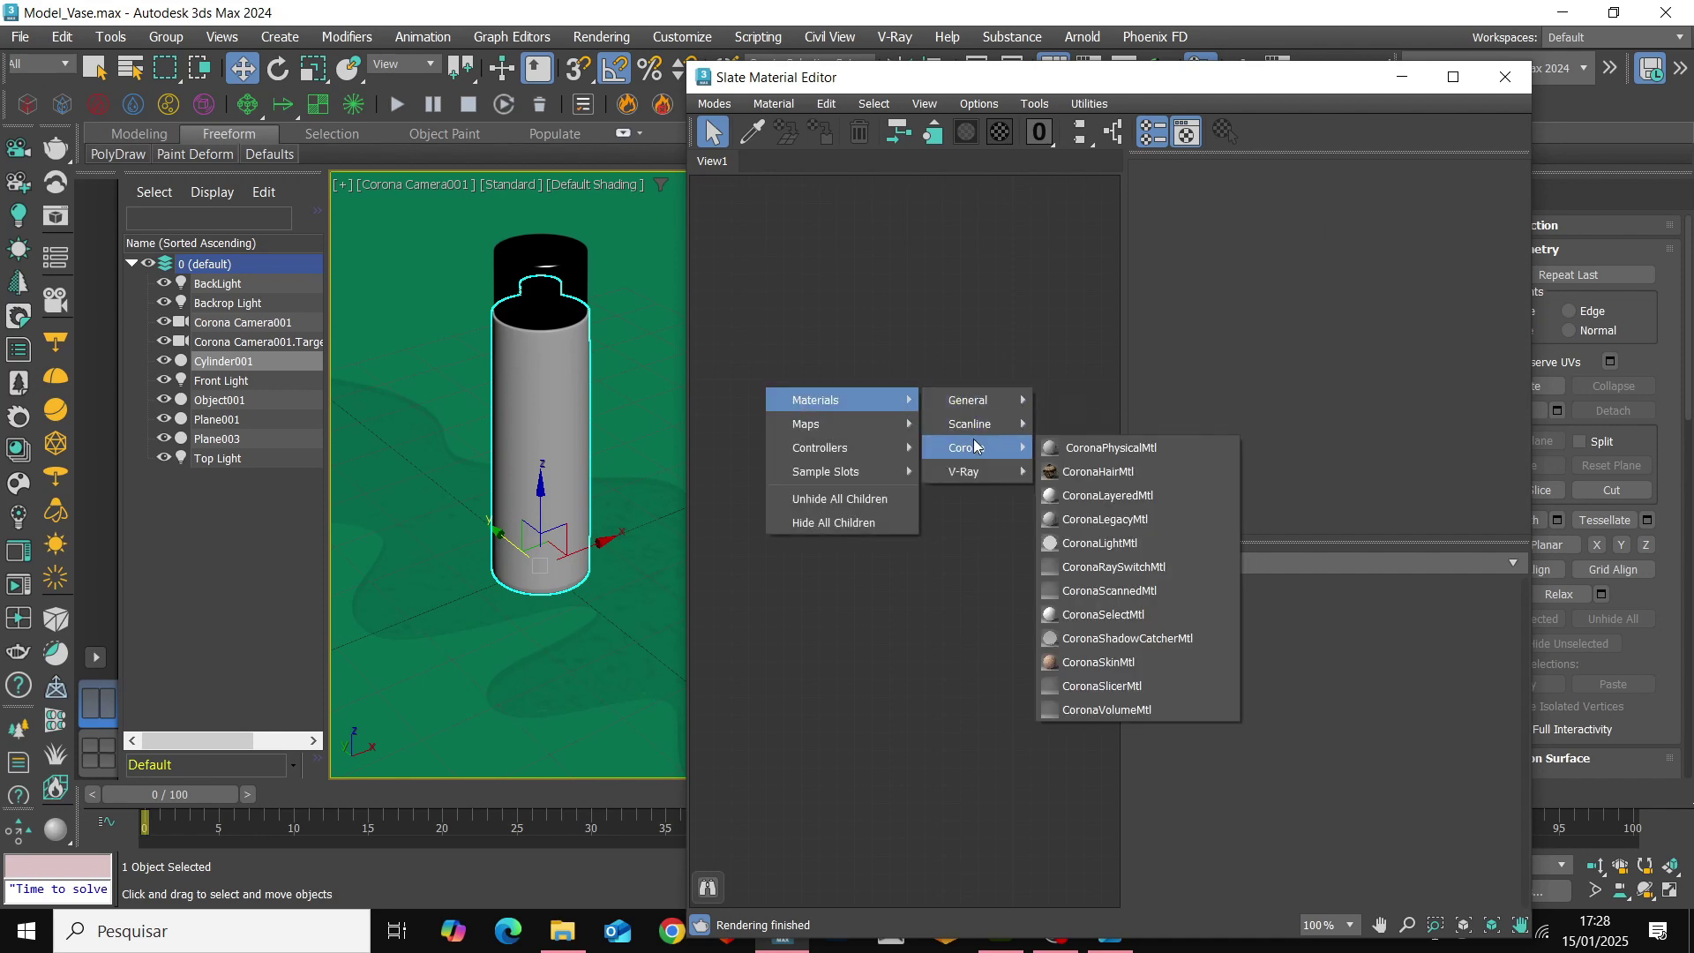
left_click(1129, 522)
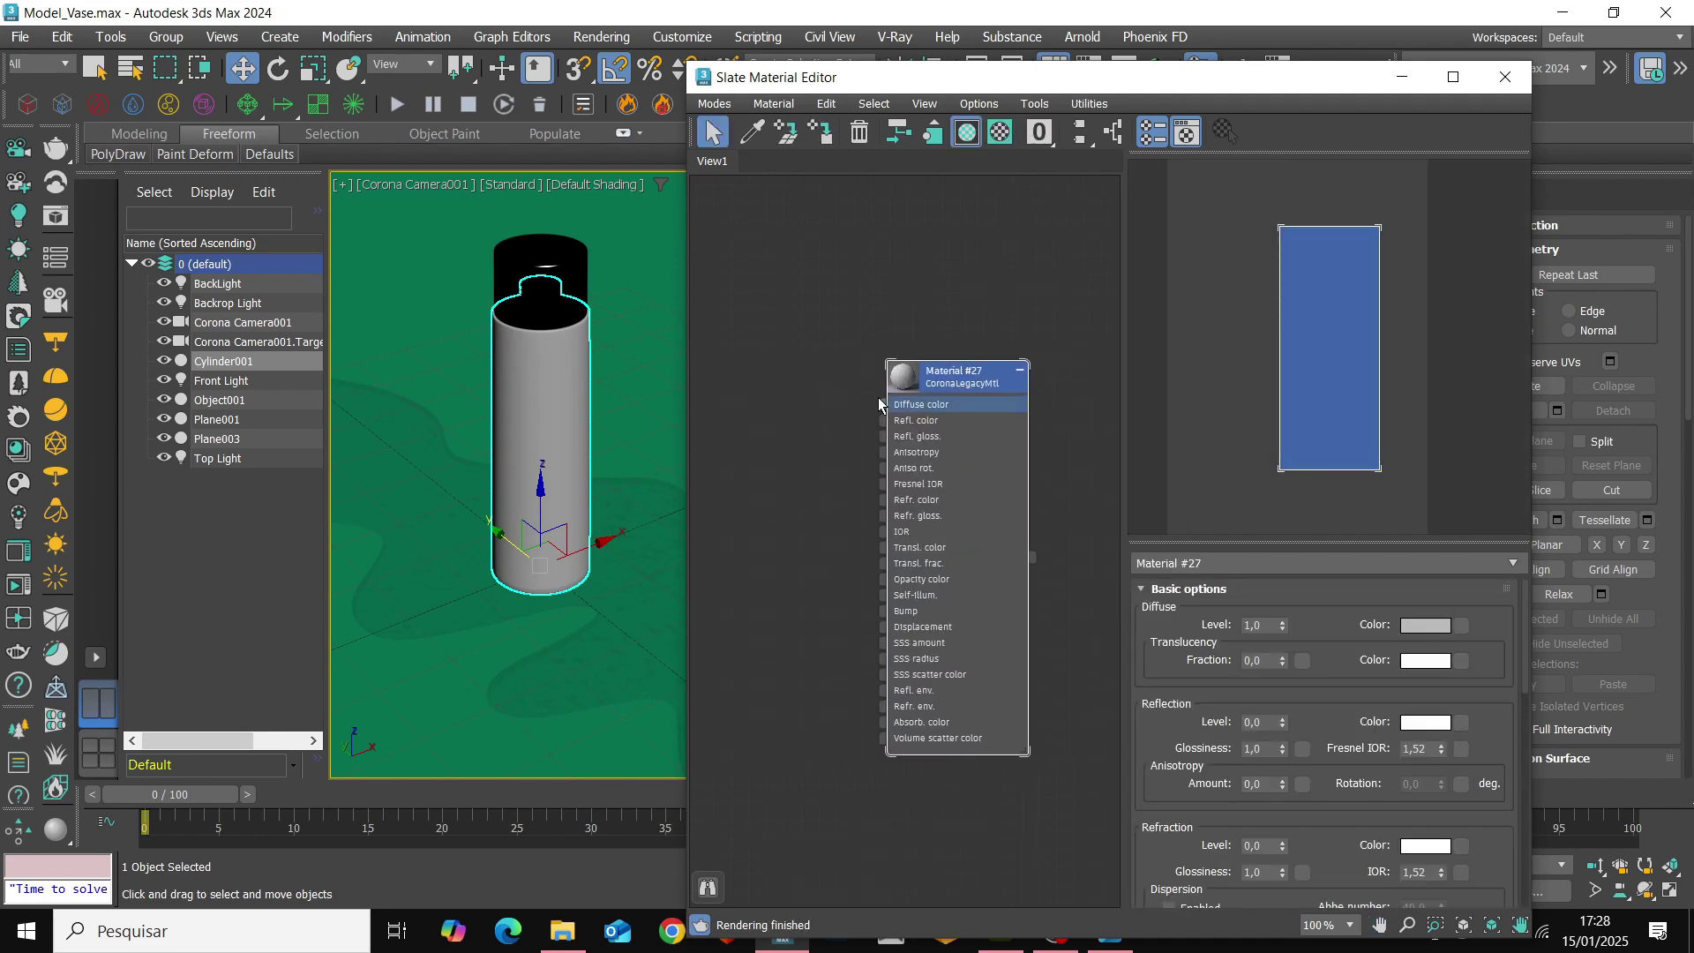
left_click_drag(878, 404, 847, 408)
left_click(1116, 416)
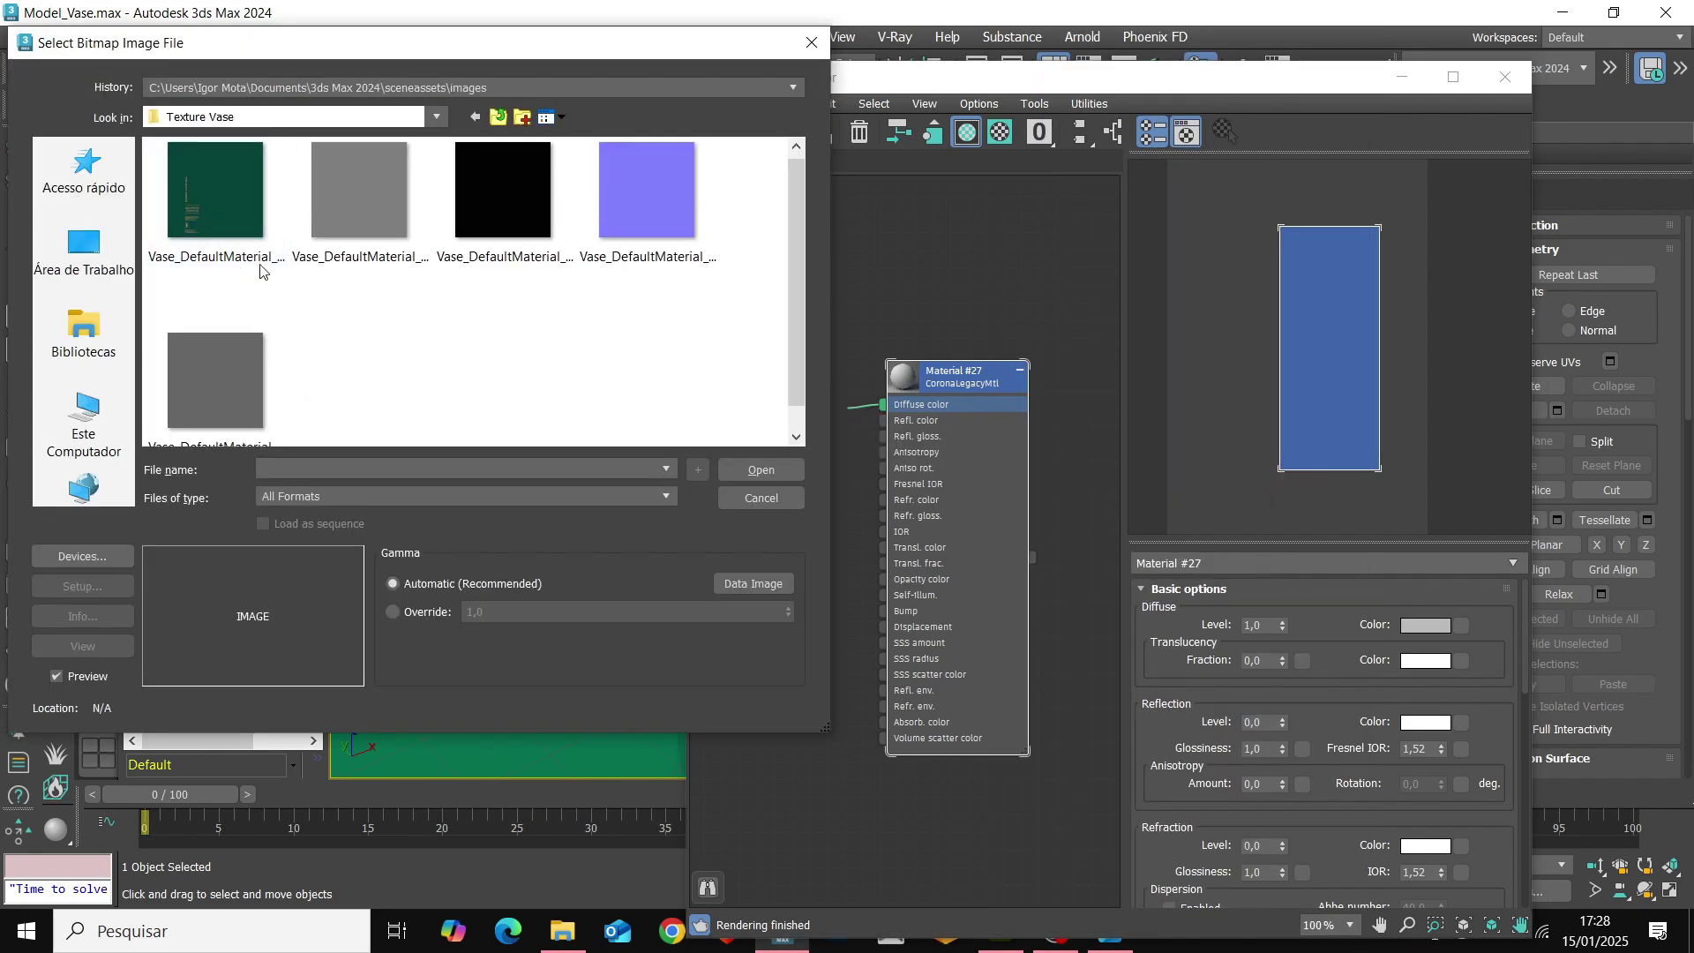
double_click(260, 270)
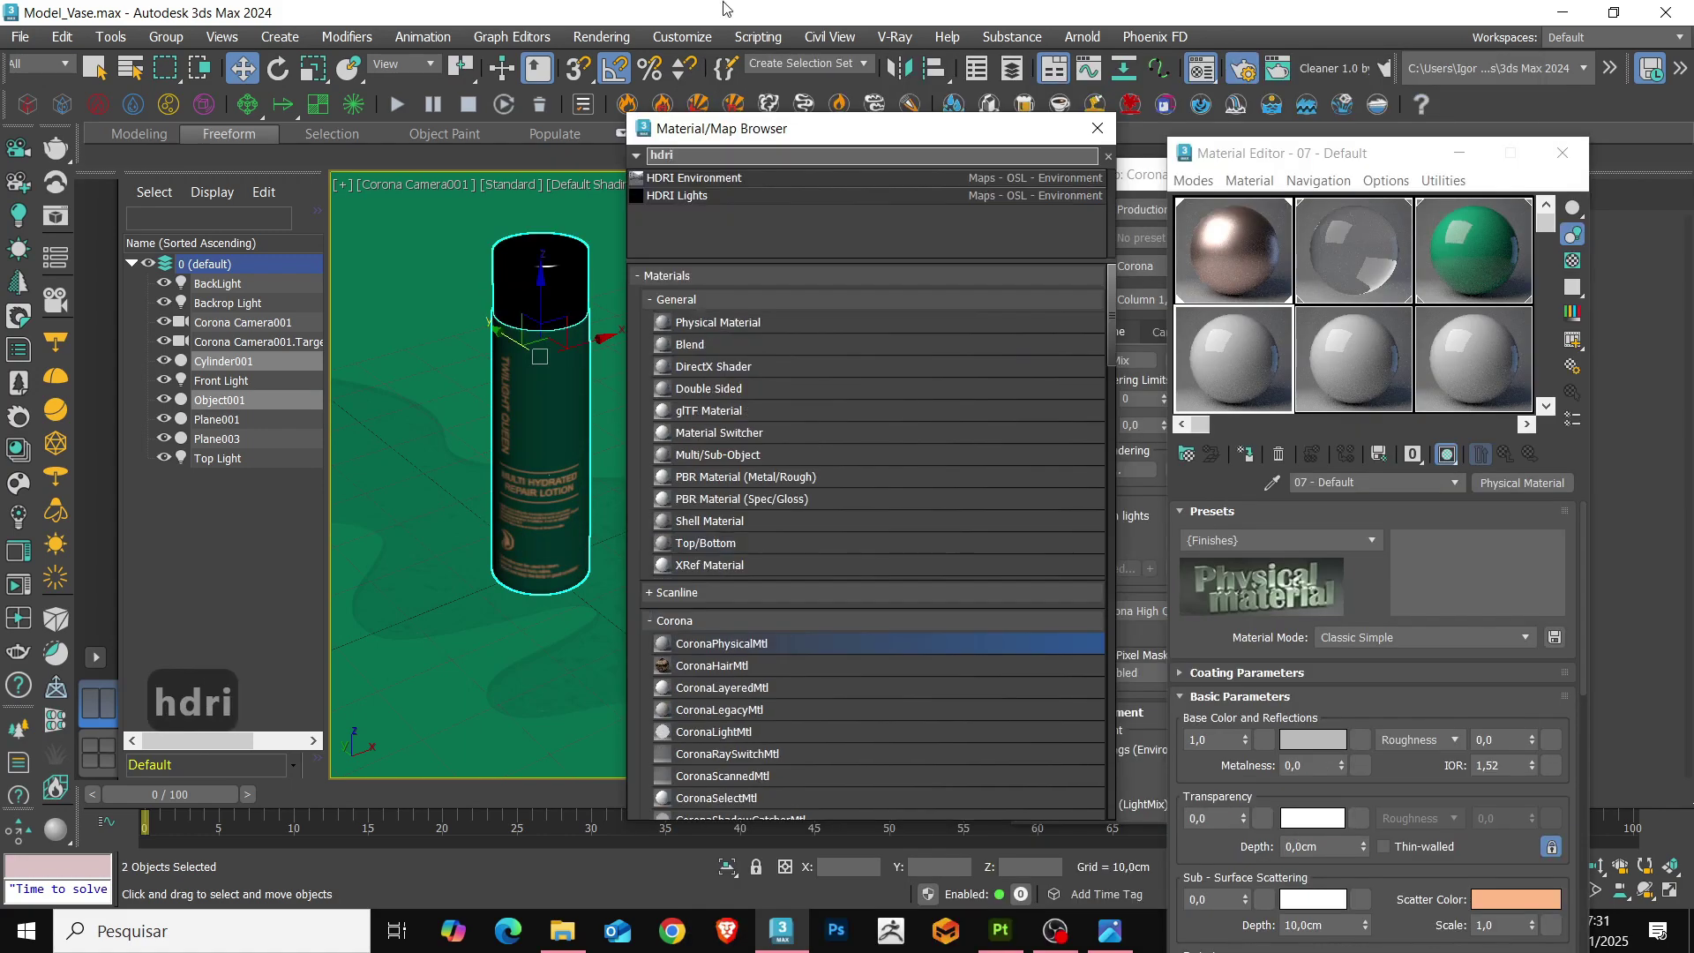
Create an HDRI Environment map that uses the studio_small_09_4k.exr file from the Downloads folder.
double_click(694, 178)
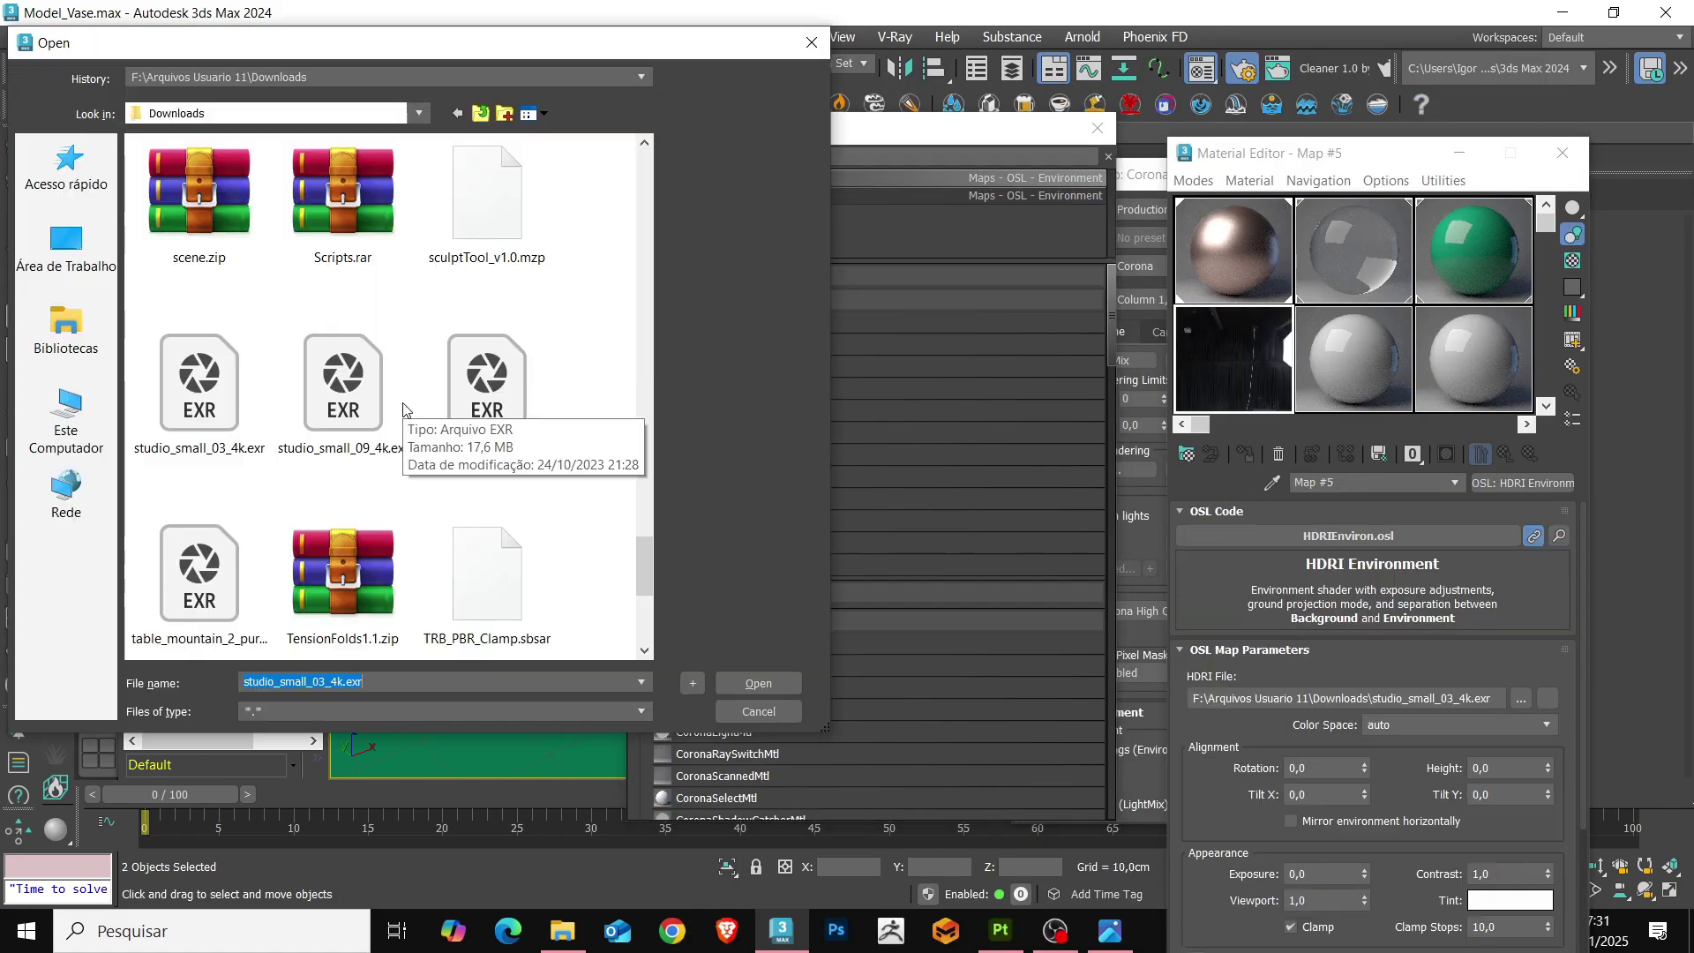
double_click(309, 388)
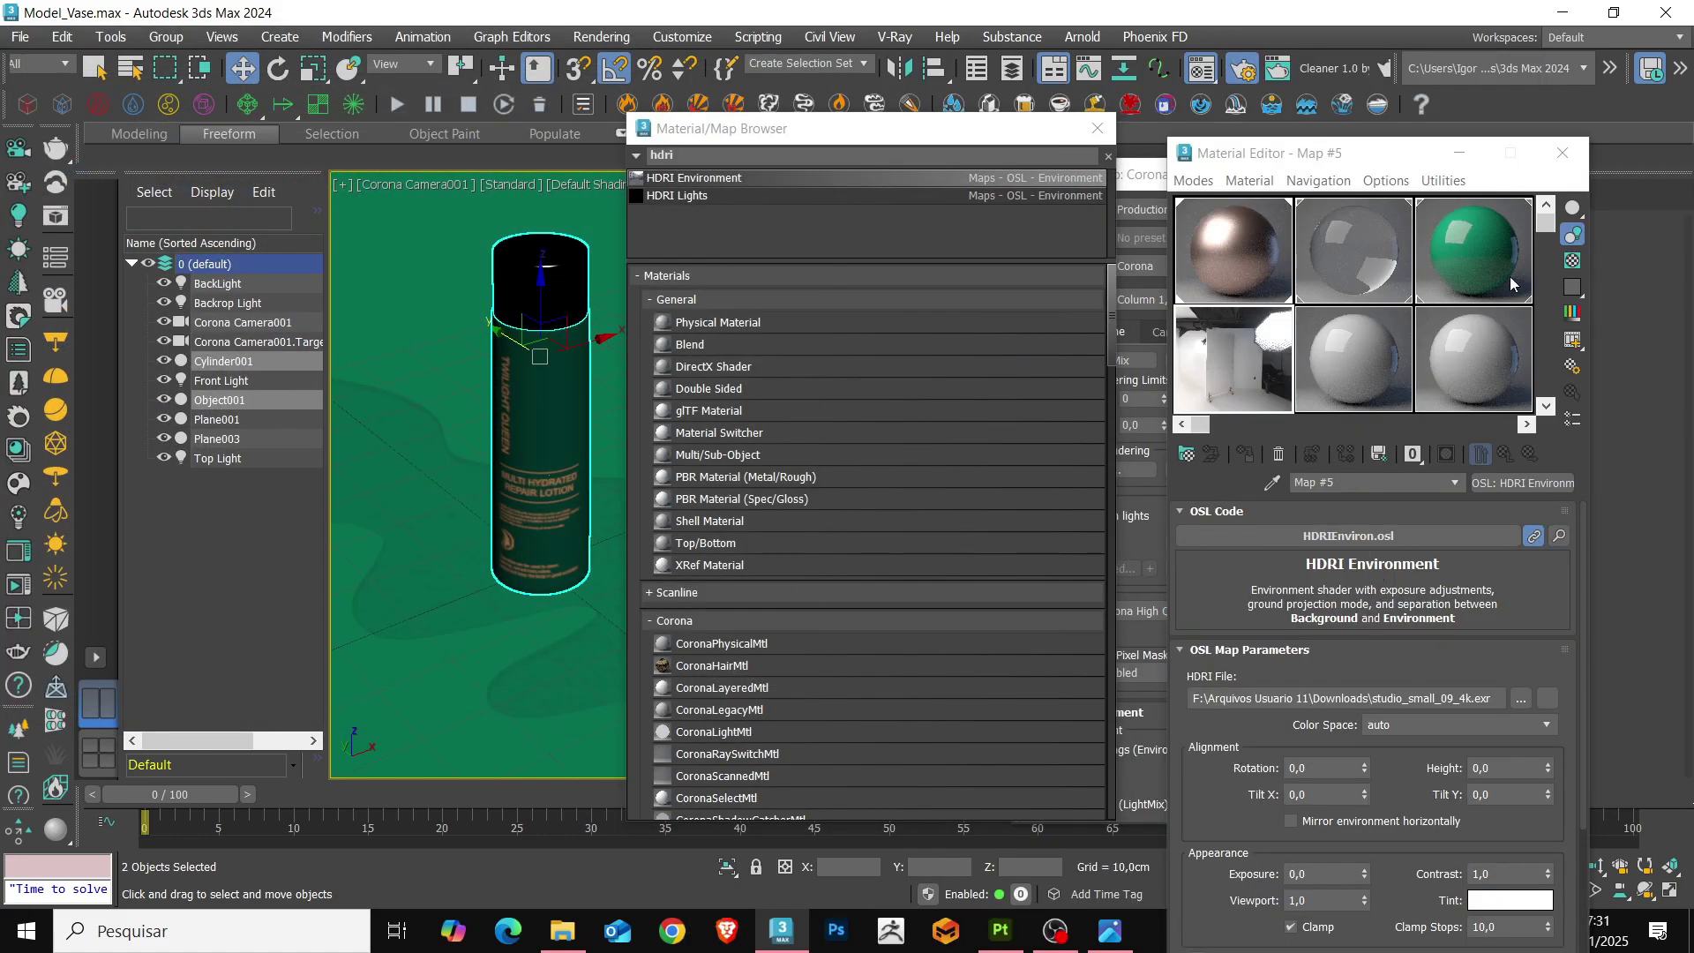
left_click(1094, 128)
Assign the HDRI Environment map as the single map of Corona's scene environment.
left_click_drag(1188, 174, 780, 147)
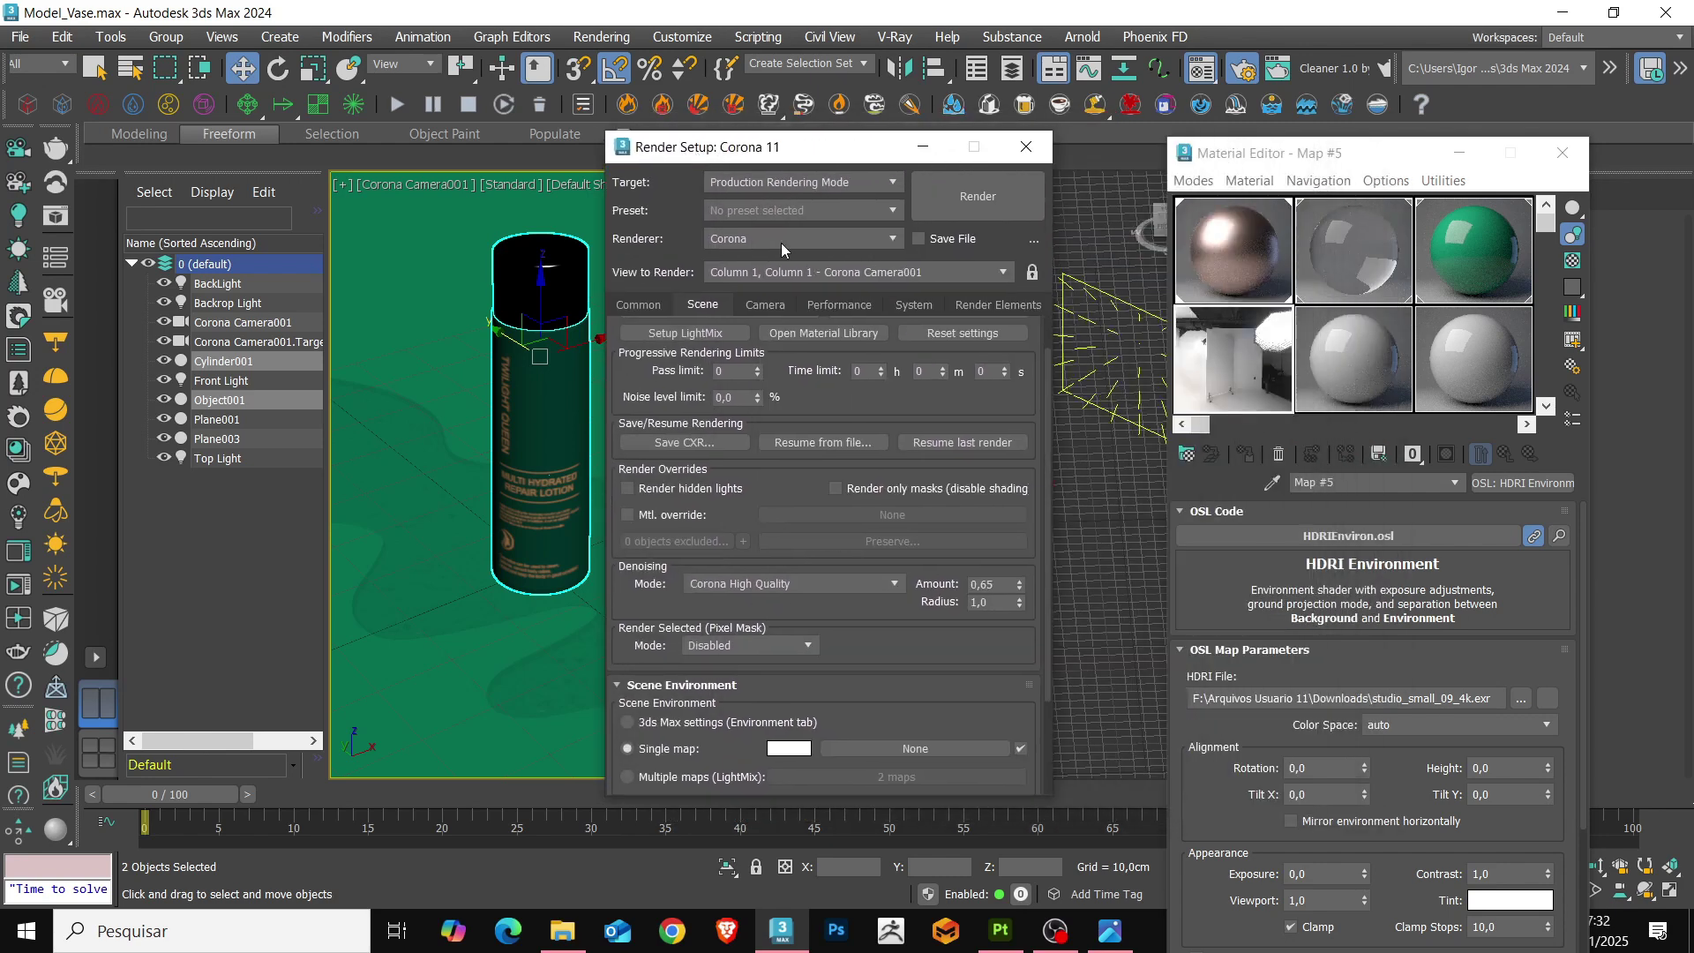
left_click(1256, 344)
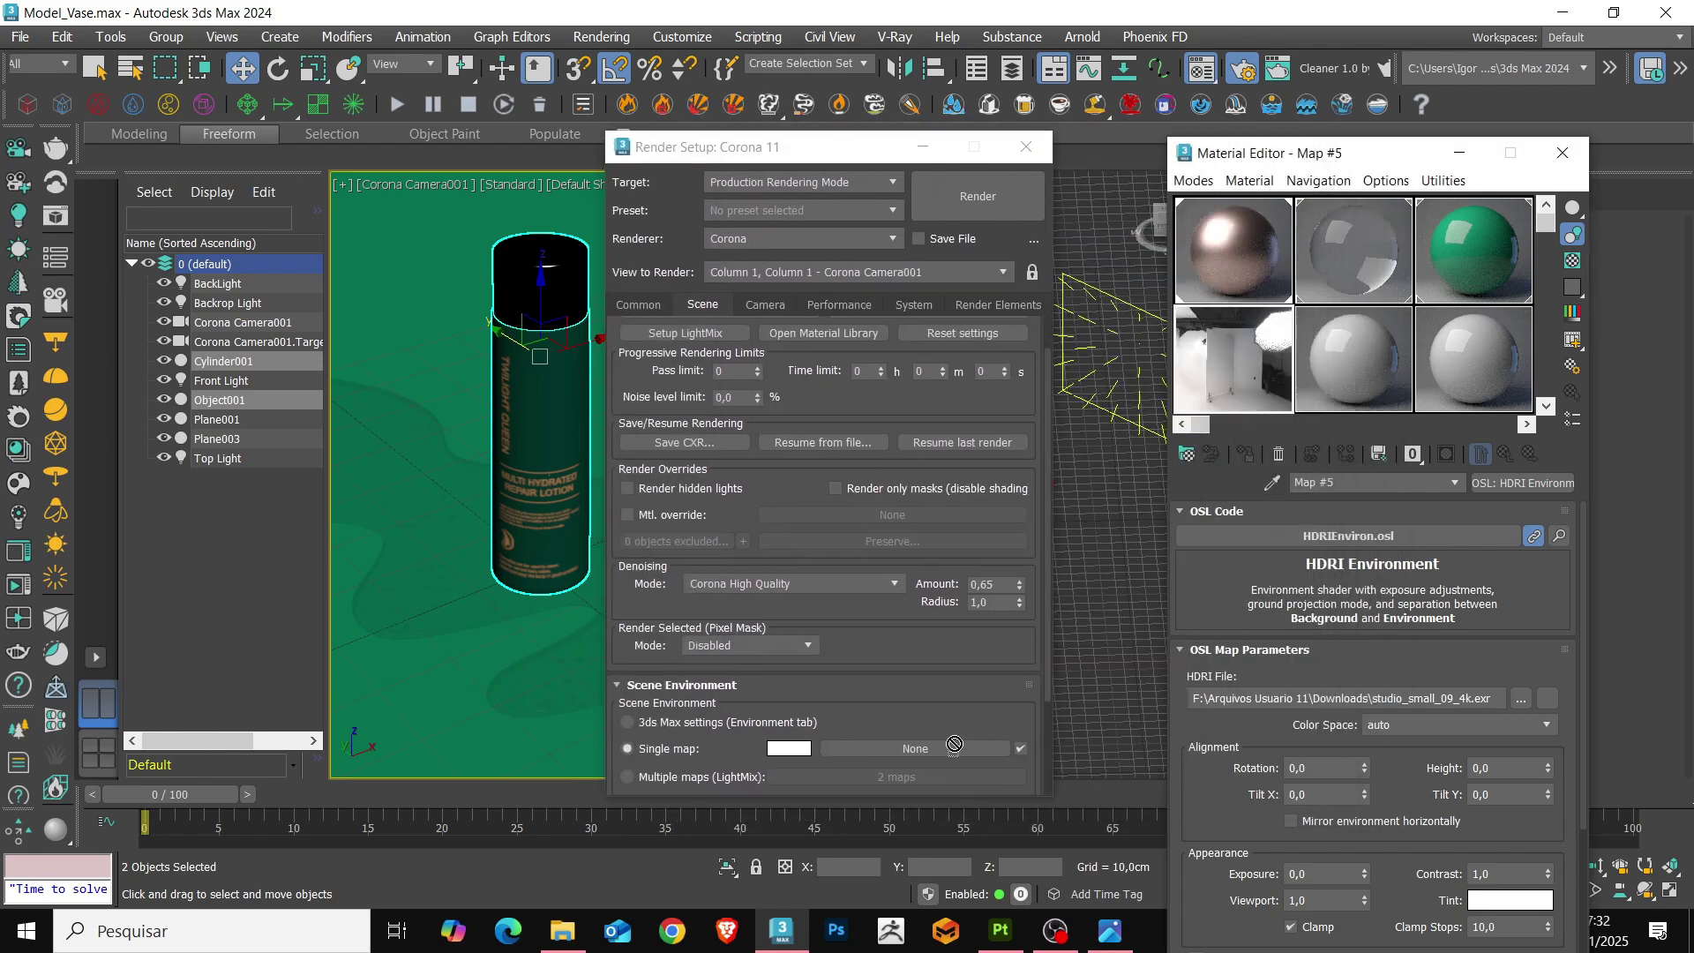
left_click_drag(953, 743, 940, 746)
left_click(804, 540)
scroll(887, 679, "down", 2)
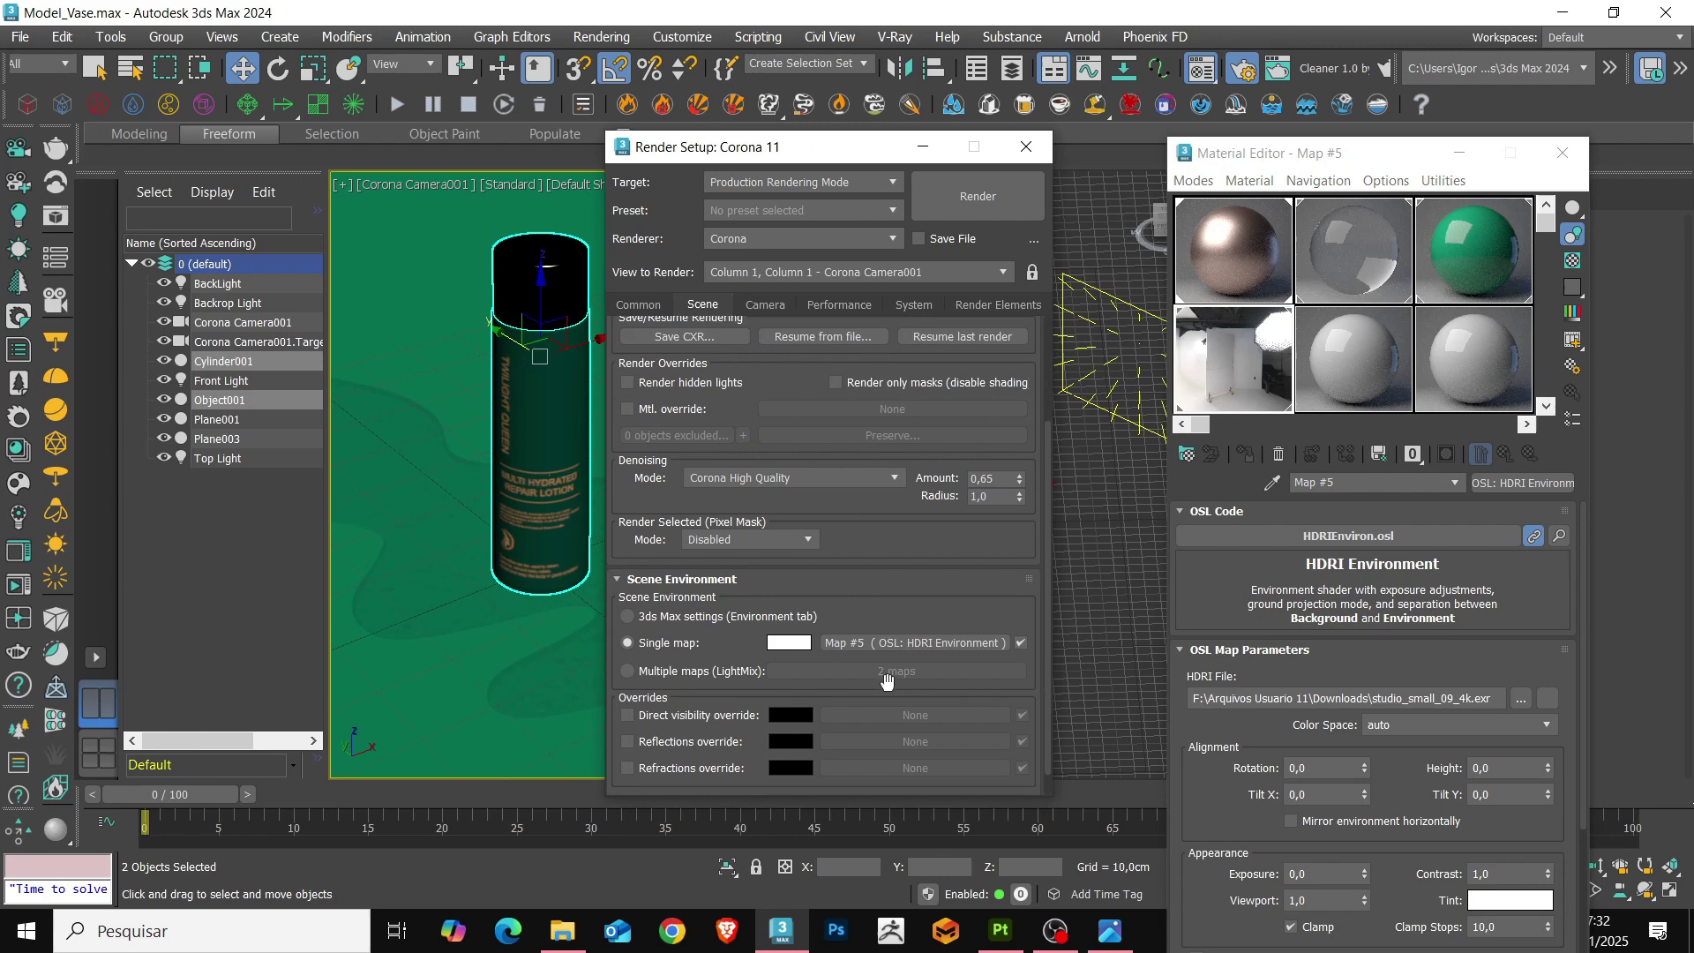
scroll(838, 673, "down", 1)
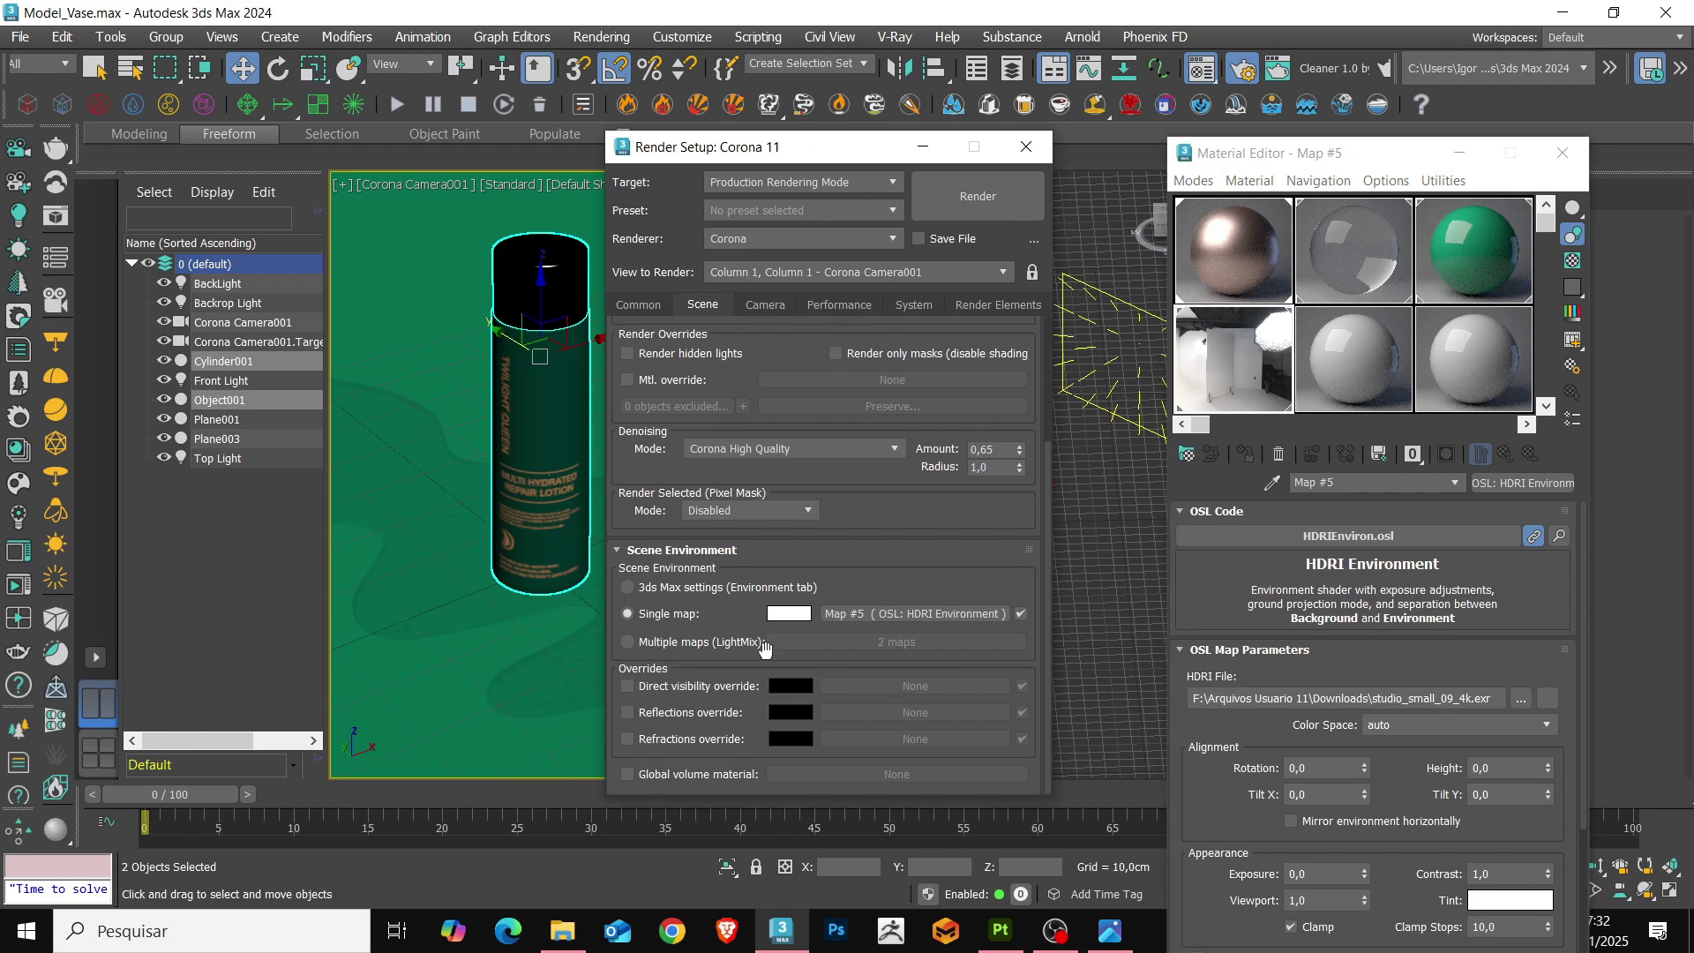
Enable the reflections override in Corona's scene environment and choose its override color.
left_click(723, 715)
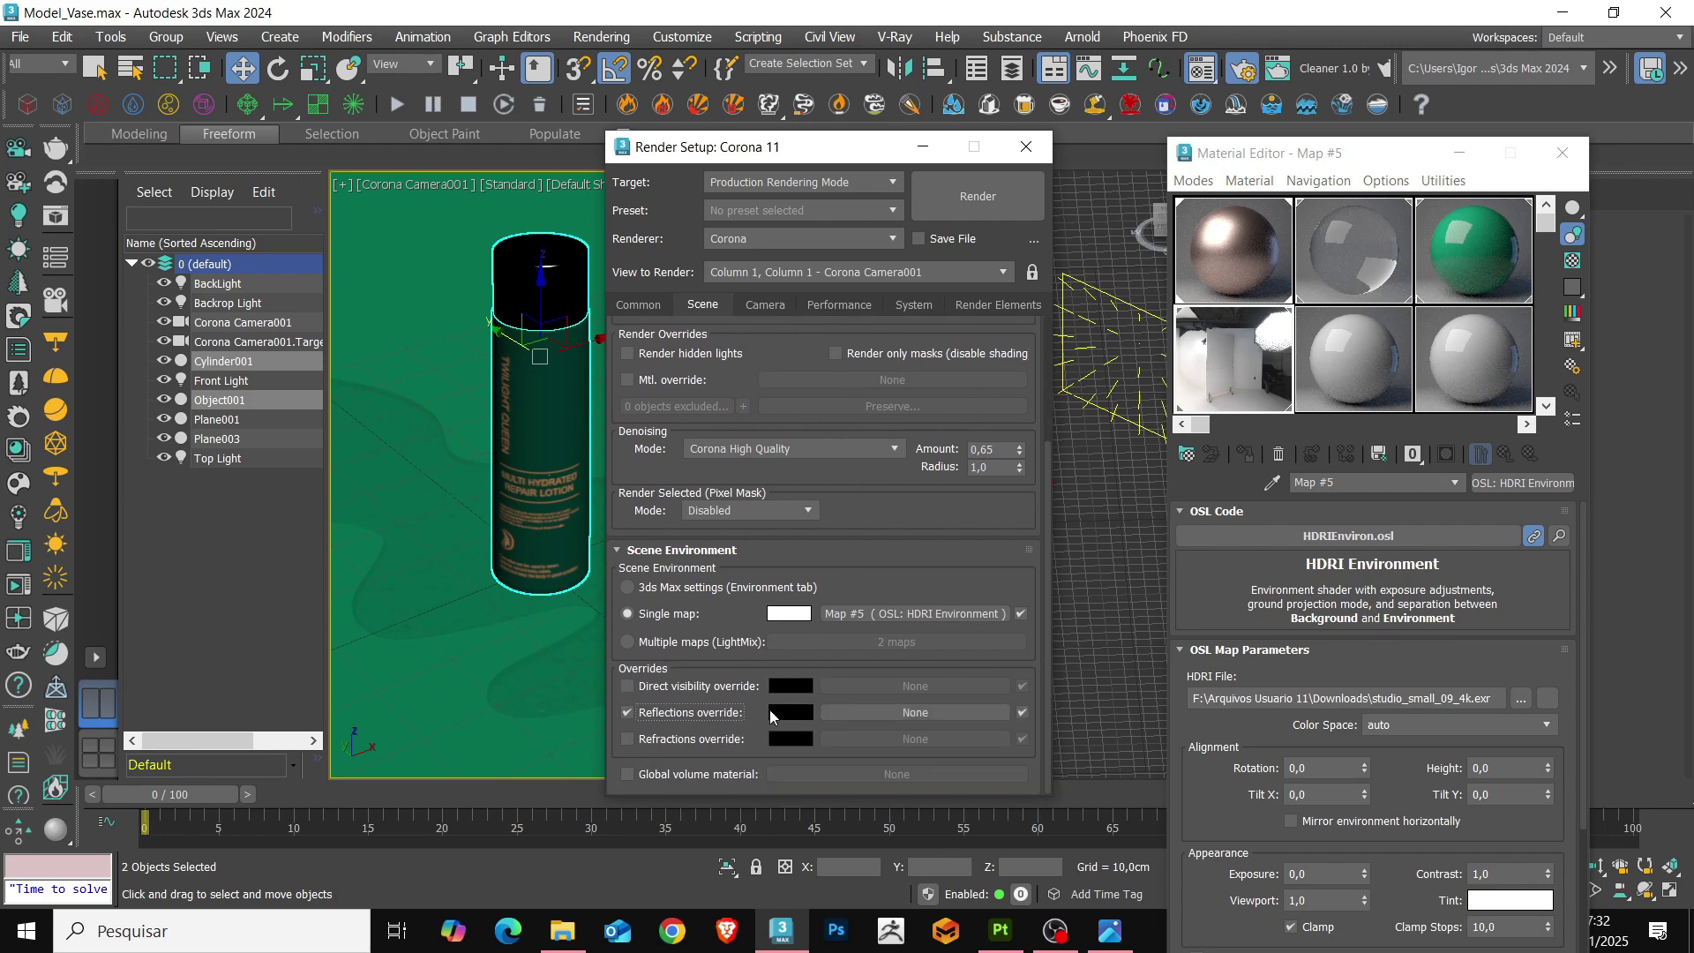
left_click(771, 711)
left_click(386, 642)
left_click(641, 667)
left_click(1561, 153)
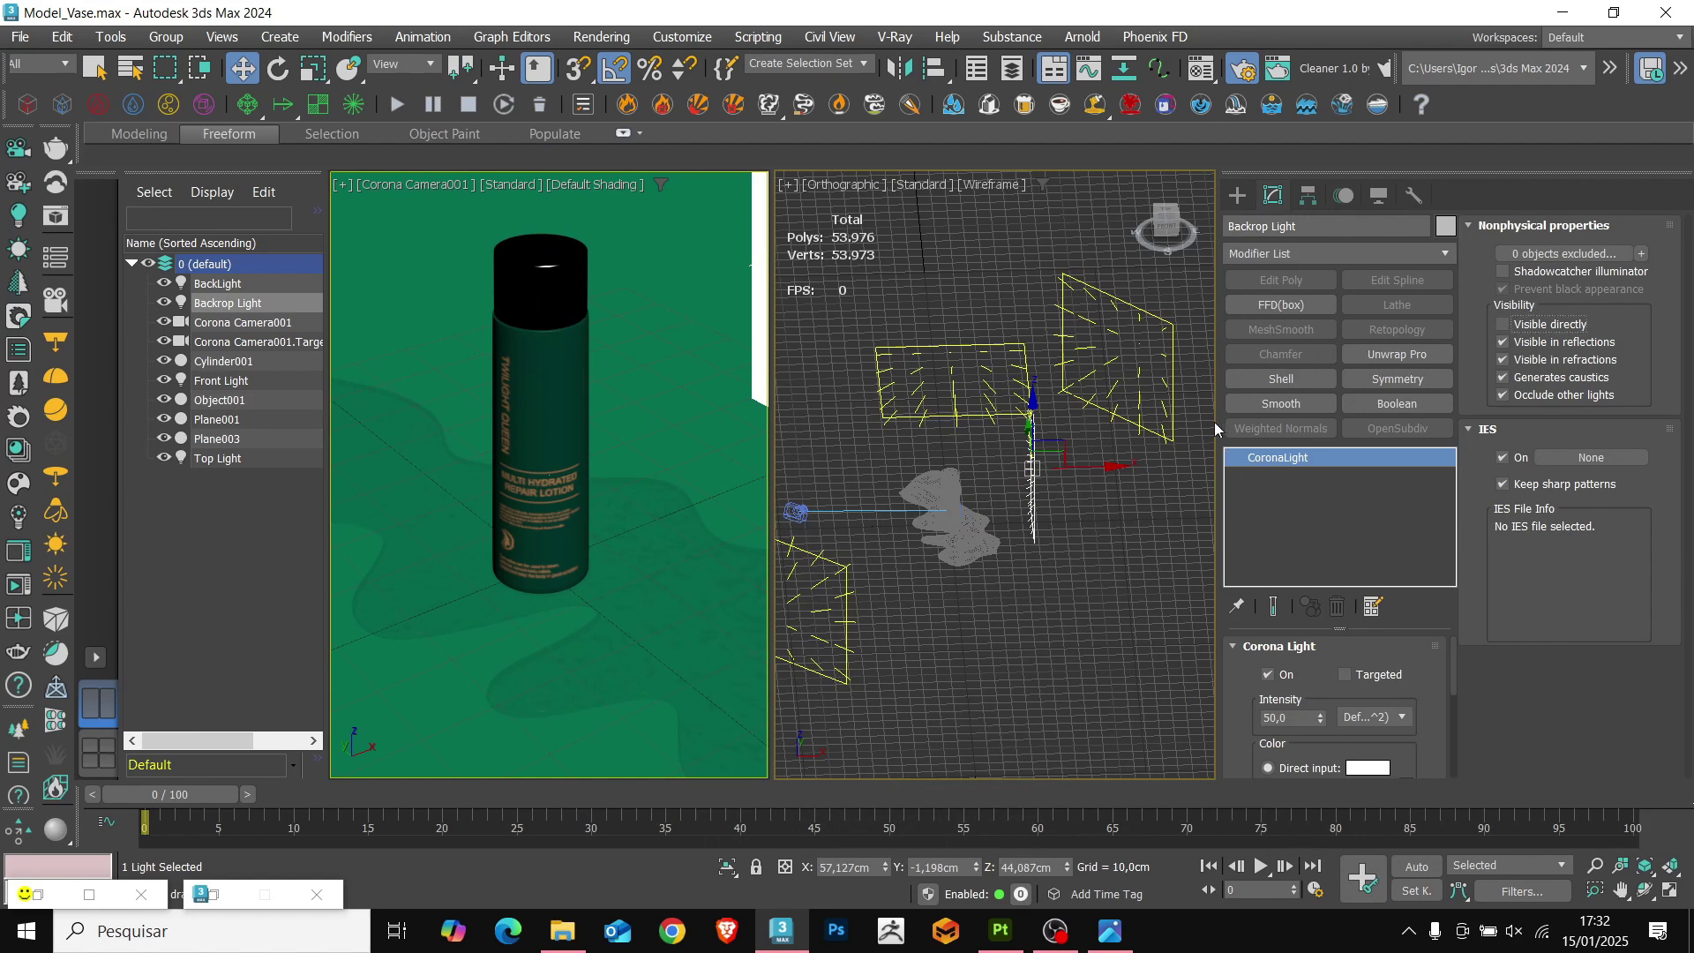
Check the BackLight's visibility settings and turn off direct visibility for the Front Light.
left_click(988, 385)
left_click_drag(1195, 367, 1153, 403)
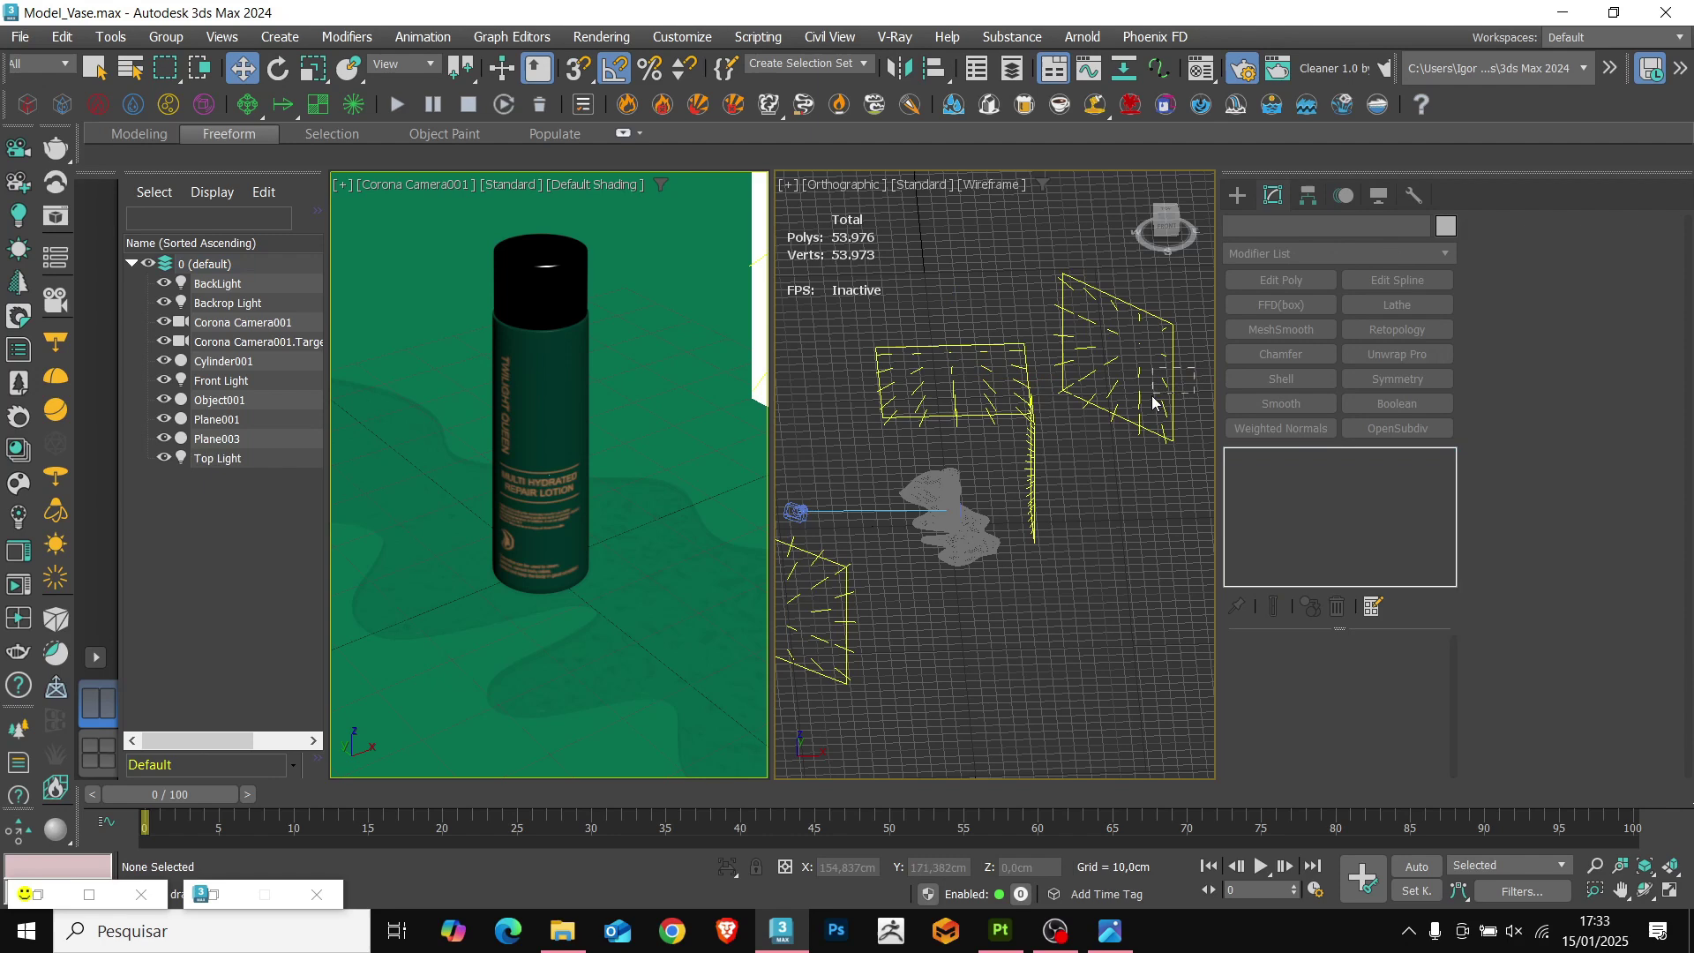
left_click(1152, 401)
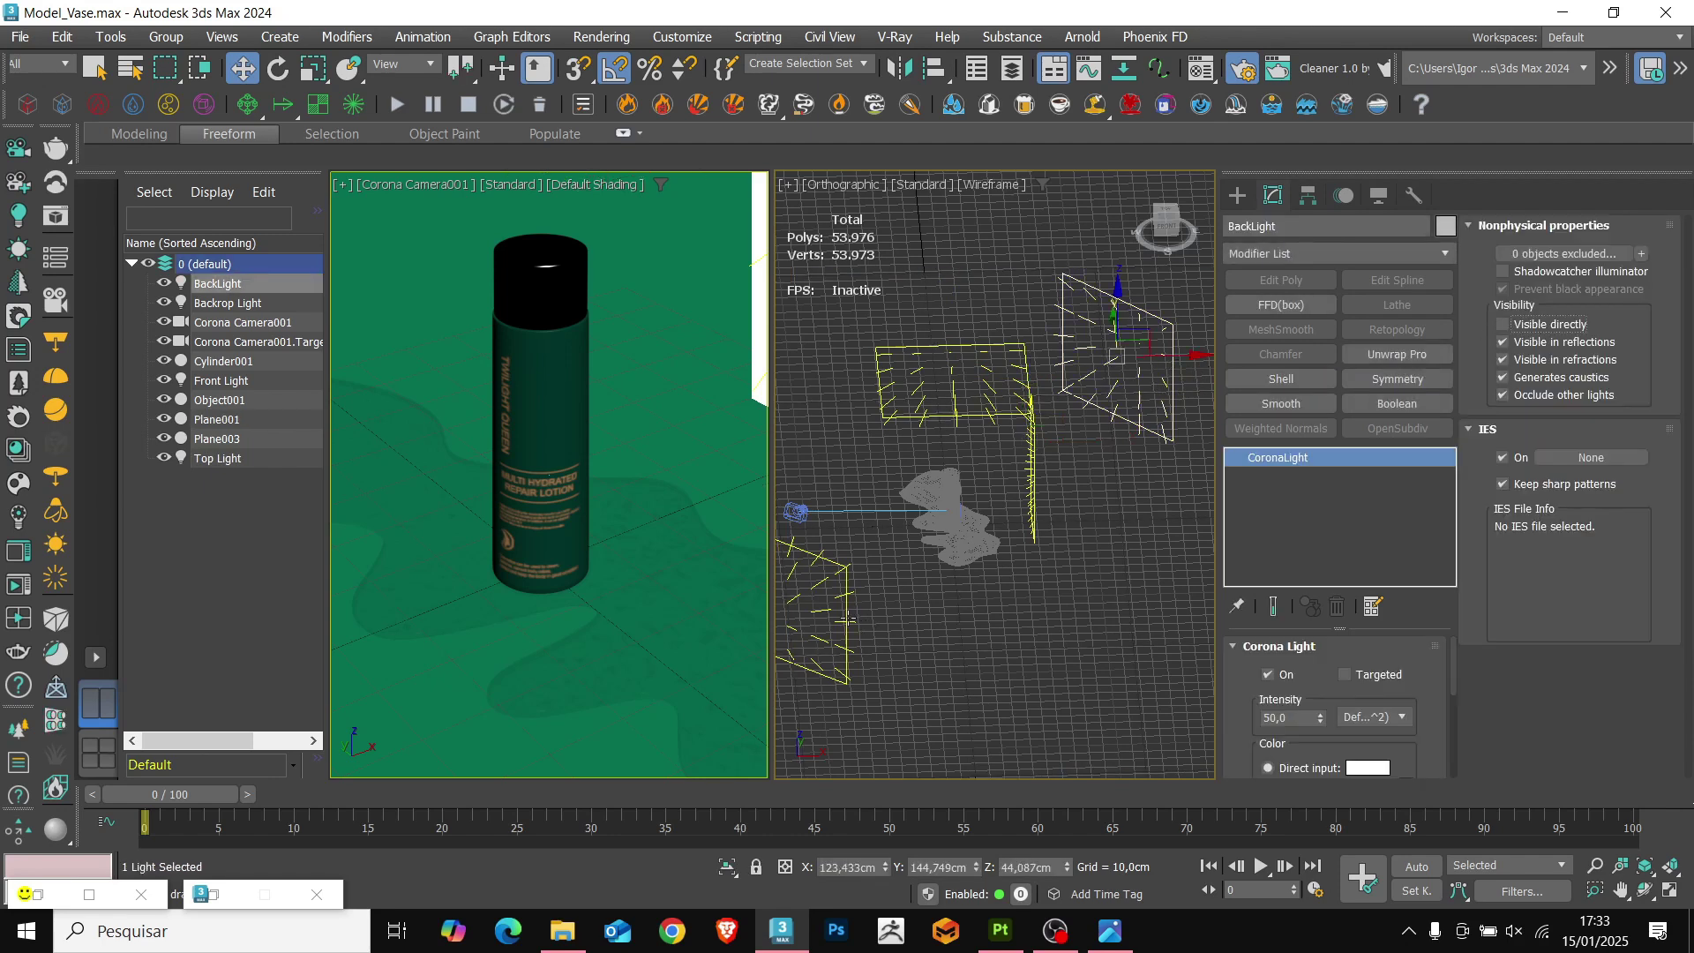
left_click(845, 620)
left_click(1550, 327)
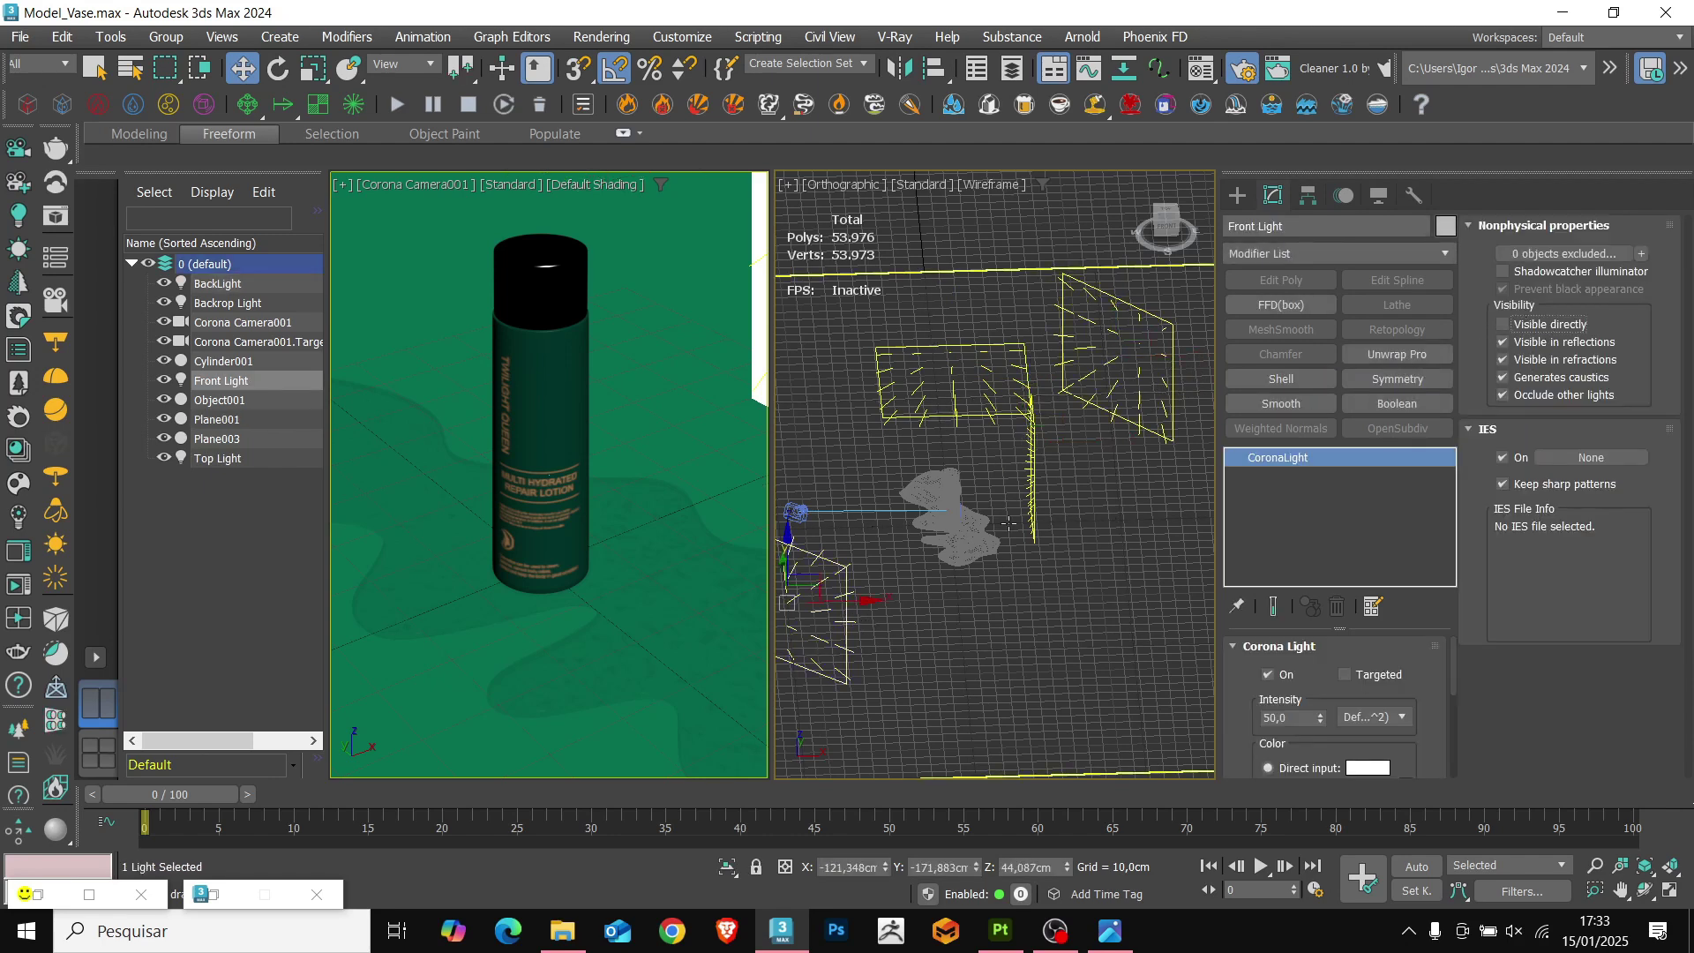
Exclude the Floor and Water objects from the Top Light's illumination and open the Corona scene render settings.
left_click(966, 415)
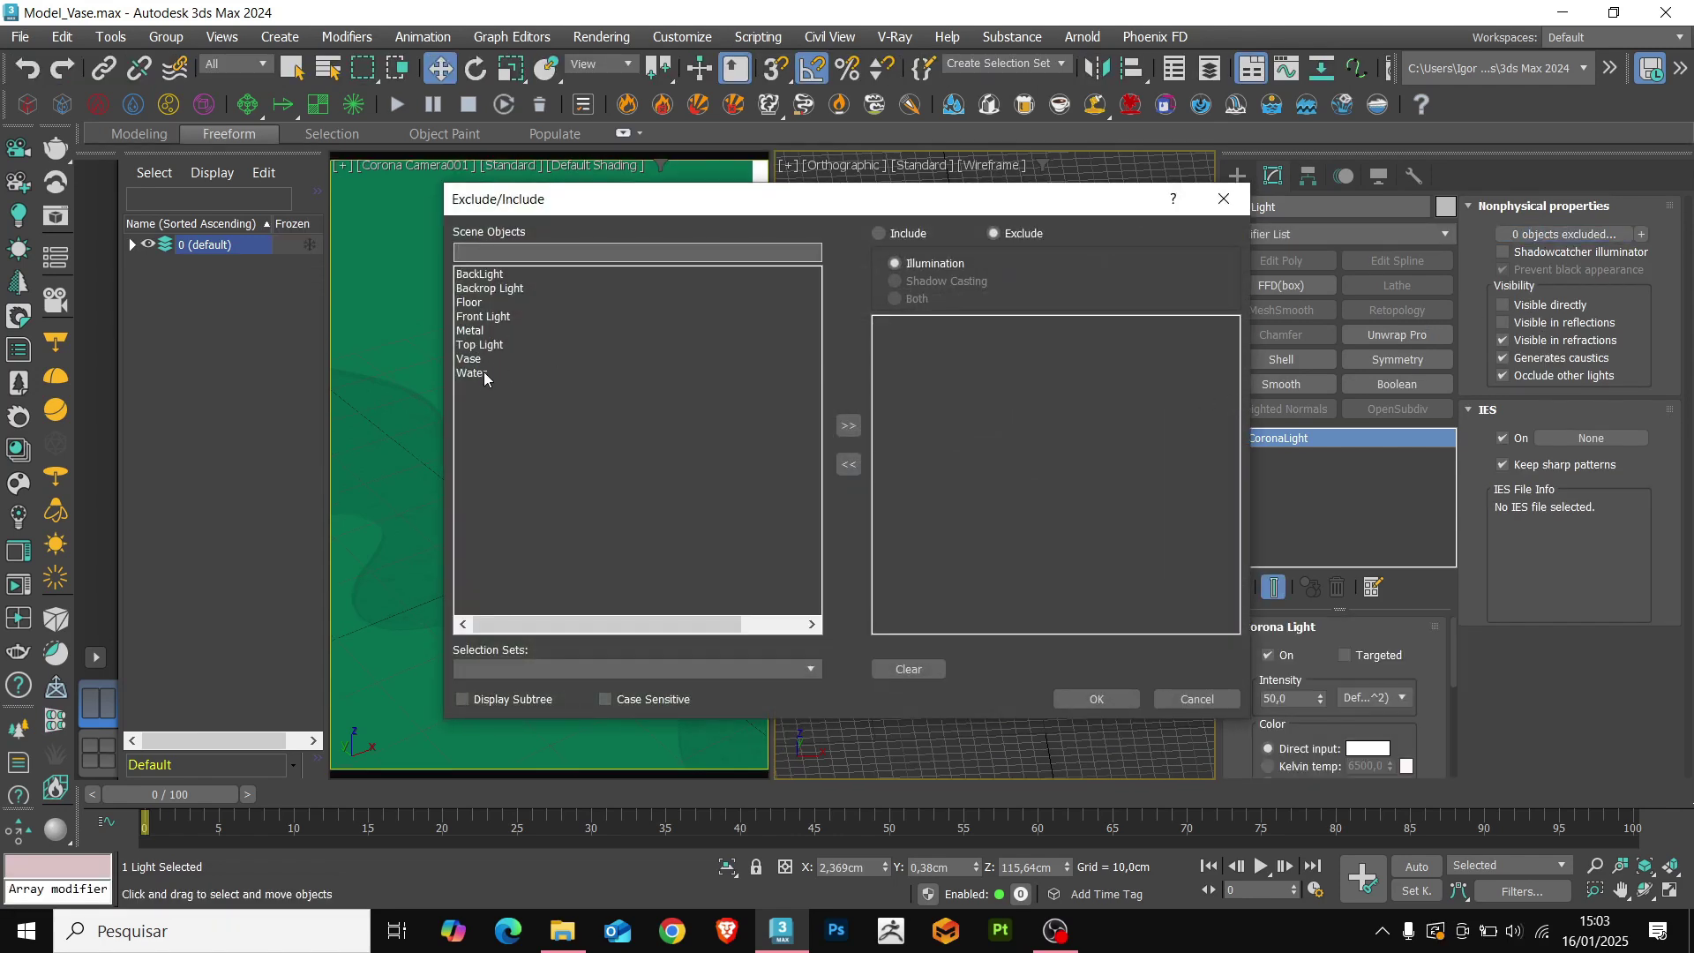
left_click(483, 372)
left_click(494, 303, "ctrl")
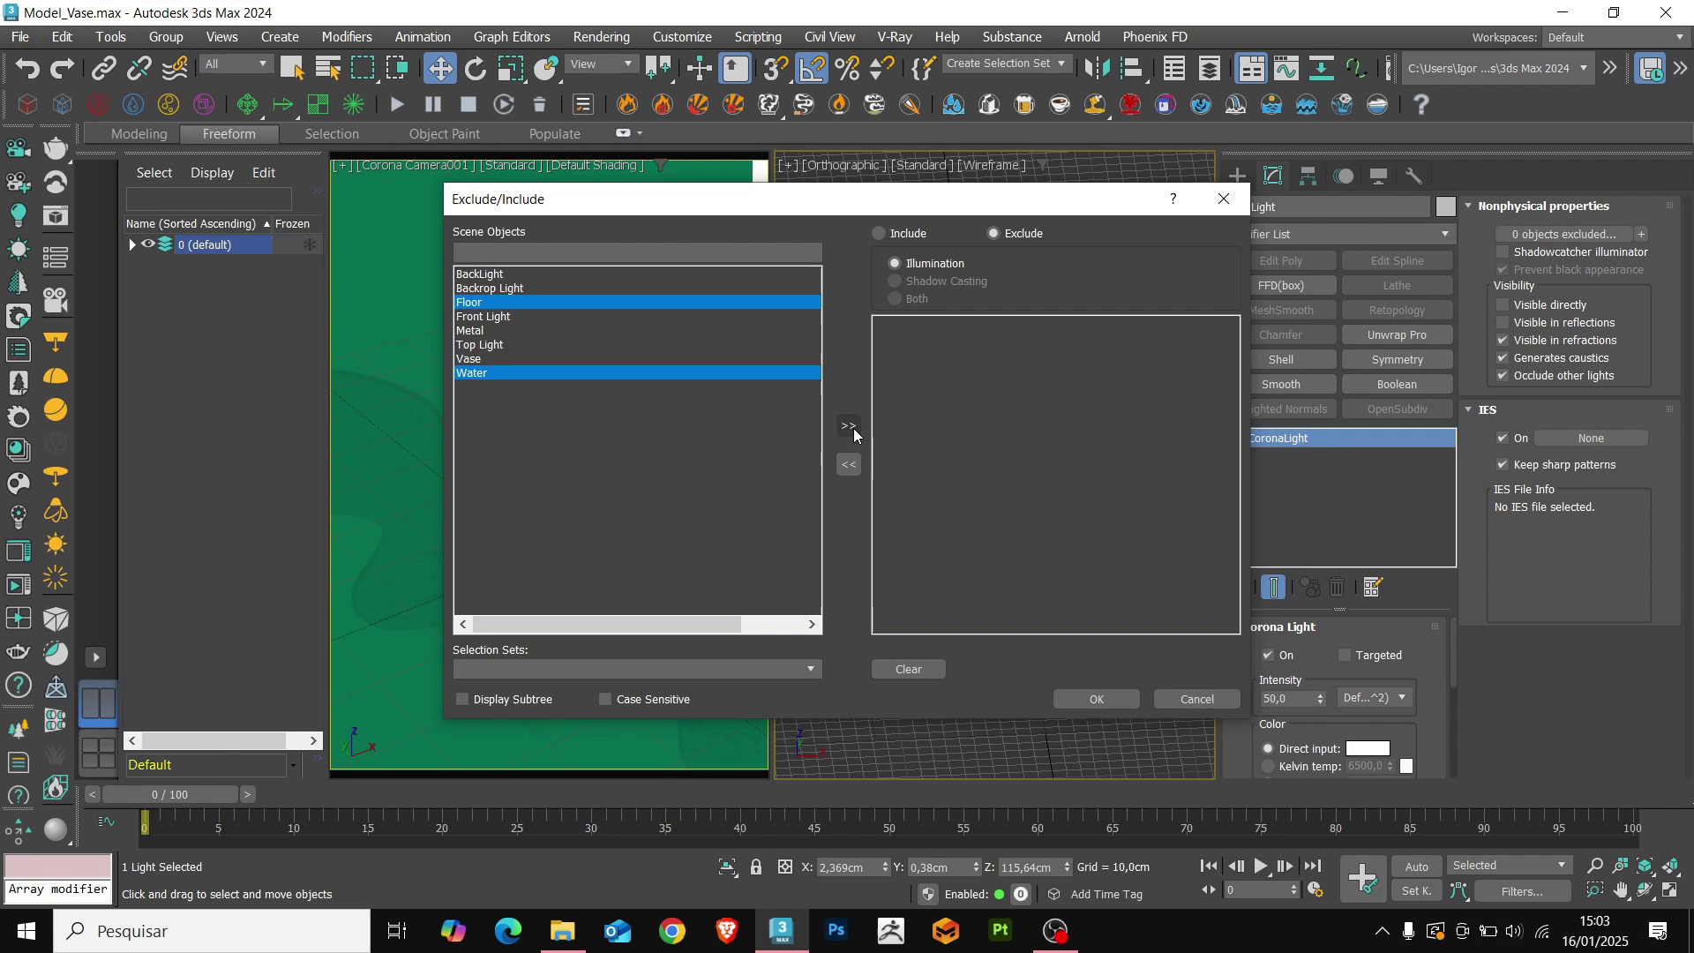
left_click(848, 426)
left_click(1096, 699)
key("F10")
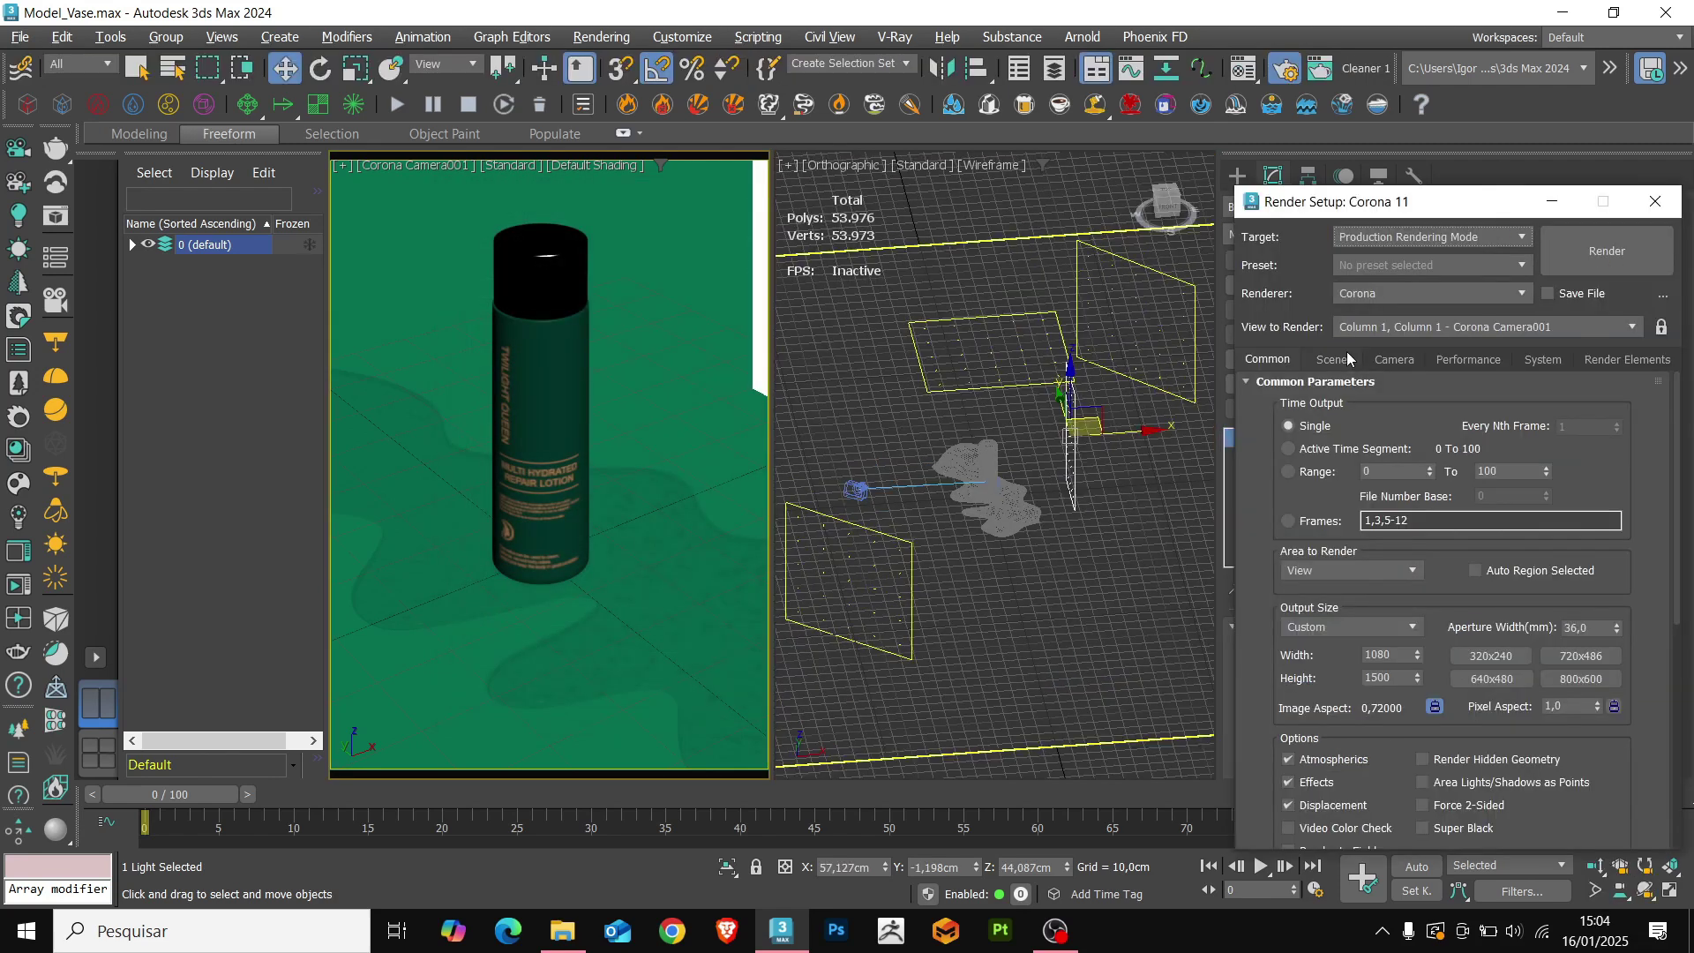
left_click(1346, 358)
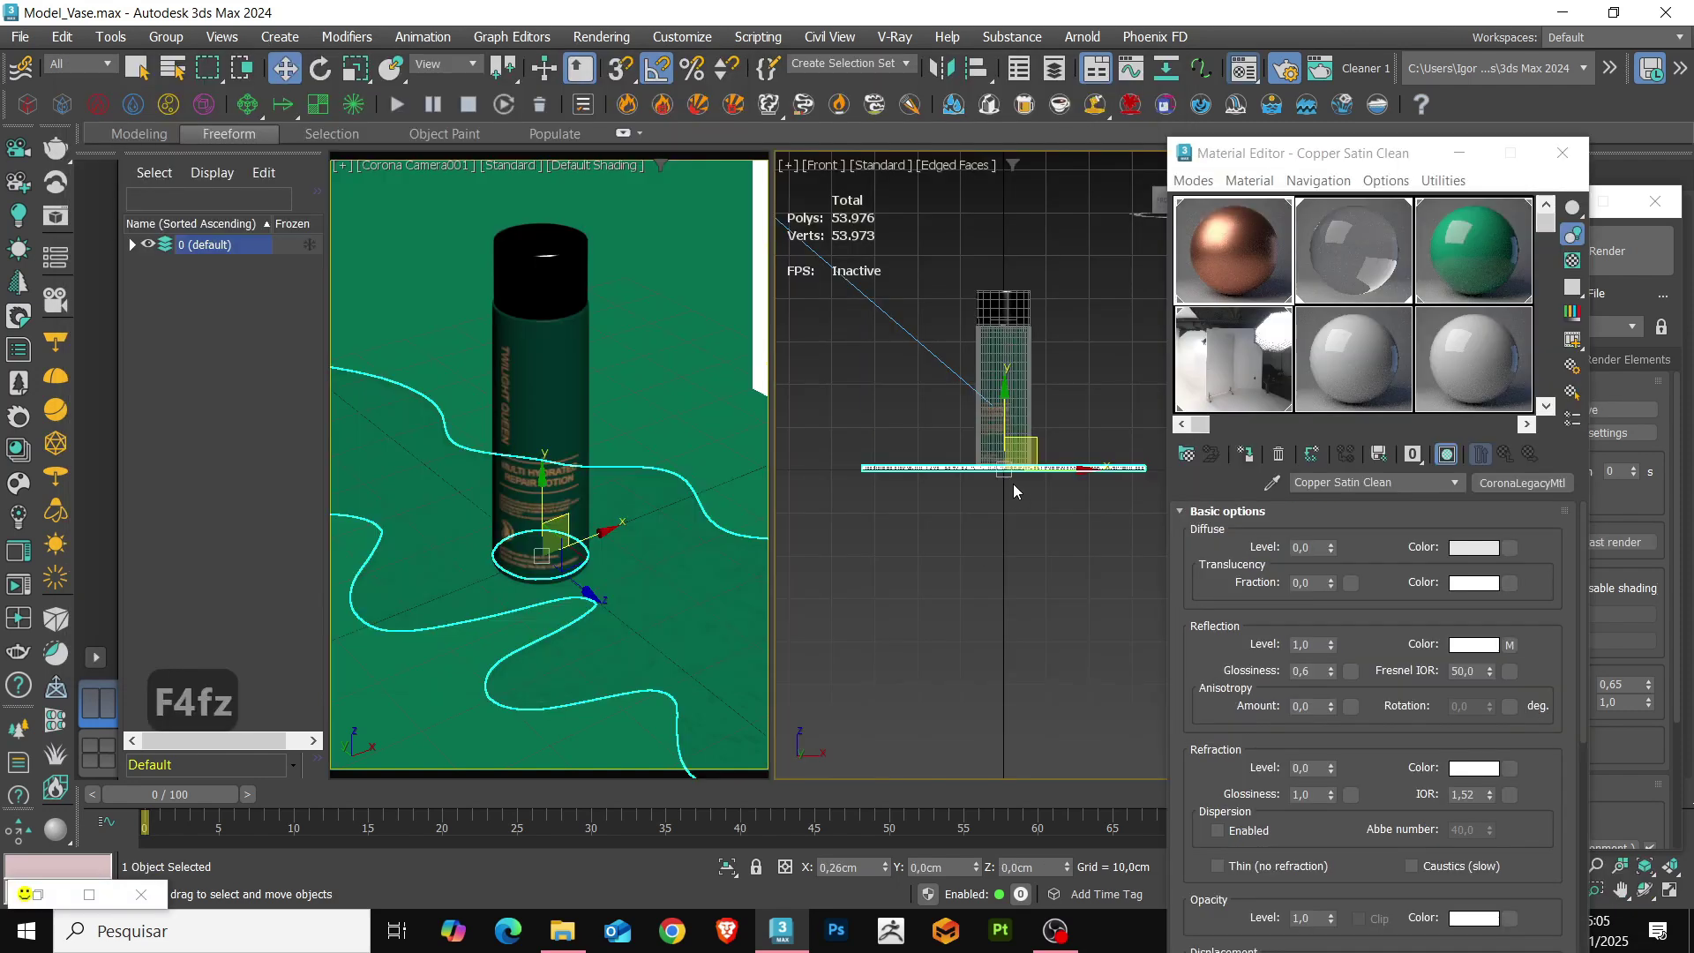
Raise the water puddle slightly by setting its Z position to 0.05 cm.
scroll(941, 379, "up", 5)
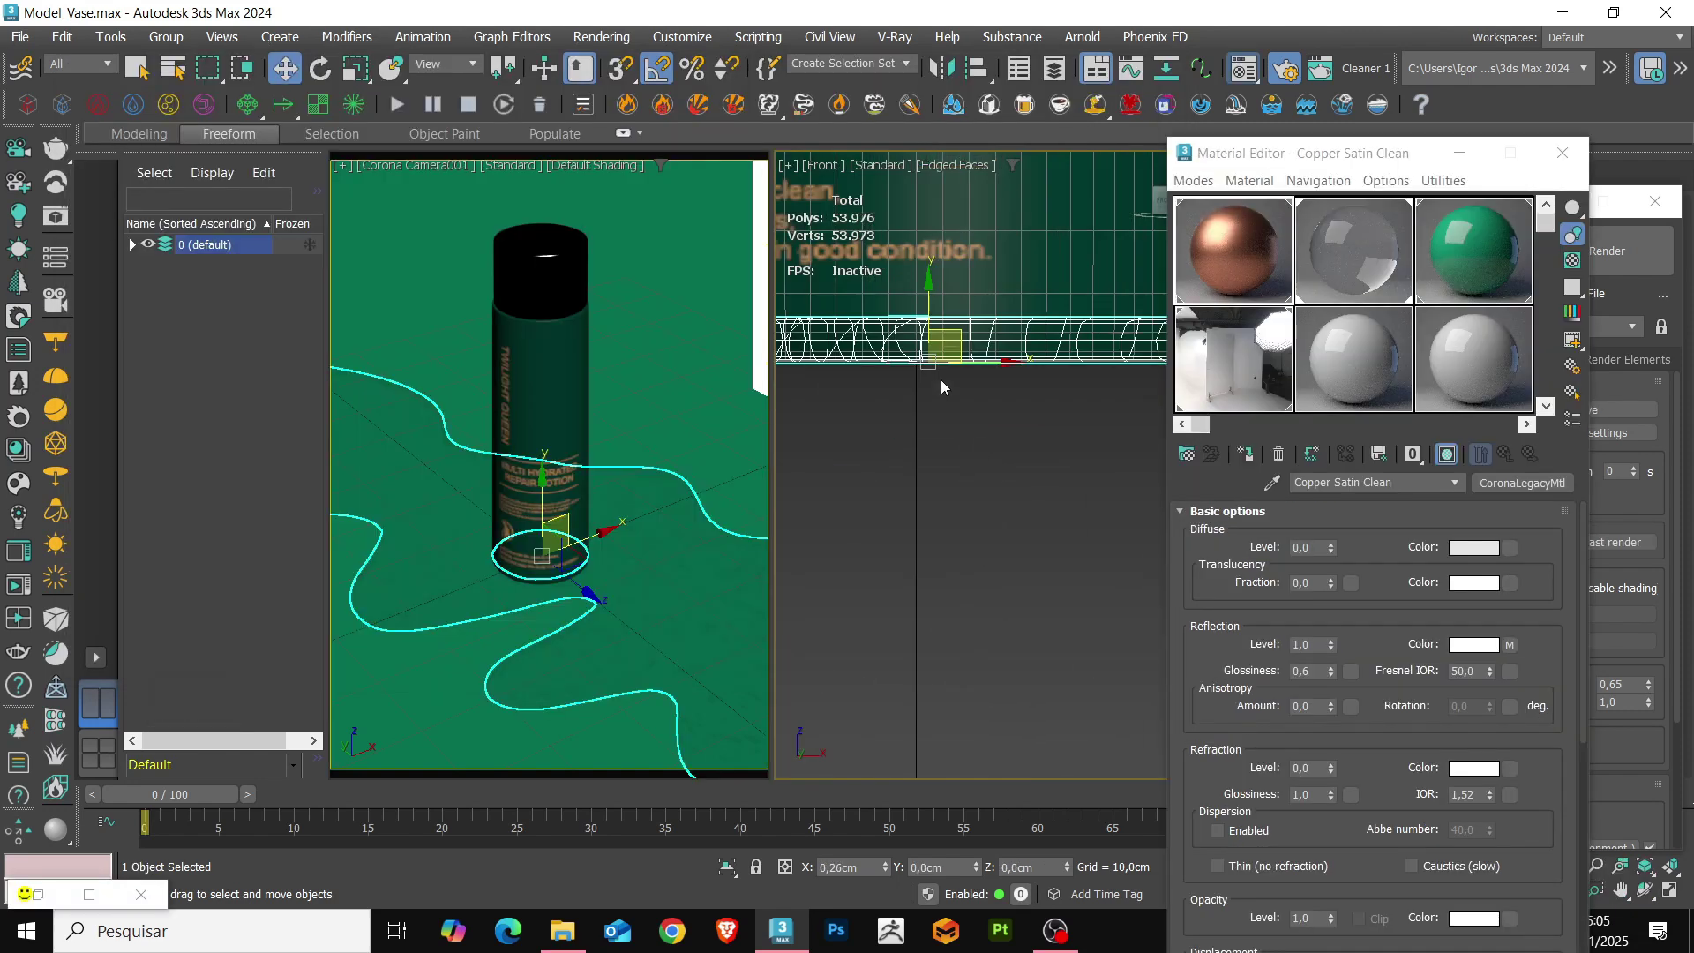
double_click(1039, 867)
type(".05")
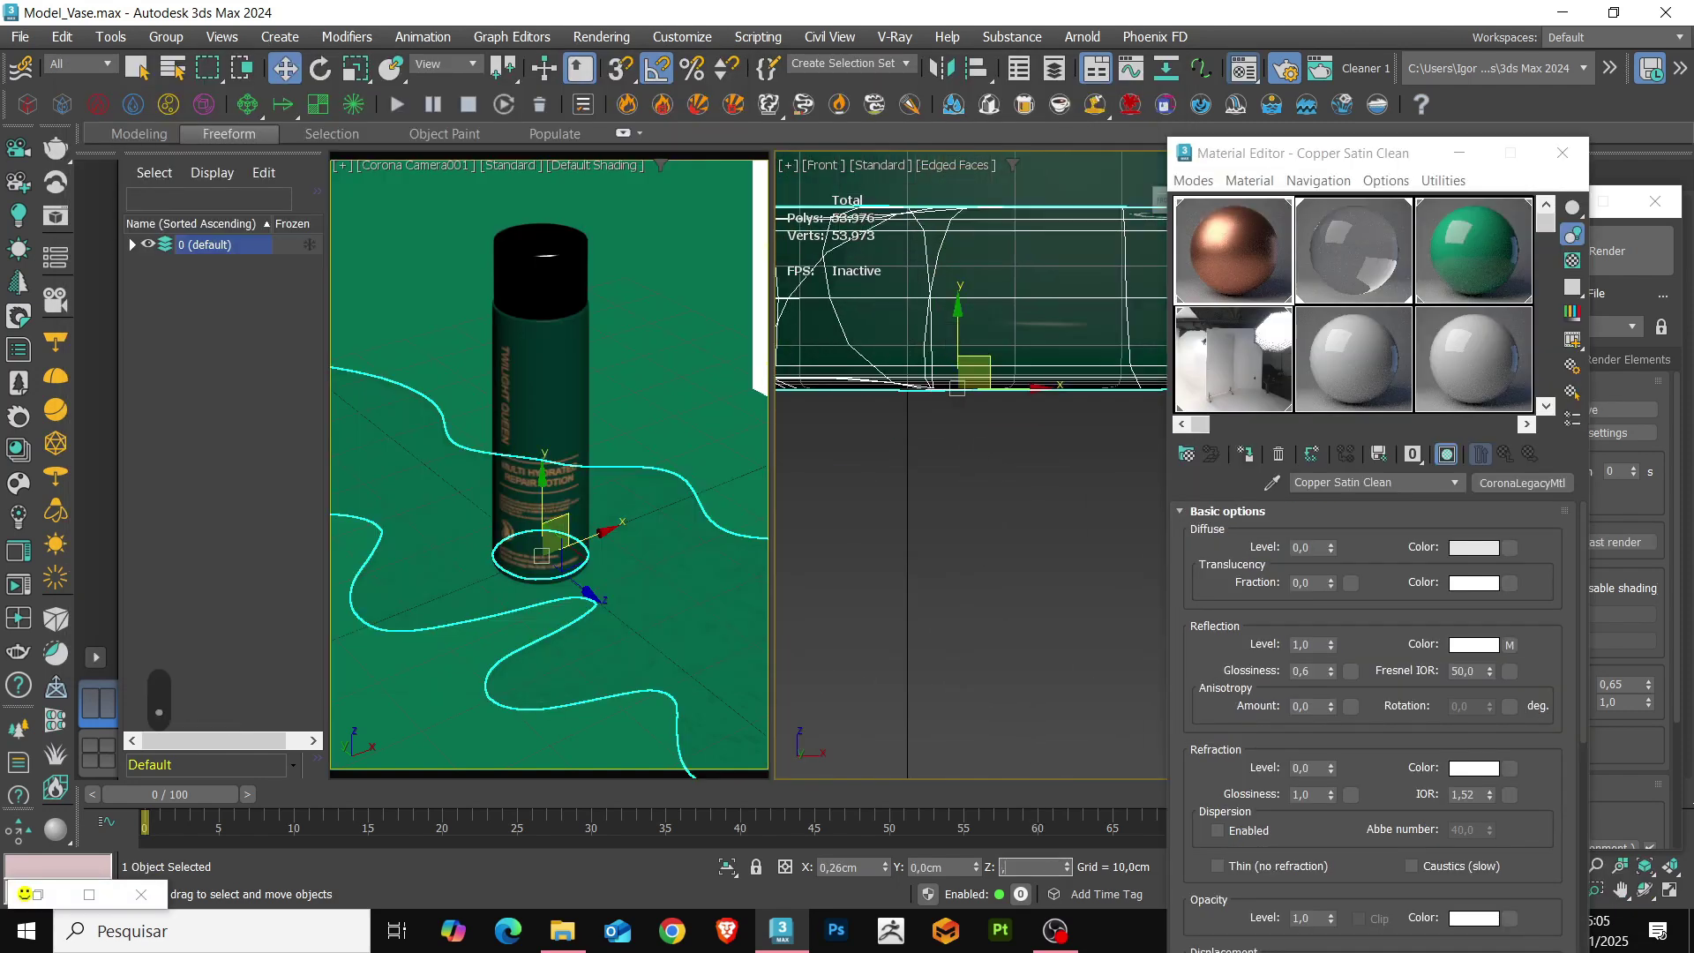
key("Return")
middle_click_drag(1036, 498, 1040, 509)
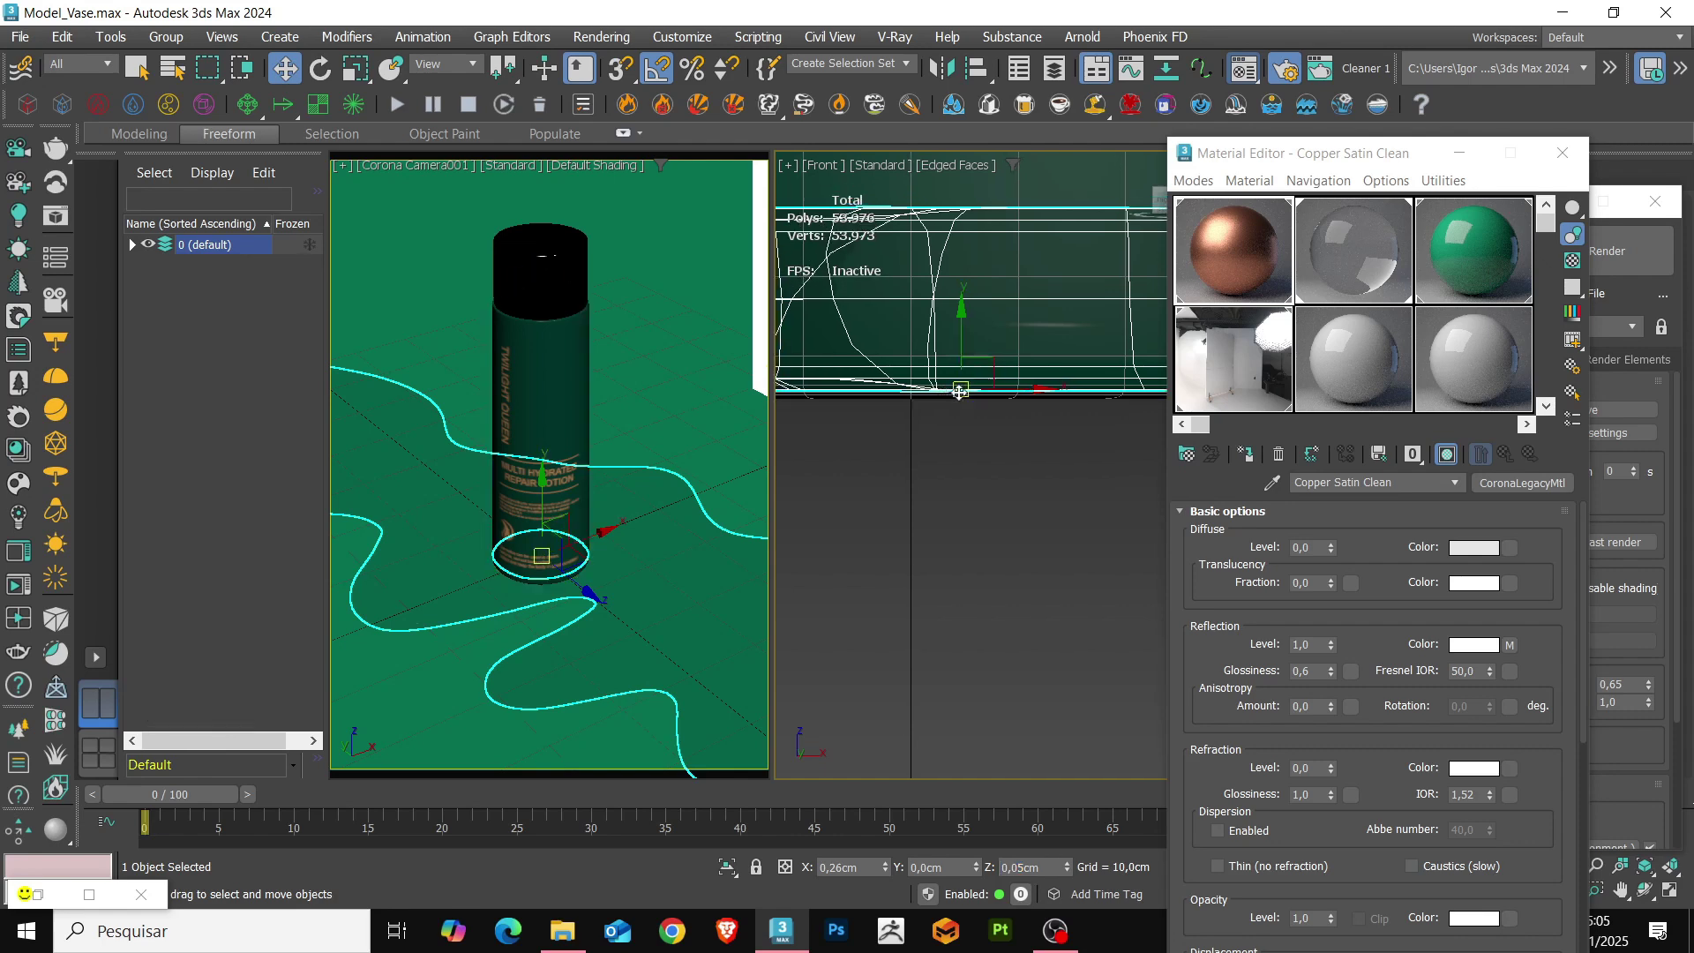
Render the Corona Camera001 view in the Corona frame buffer.
right_click(567, 523)
left_click(45, 888)
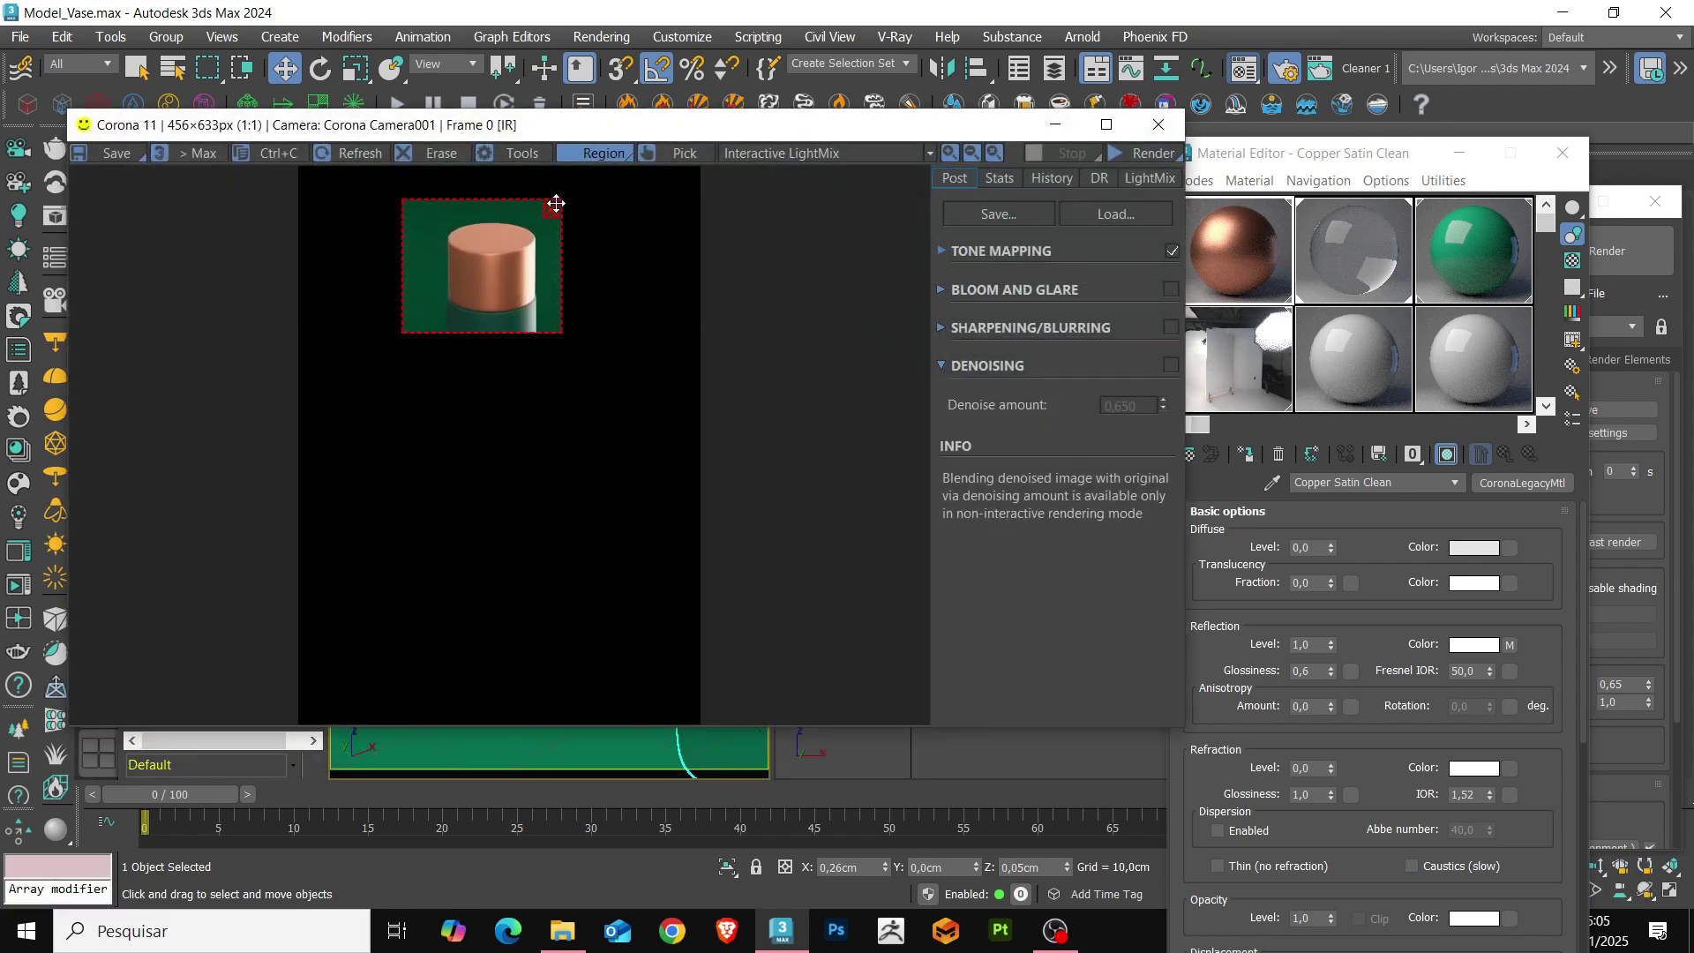
left_click(1140, 159)
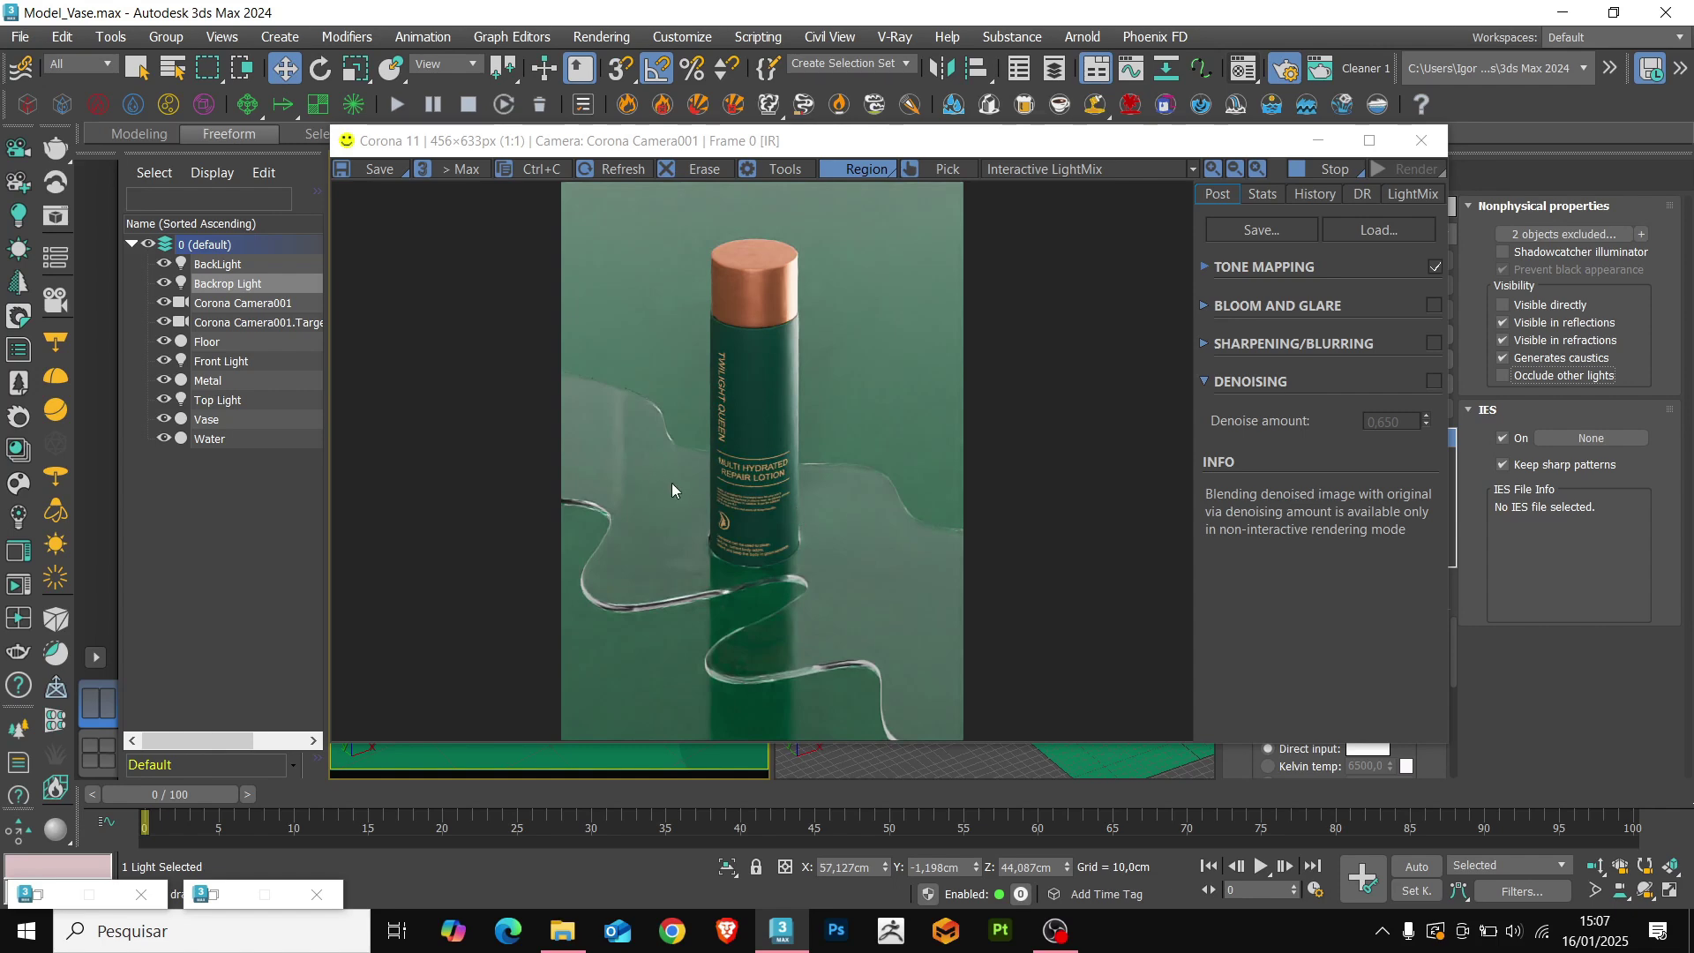
Increase the Front Light's intensity, trying 10 first and settling on 15.
left_click_drag(976, 151, 800, 163)
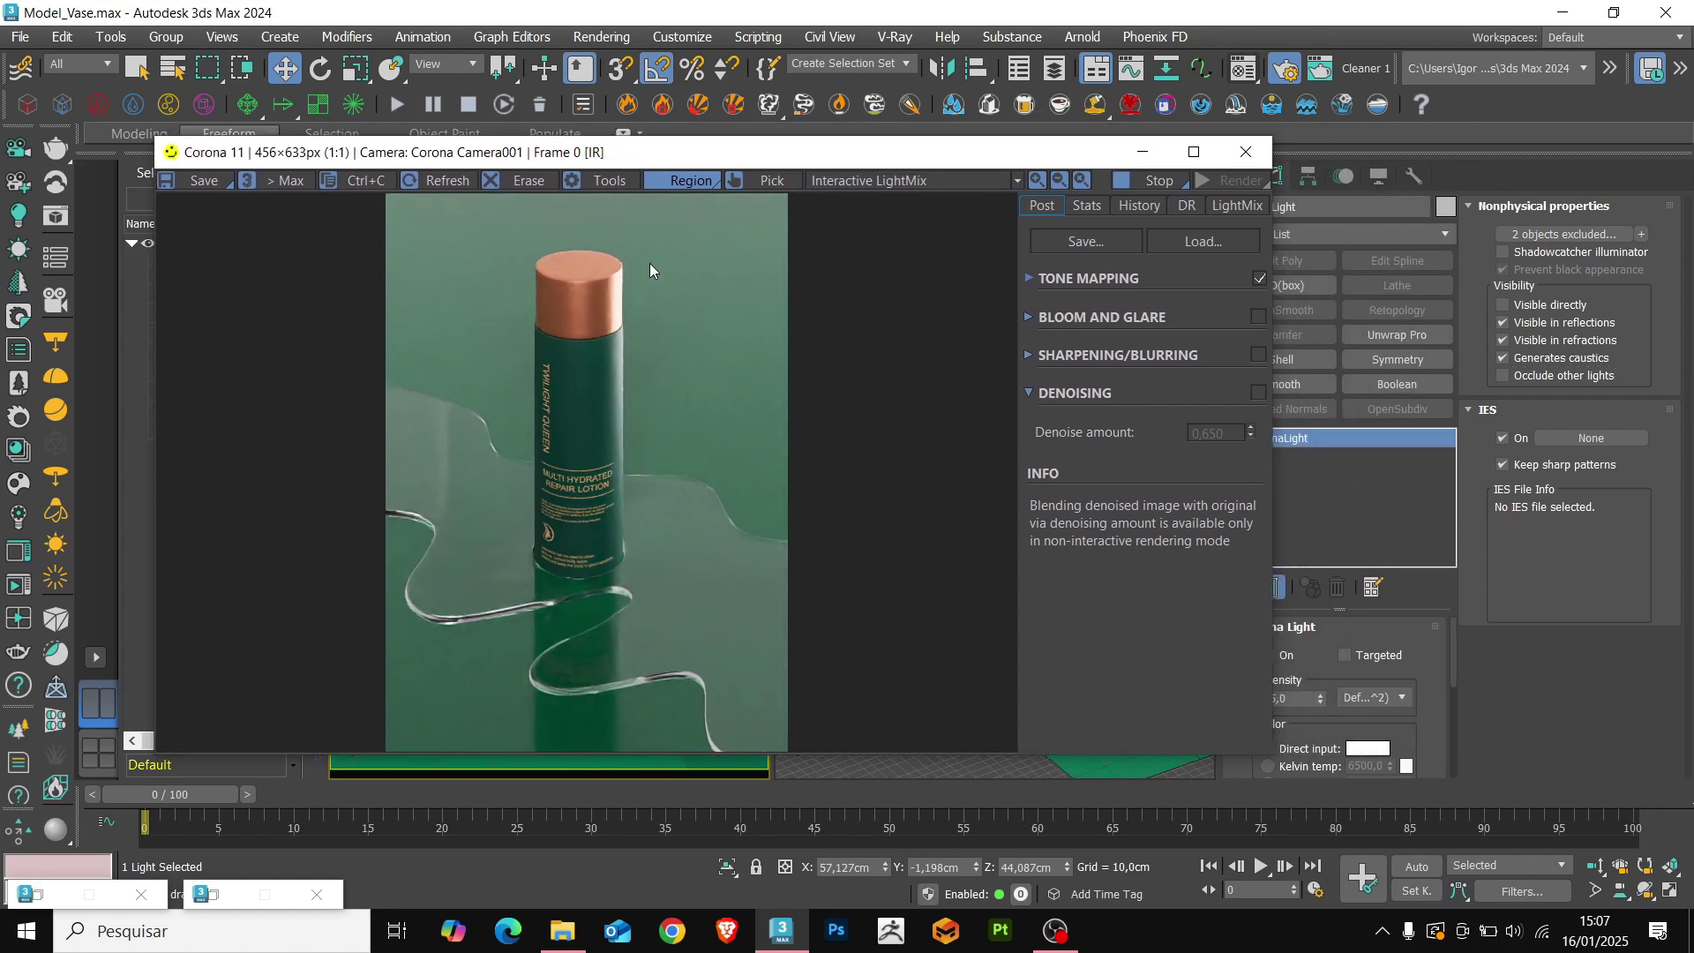
left_click_drag(636, 151, 806, 138)
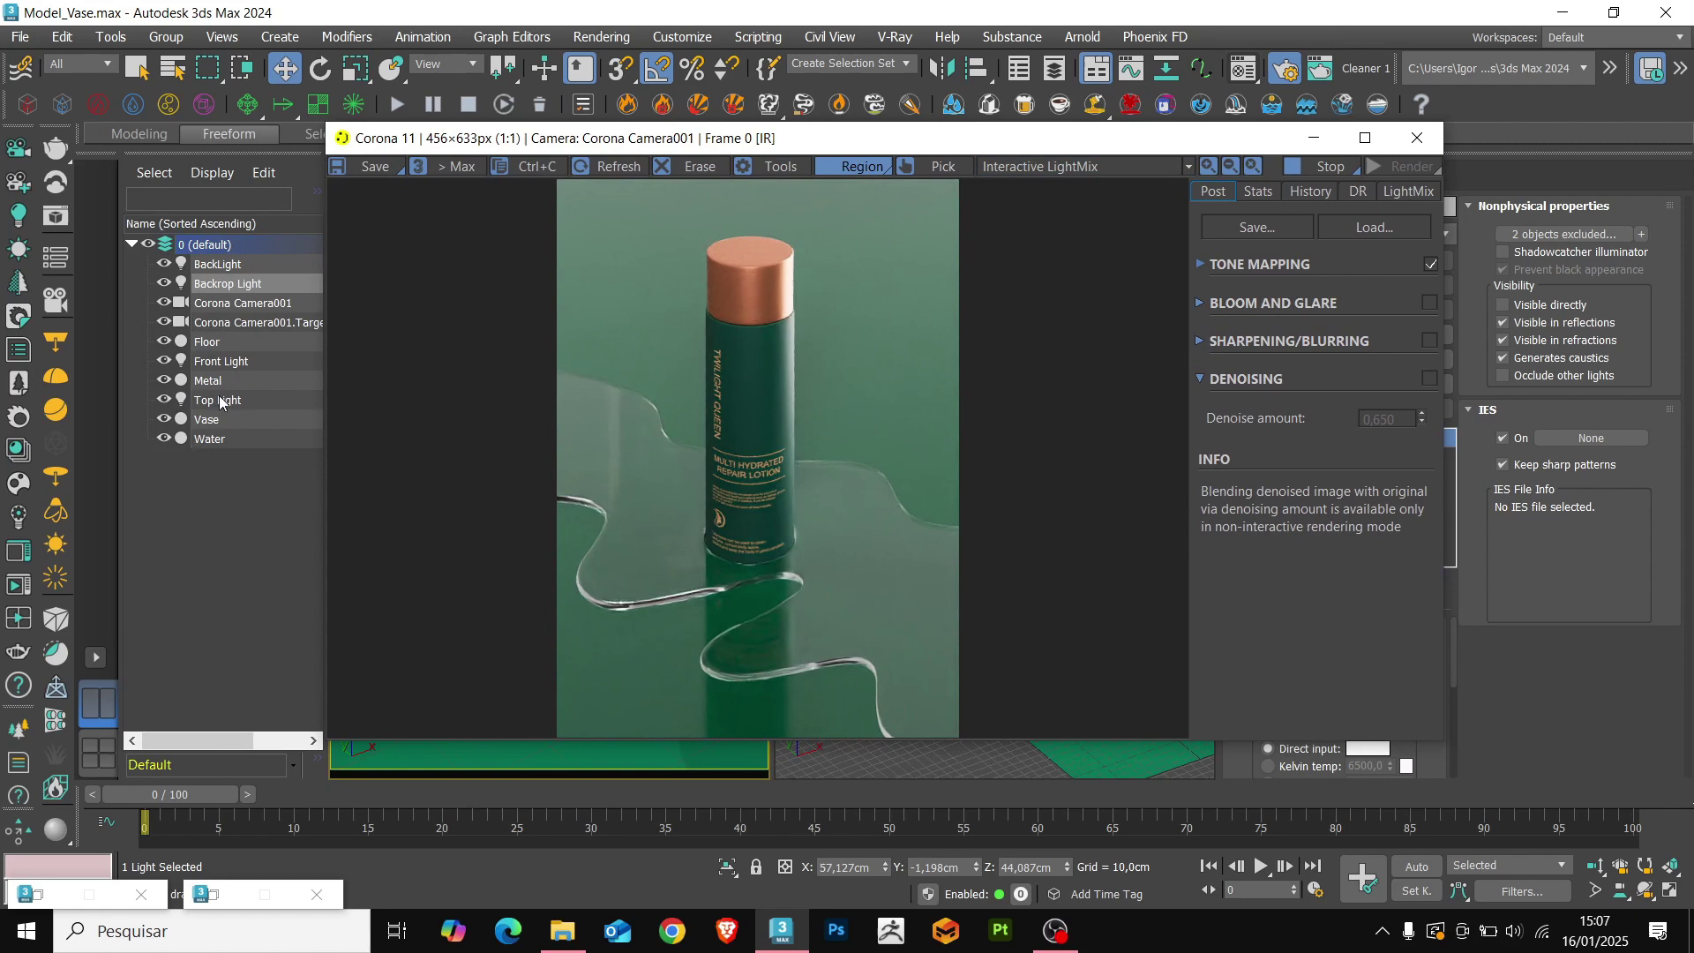
left_click(222, 364)
left_click_drag(1075, 139, 740, 143)
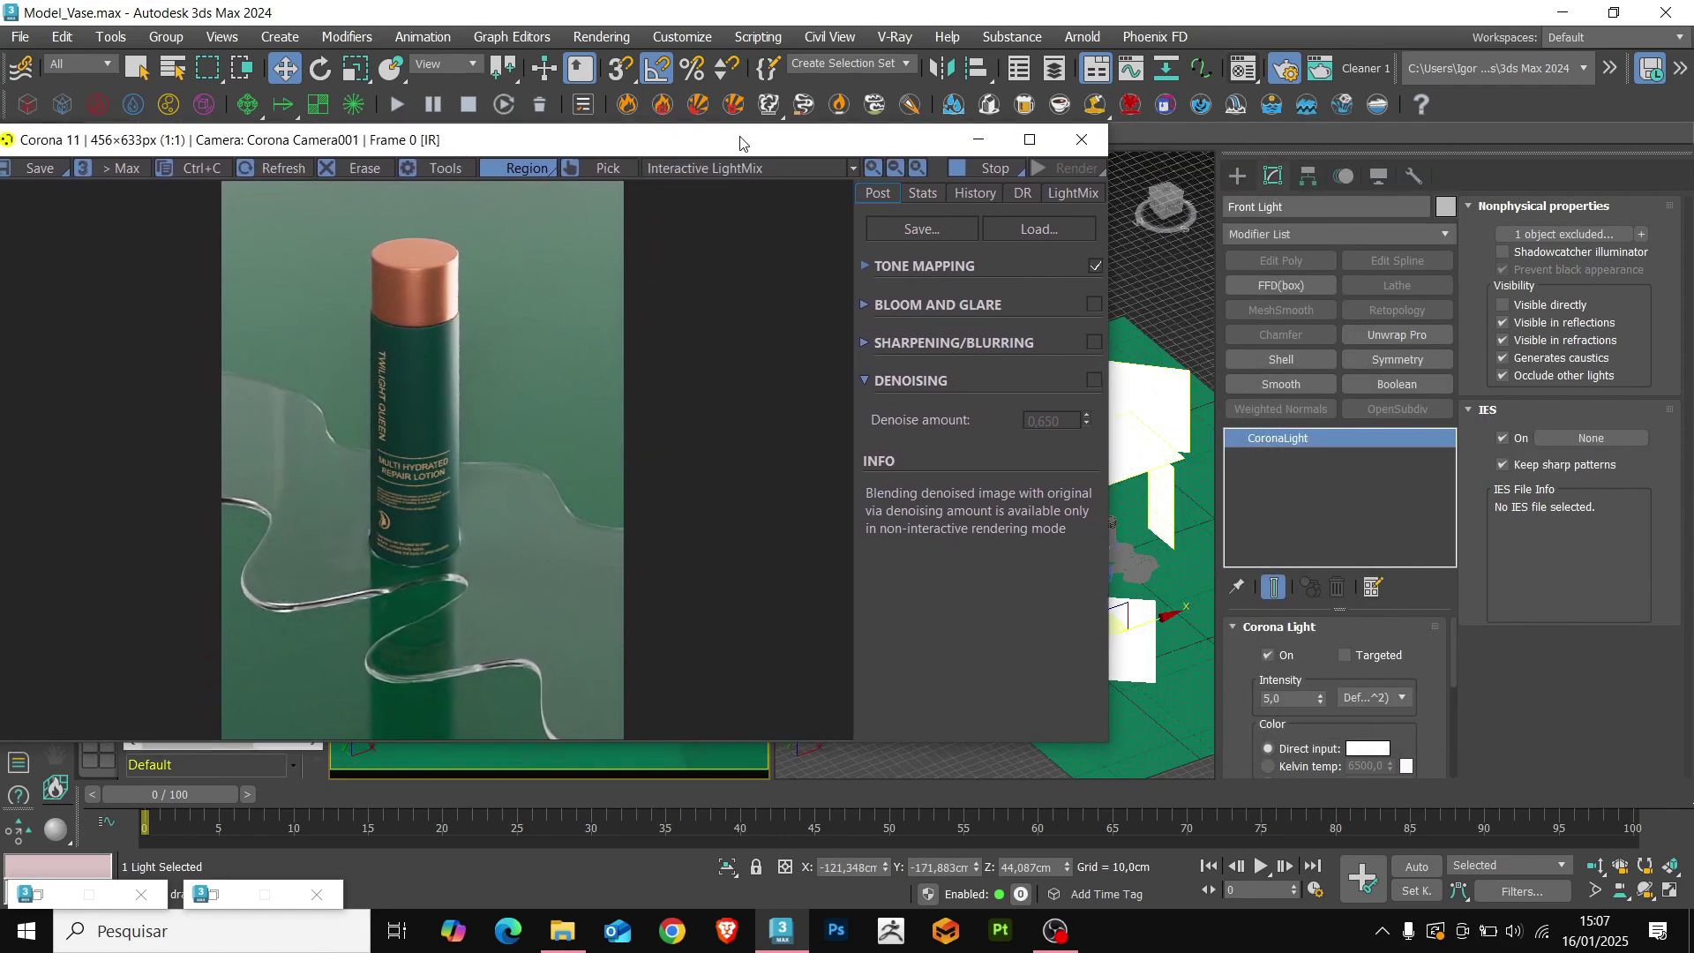
double_click(1288, 698)
type("10")
key("Return")
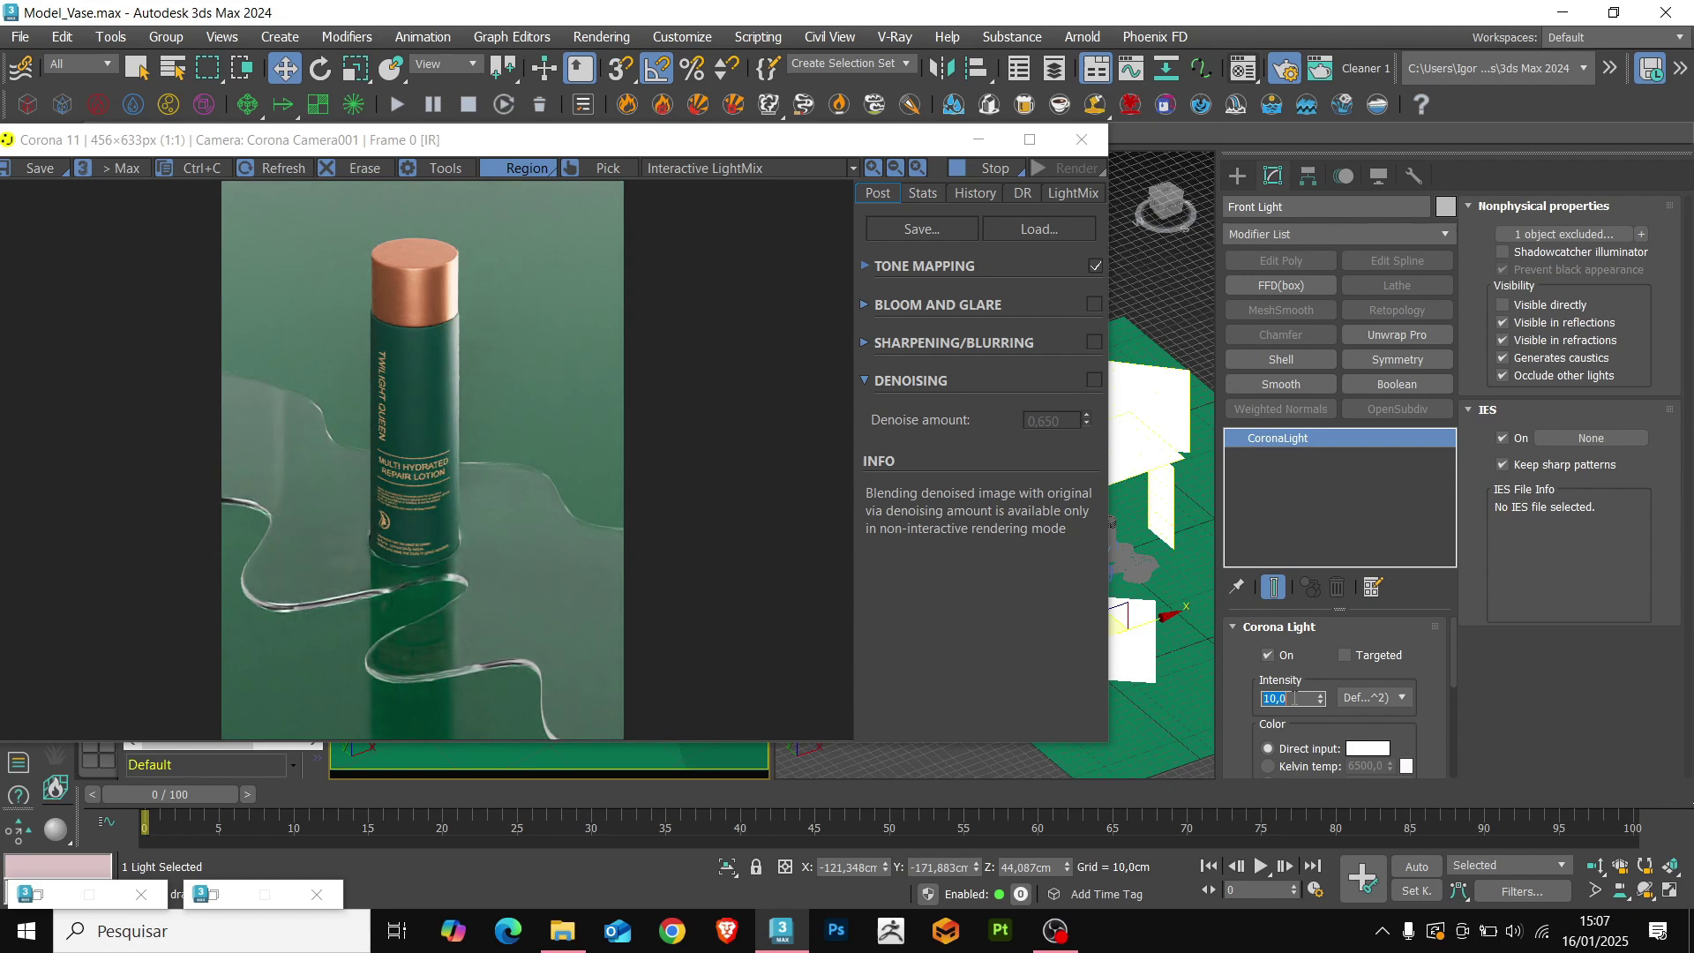
type("15")
key("Return")
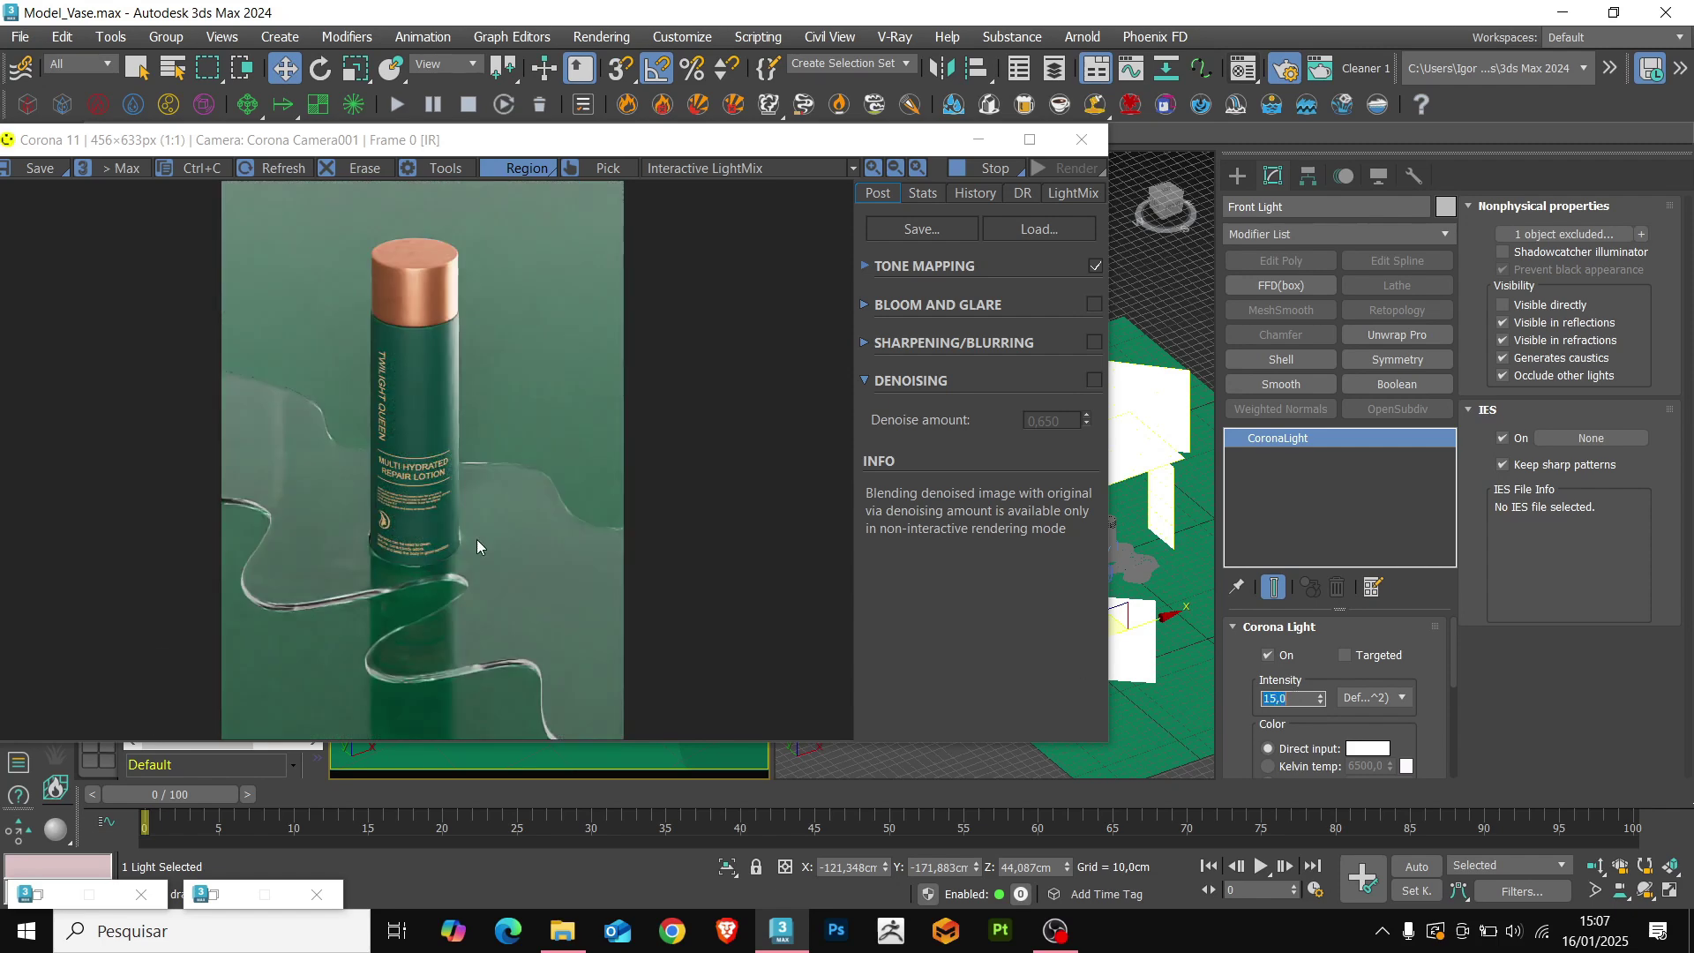
Examine the Floor material's basic options in the Material Editor.
left_click(1243, 70)
left_click(1485, 253)
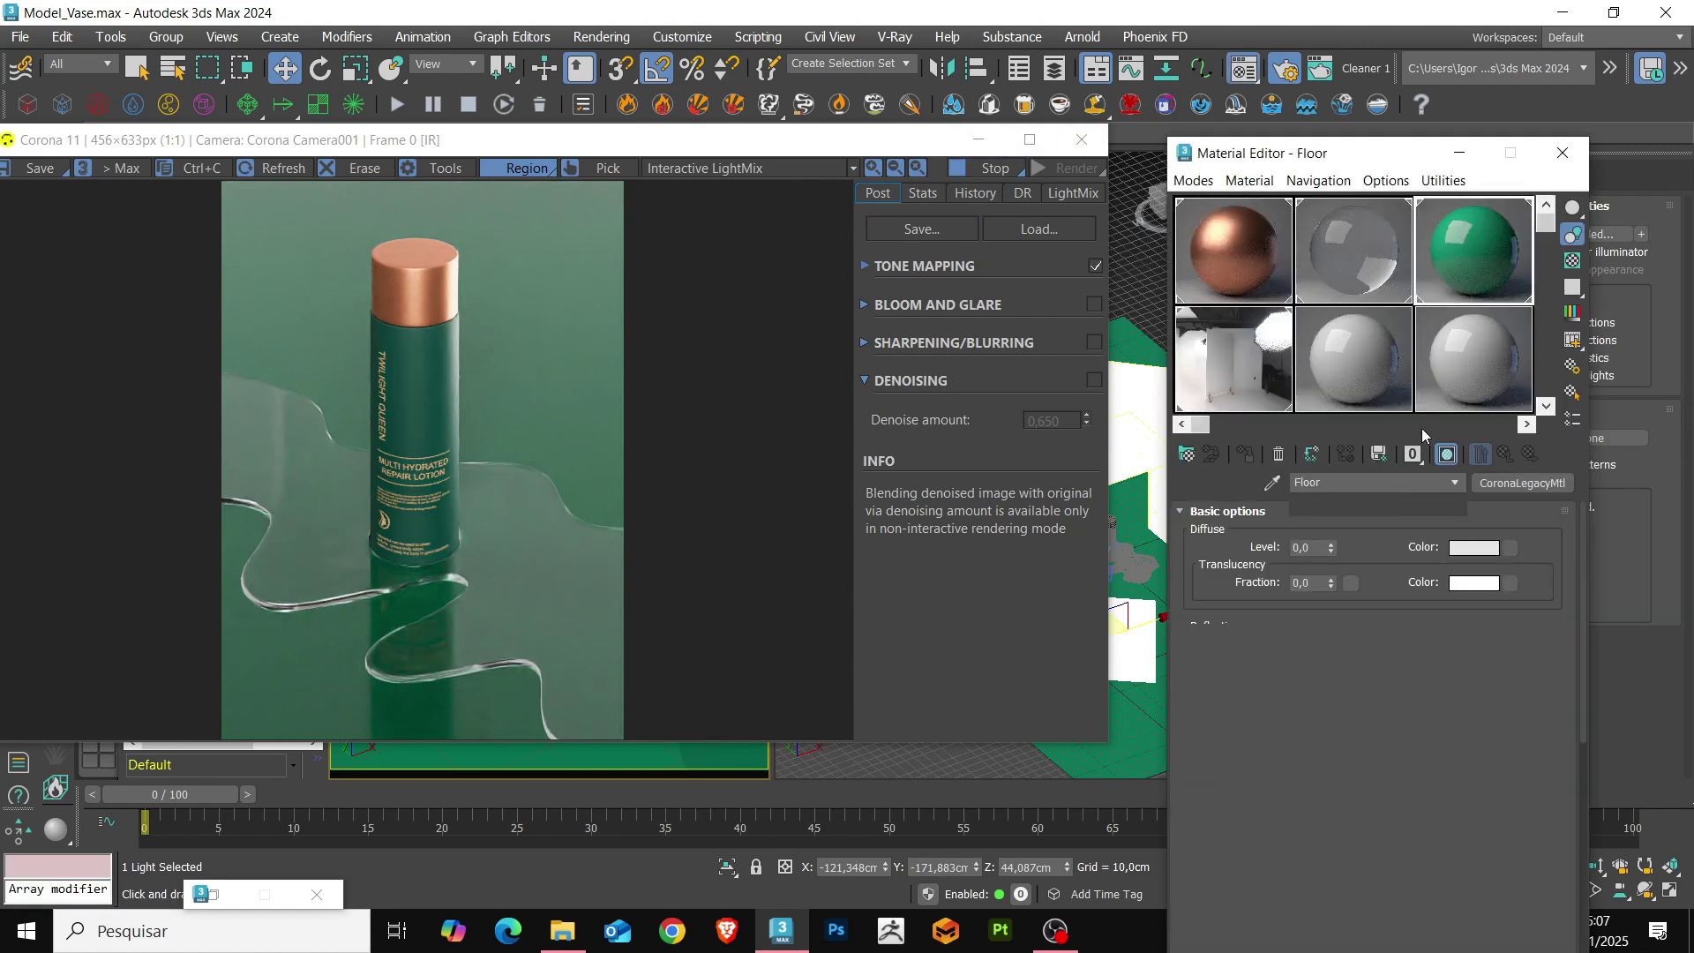
left_click(1243, 69)
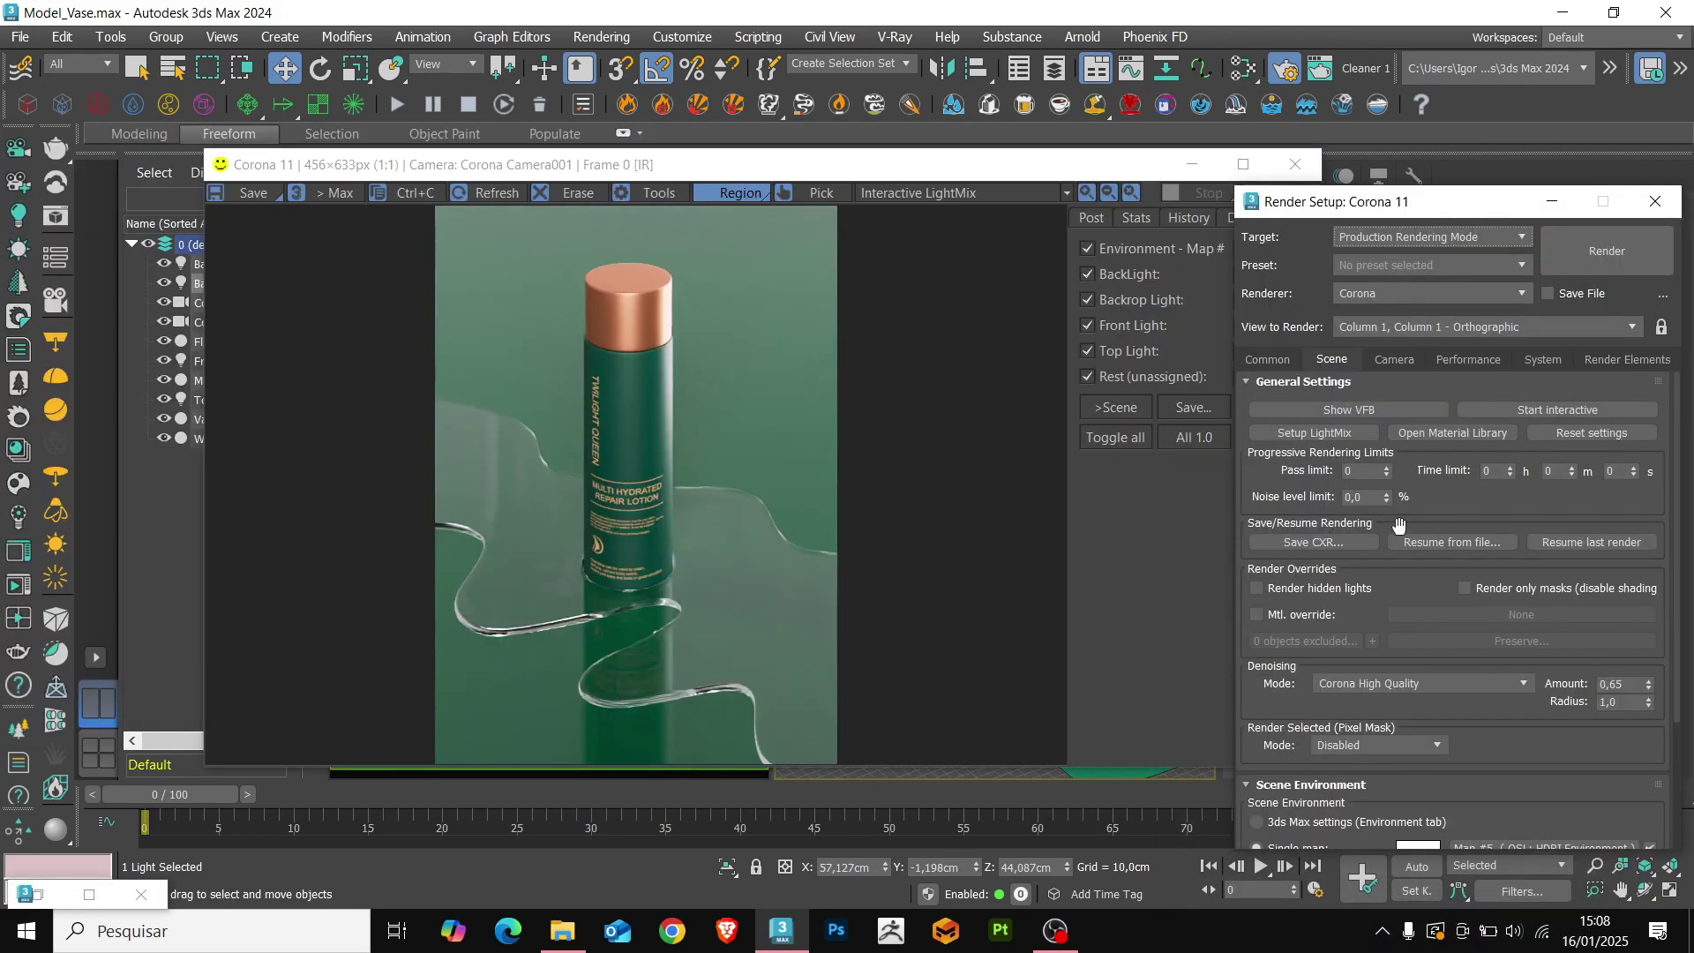
Review the list of LightMix and masking render elements and return to the scene render settings.
left_click(1591, 358)
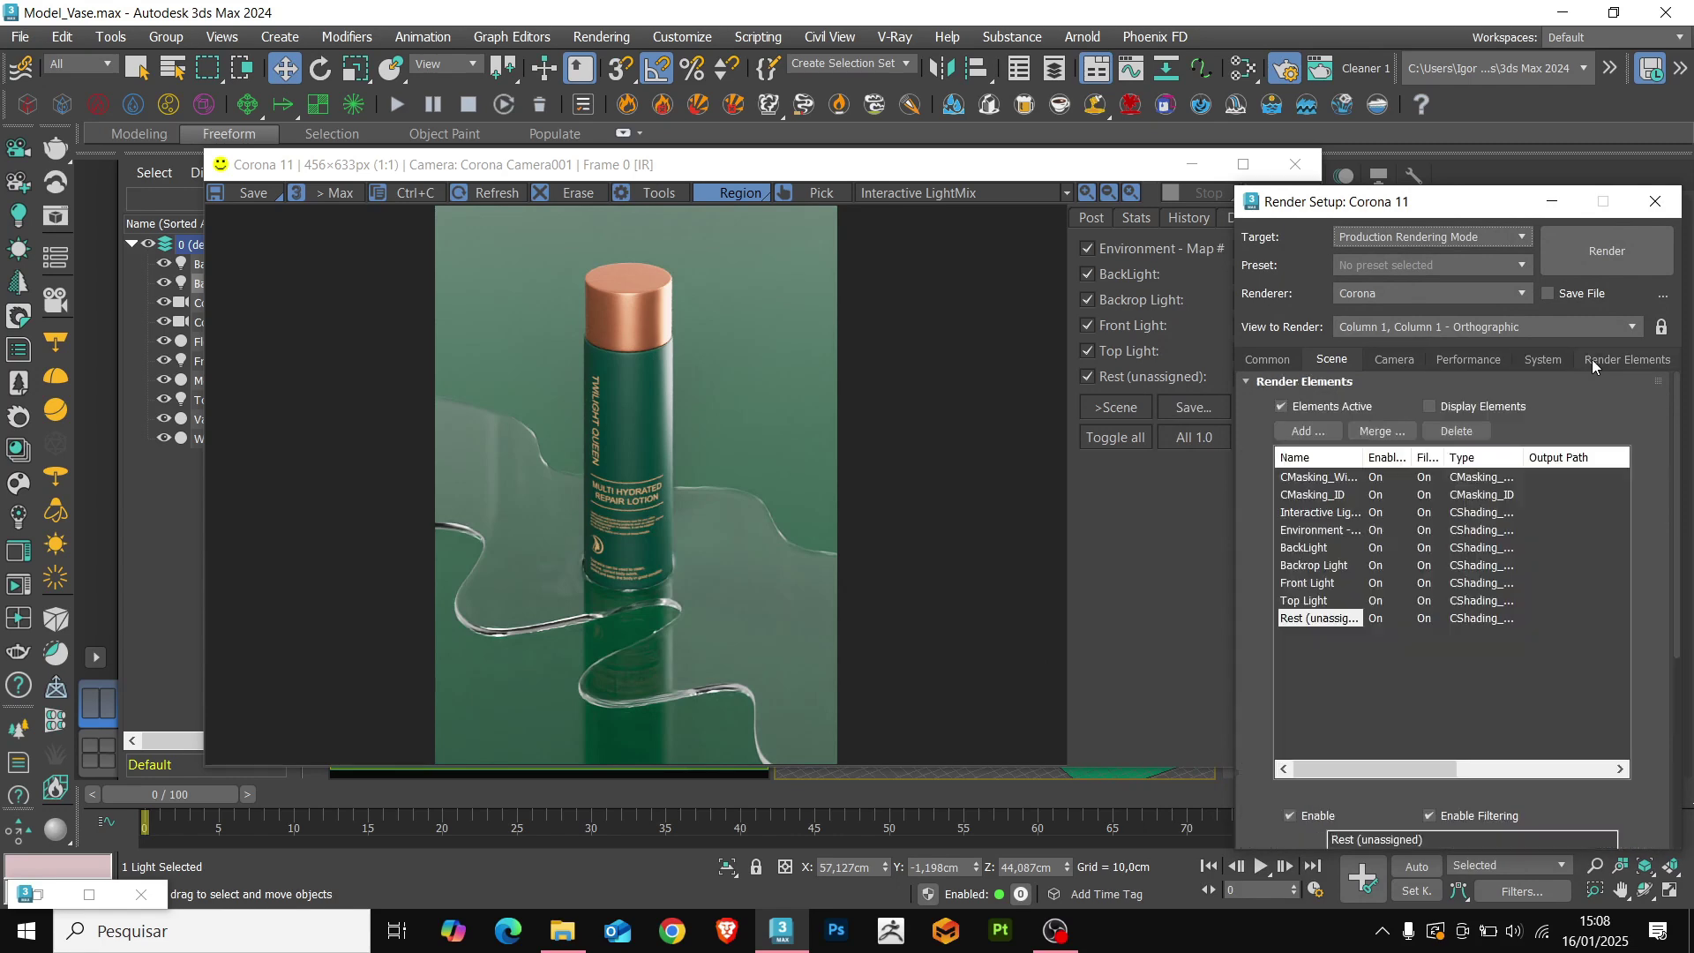
scroll(1261, 618, "down", 5)
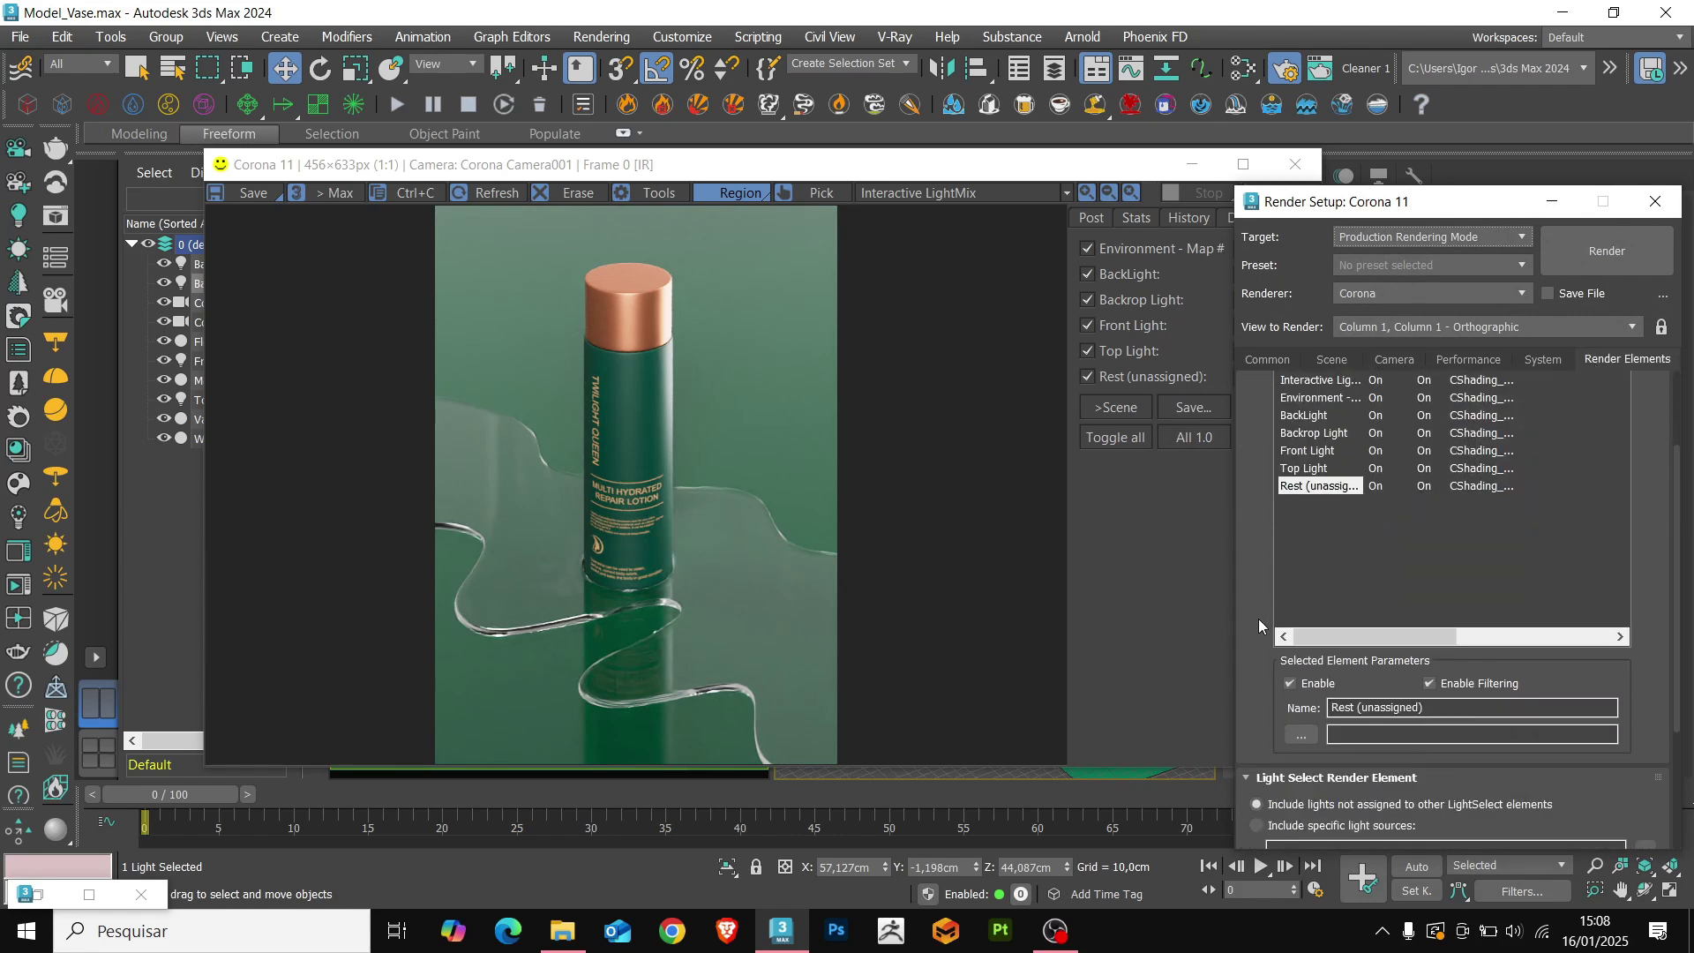
scroll(1262, 612, "up", 4)
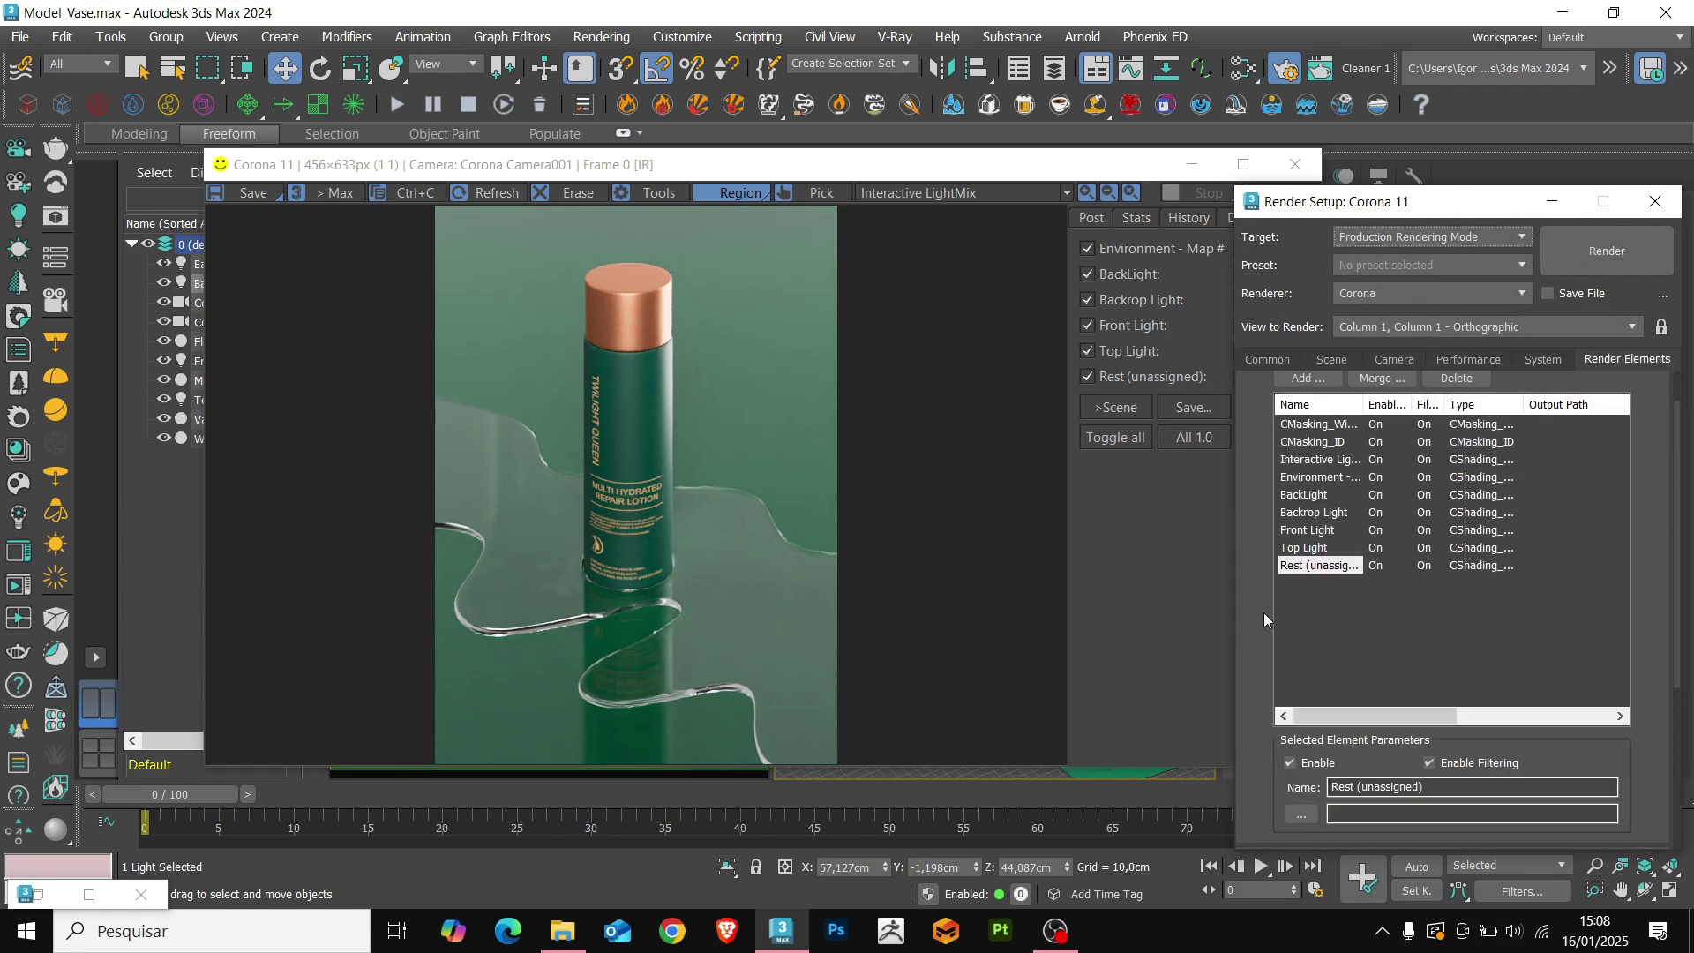
left_click(1331, 360)
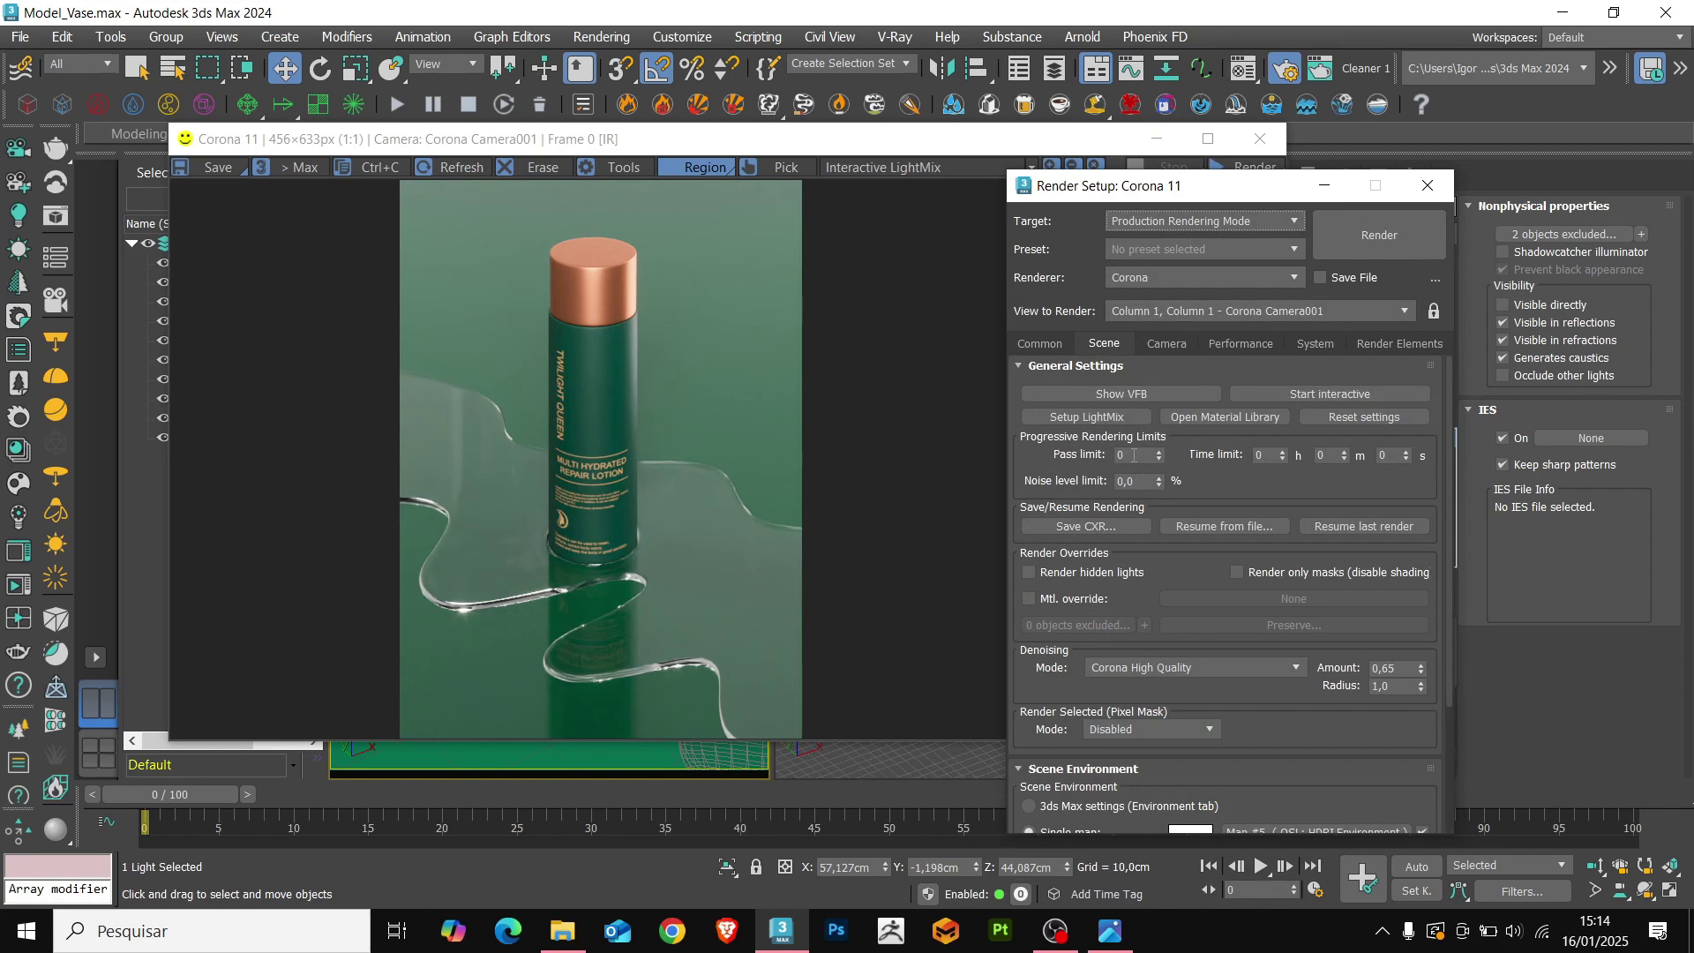
Set the noise level limit to 5% and start the production render of the camera view.
left_click(1138, 479)
type("5")
key("Return")
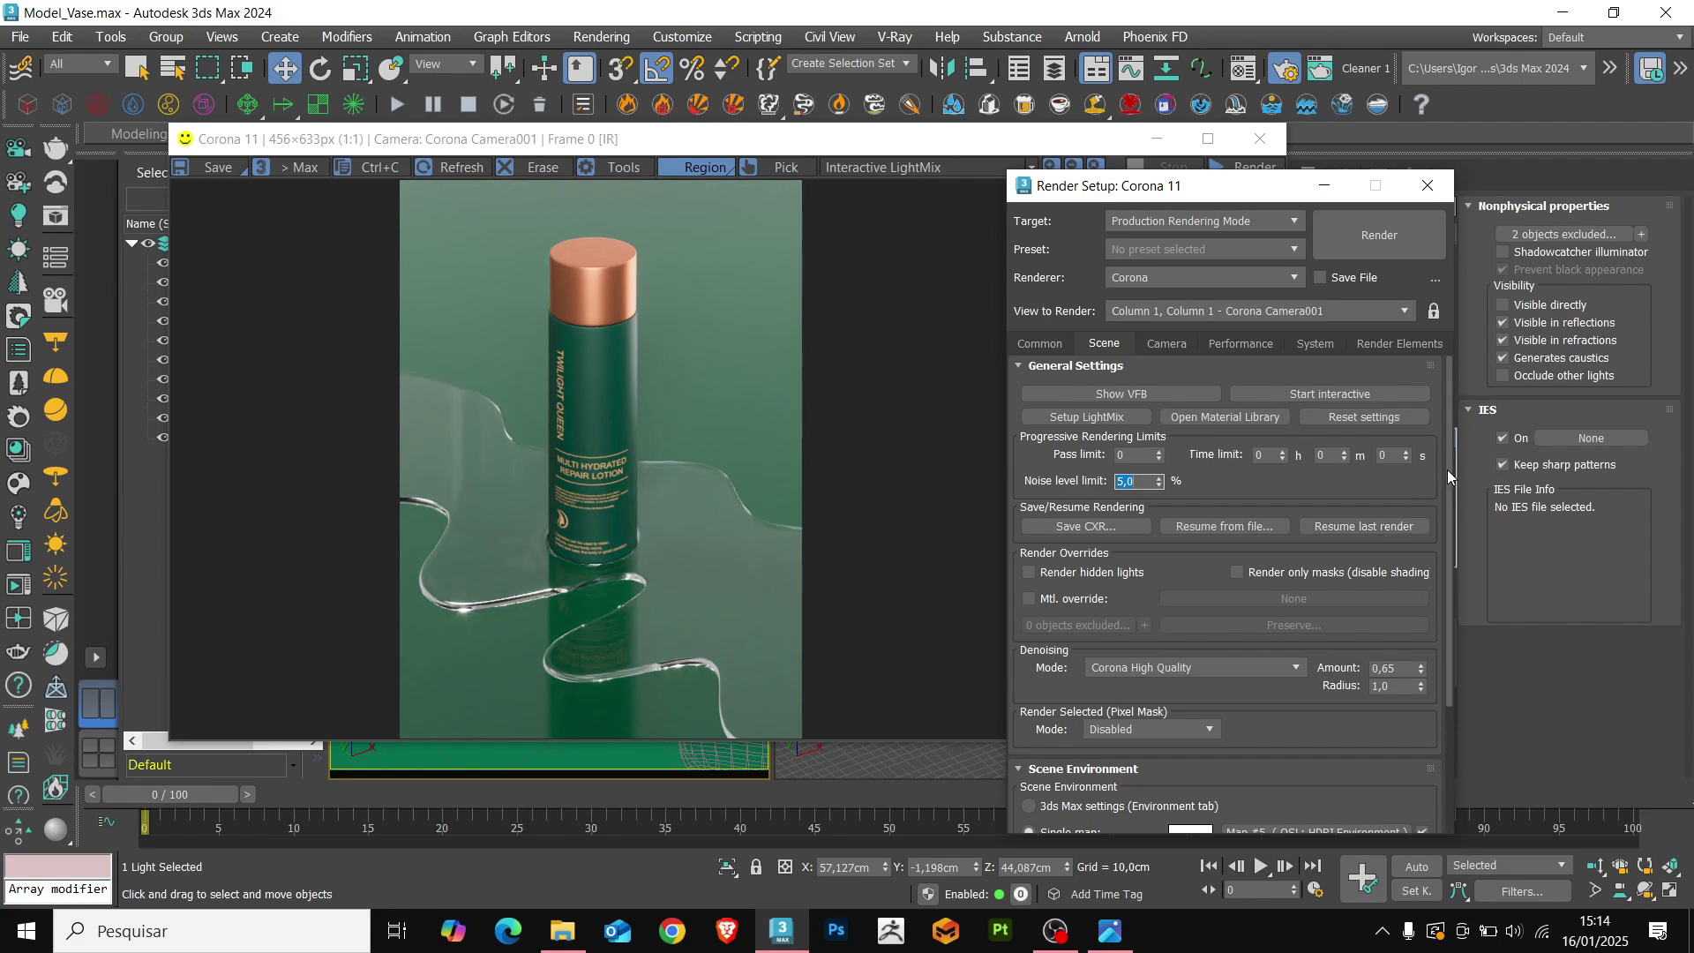
mouse_move(1447, 469)
left_mouse_down()
mouse_move(1458, 606)
mouse_move(1451, 459)
left_mouse_up()
left_click(1353, 236)
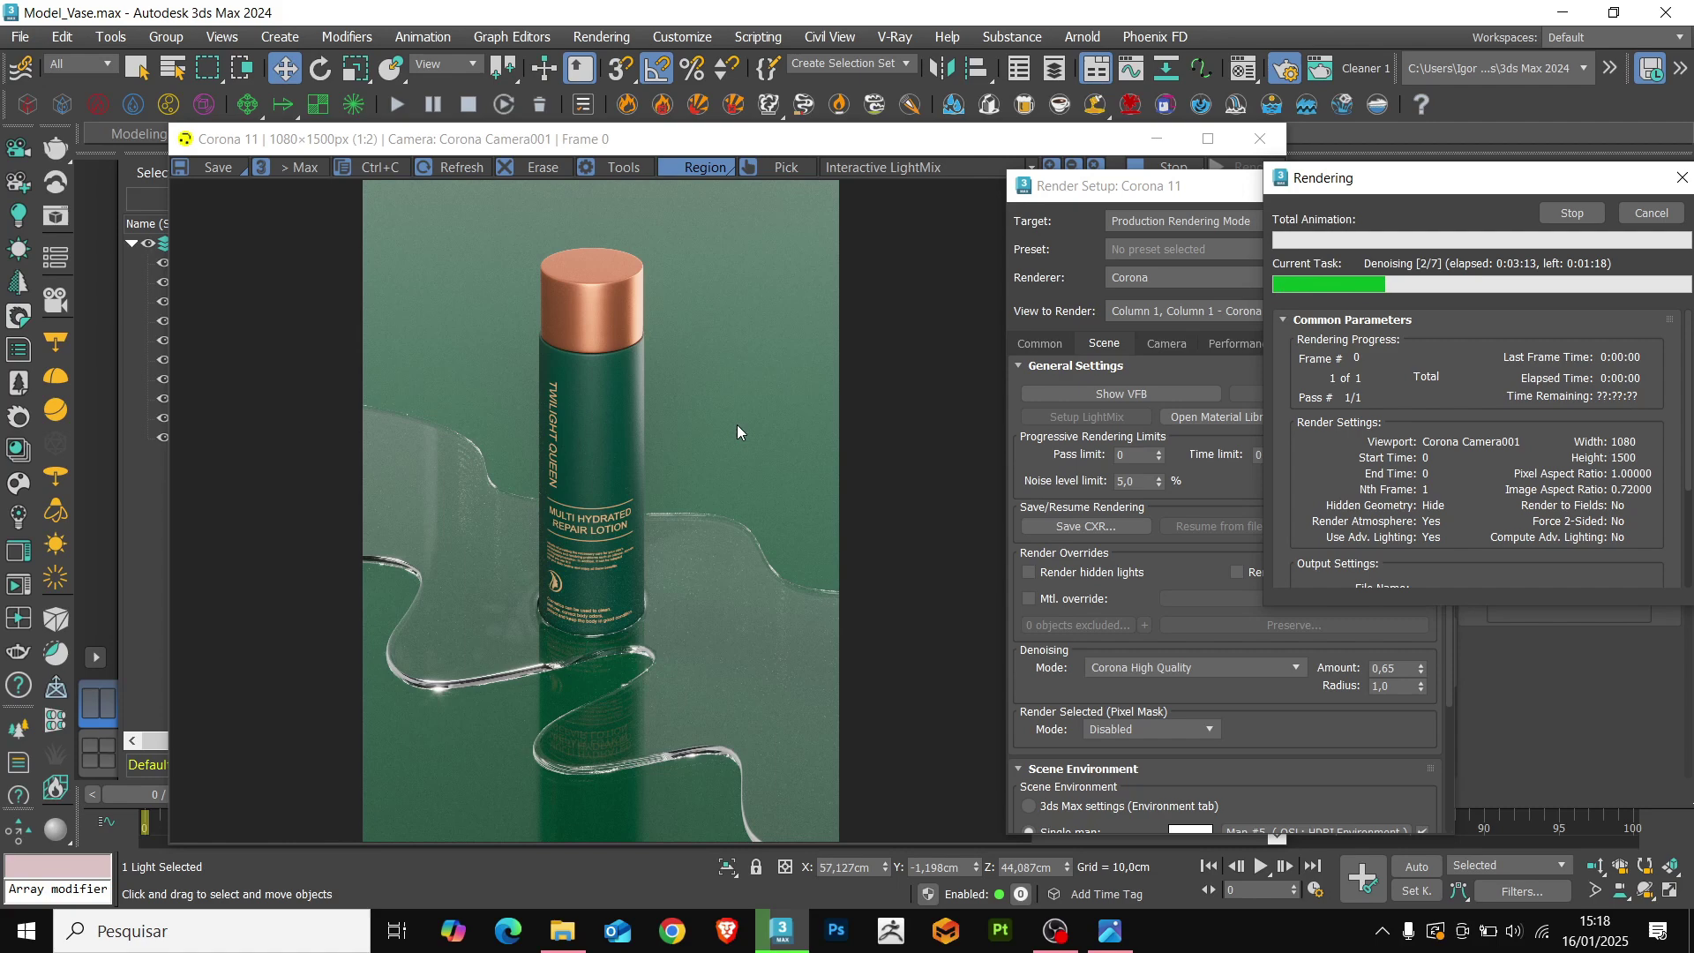
Inspect the finished render up close and save it with all its render elements as PNG files named Render_ in the Render Cosmetic folder.
scroll(630, 646, "up", 1)
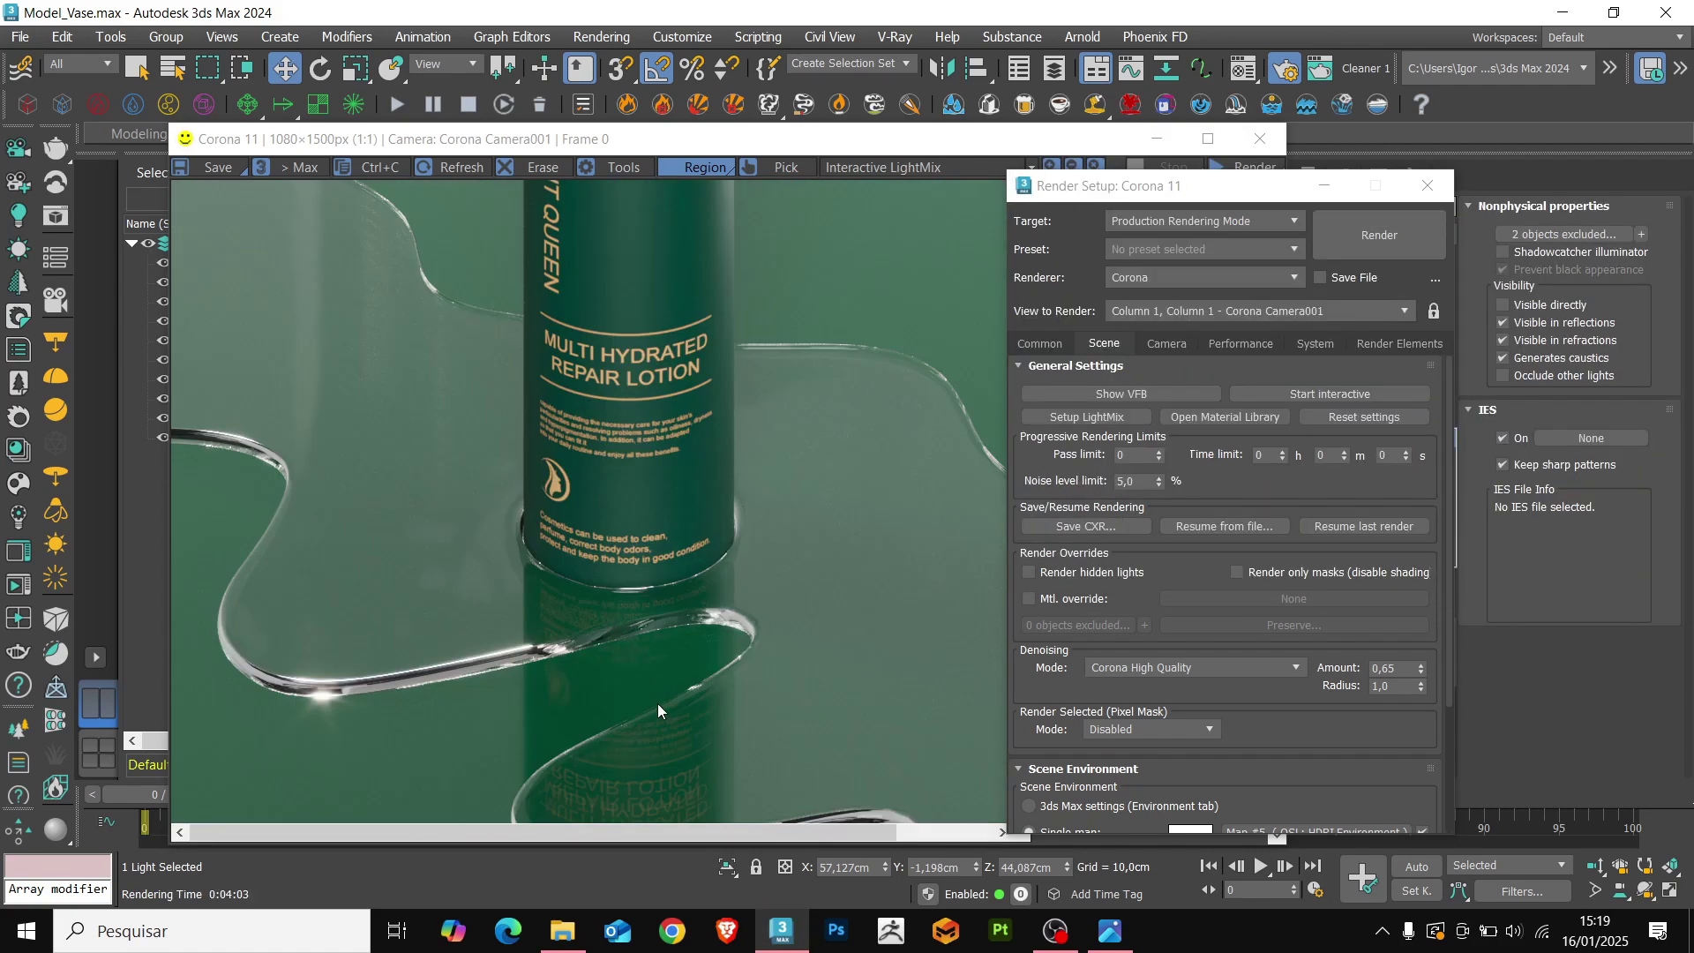
scroll(658, 702, "down", 1)
left_click(219, 169)
left_click(220, 196)
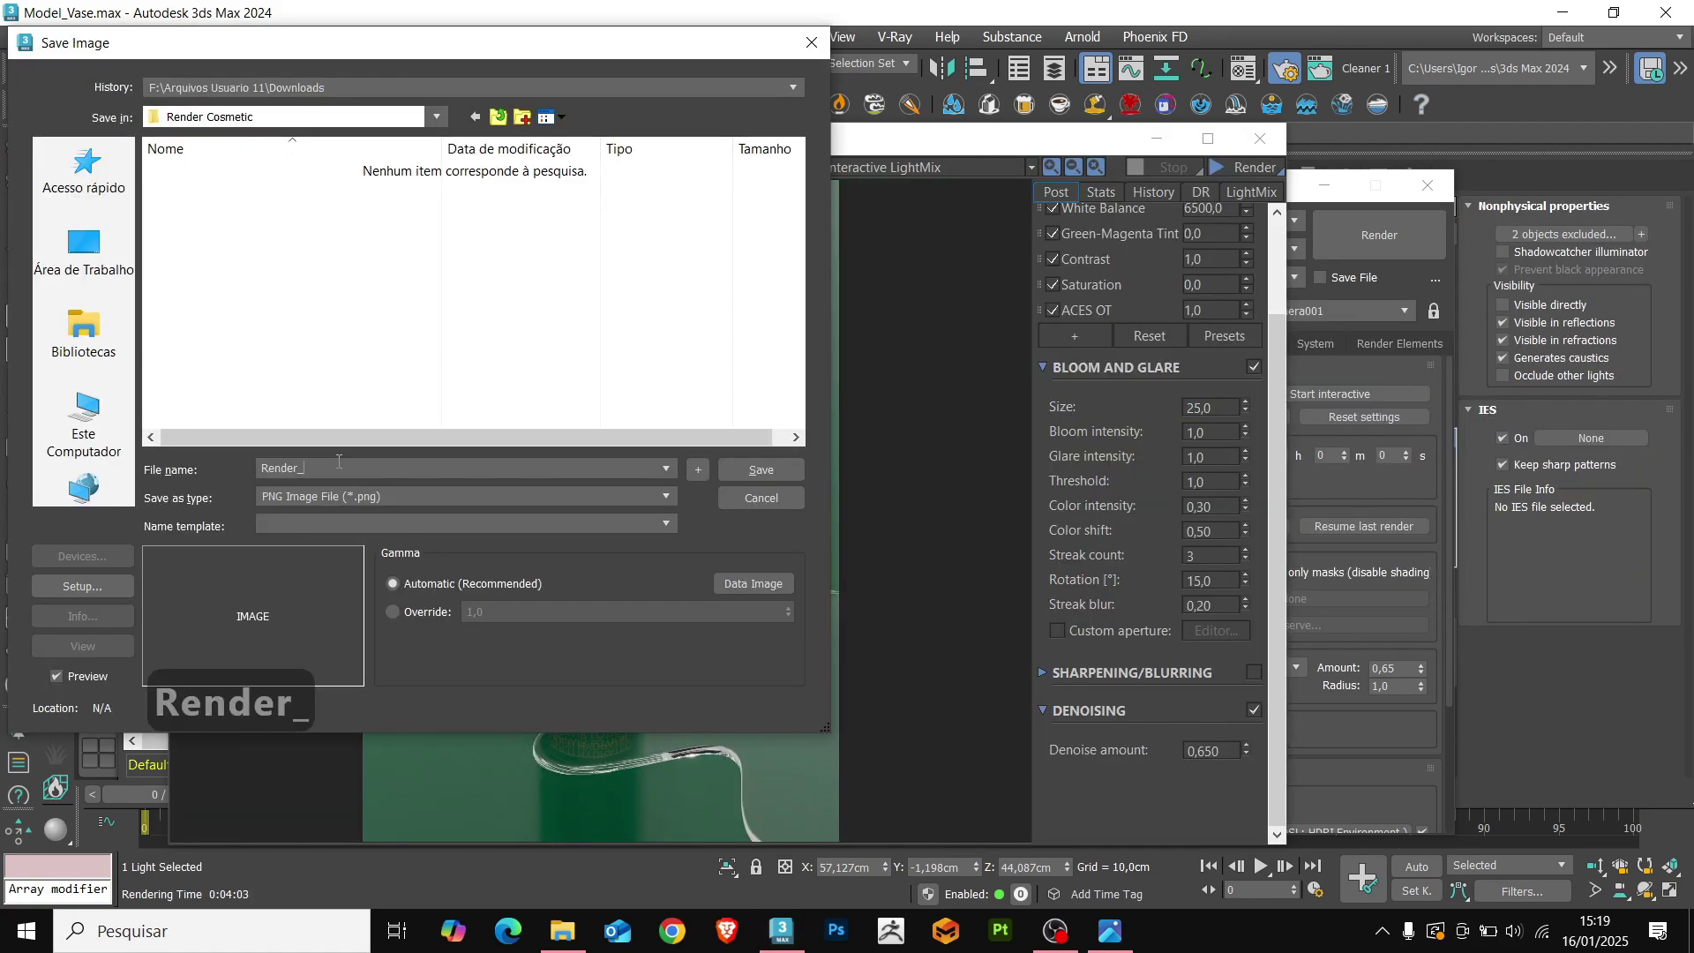
key("Return")
left_click(151, 283)
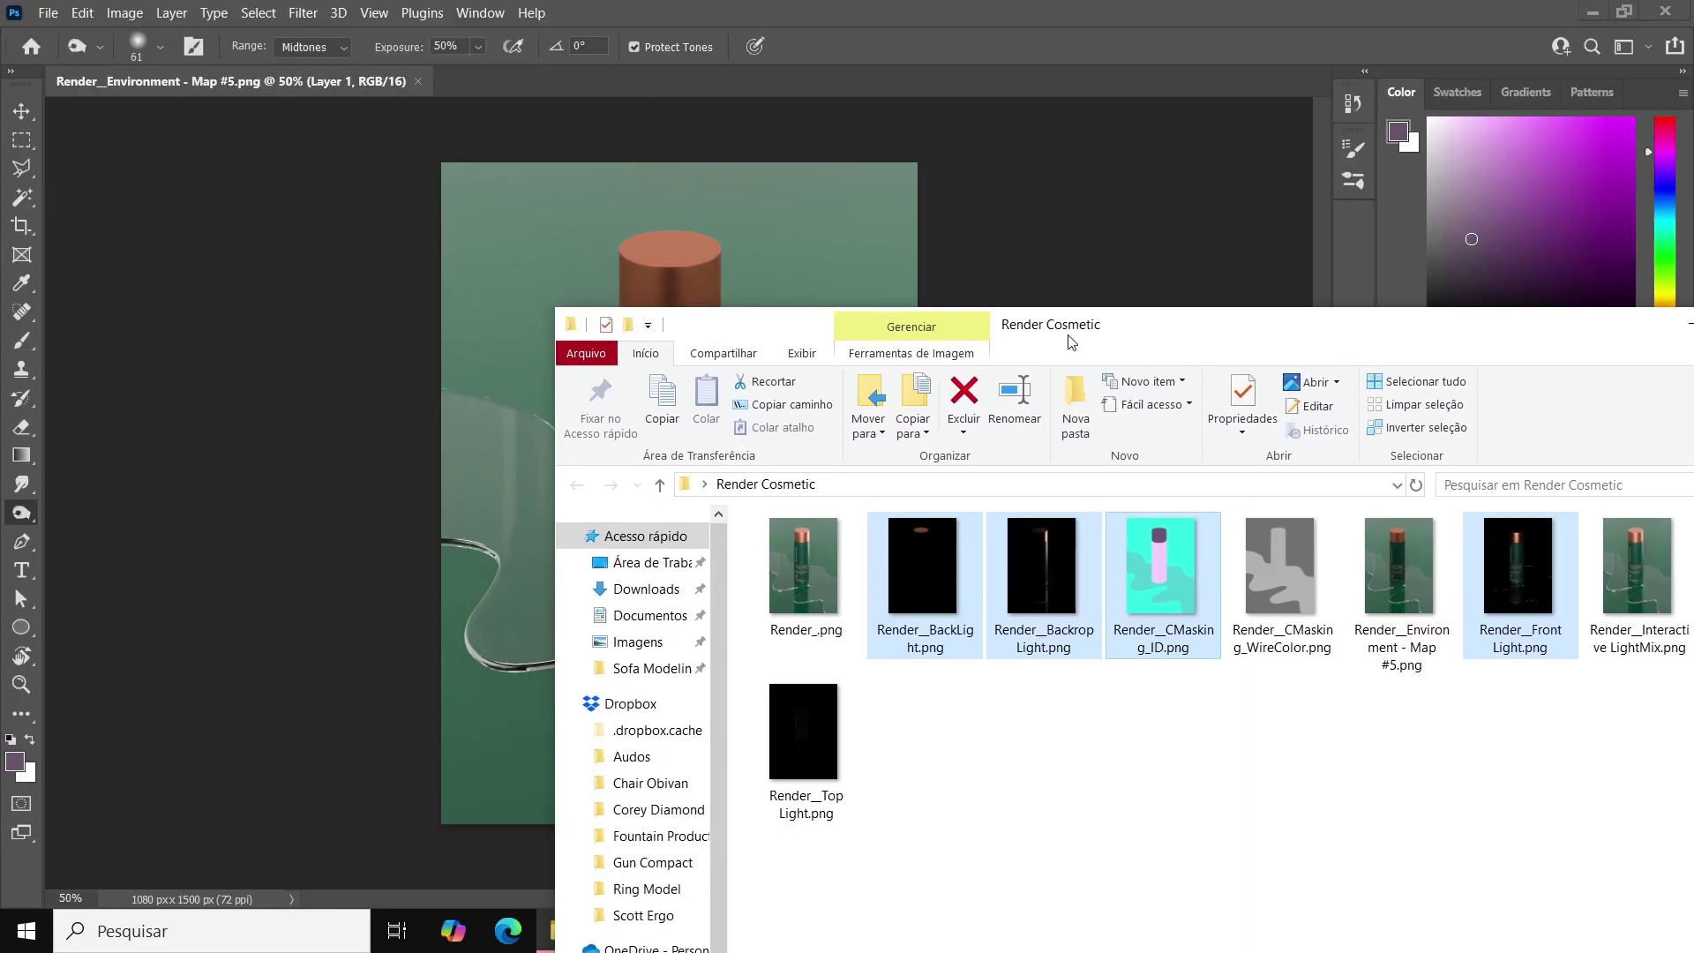
In Photoshop, place the BackLight, Backrop Light, CMasking_ID and Front Light images as layers over the environment render.
left_click_drag(921, 563, 515, 520)
key("Return")
key("Return")
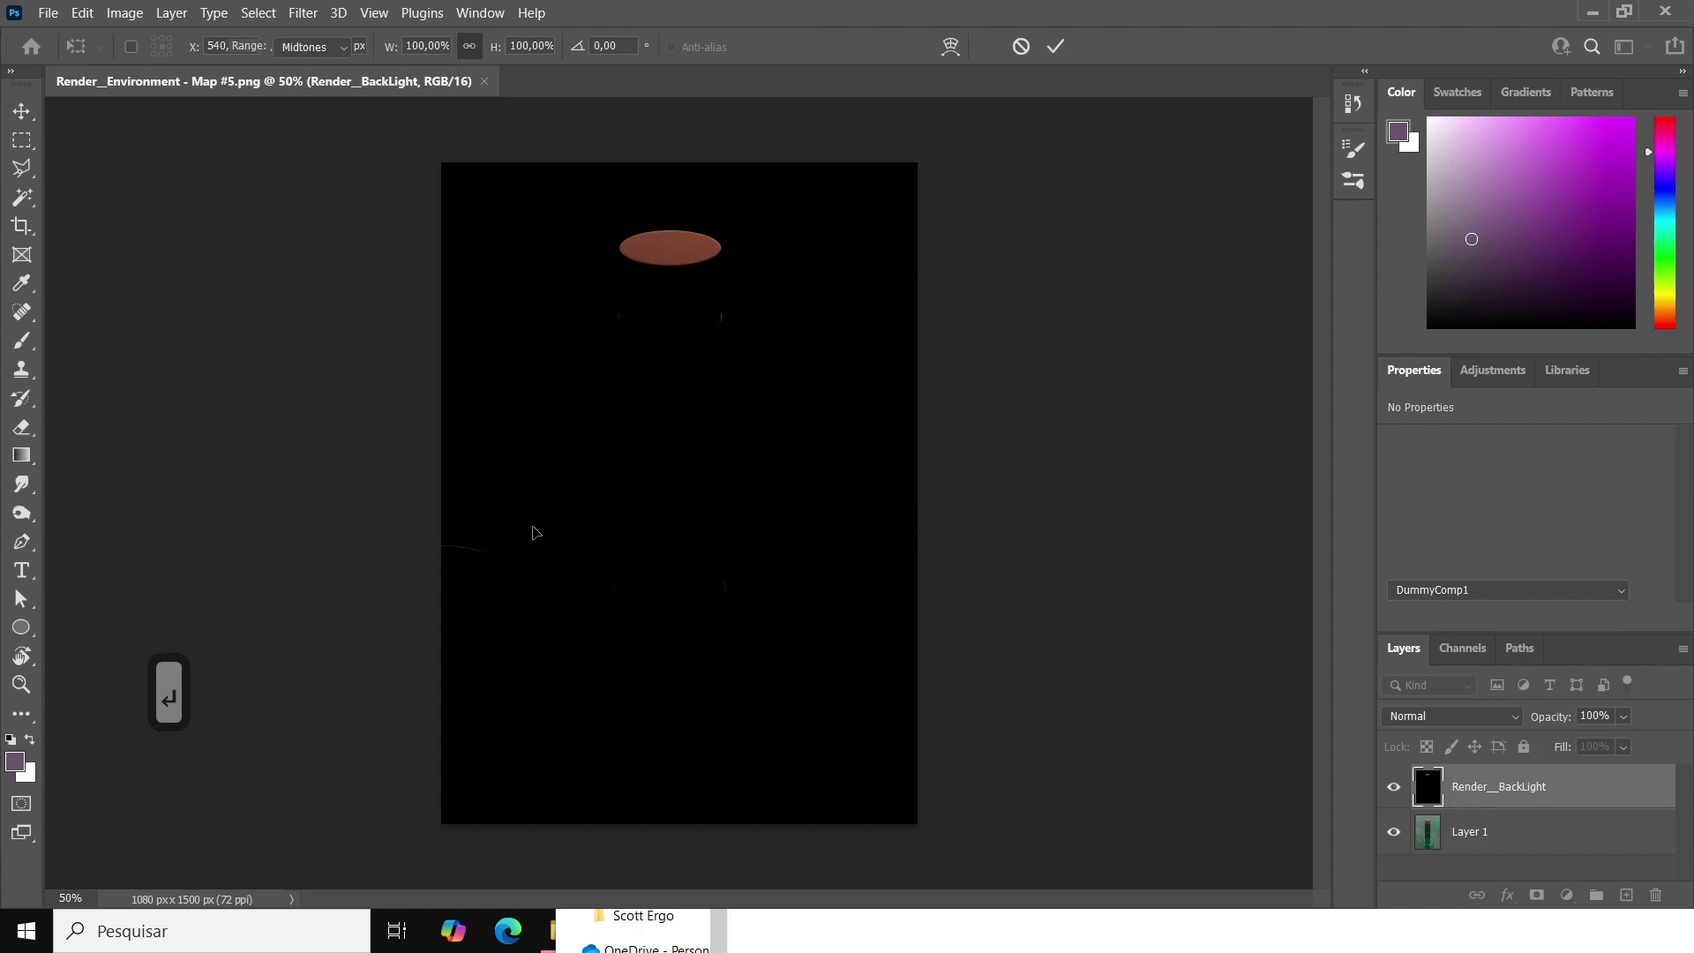
key("Return")
key("Return")
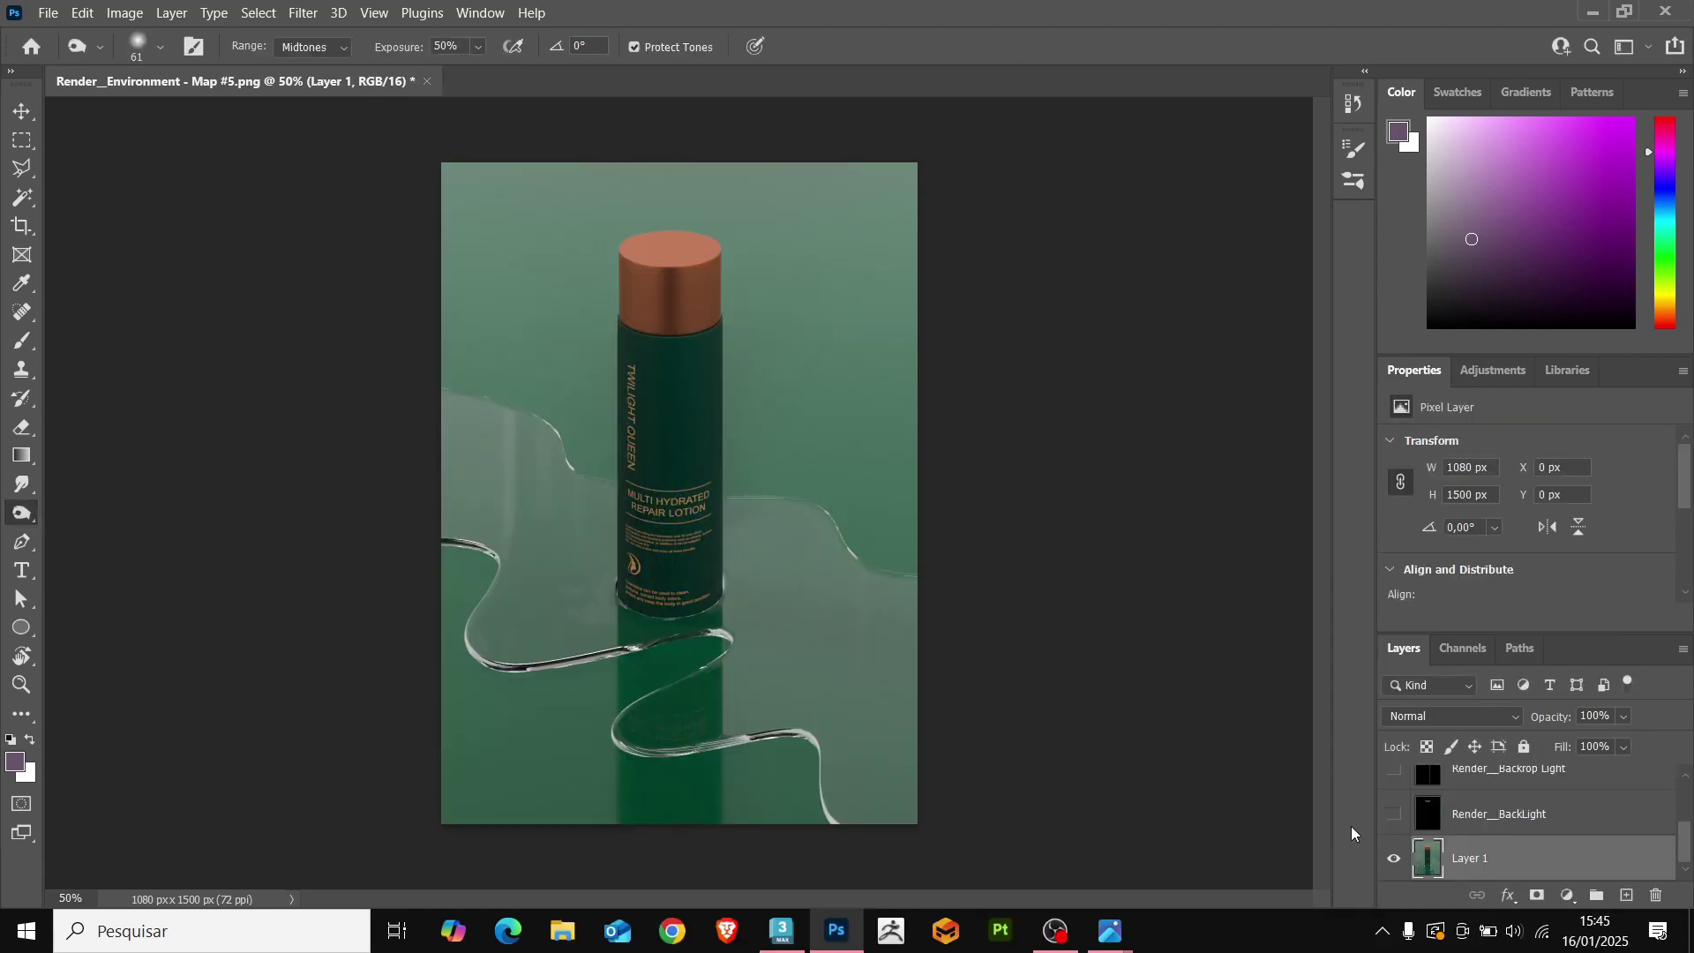
Show the Render__BackLight layer, blend it in Screen mode and lower its opacity to 41%.
left_click(1396, 816)
left_click(1475, 816)
left_click(1453, 716)
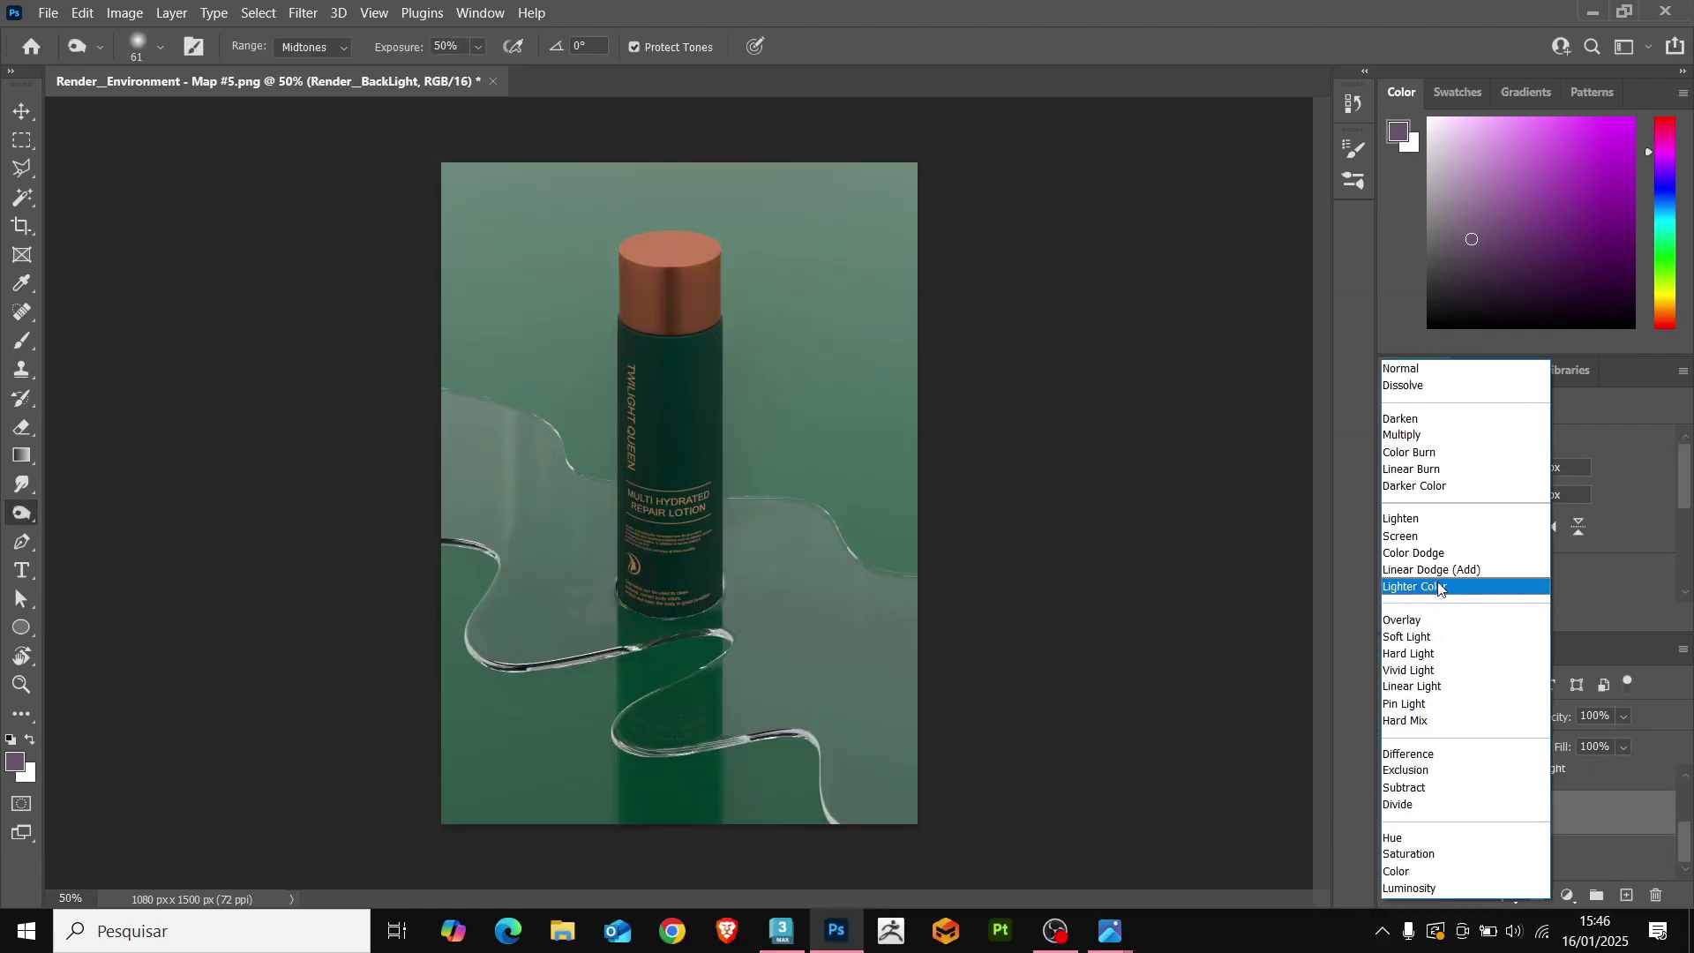
left_click(1425, 537)
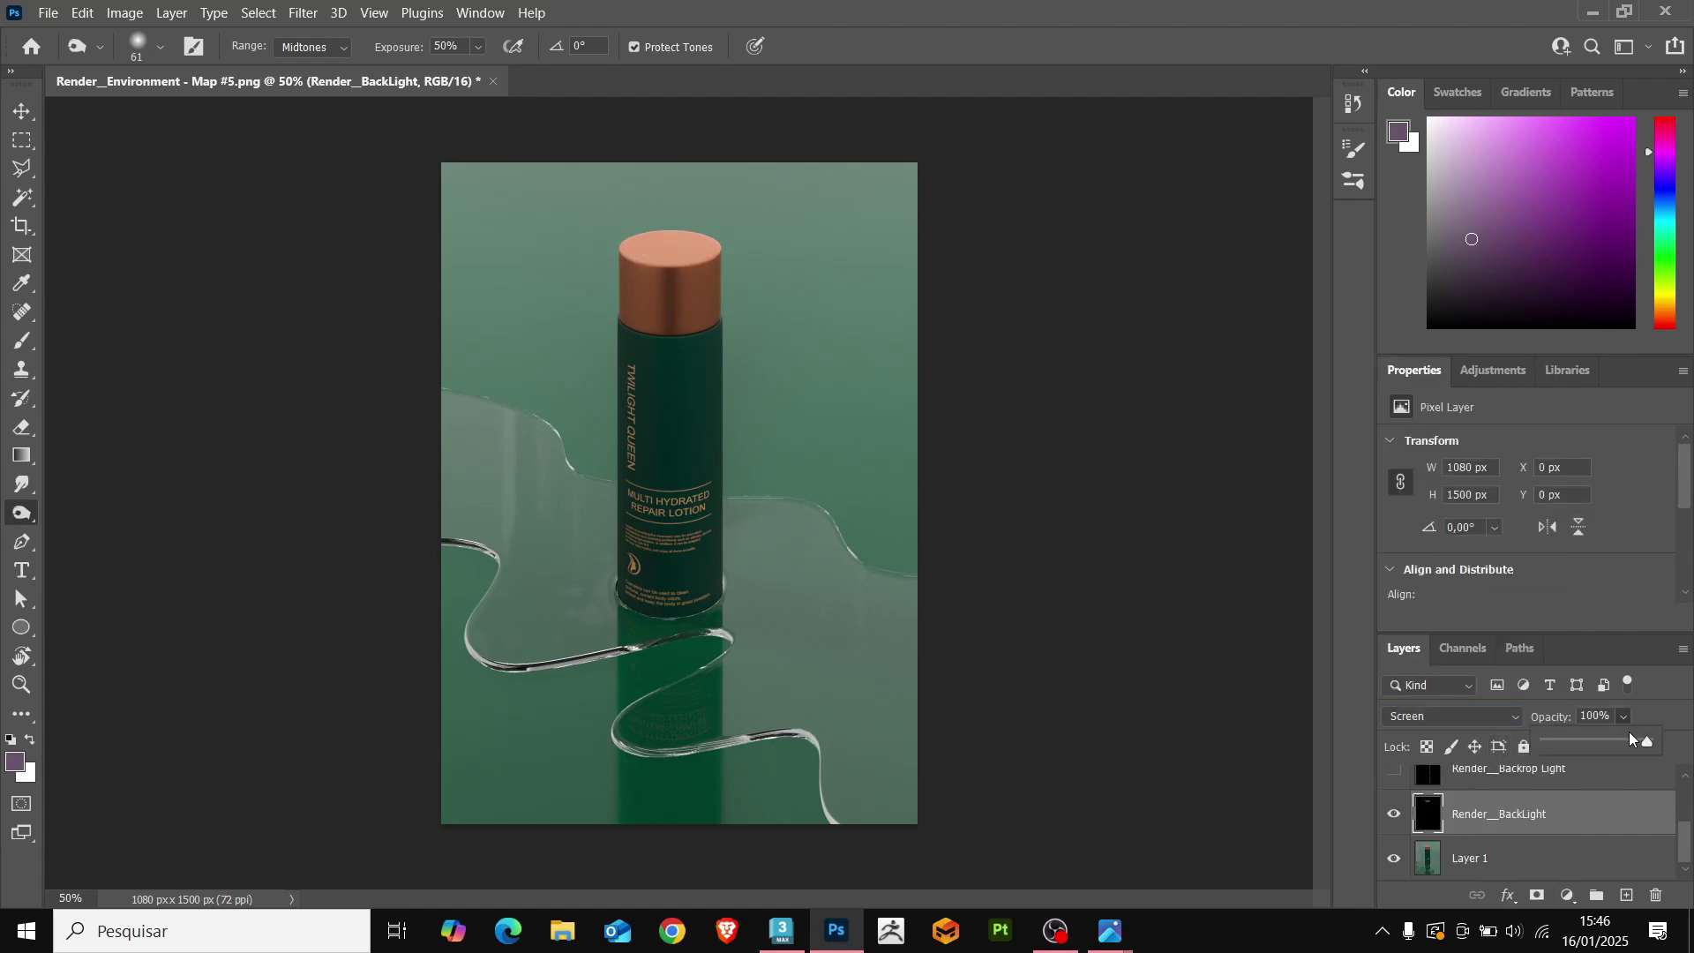
left_click_drag(1607, 748, 1589, 748)
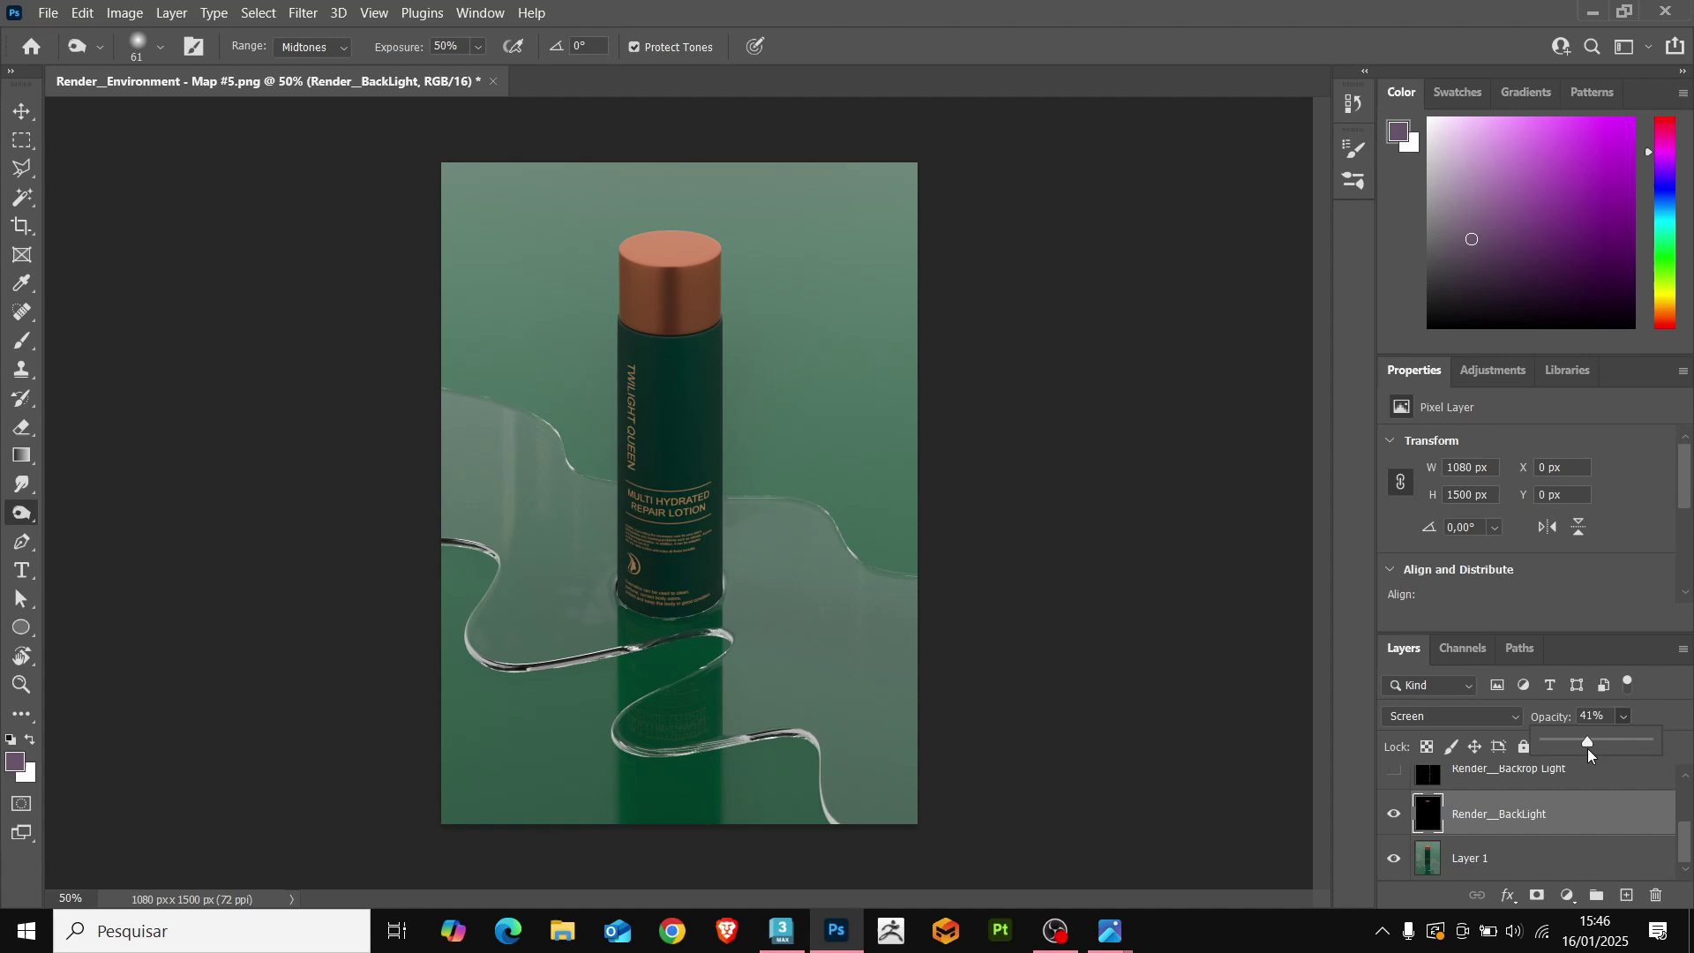
Show the Render__Backrop Light layer, blend it in Screen mode and set its opacity to 78%.
left_click(1392, 770)
left_click(1475, 776)
left_click(1451, 715)
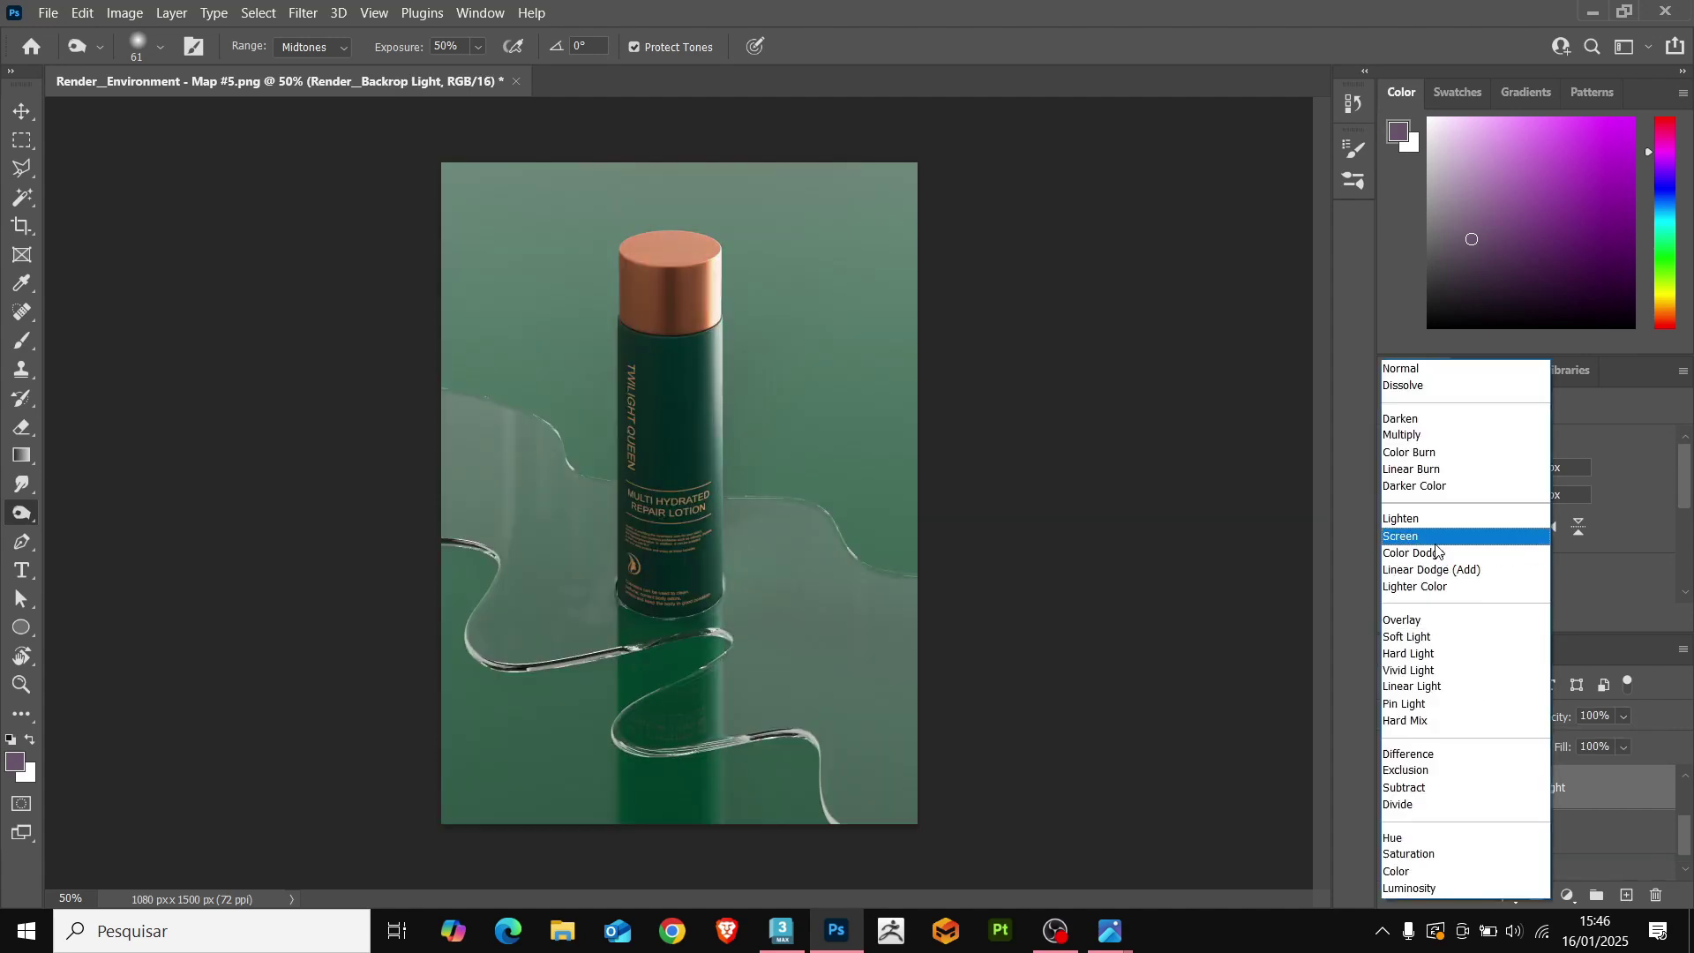
left_click(1435, 538)
left_click(1623, 716)
left_click_drag(1616, 743, 1625, 743)
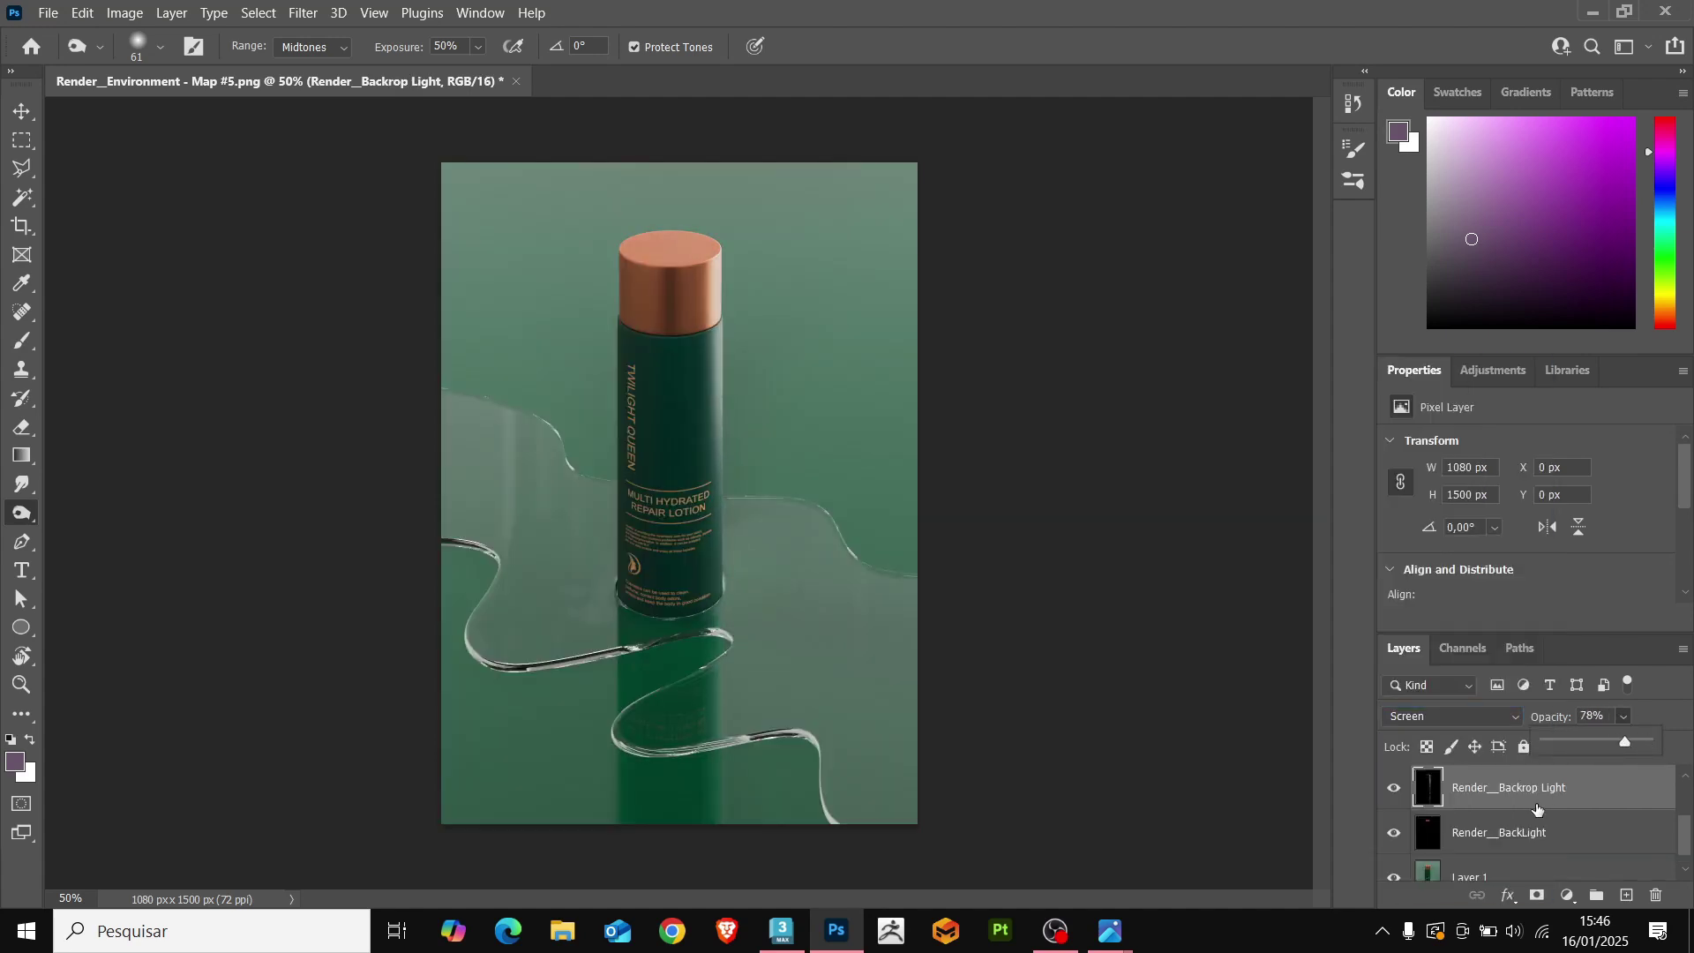
Show the Render__Front Light layer, blend it in Screen mode and set its opacity to 89%.
left_click(1393, 786)
left_click(1500, 786)
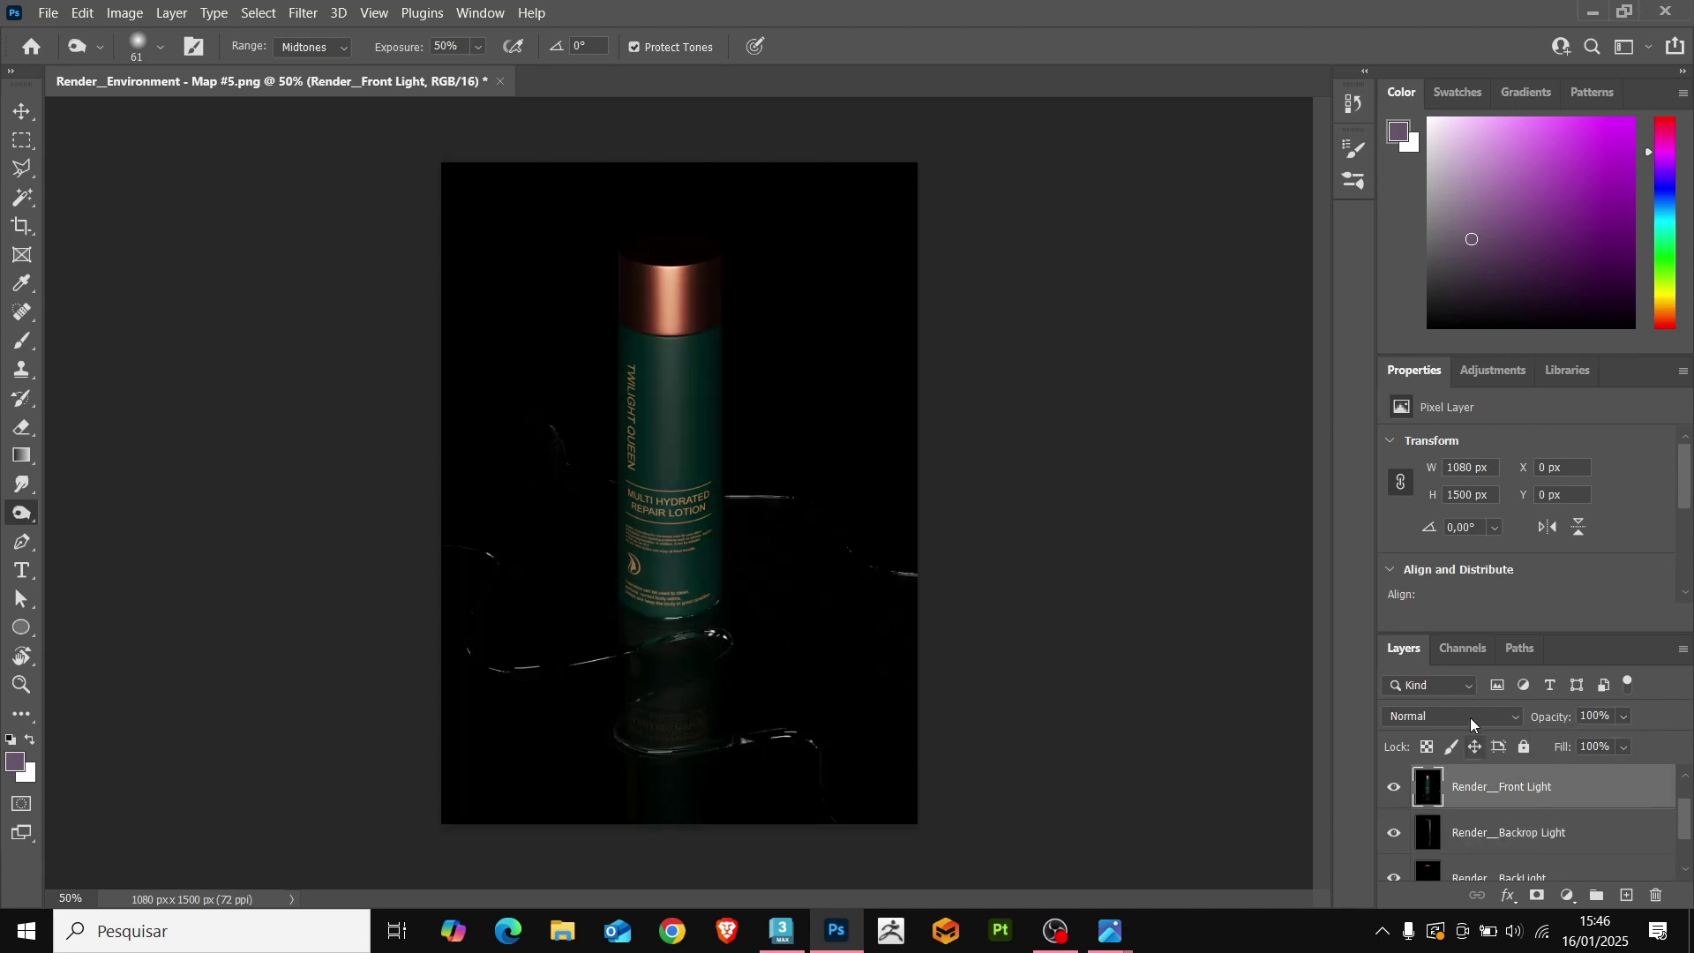
left_click(1451, 716)
left_click(1422, 536)
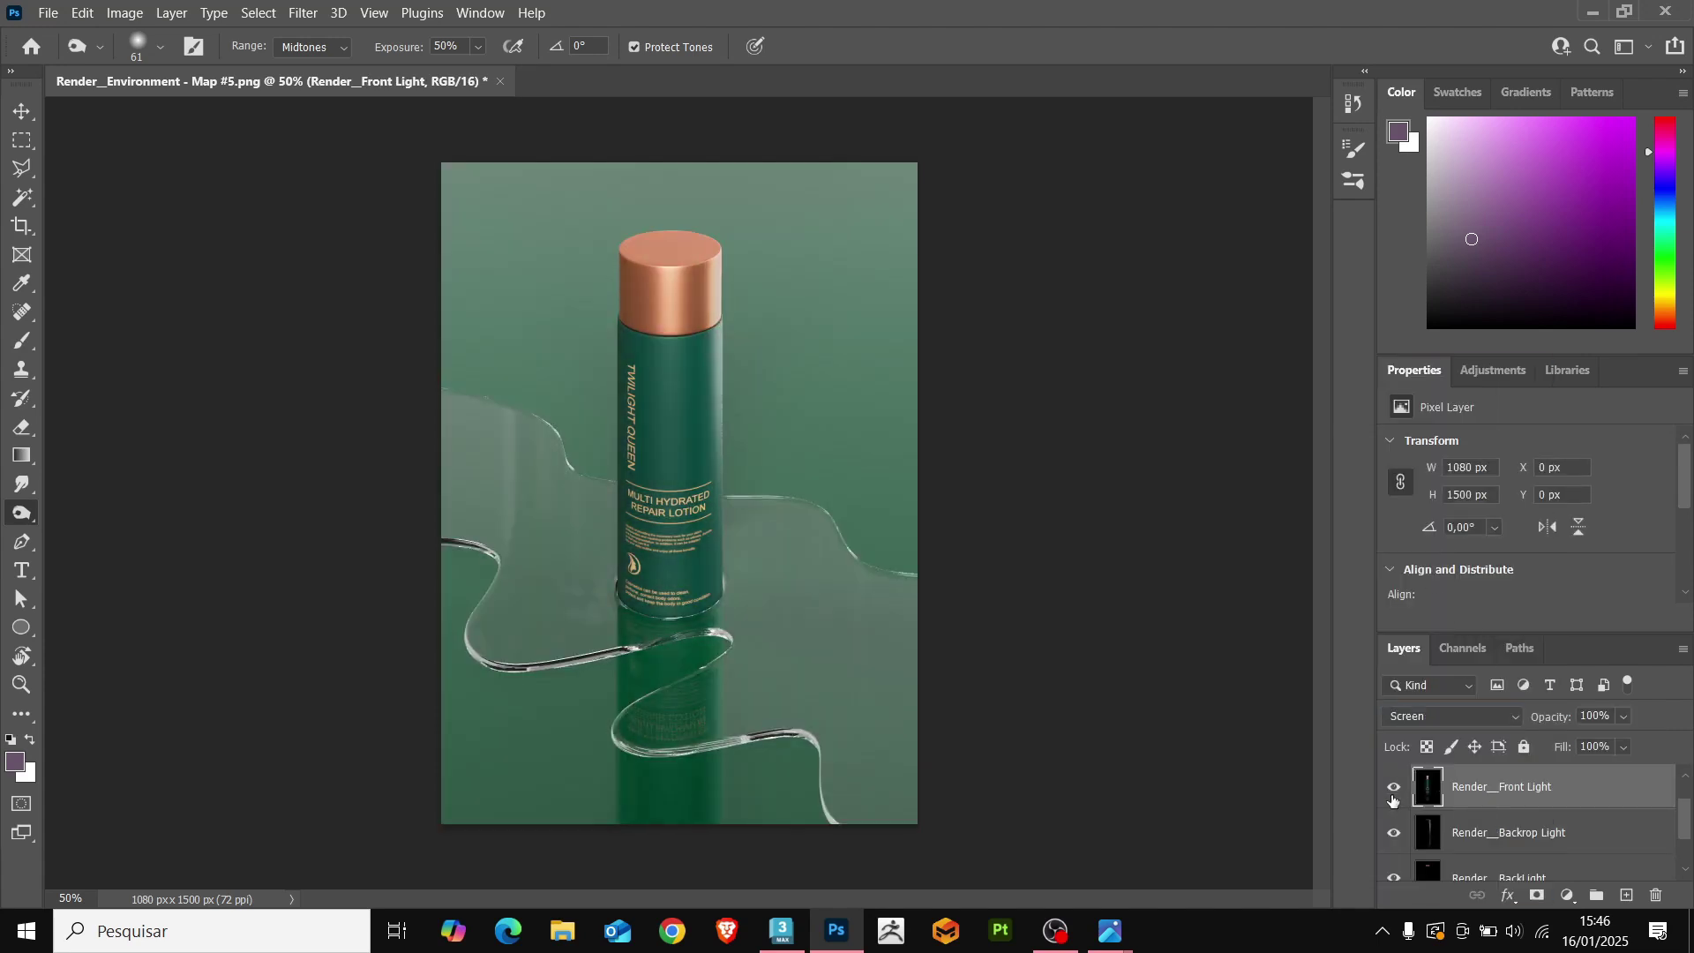
left_click_drag(1625, 717, 1636, 741)
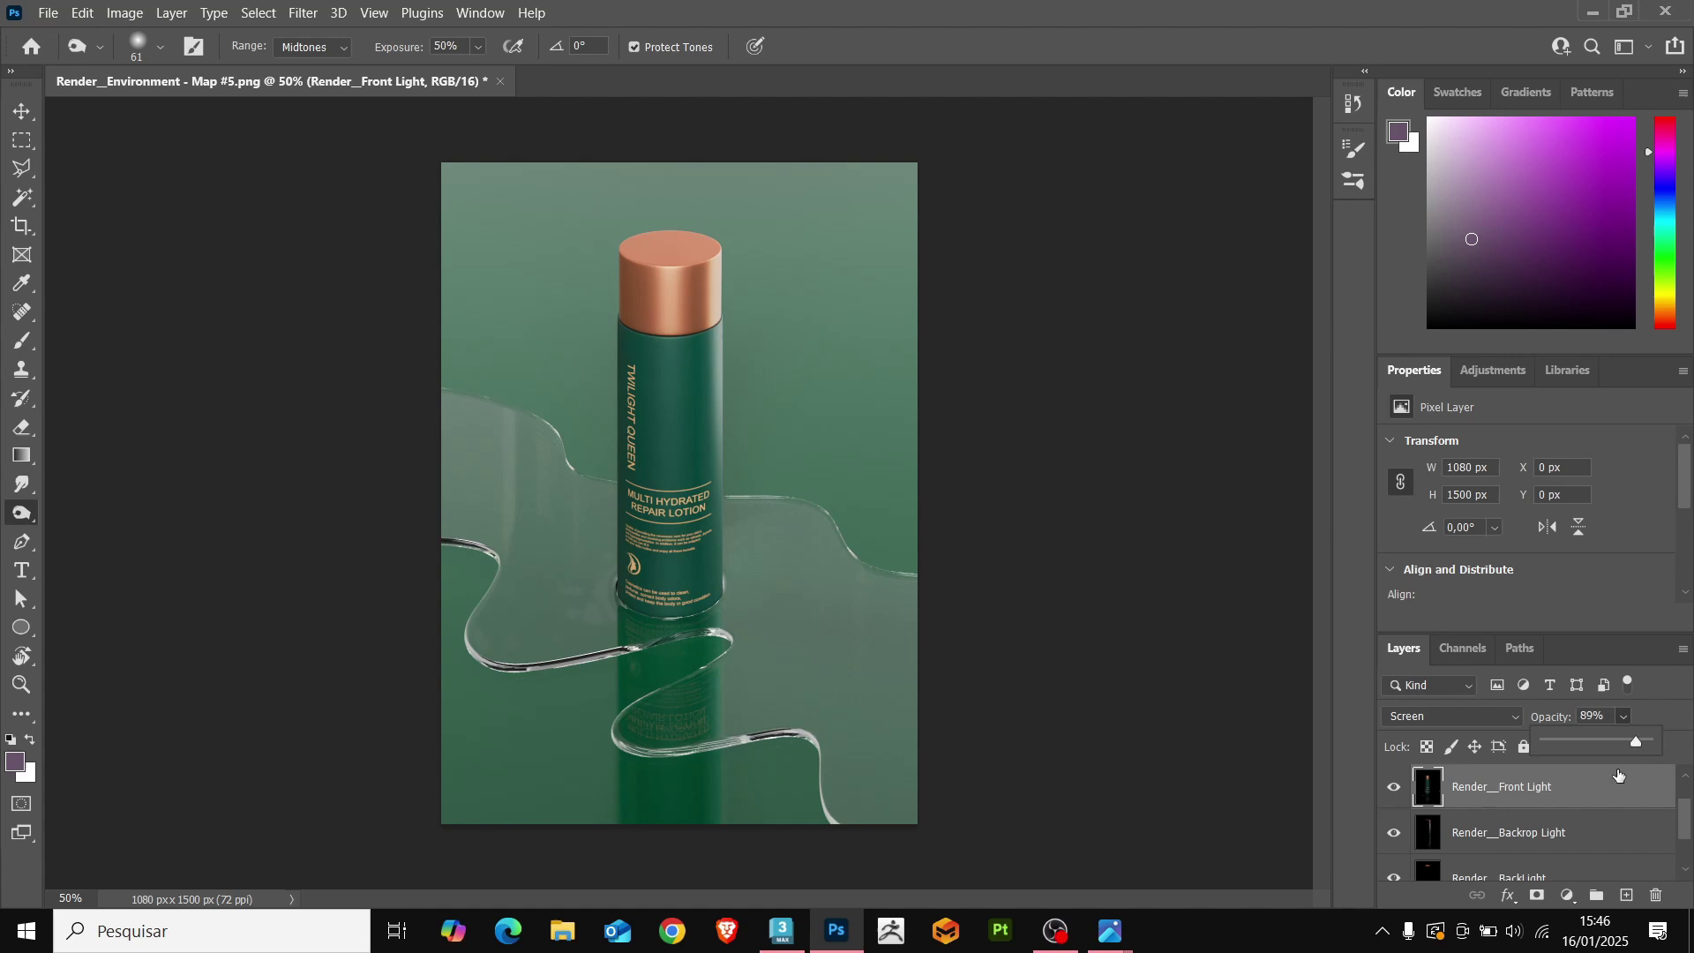
Add a layer above Render__Front Light and paint light green strokes over the image's upper right corner with a 143 px brush.
scroll(1618, 776, "up", 1)
left_click(1488, 823)
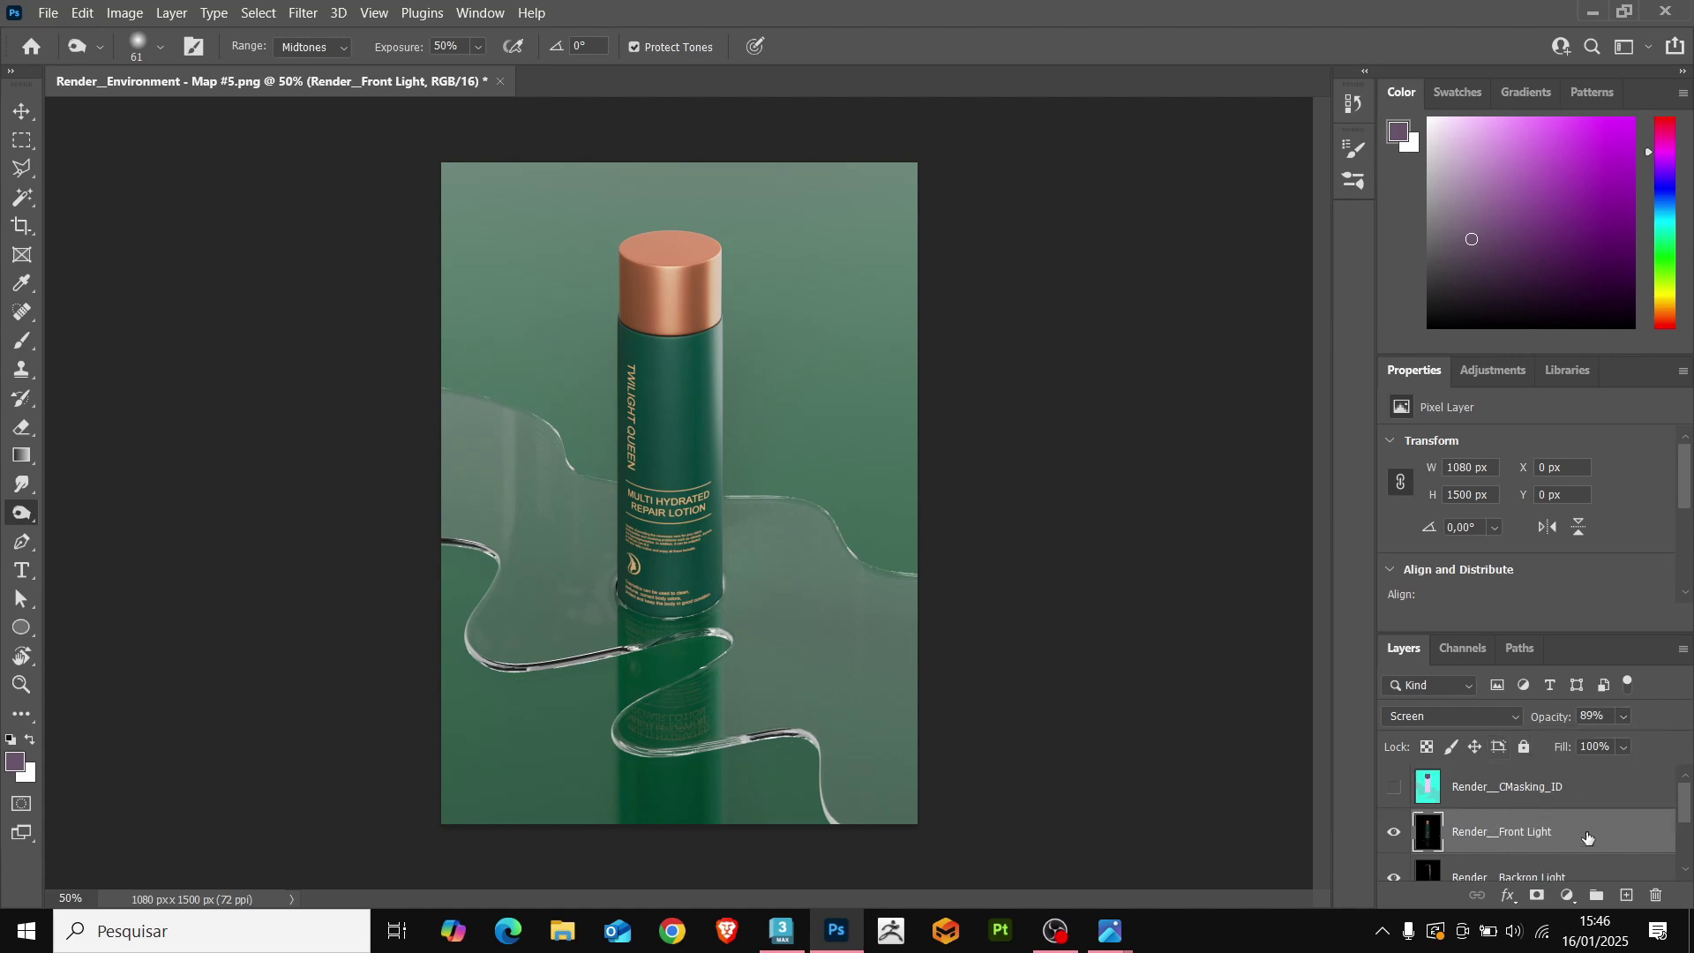
left_click(1628, 896)
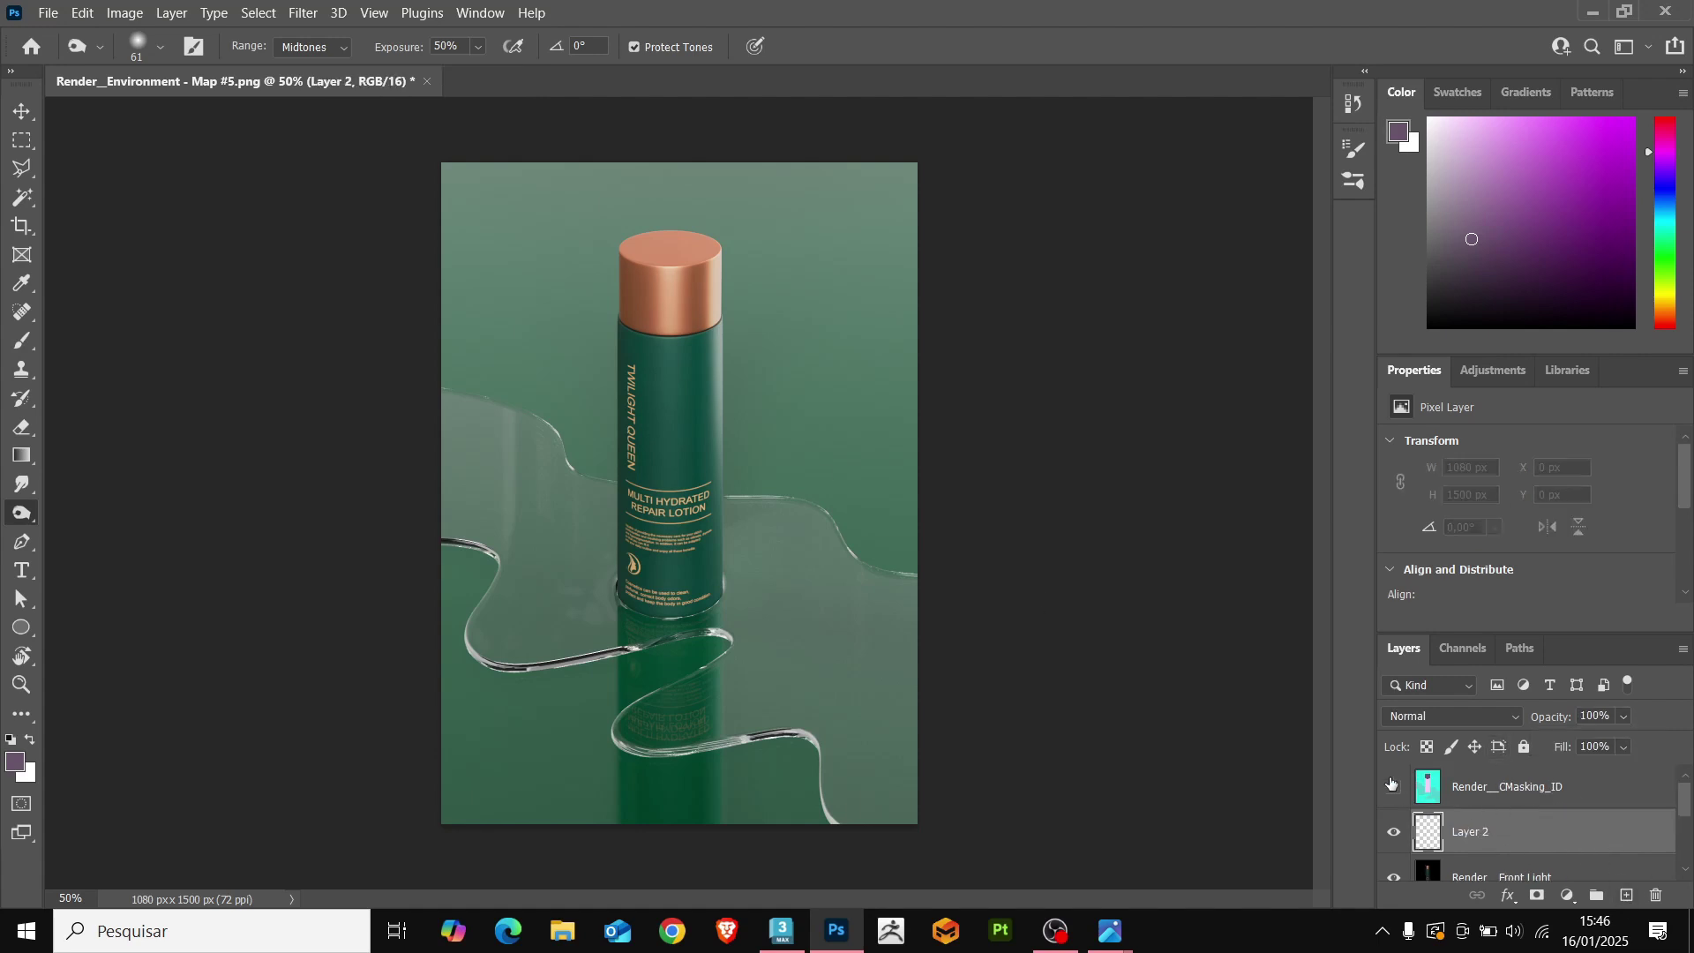
key("b")
right_click(849, 406)
left_click_drag(1028, 389, 1053, 387)
left_click(845, 292, "alt")
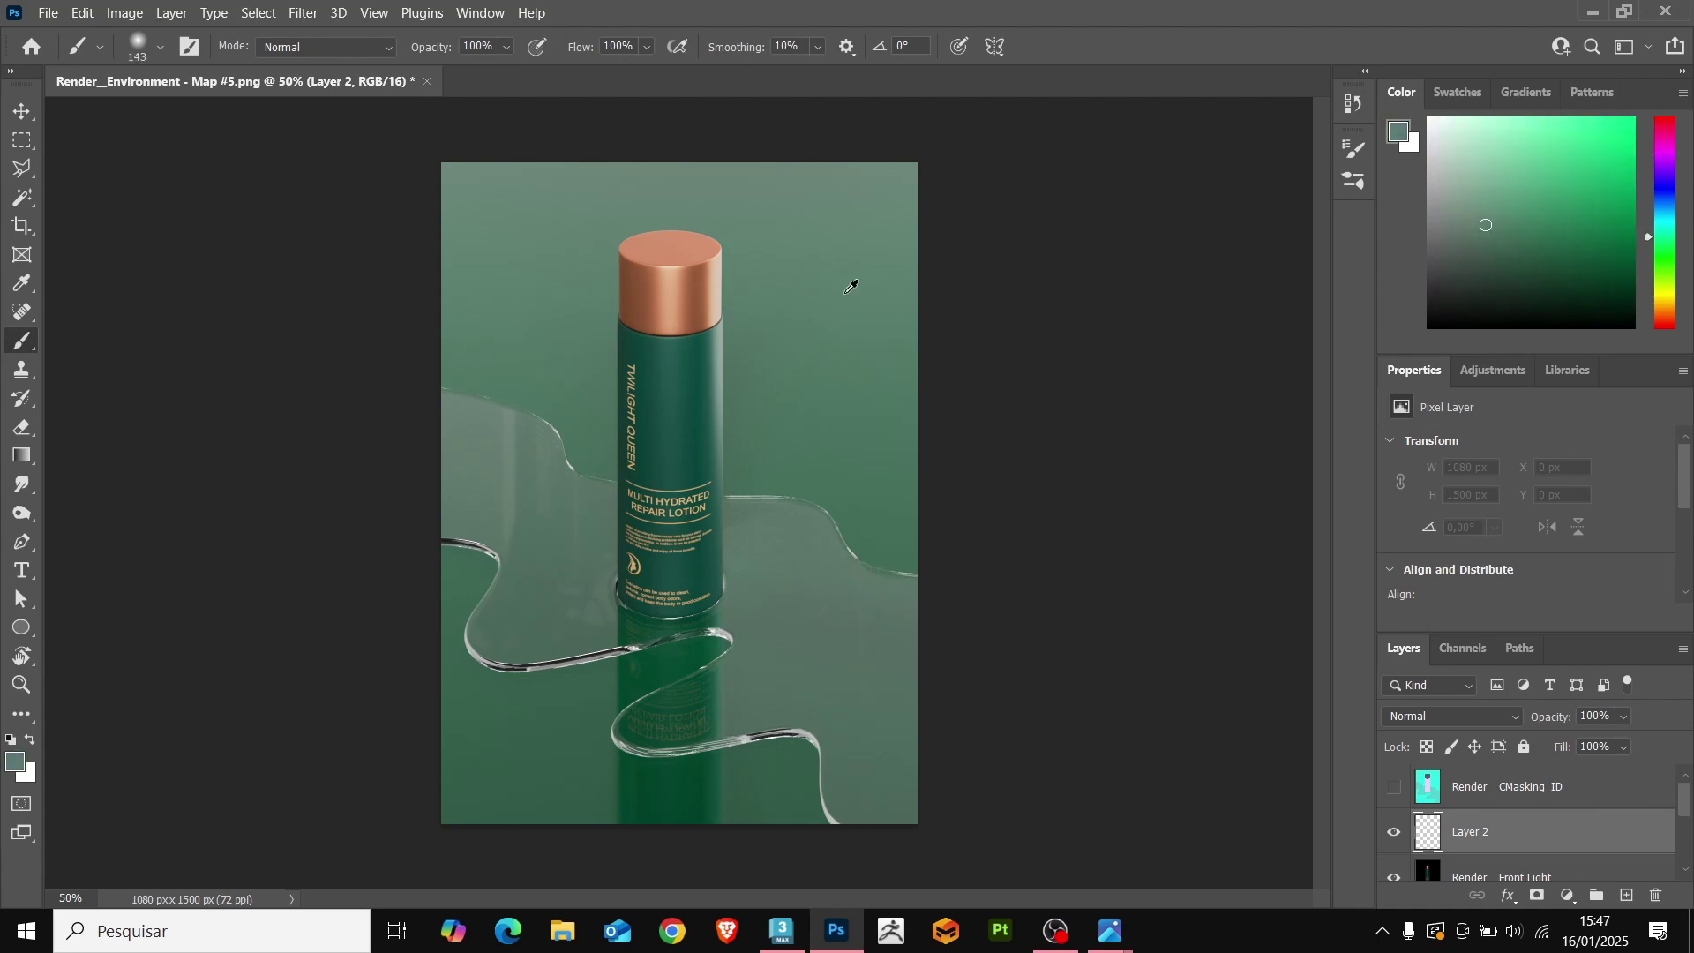
left_click(1459, 173)
left_click_drag(937, 165, 918, 289)
left_click(1464, 140)
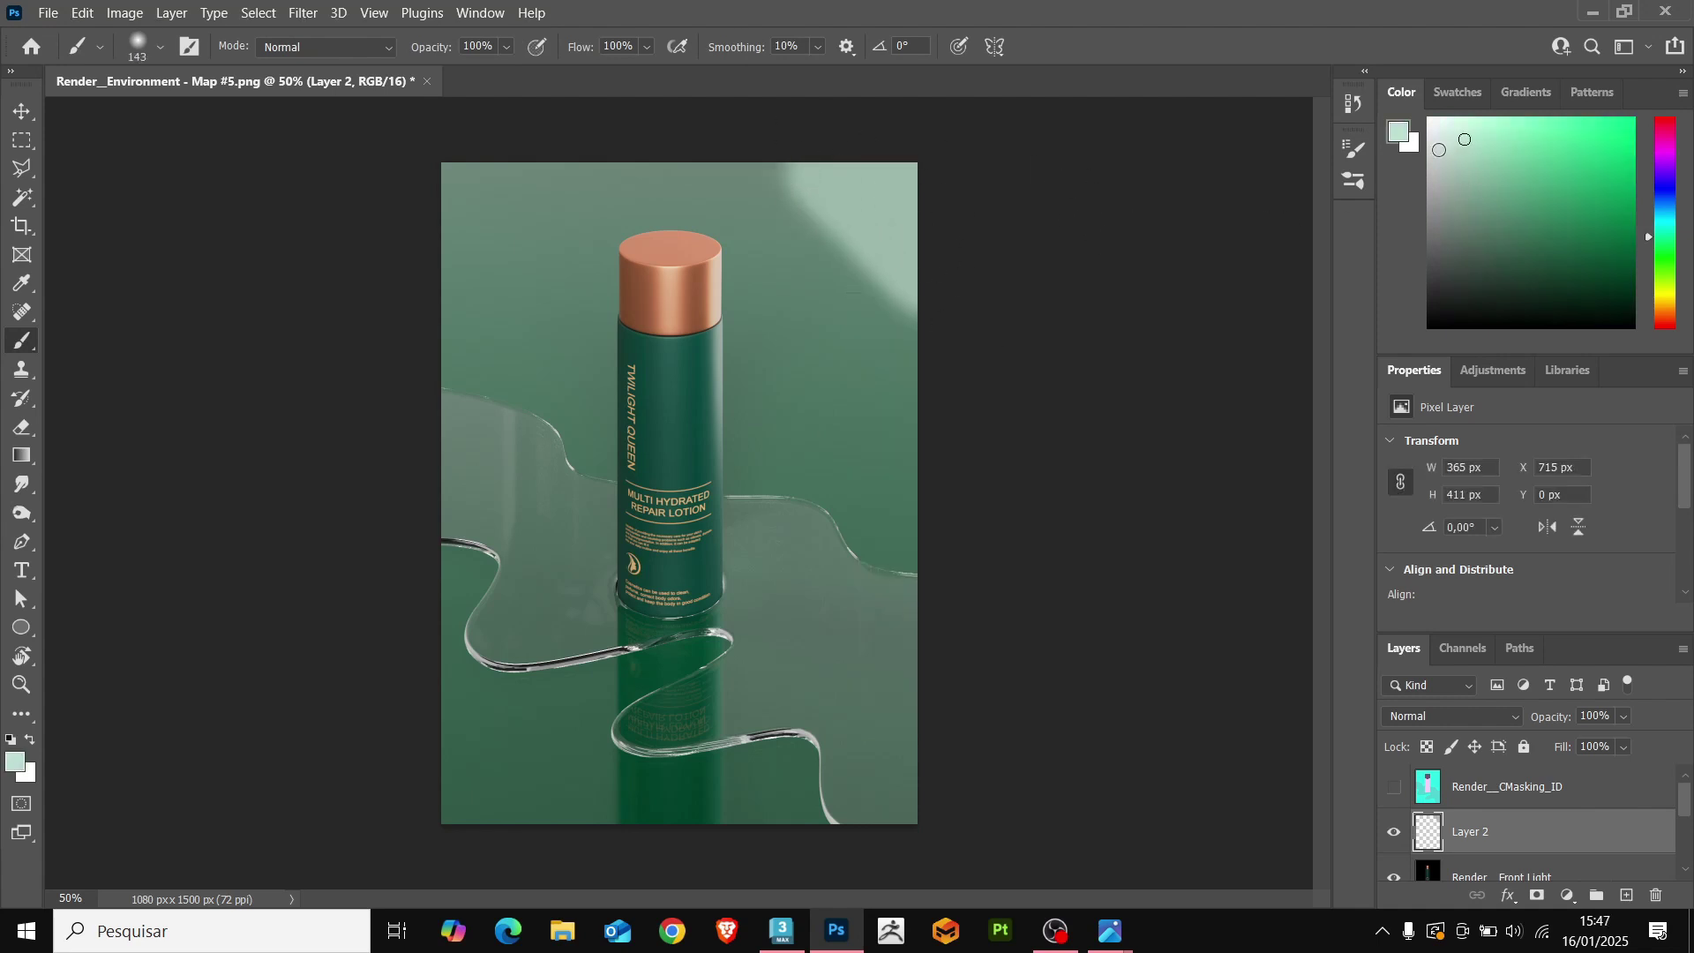
left_click_drag(860, 145, 987, 284)
Soften the corner highlight's edge with sampled greens and paint a near-white core in the image's upper right corner.
left_click(845, 229, "alt")
left_click_drag(767, 181, 949, 357)
left_click(889, 202, "alt")
mouse_move(909, 291)
left_mouse_down()
mouse_move(747, 134)
mouse_move(865, 252)
mouse_move(877, 306)
left_mouse_up()
left_click(868, 291, "alt")
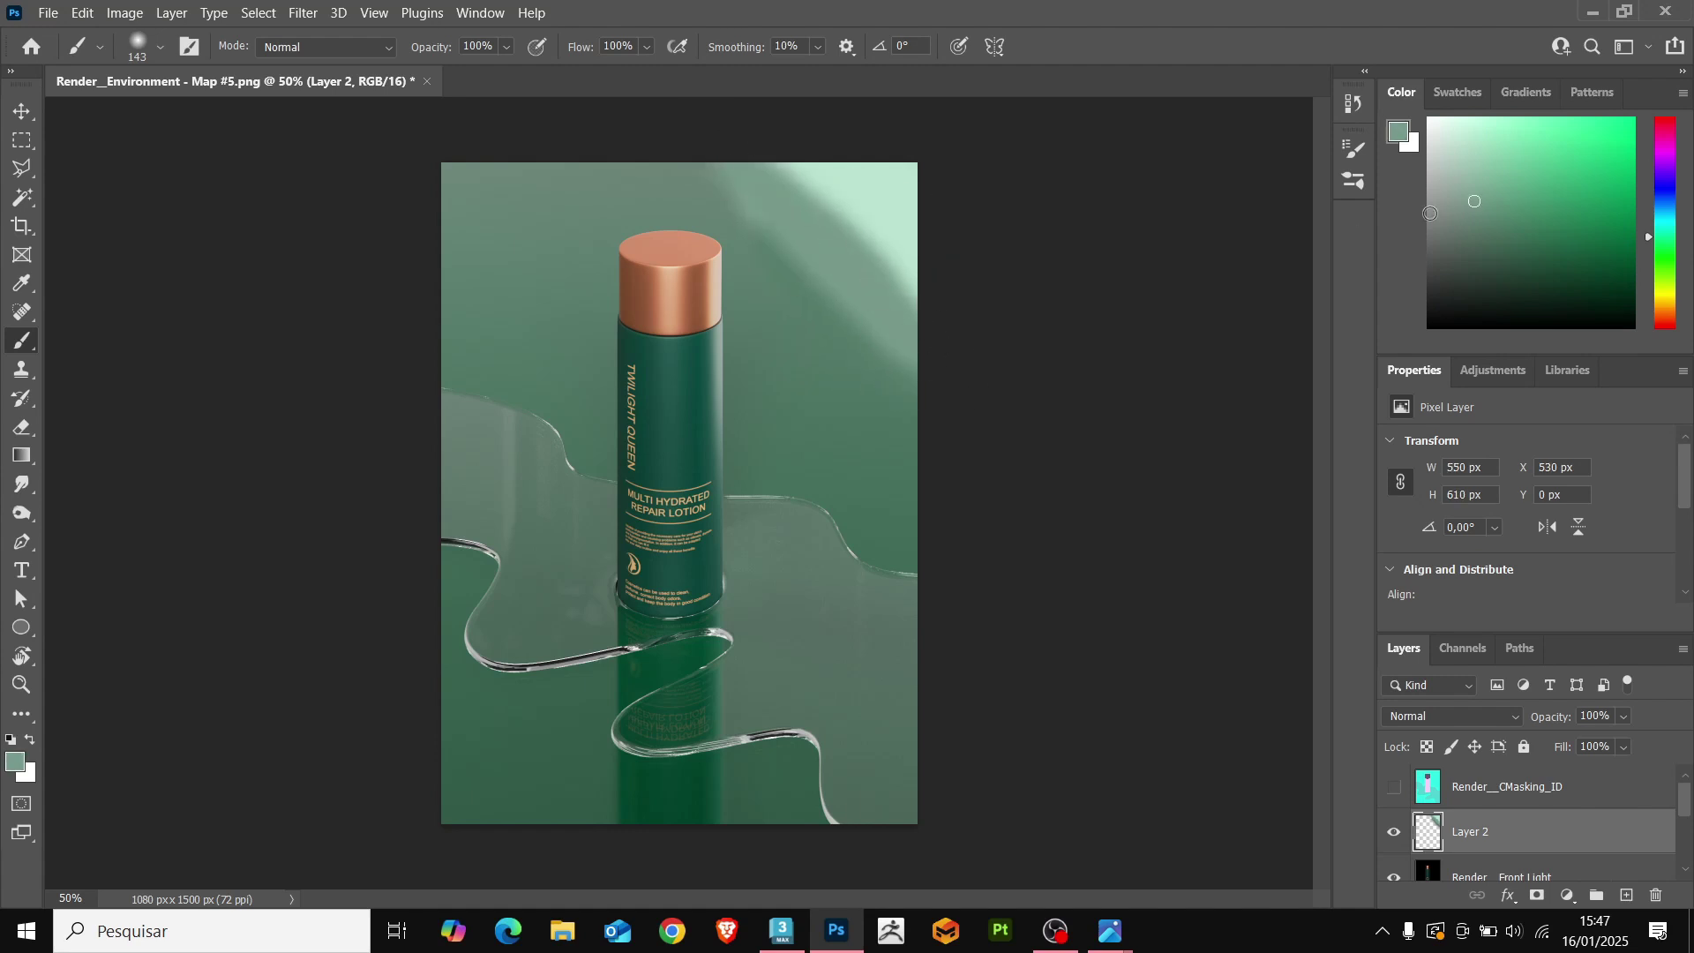
left_click(1443, 119)
left_click_drag(935, 172, 857, 220)
Paint a dark green shadow over the image's lower left corner, blending its edge with sampled tones.
left_click(478, 802, "alt")
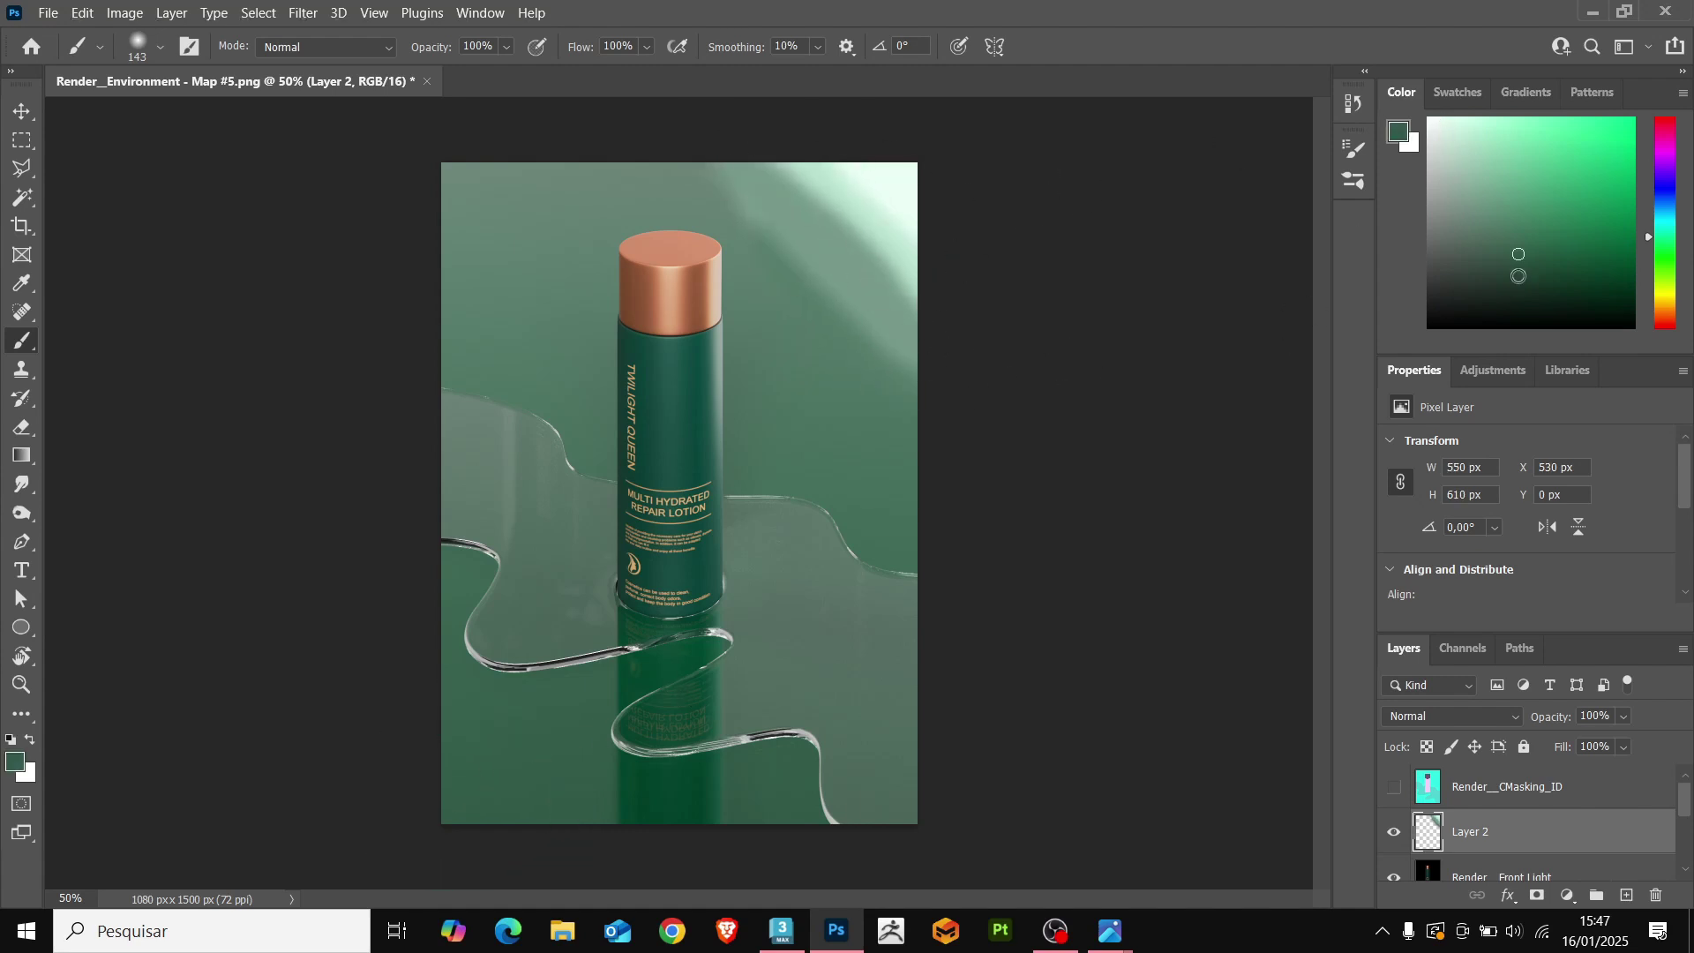
left_click(1519, 299)
mouse_move(436, 857)
left_mouse_down()
mouse_move(450, 723)
mouse_move(589, 830)
mouse_move(514, 744)
mouse_move(574, 802)
left_mouse_up()
left_click(582, 790, "alt")
left_click(455, 739, "alt")
left_click_drag(478, 779, 548, 794)
left_click(490, 710, "alt")
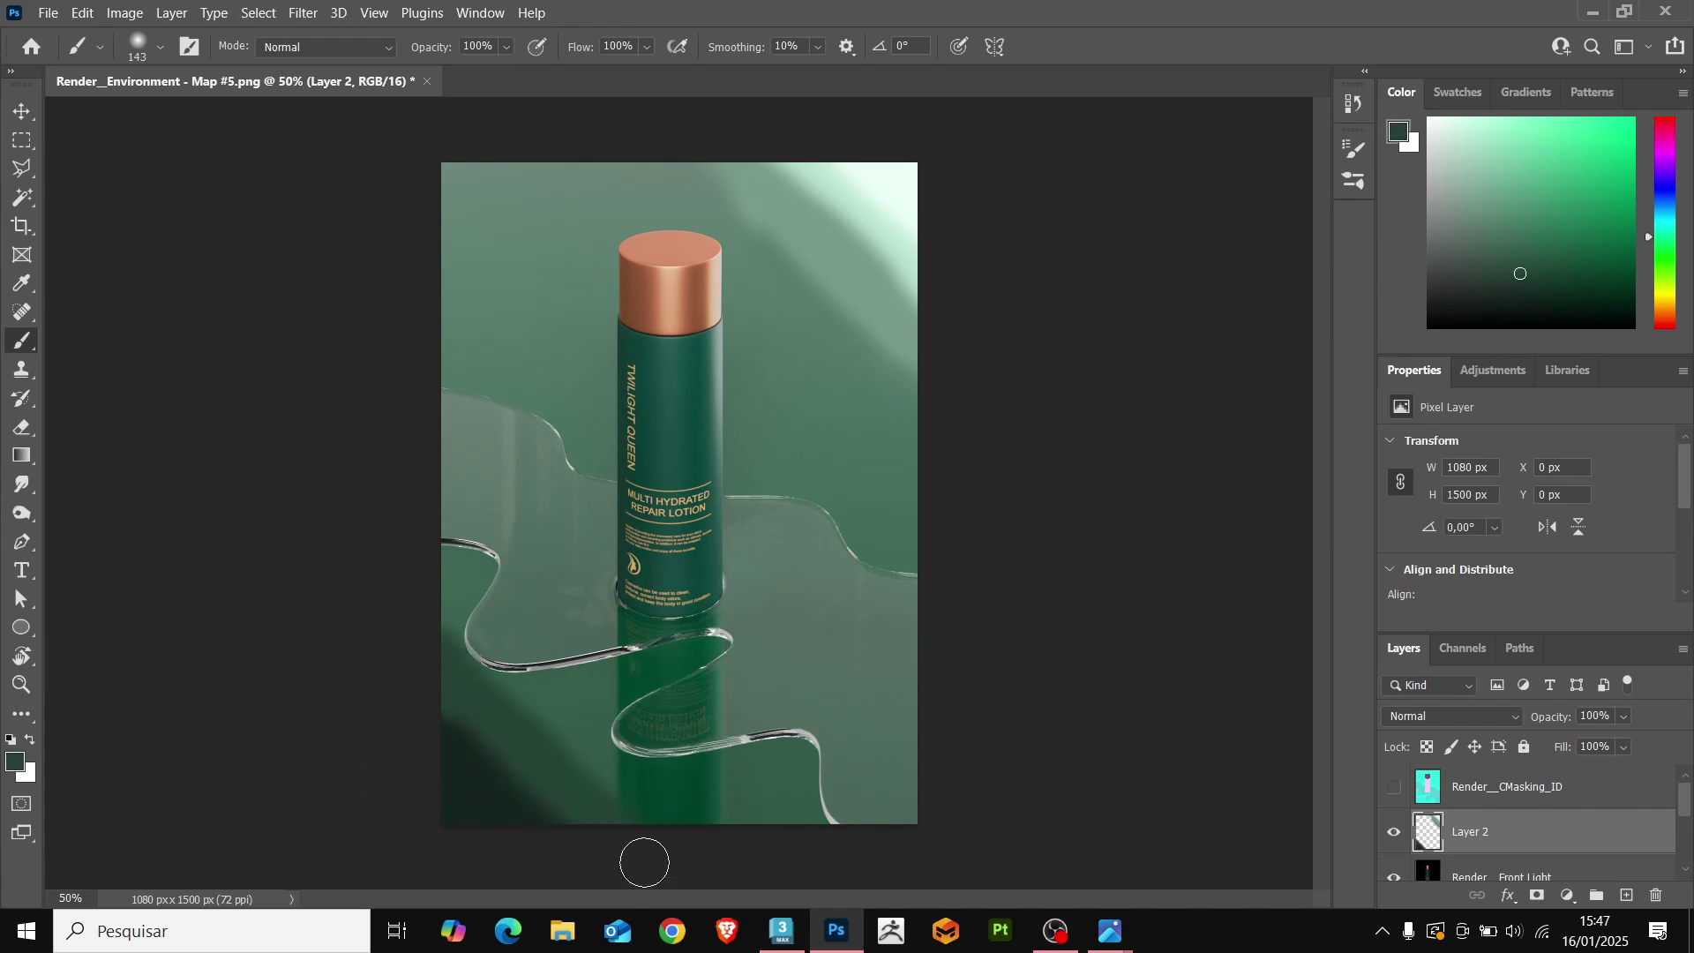
Apply a Gaussian Blur with an 87 px radius to the painted light and shadow layer and lower its opacity to 80%.
left_click(303, 13)
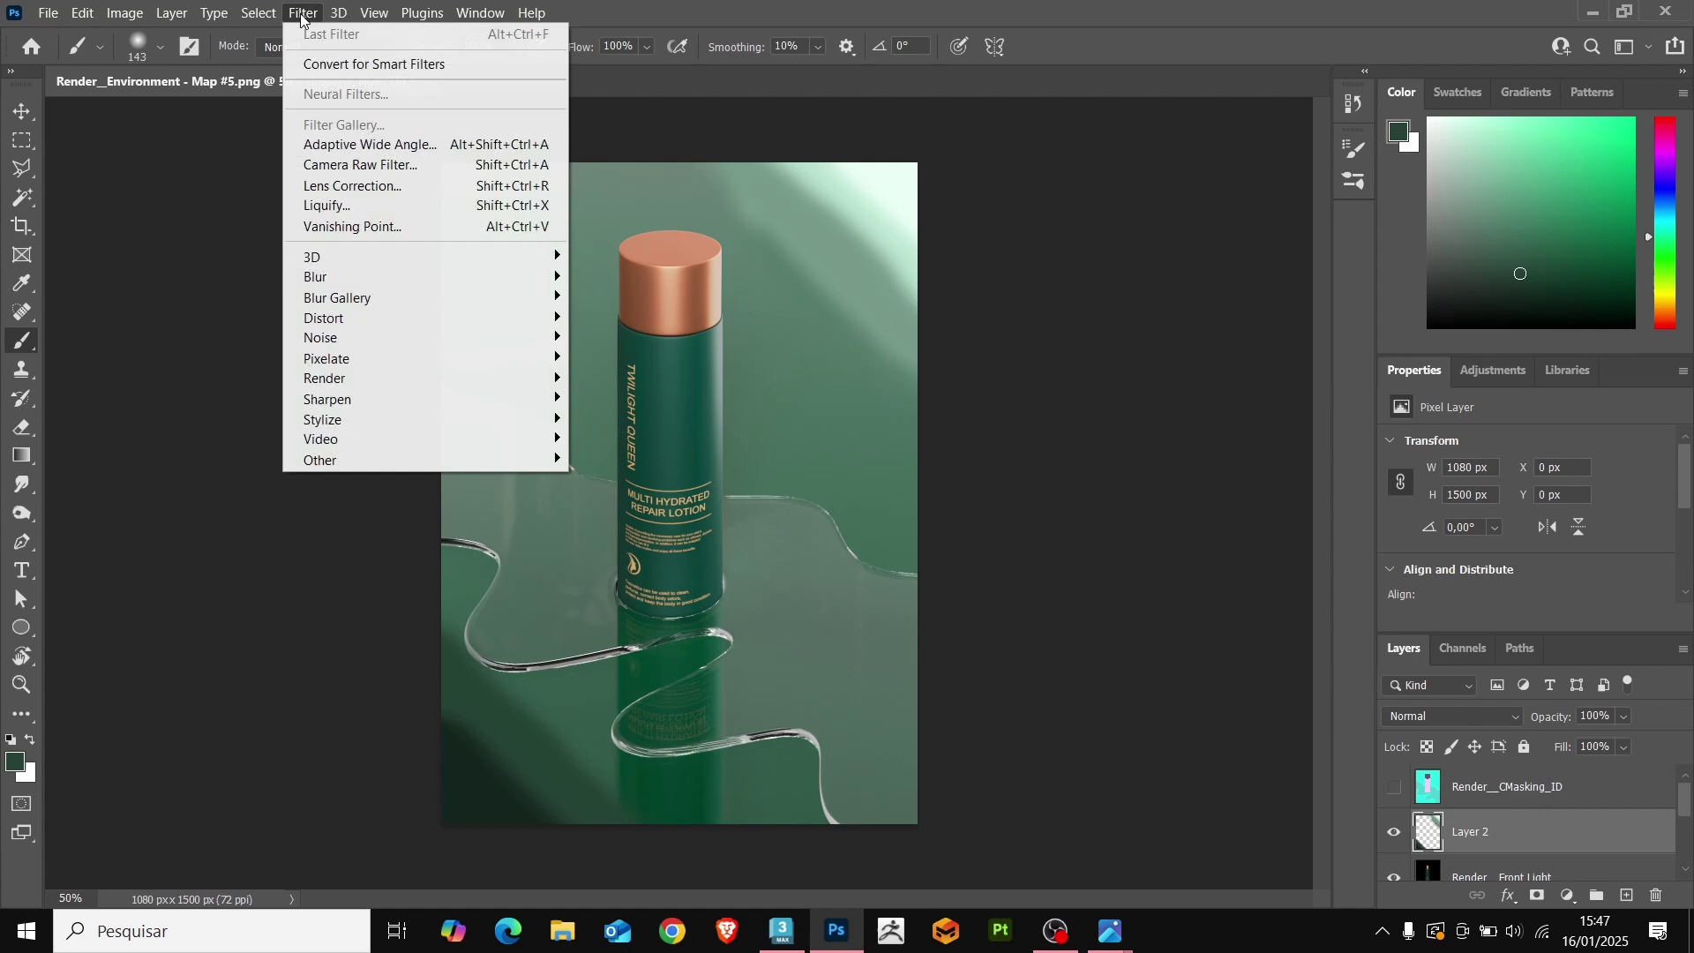
mouse_move(355, 284)
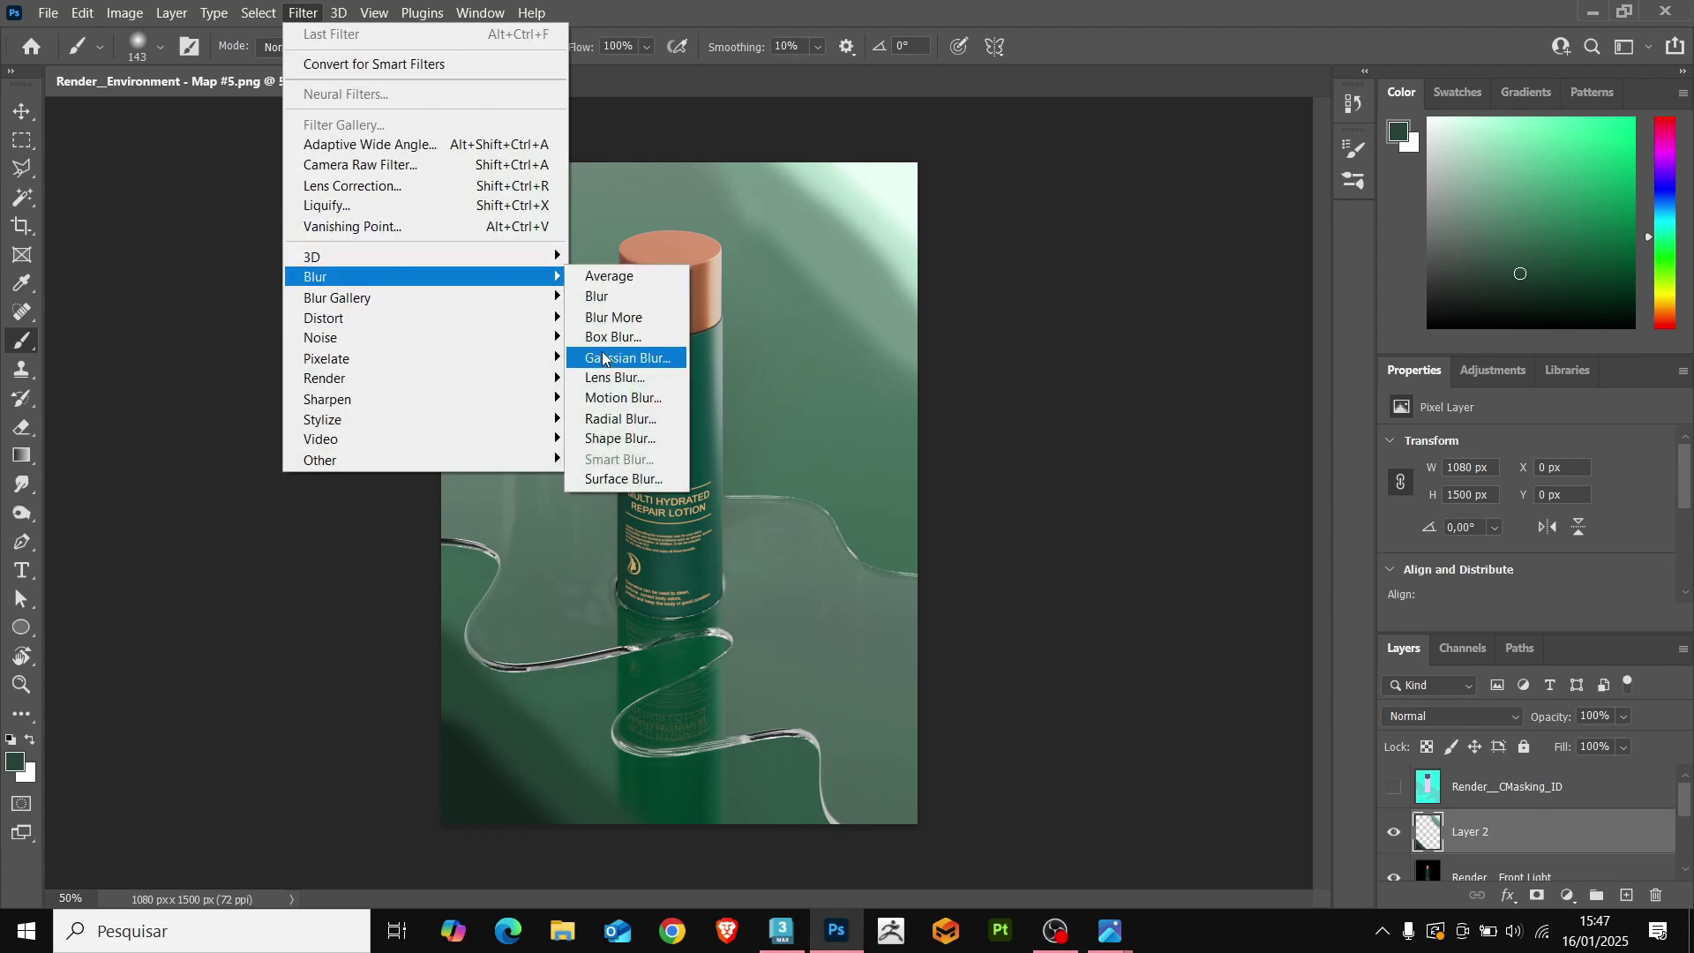
left_click(741, 365)
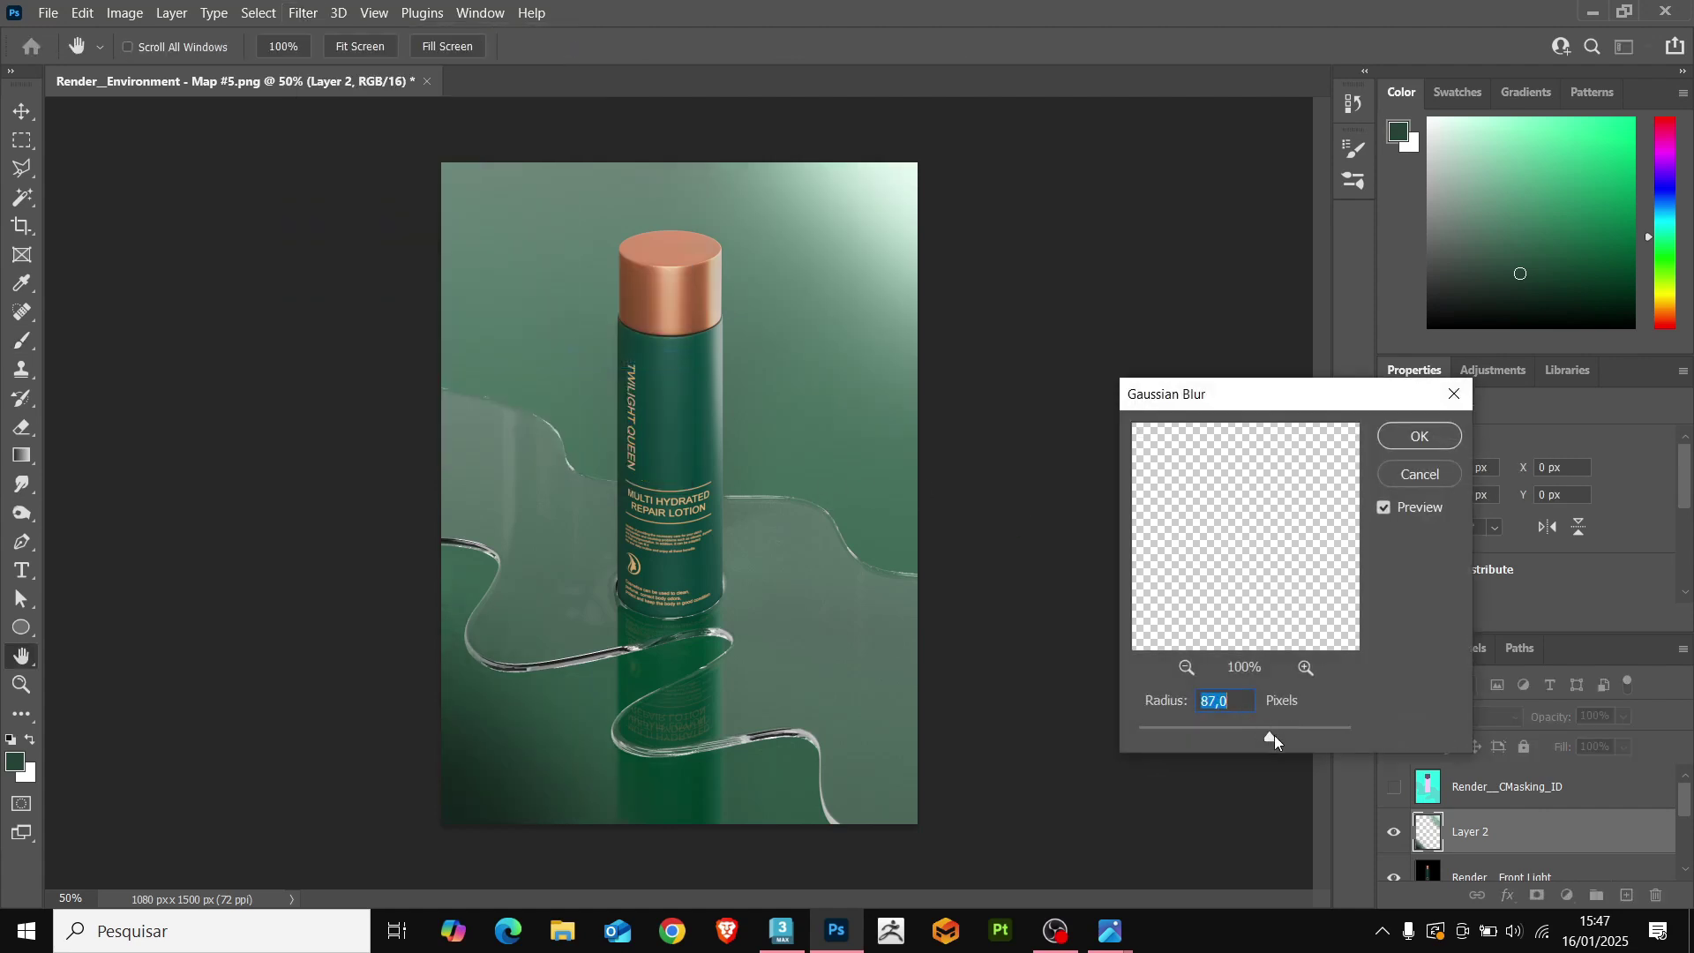
left_click(1418, 436)
left_click(1623, 716)
left_click_drag(1647, 742, 1628, 748)
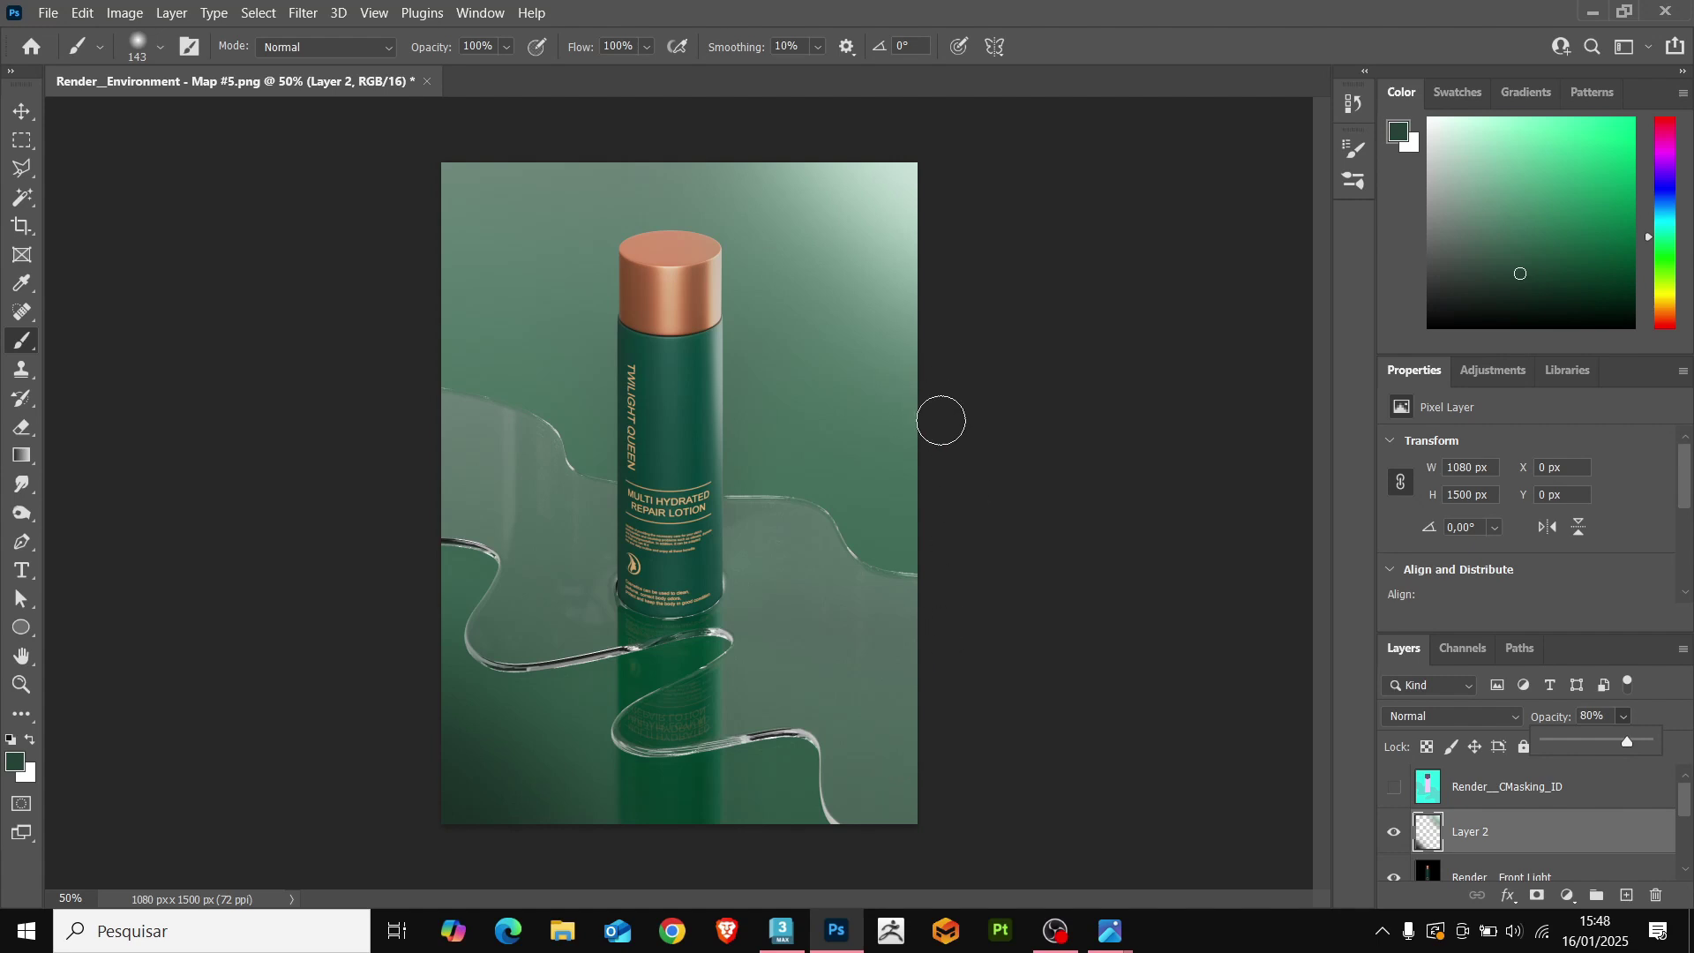
Add a layer above Layer 2 and fill it with a white radial gradient spreading from the bottle's middle.
left_click(1527, 836)
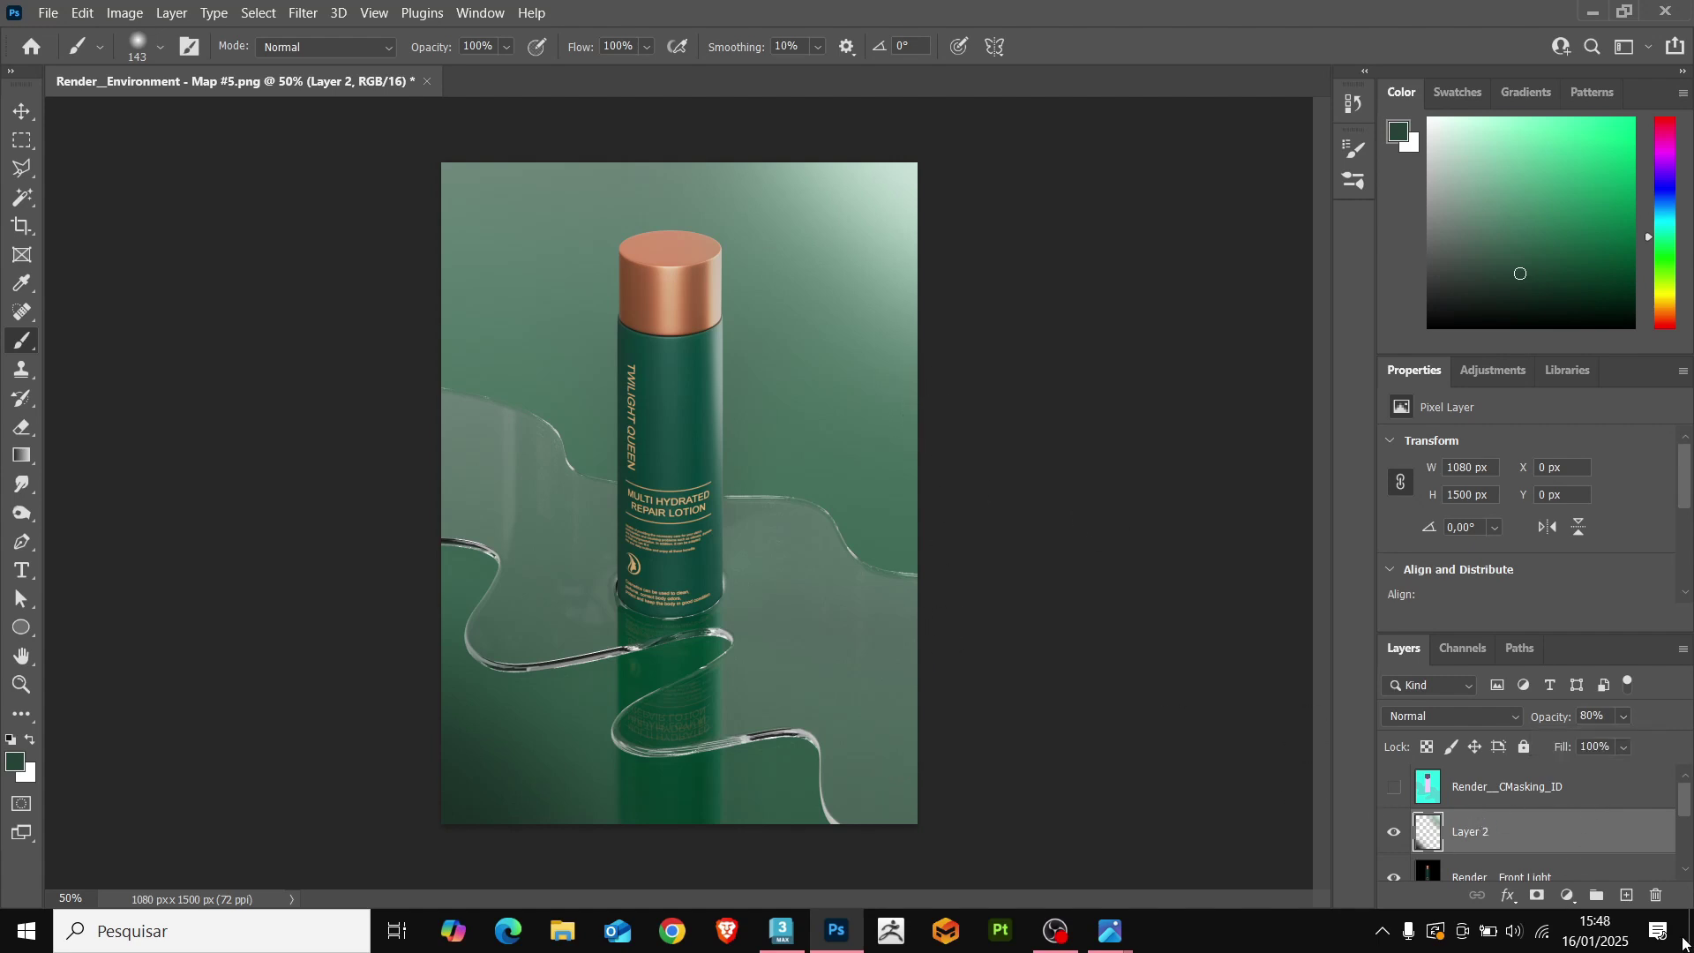
left_click(1627, 896)
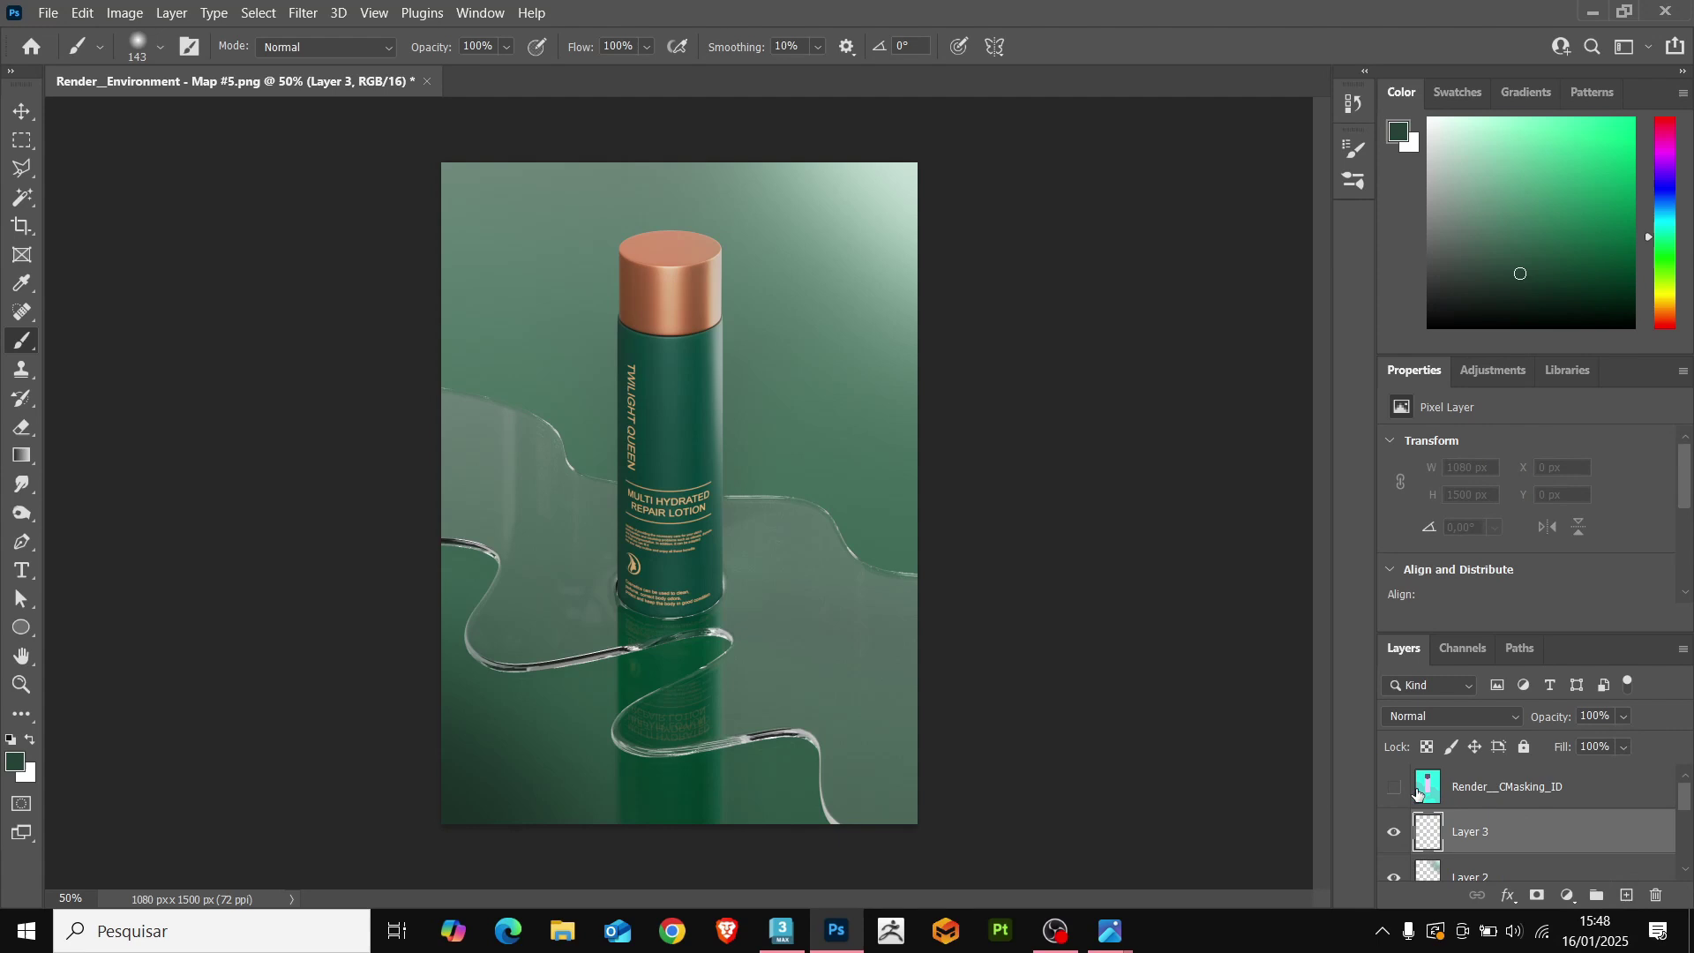
left_click(39, 456)
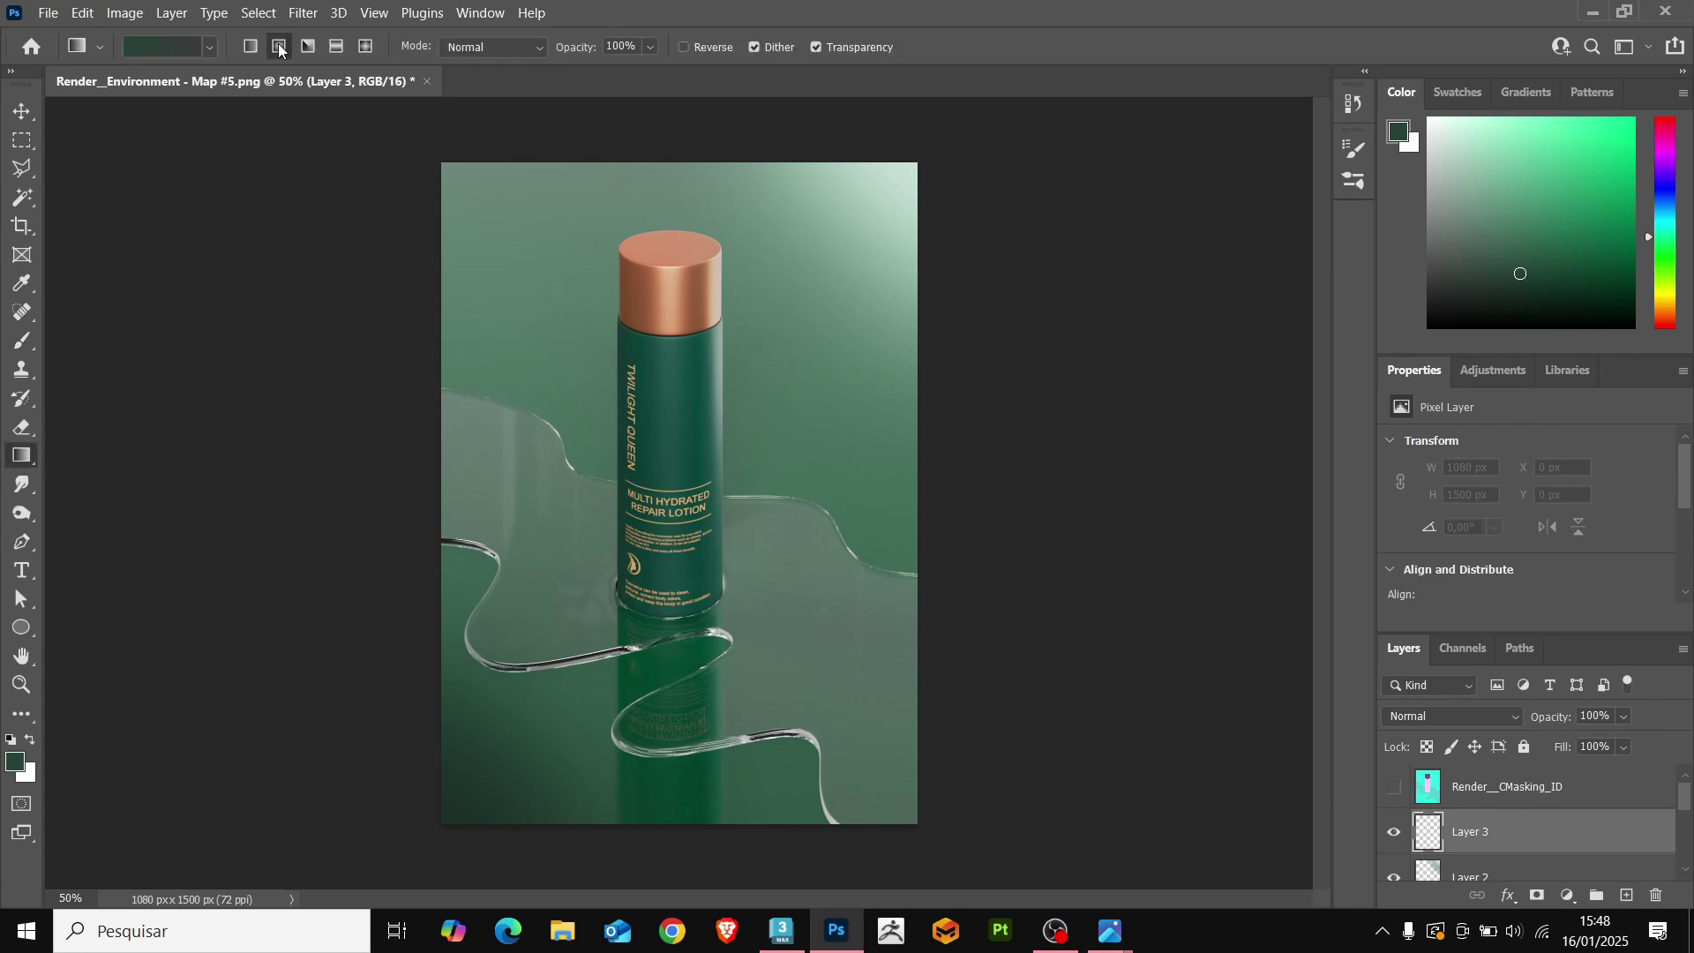
left_click(1427, 118)
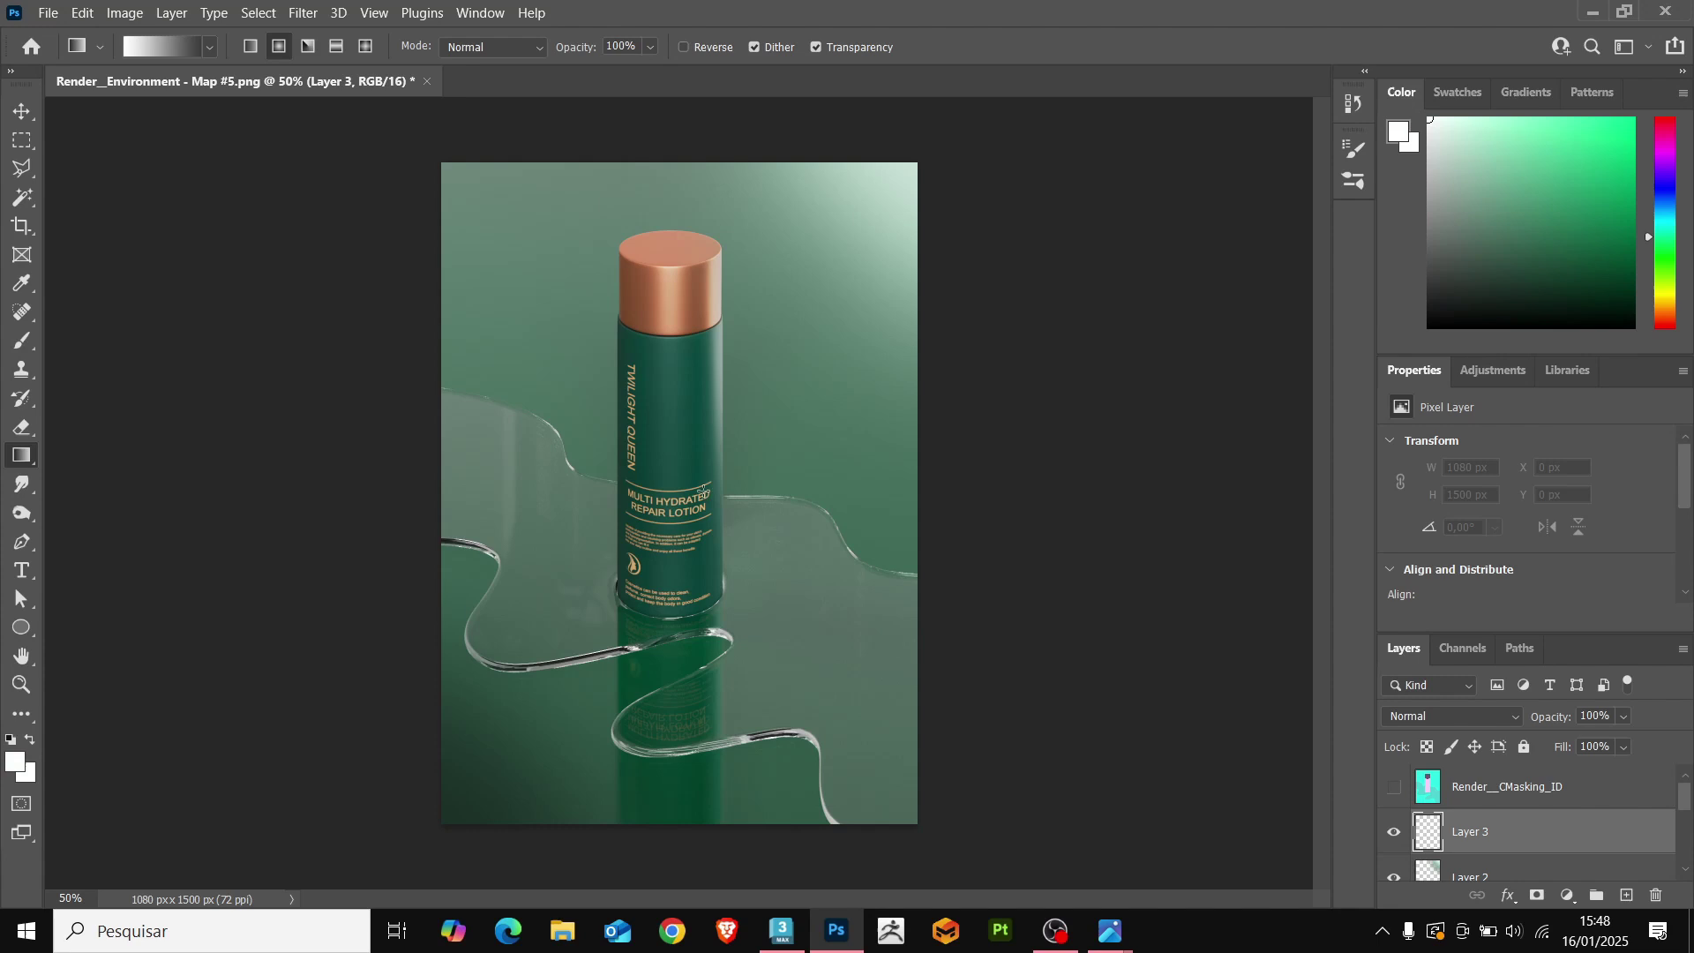
left_click_drag(677, 470, 797, 649)
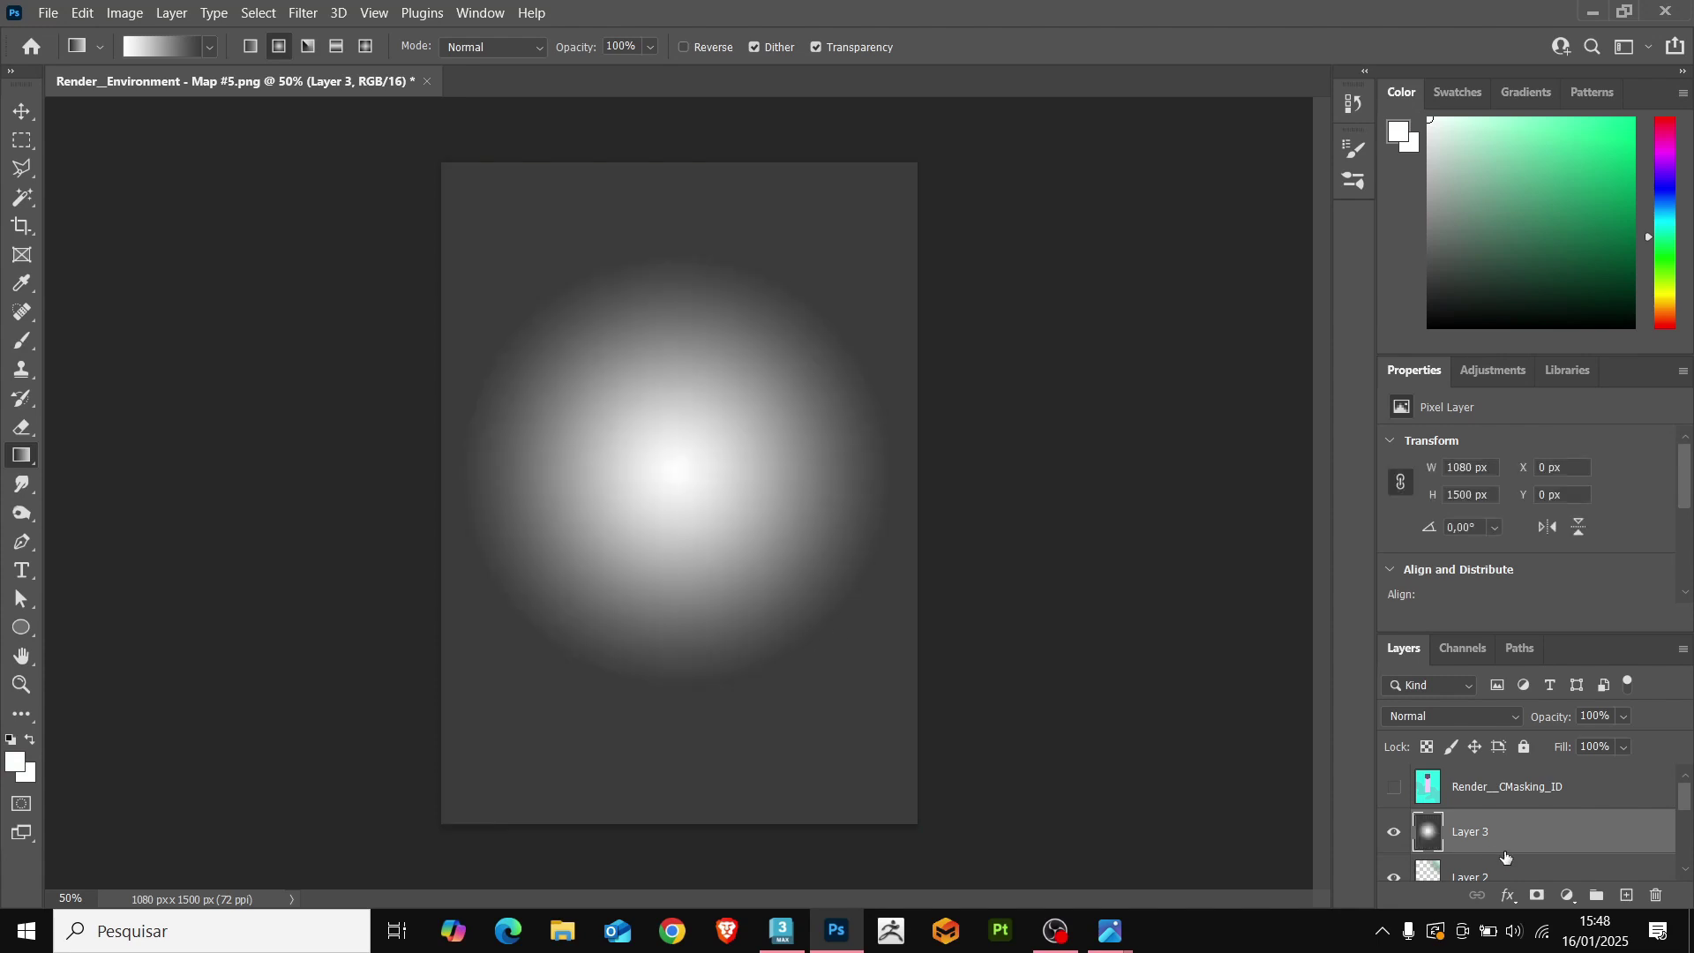
Blend the radial gradient layer in Overlay mode and reduce its opacity to 21%.
left_click(1500, 723)
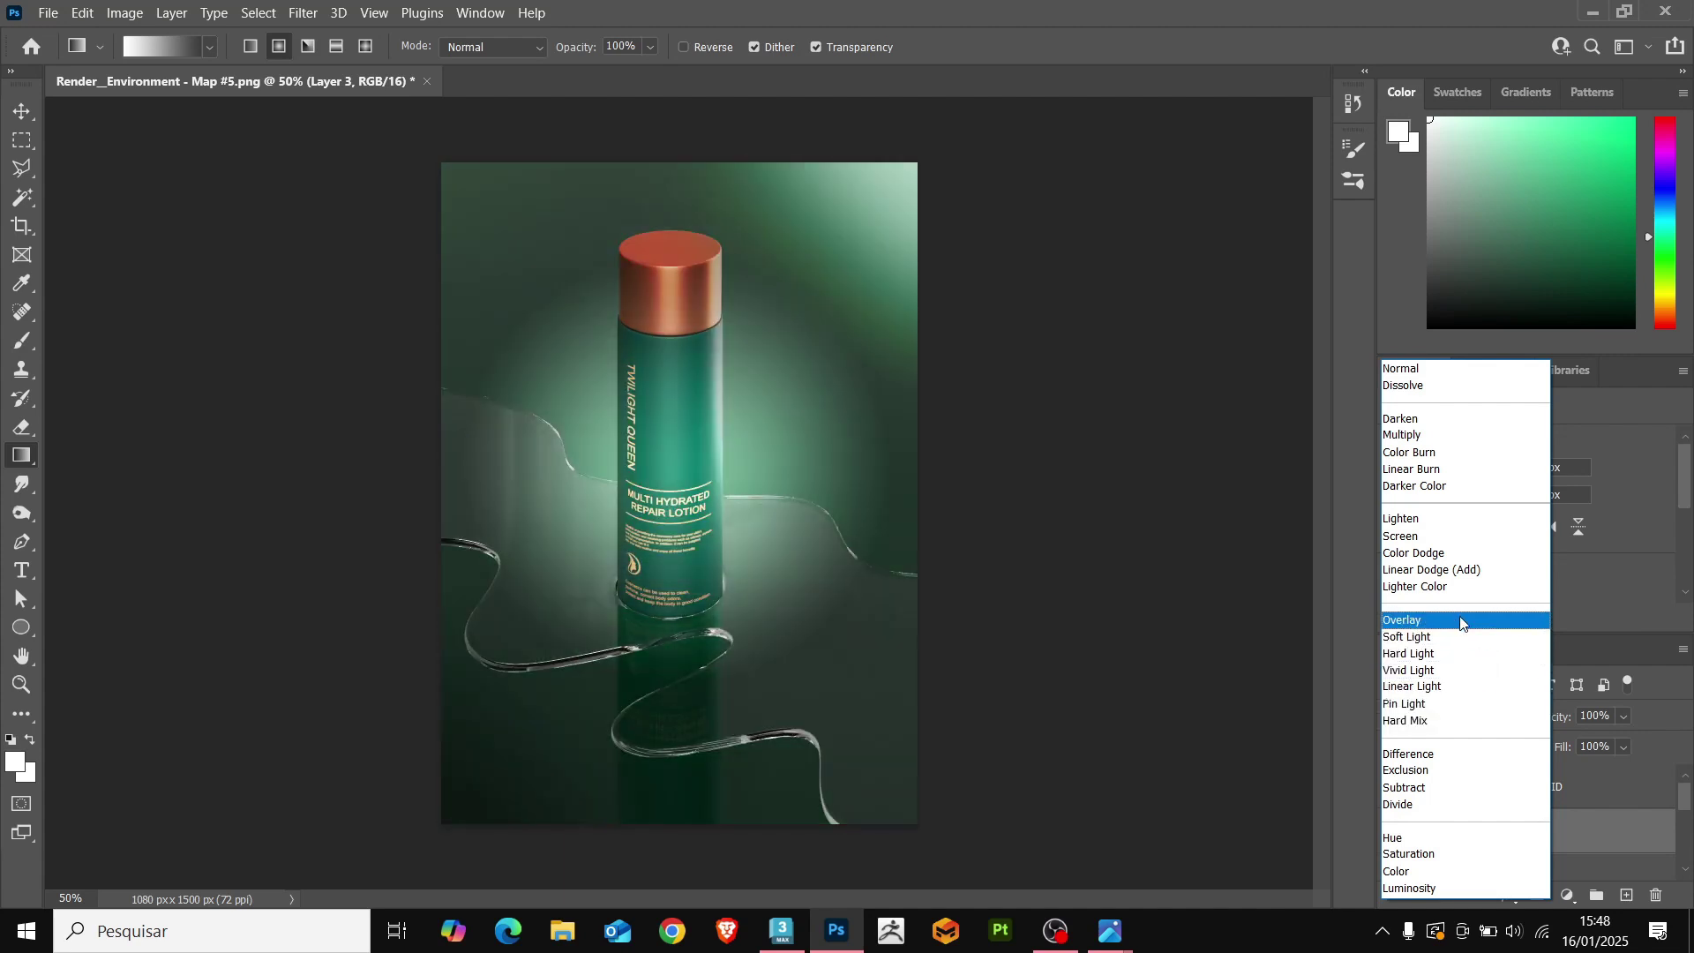
left_click(1405, 622)
left_click_drag(1607, 745, 1558, 745)
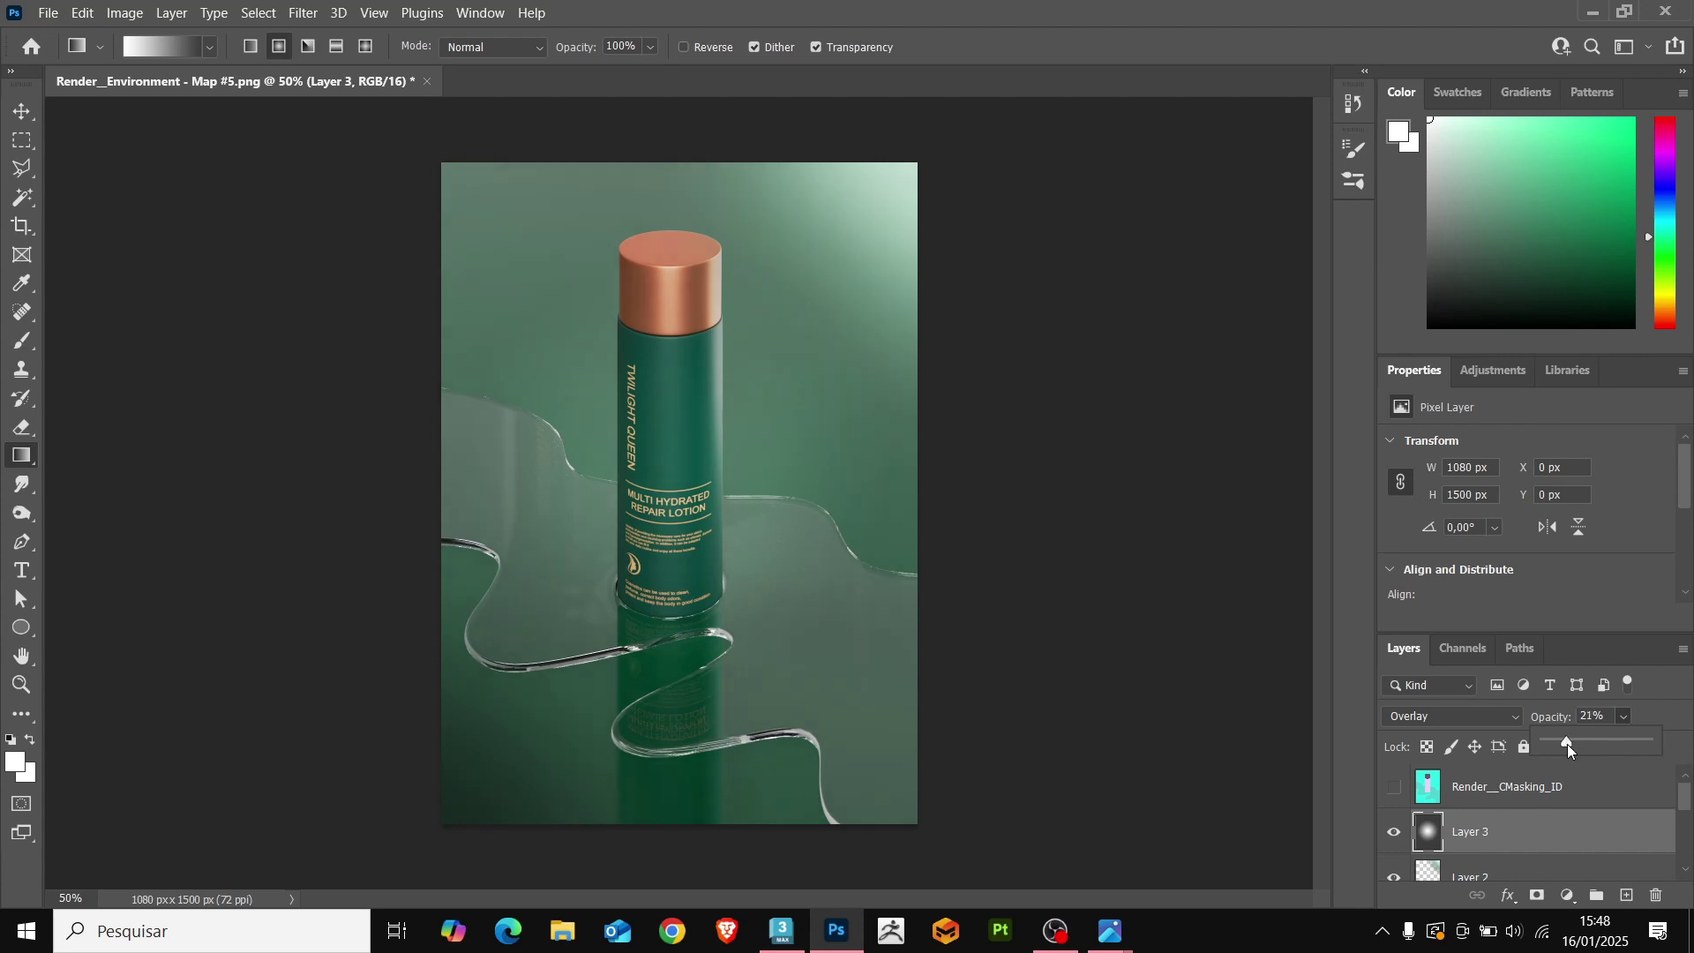
left_click(366, 296)
Add a layer with a white radial gradient spreading from the bottle's middle, blended in Color Burn at 12% opacity.
left_click(1630, 895)
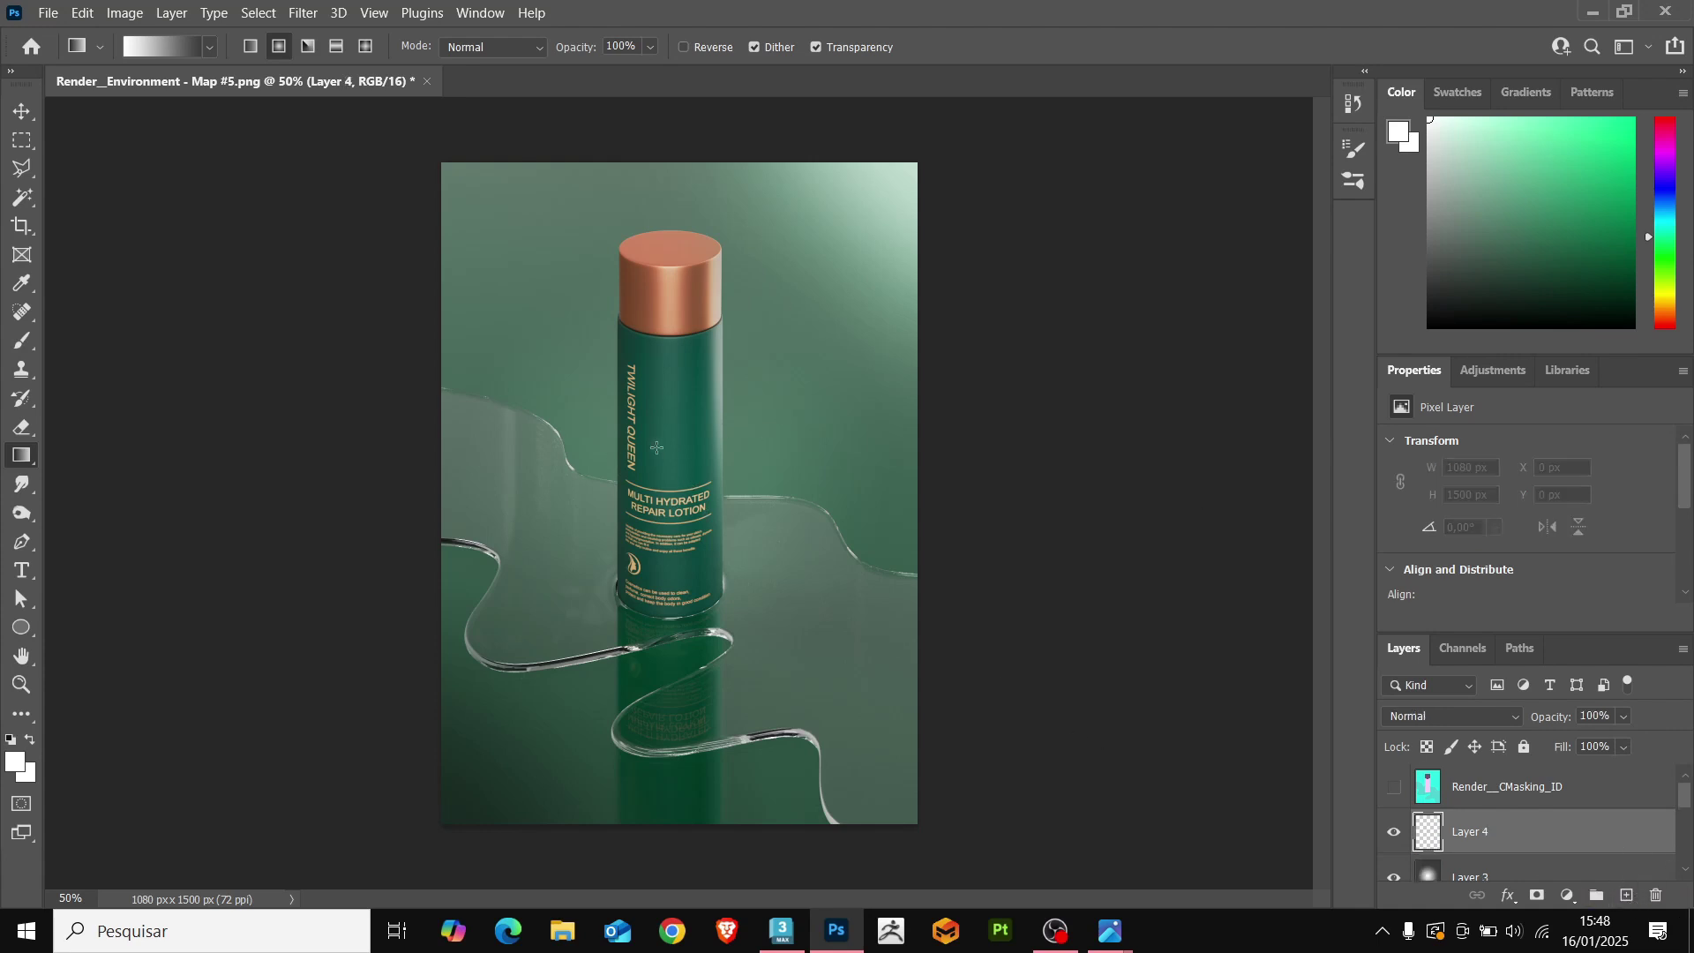
left_click_drag(658, 447, 884, 799)
left_click(1491, 724)
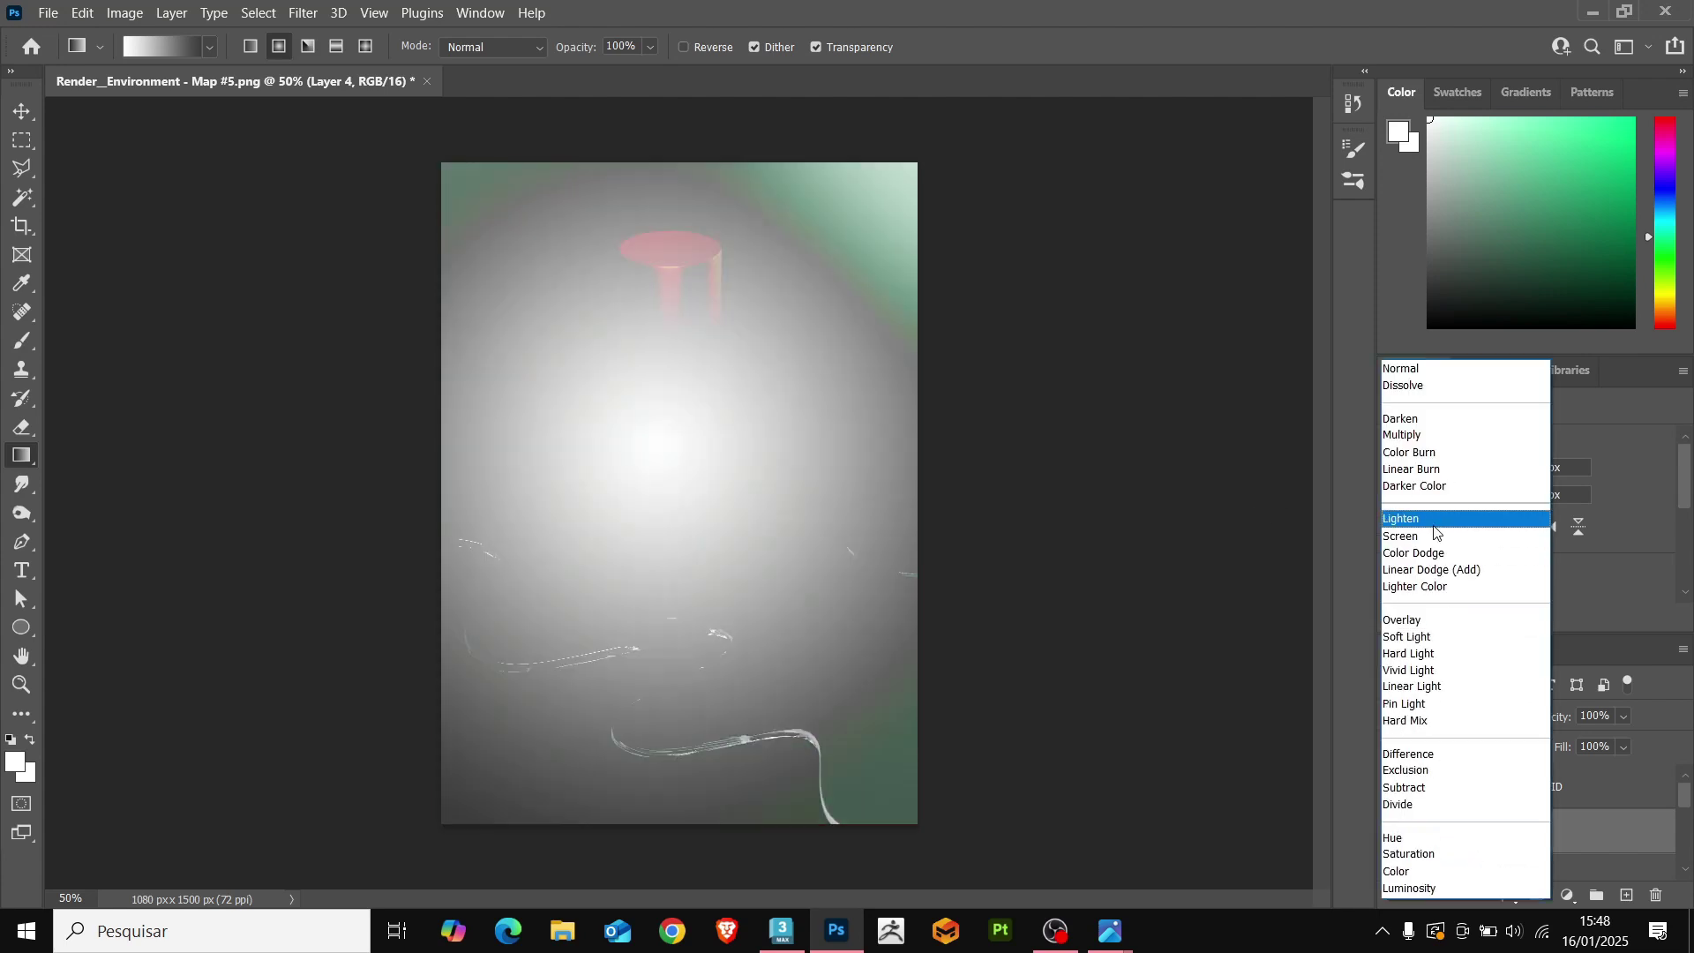
left_click(1411, 451)
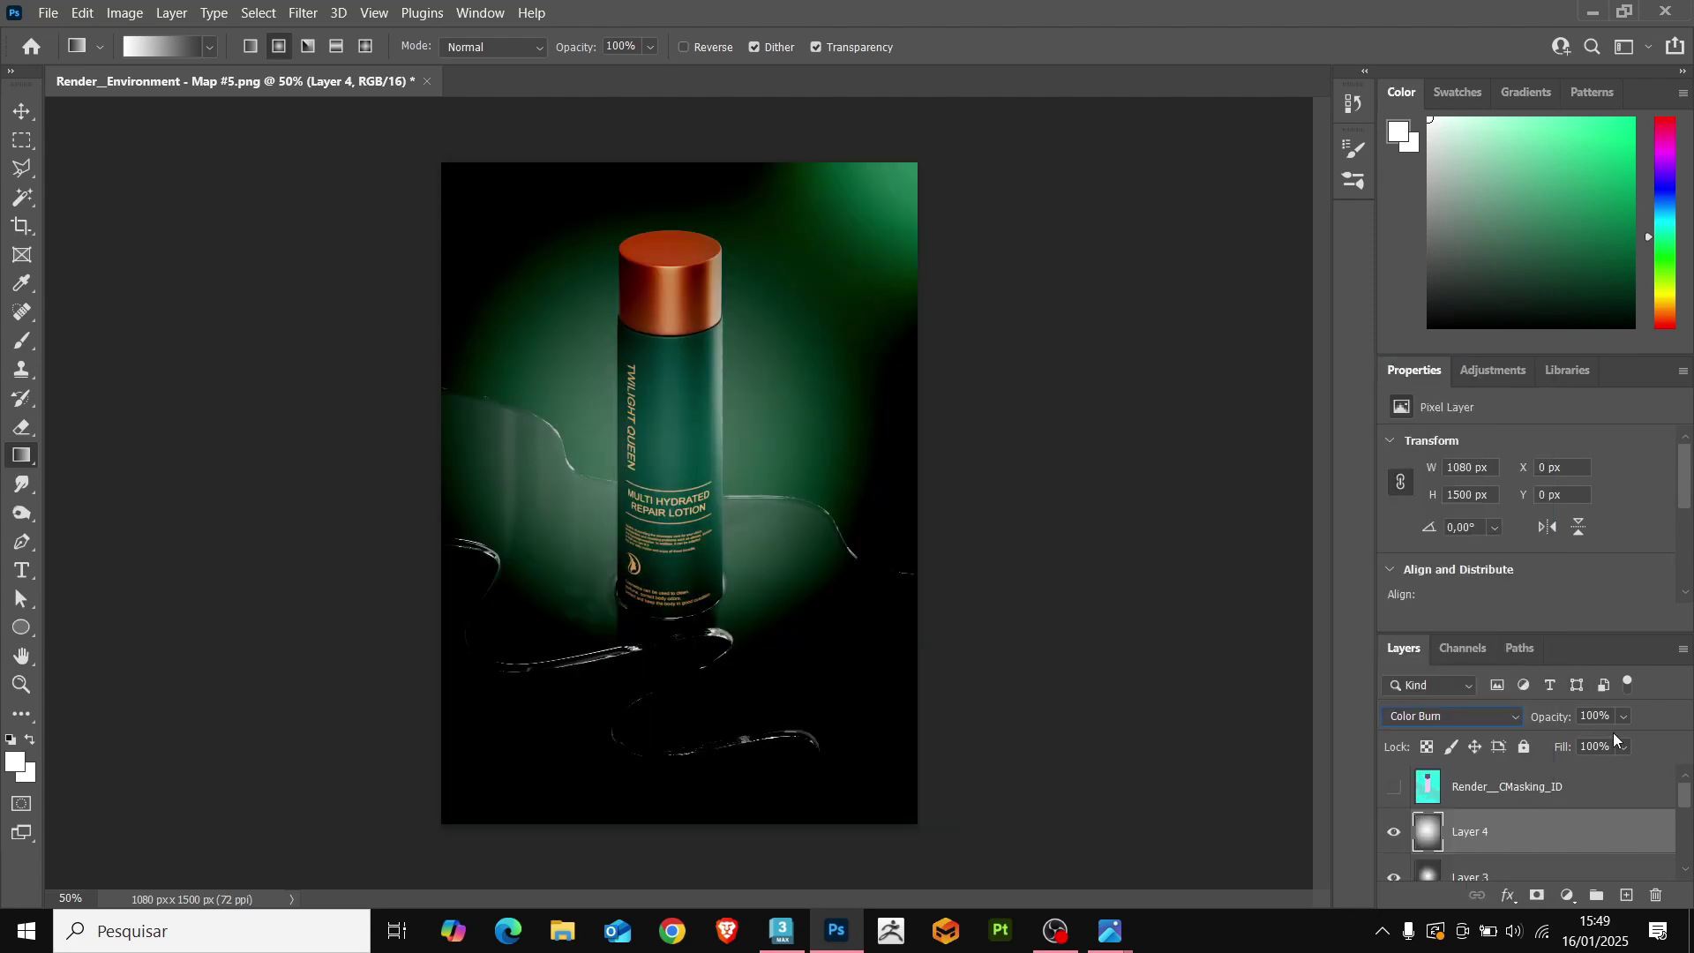
left_click_drag(1634, 742, 1558, 749)
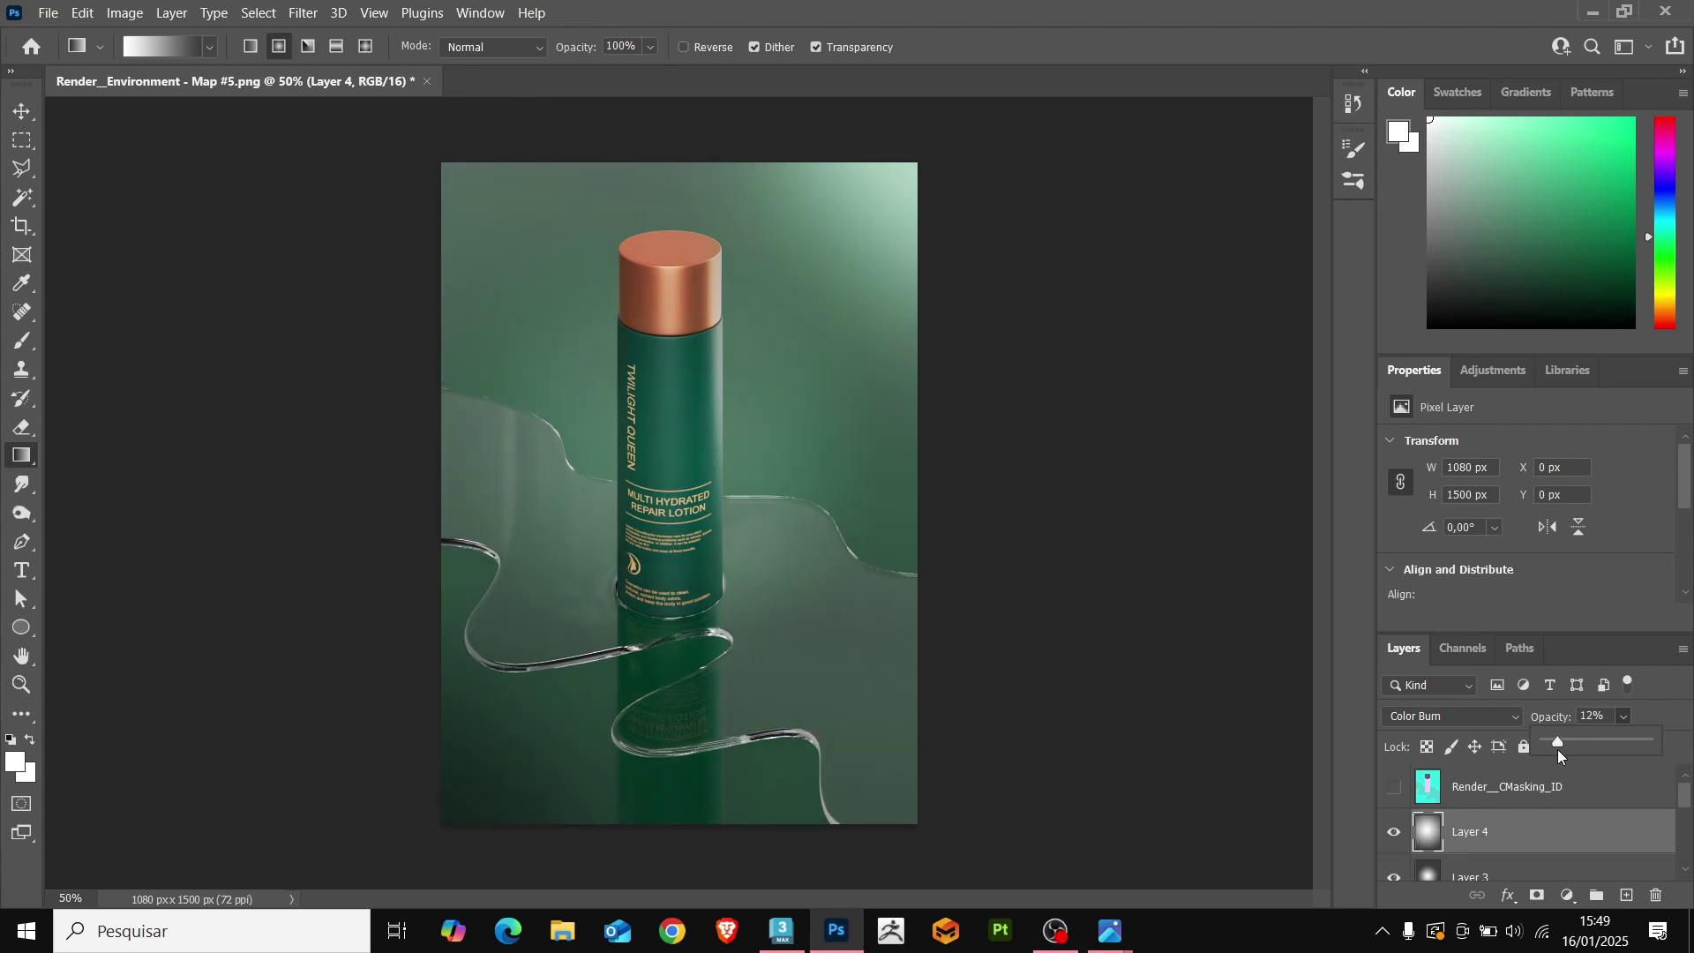
Stamp all visible layers into a new layer and apply Levels with a black input of 13 and a lowered white input.
key("ctrl+shift+alt+e")
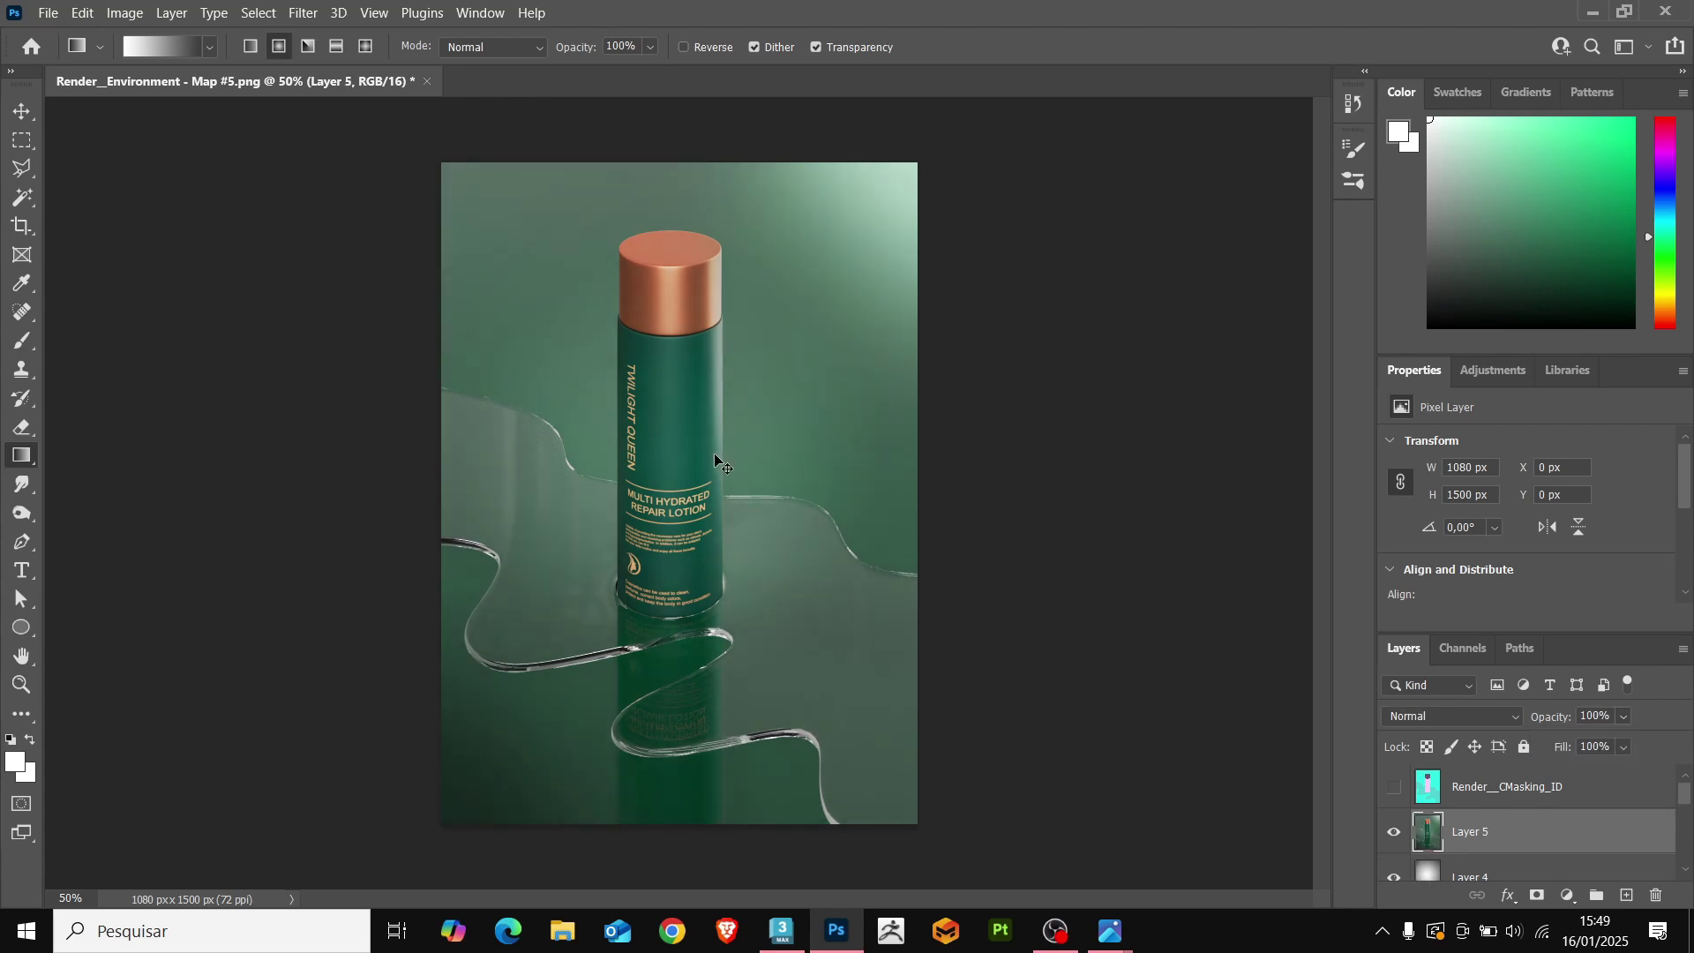
key("ctrl+l")
left_click_drag(1228, 526, 1243, 525)
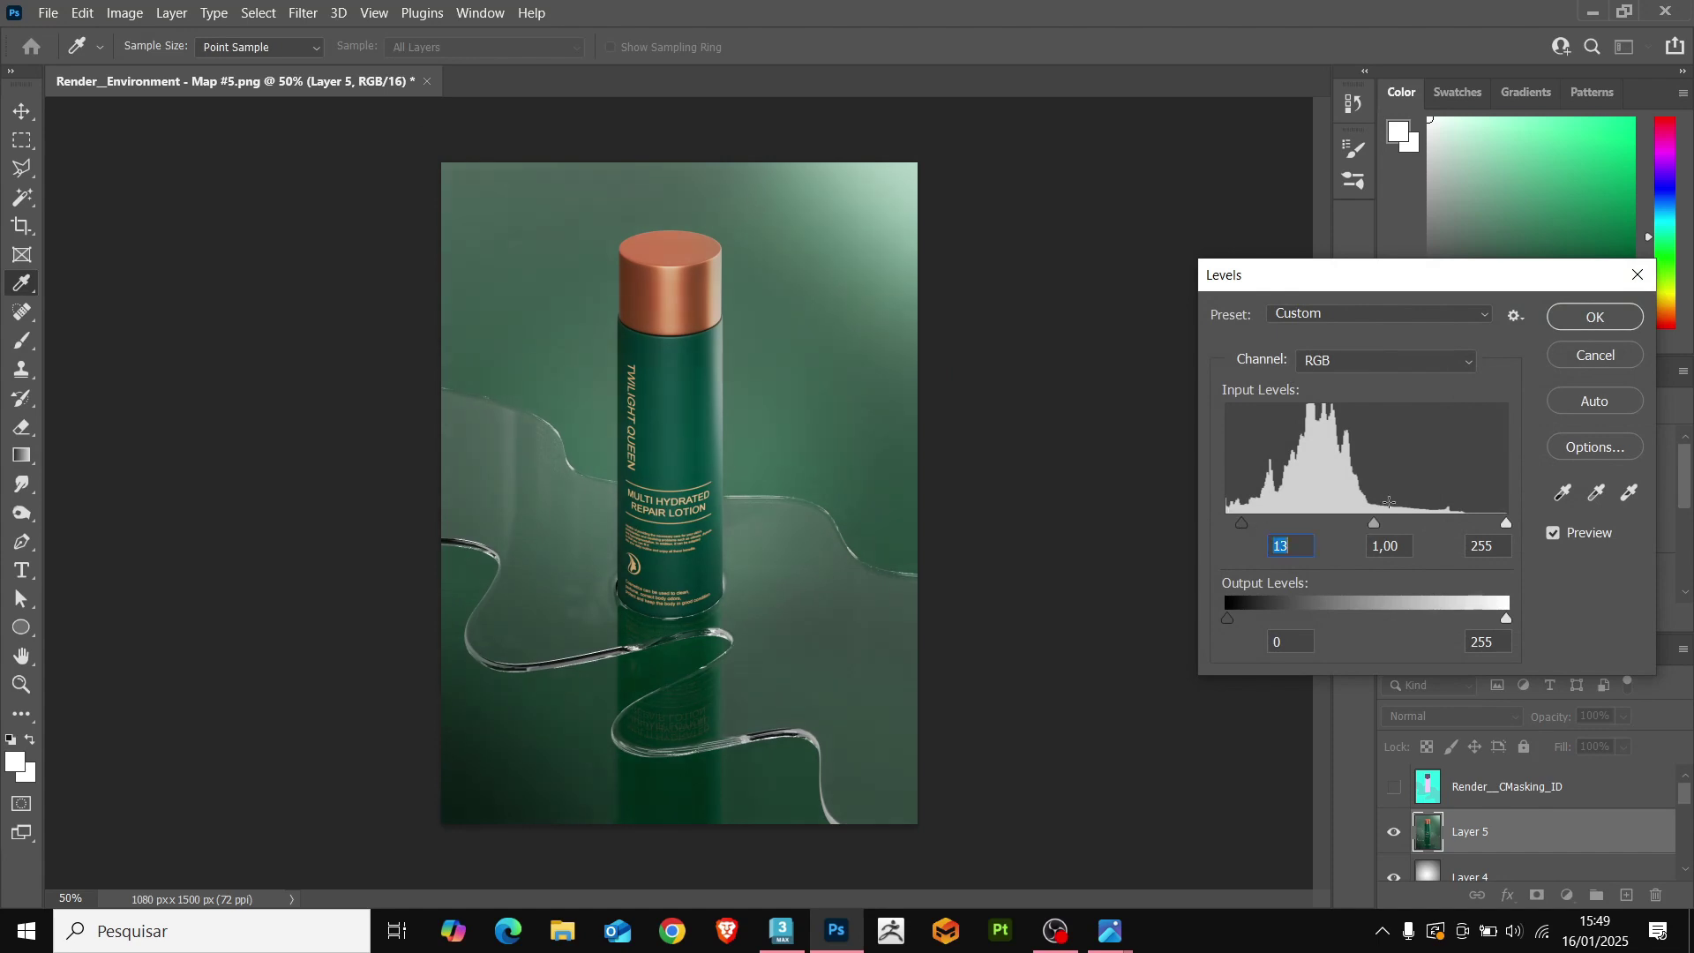
left_click_drag(1505, 524, 1468, 526)
Rename the merged layer below Render__CMasking_ID as Final Render.
double_click(1482, 831)
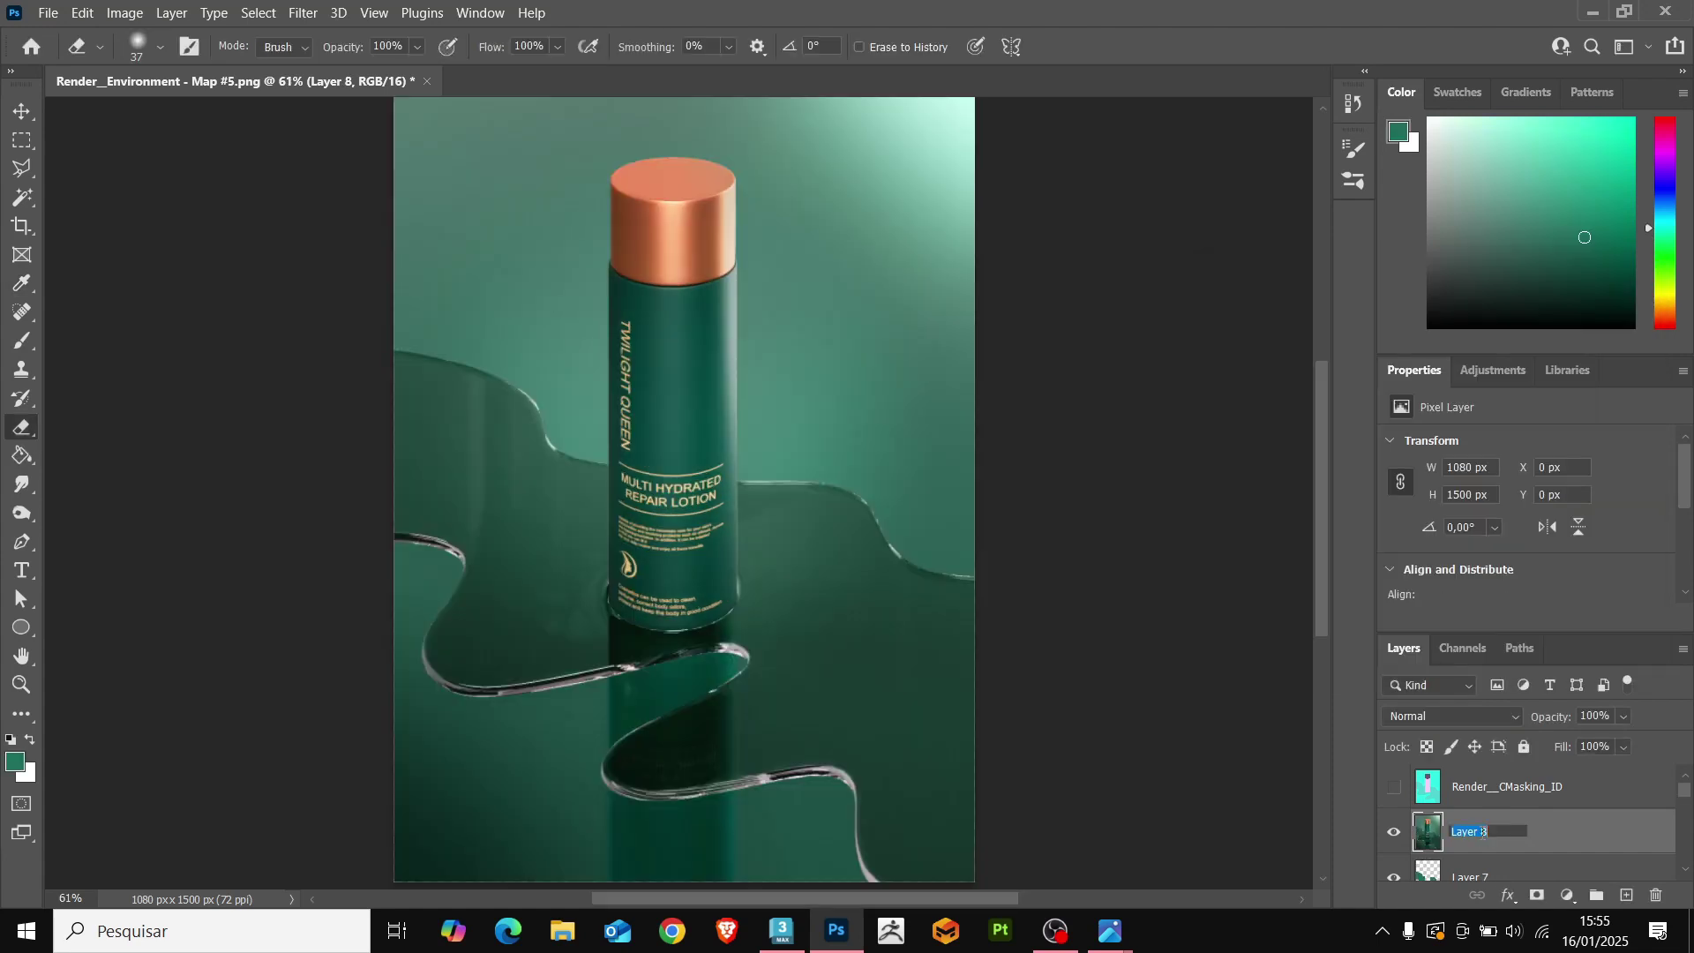
type("Final Render")
key("Return")
scroll(899, 574, "down", 1, "alt")
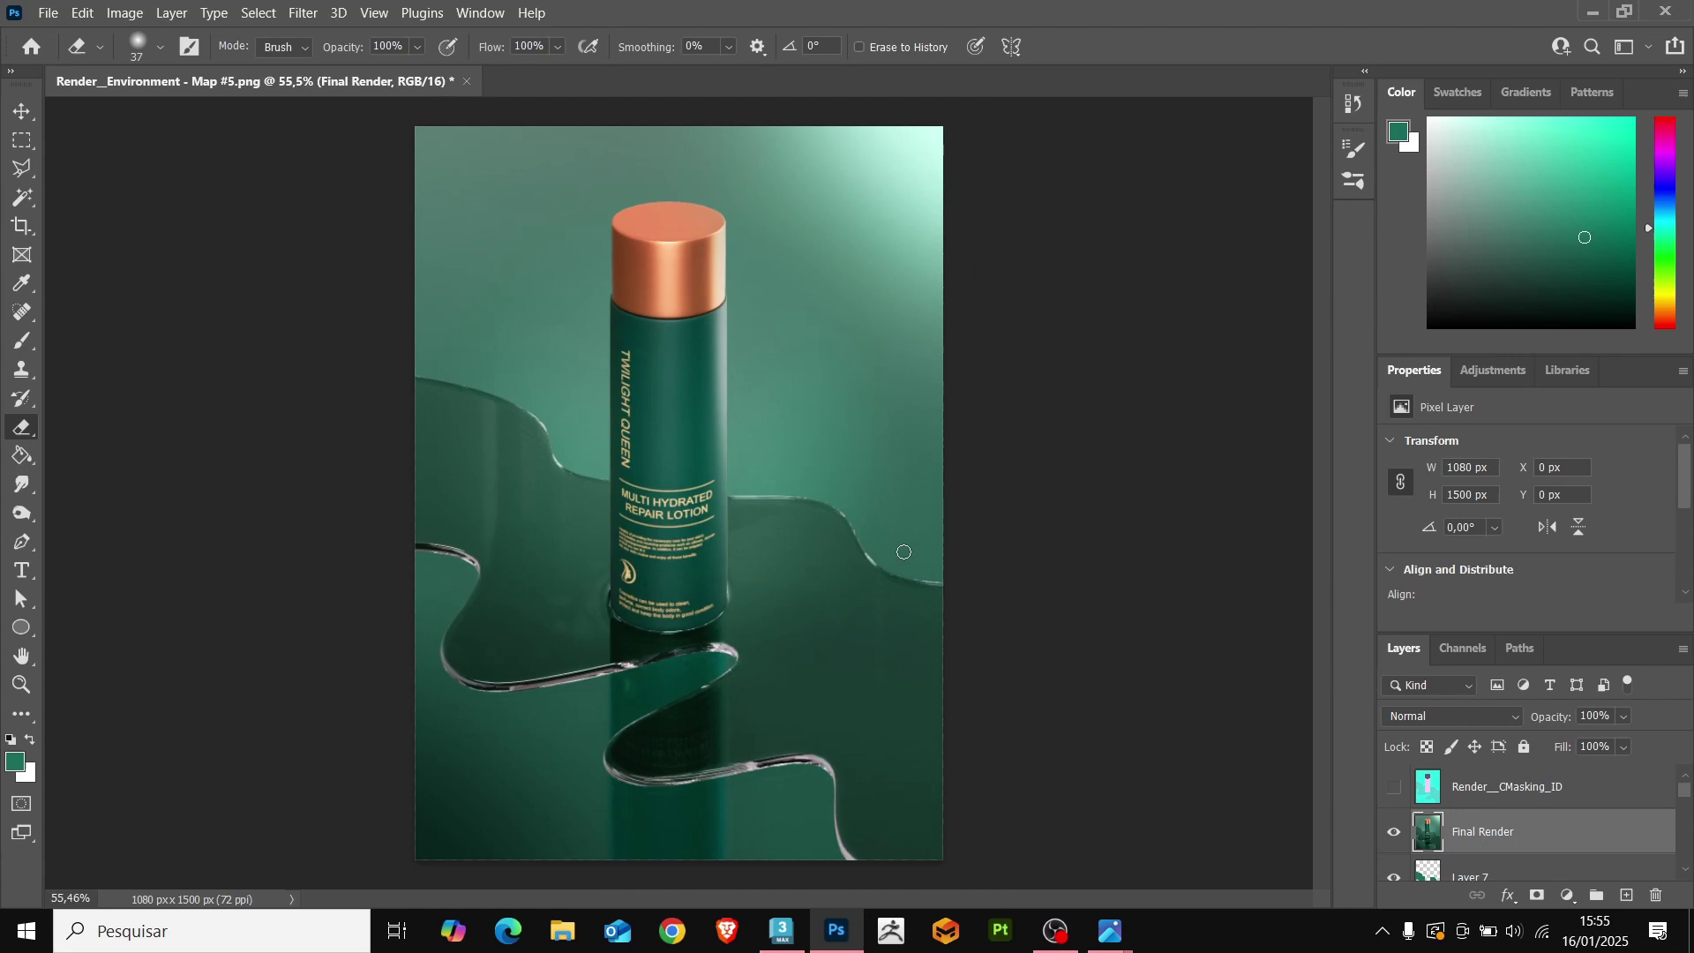
Apply Hue/Saturation to the Final Render layer with hue +3 and saturation -7.
key("ctrl+u")
left_click_drag(1188, 396, 1191, 394)
left_click_drag(1189, 451, 1180, 454)
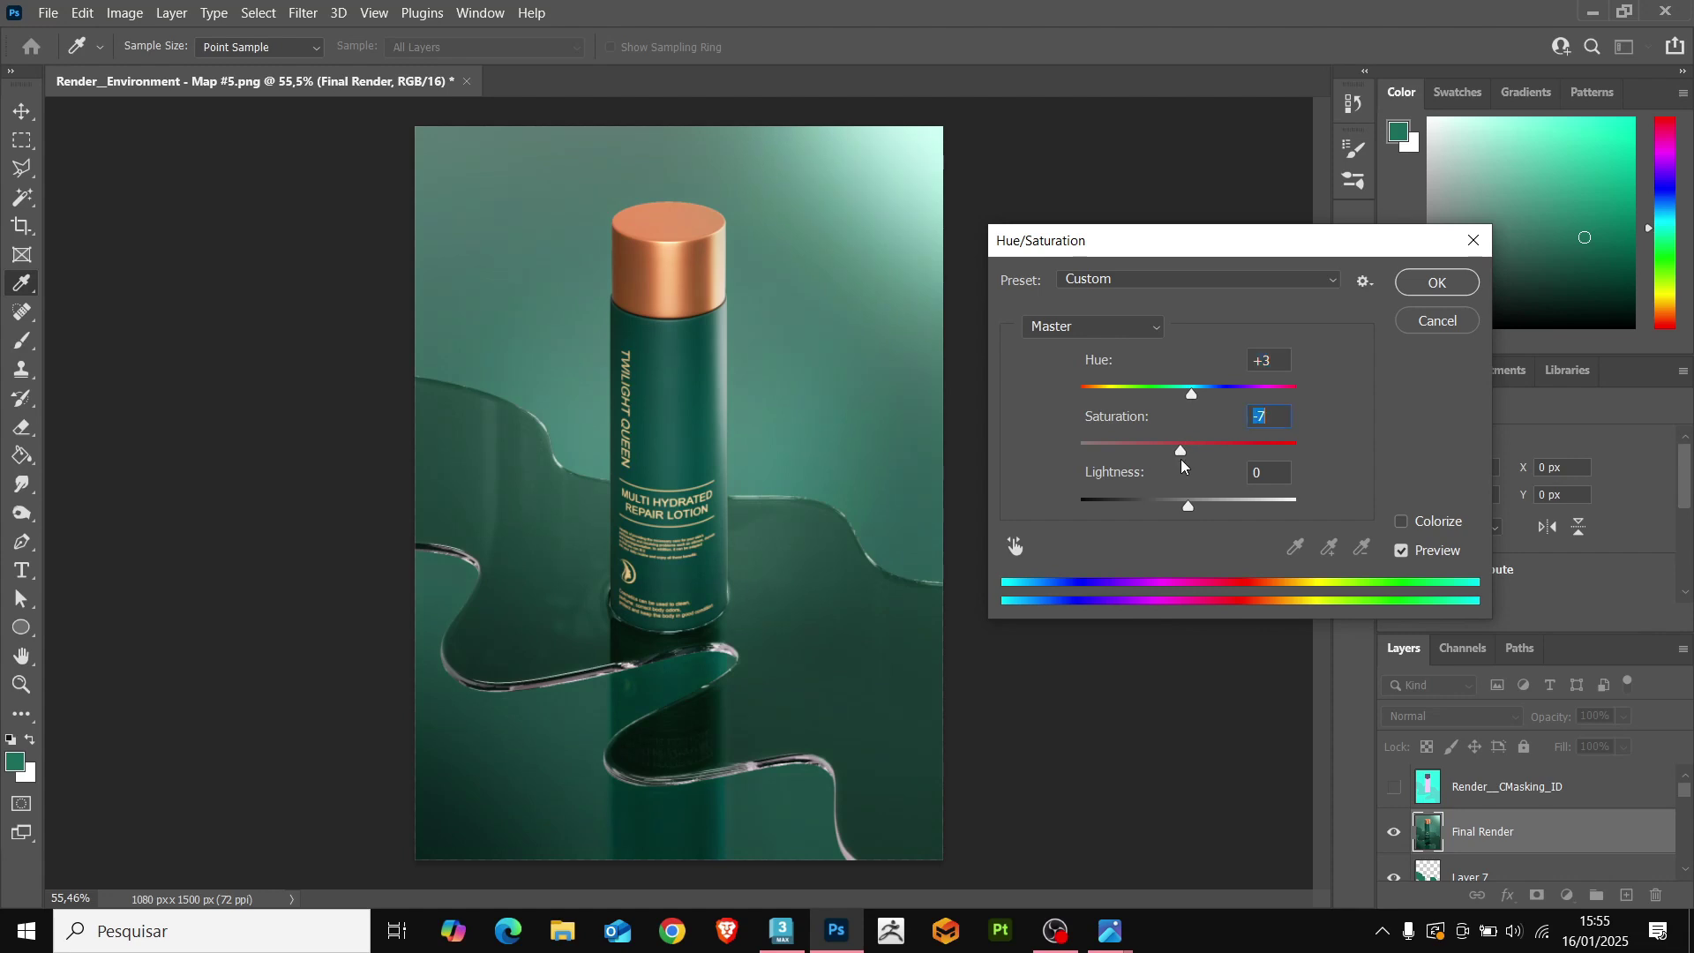
key("Return")
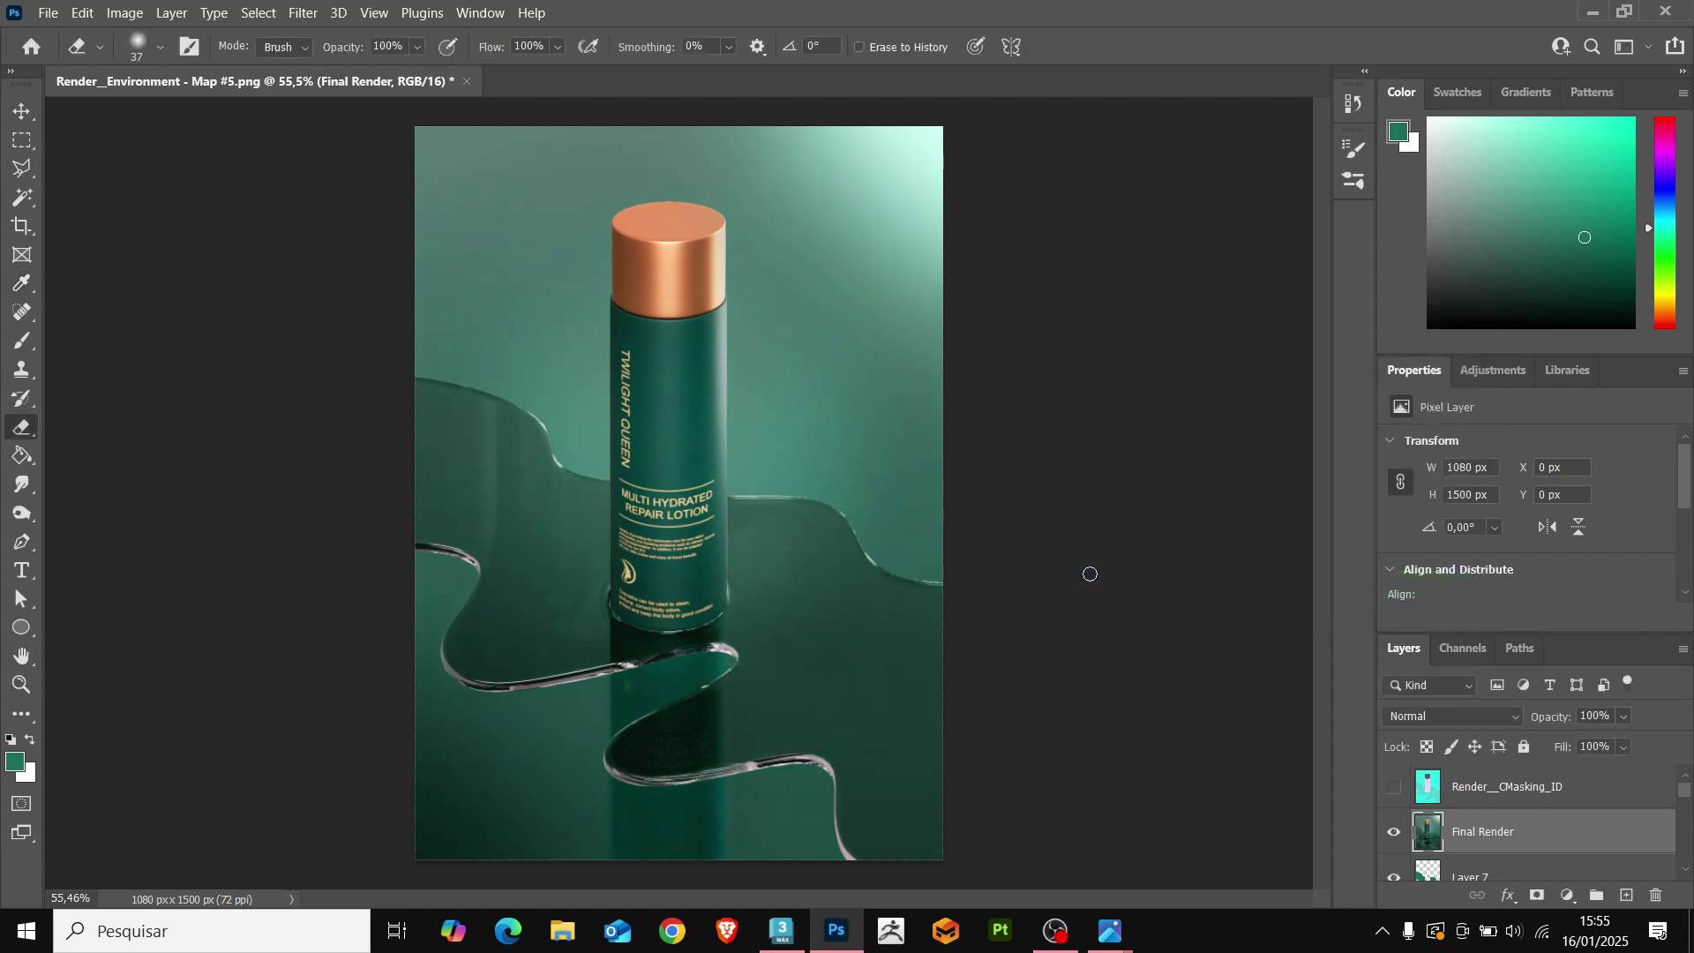
Look through the layer stack down to the individual light pass layers.
scroll(605, 580, "down", 1, "alt")
scroll(655, 580, "up", 1, "alt")
scroll(1511, 822, "down", 1)
scroll(1512, 821, "down", 8)
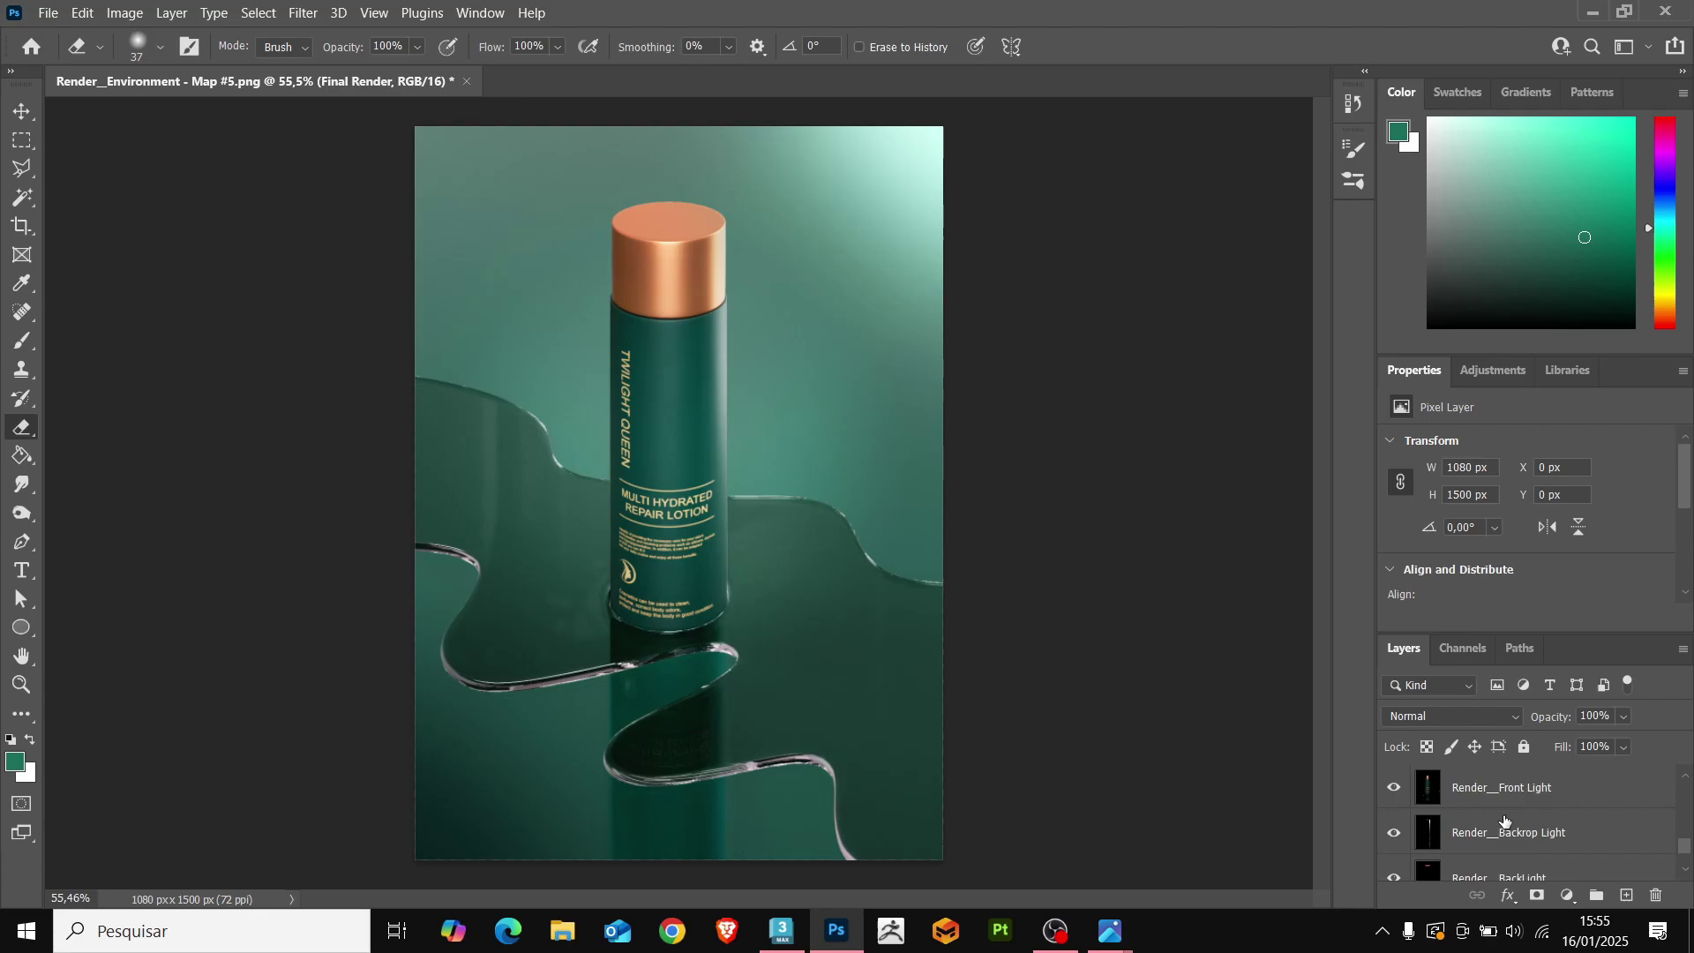